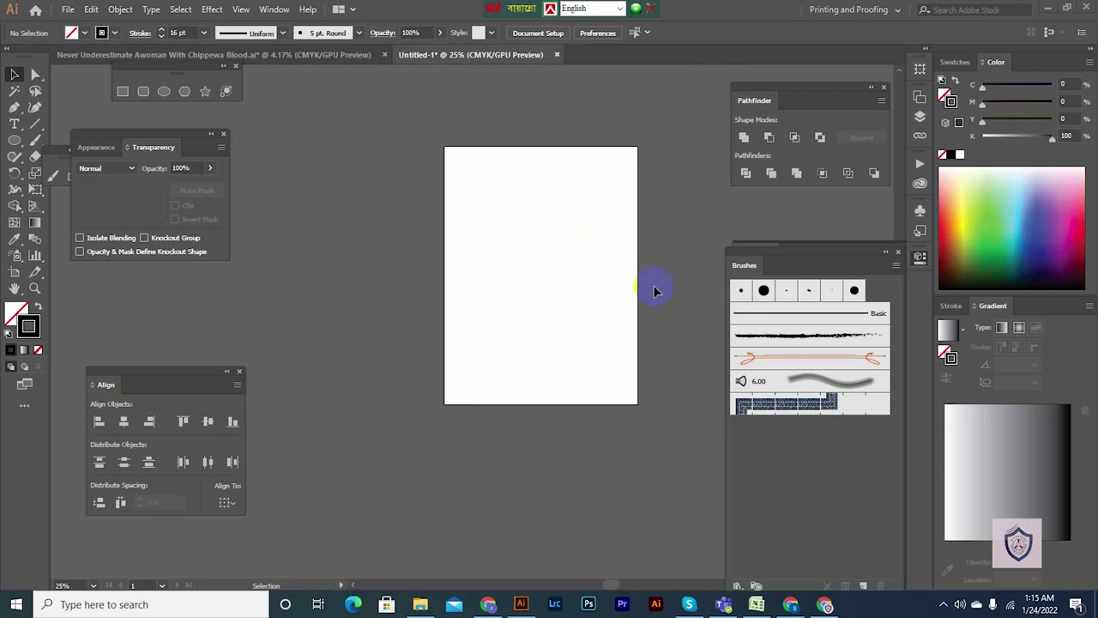
- Draw a circle about 7.9 in in diameter near the centre of the artboard
scroll(565, 218, up, 1)
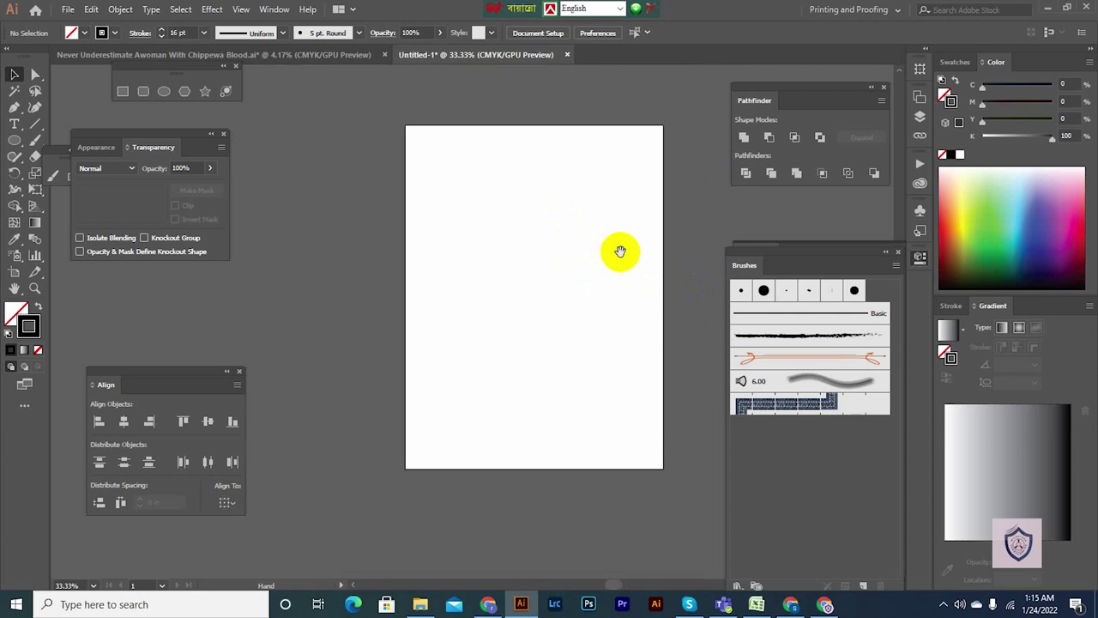
scroll(605, 252, right, 1)
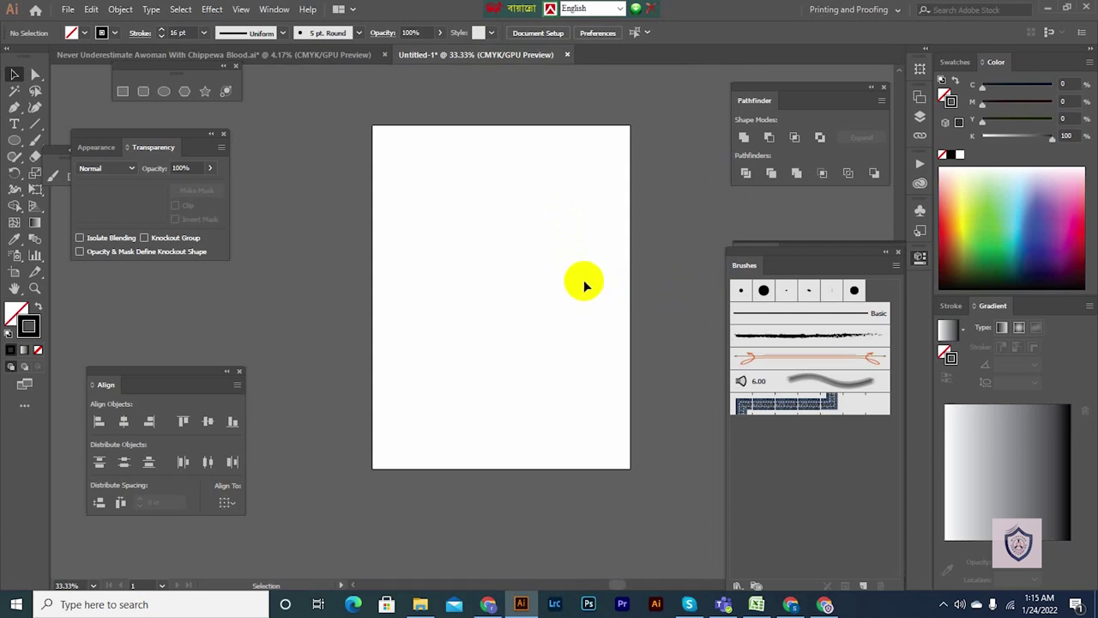
drag(556, 205, 531, 205)
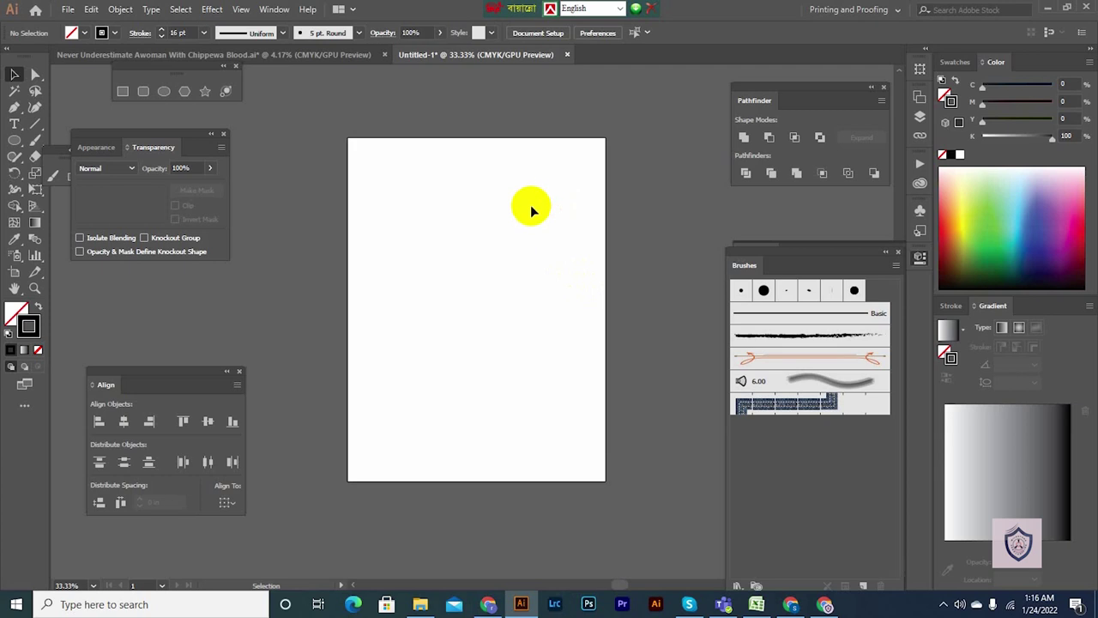
scroll(517, 217, up, 1)
scroll(517, 217, down, 1)
drag(505, 274, 457, 242)
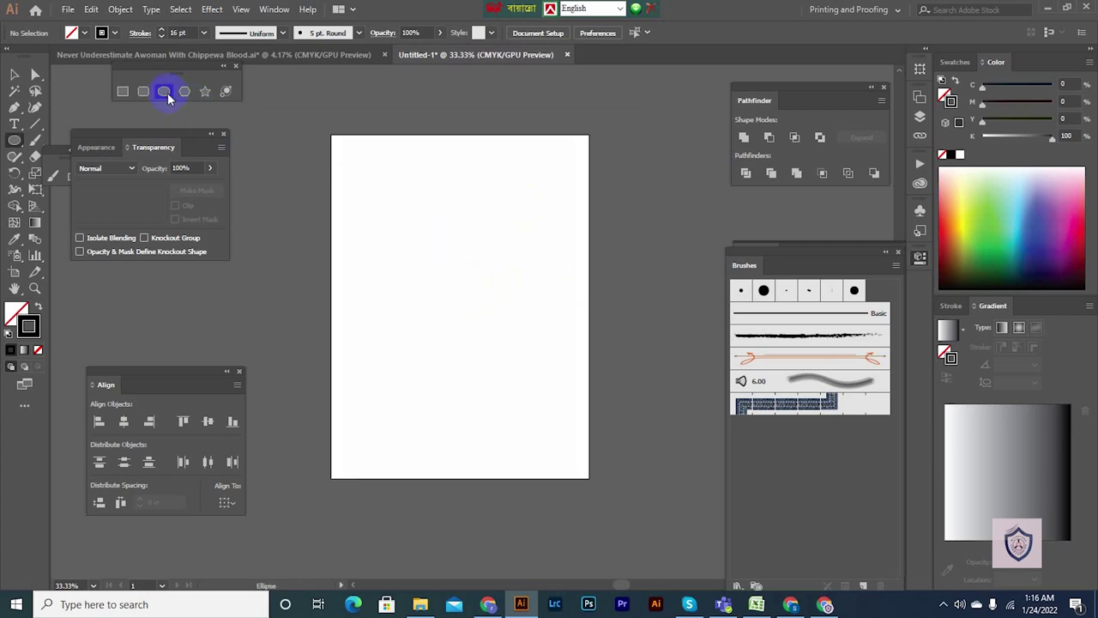
drag(463, 290, 549, 328)
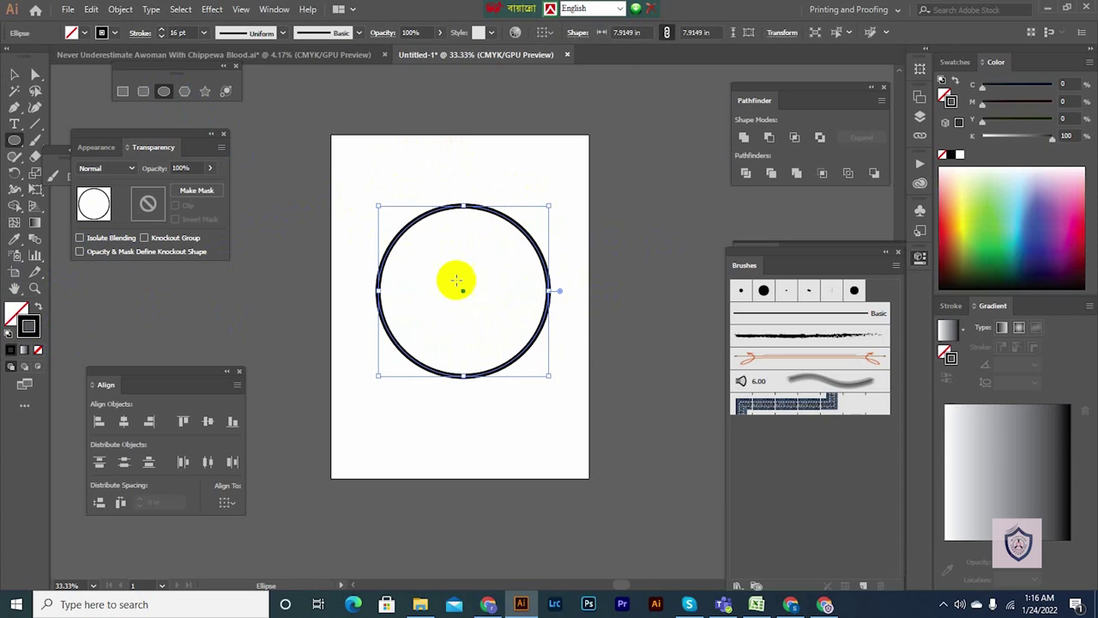
- Offset the circle's path by -1 in with preview on to add a smaller concentric circle inside it
click(120, 10)
mouse_move(154, 320)
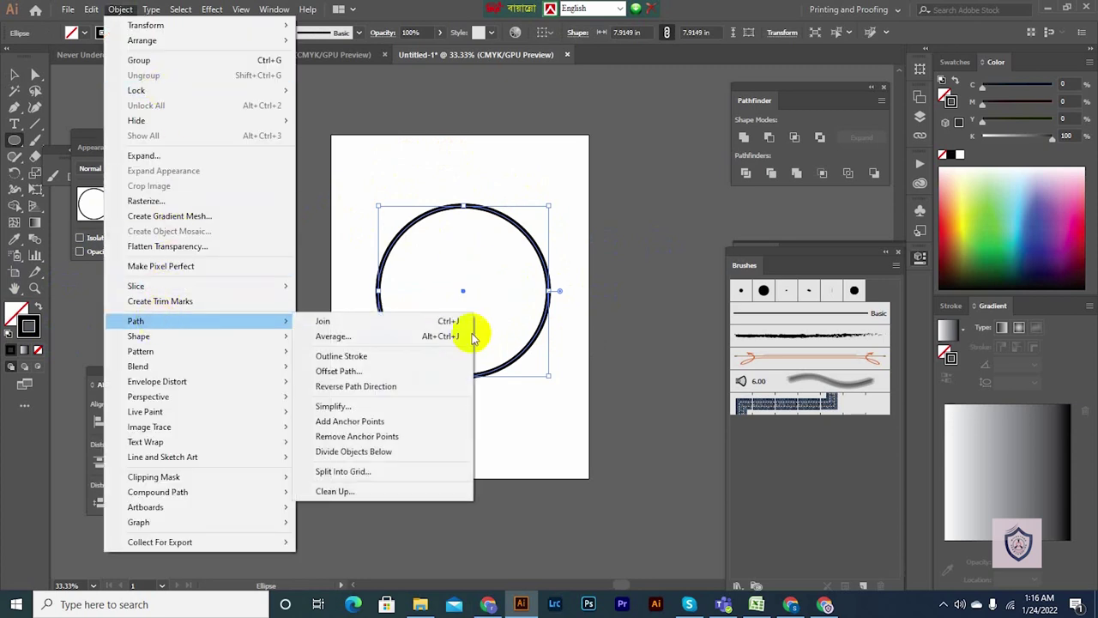
click(387, 372)
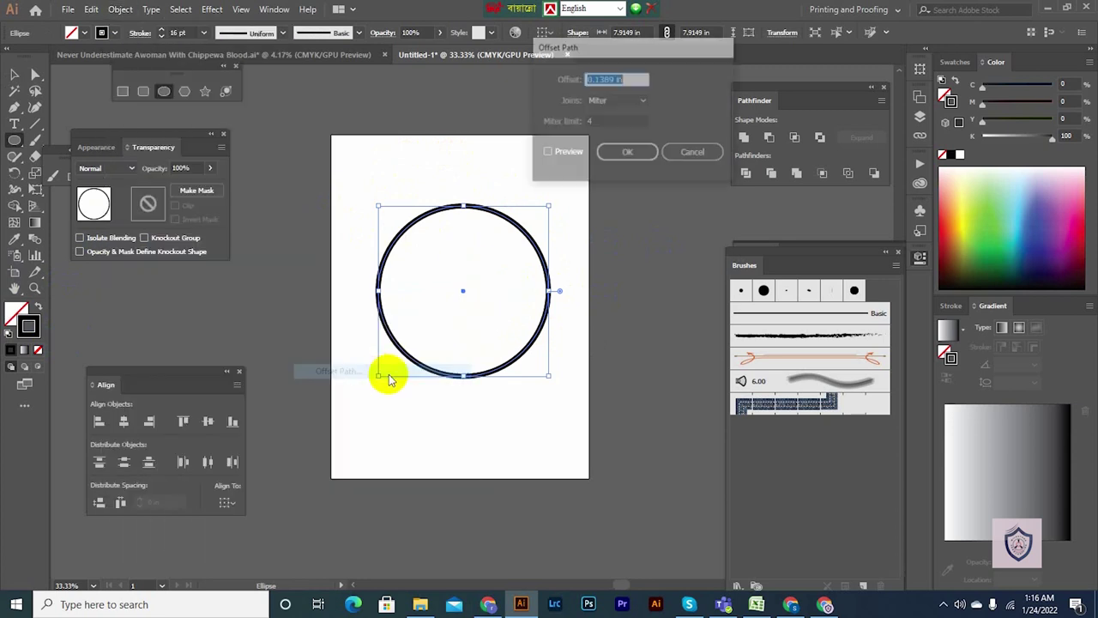
click(547, 154)
drag(632, 79, 568, 79)
text(-1.125)
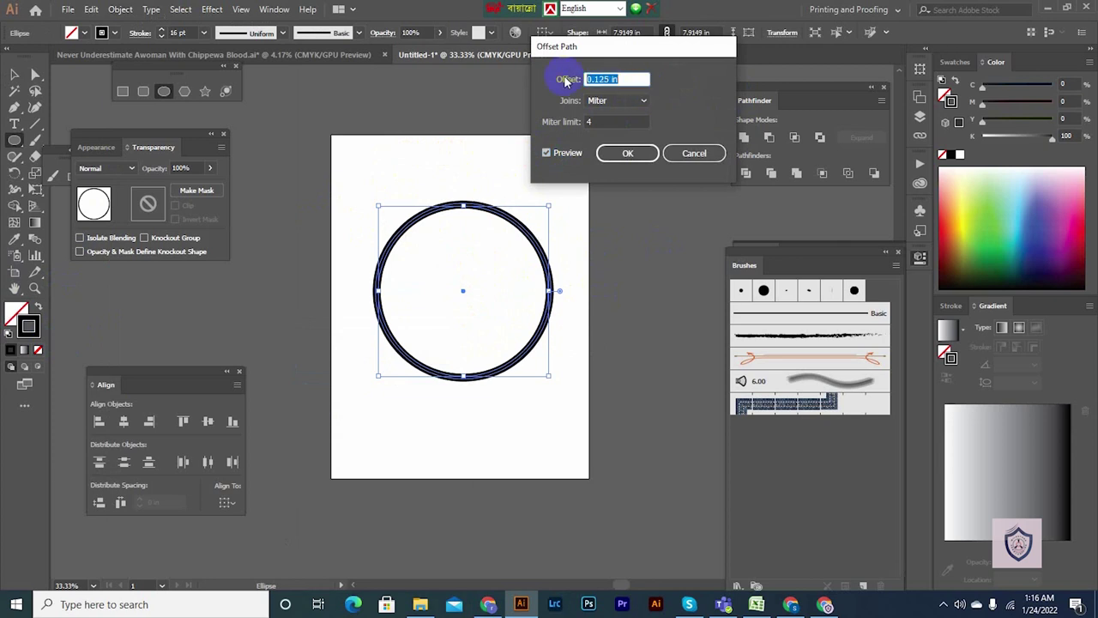
text(-1)
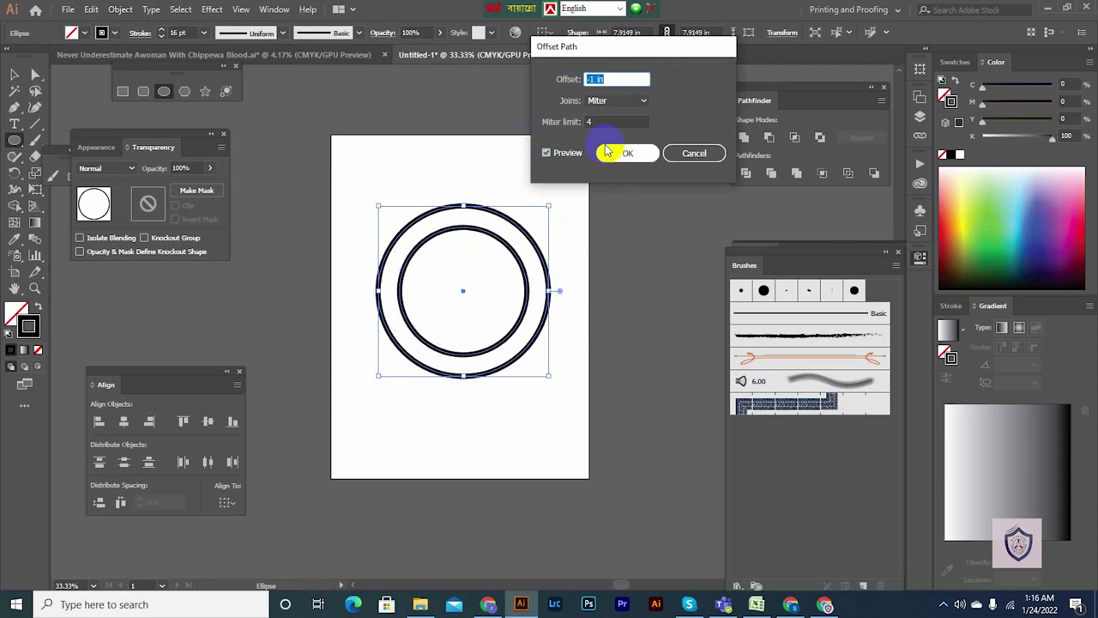
key(Down)
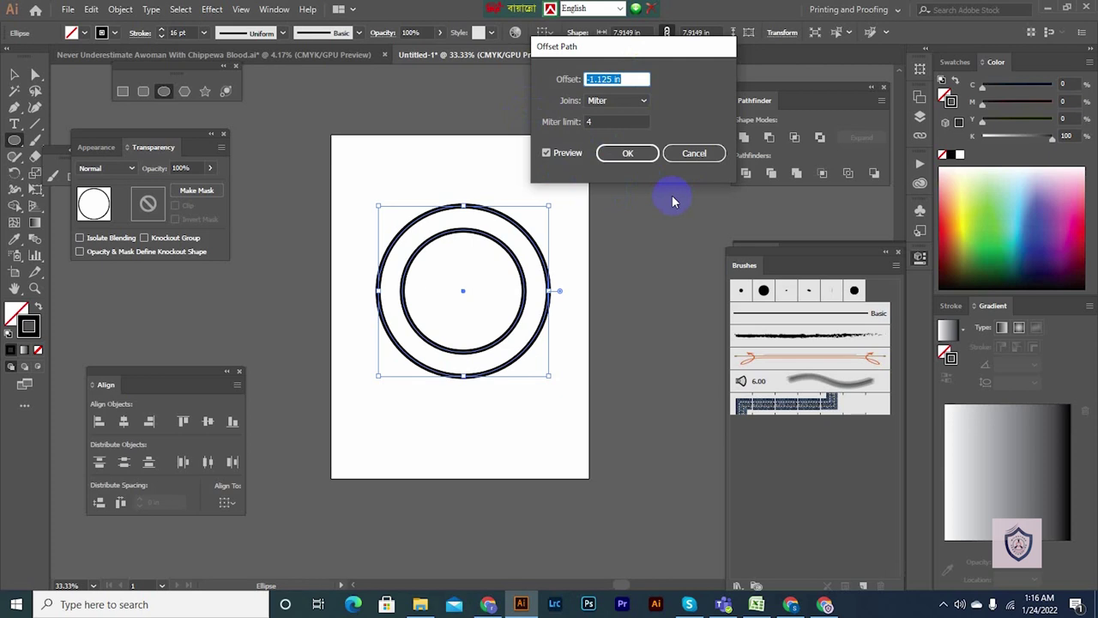
key(ctrl+shift+z)
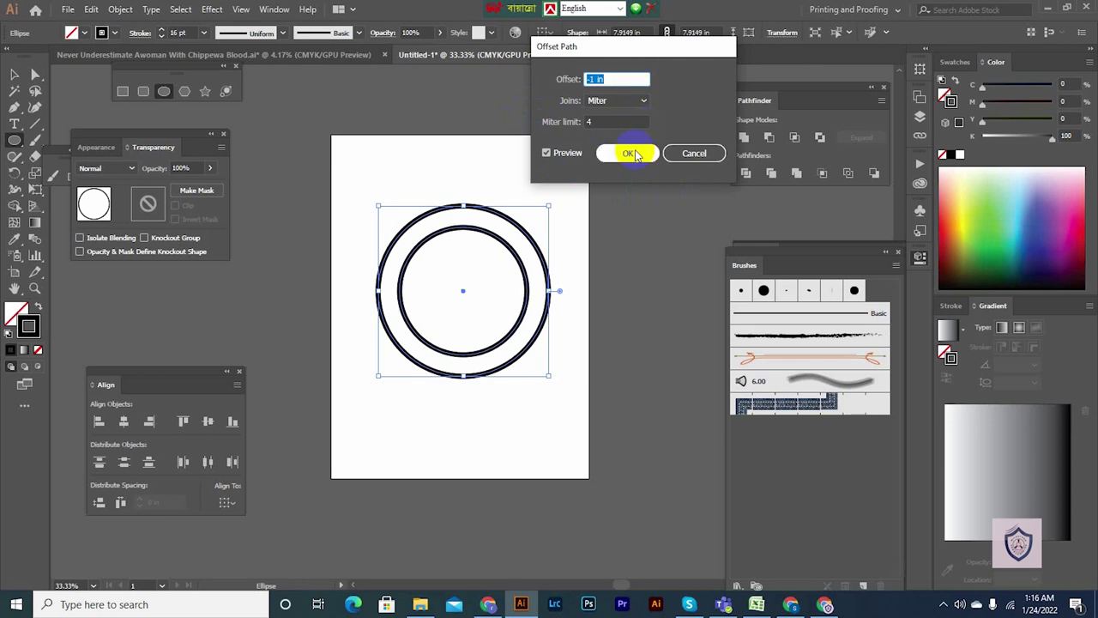
click(629, 153)
click(598, 245)
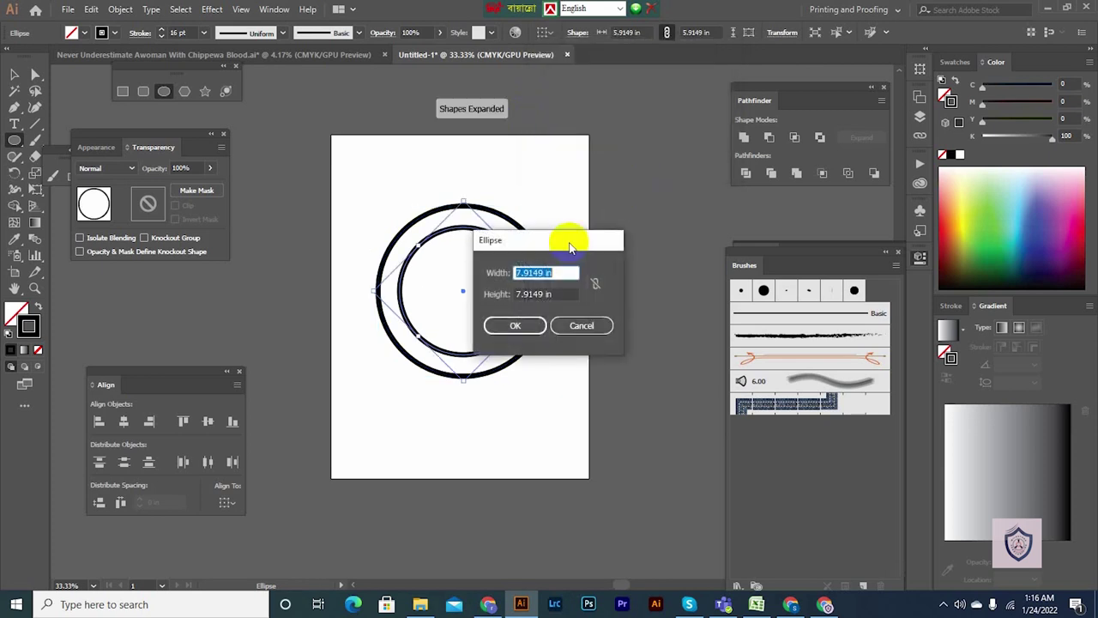
click(588, 328)
- Offset the outer circle's path inward to add a circle about 6.9 in in diameter between the two existing circles
click(12, 77)
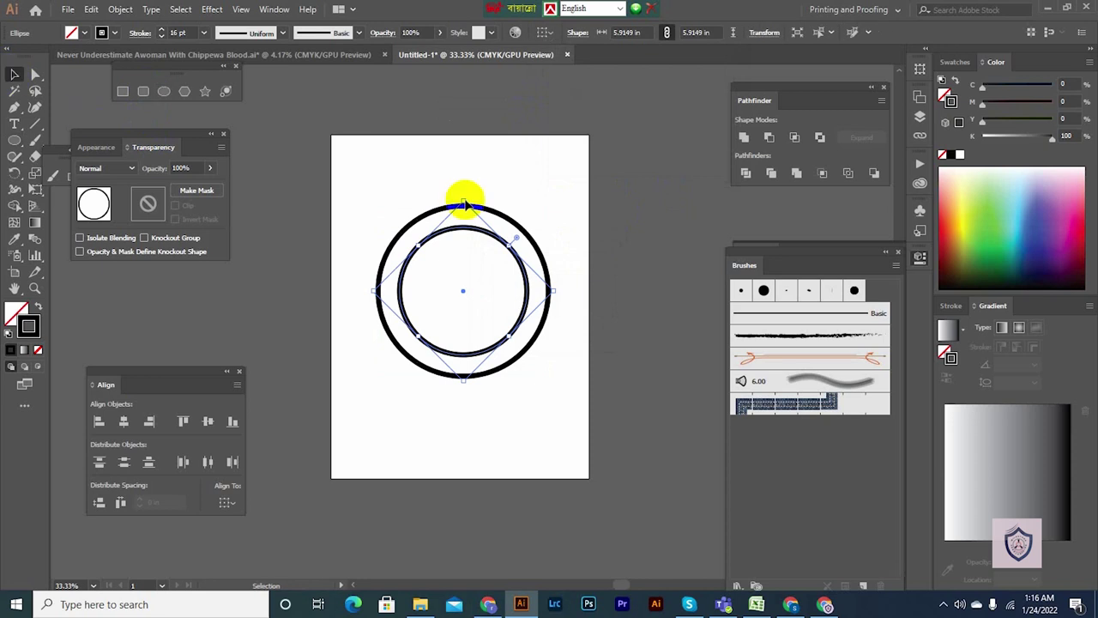
click(530, 216)
scroll(518, 212, up, 3)
click(510, 247)
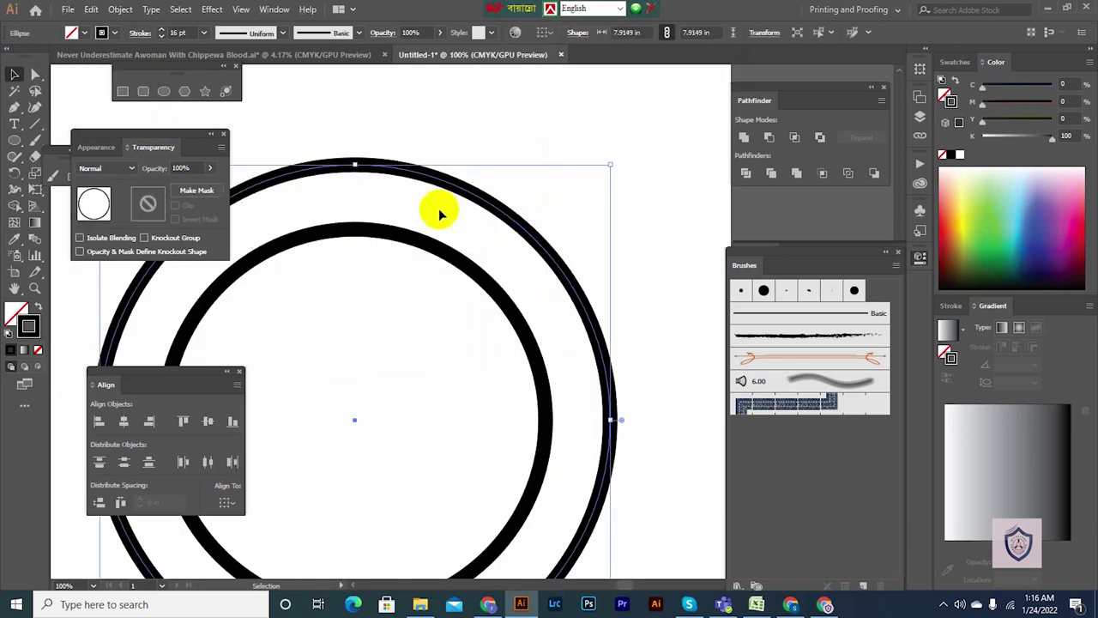
drag(466, 145, 600, 122)
scroll(378, 124, down, 2)
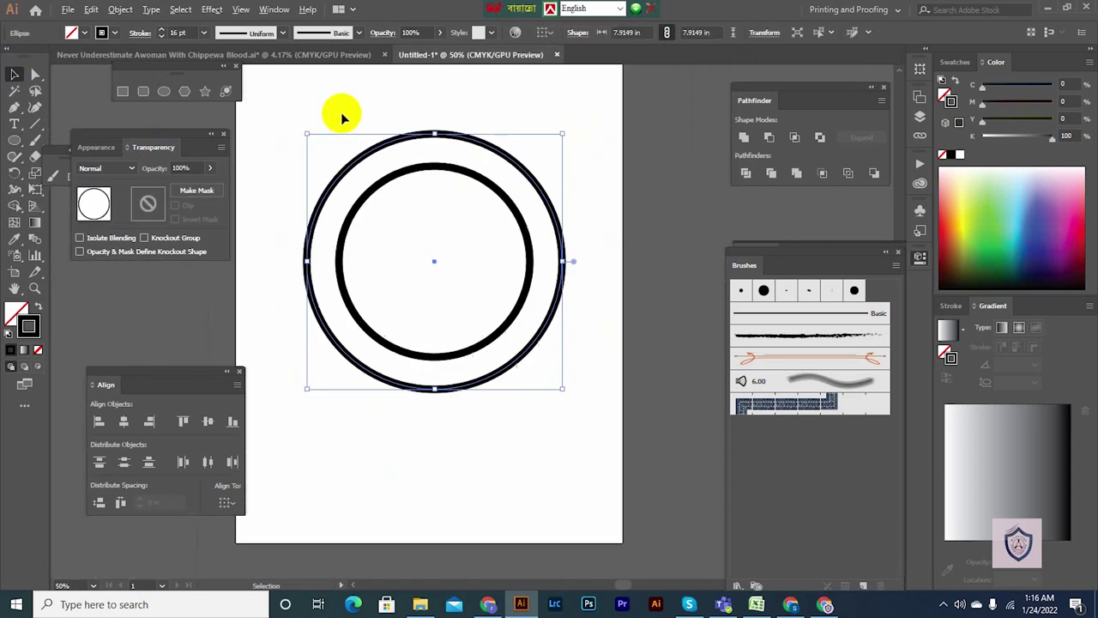
click(115, 10)
mouse_move(170, 321)
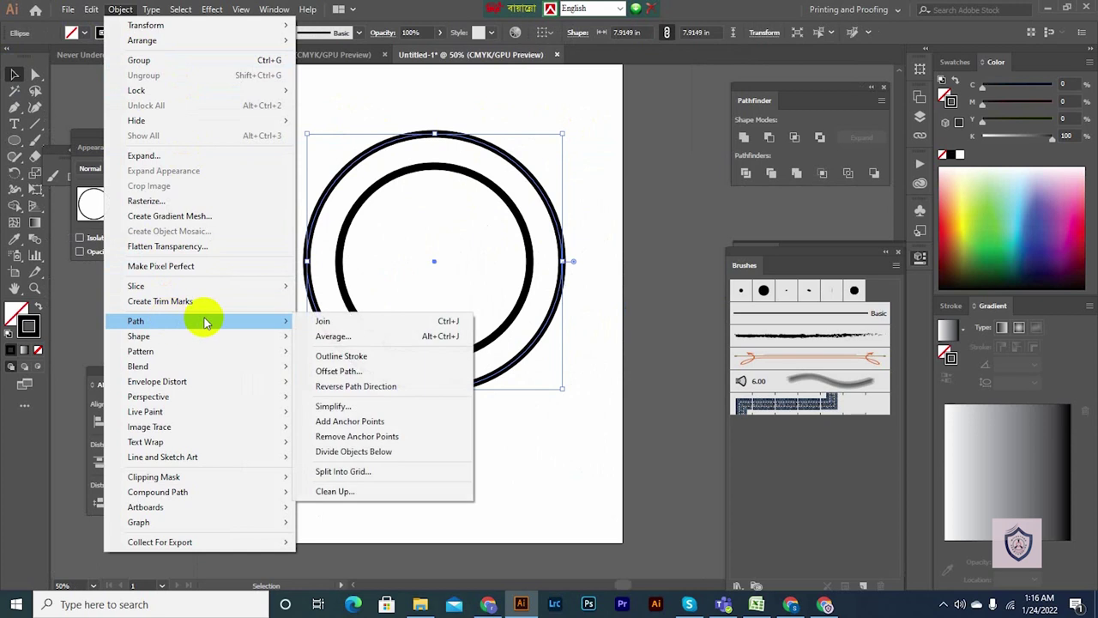
click(349, 371)
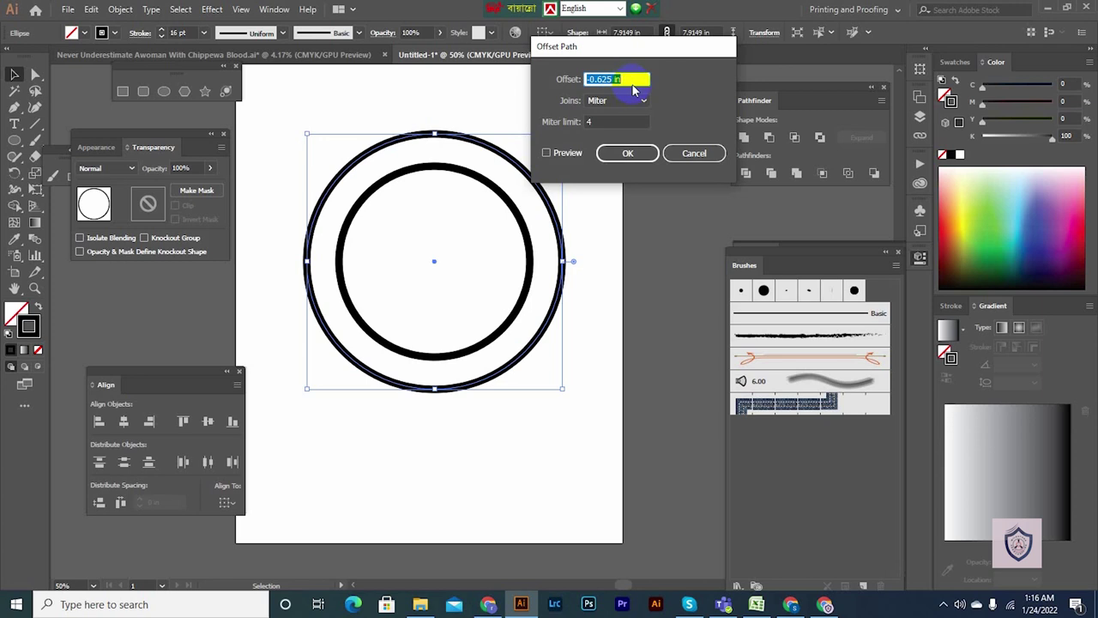
click(627, 156)
click(605, 166)
- Examine the three concentric circles, checking the spacing between the outer, middle and inner rings
drag(577, 207, 652, 213)
drag(662, 173, 442, 246)
click(669, 261)
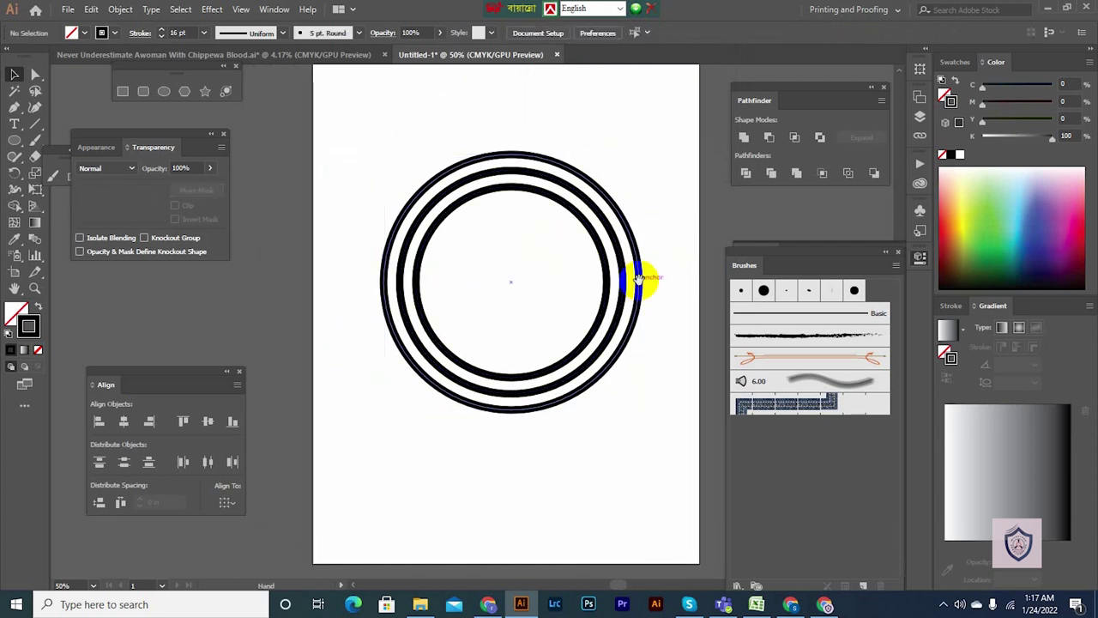
click(624, 240)
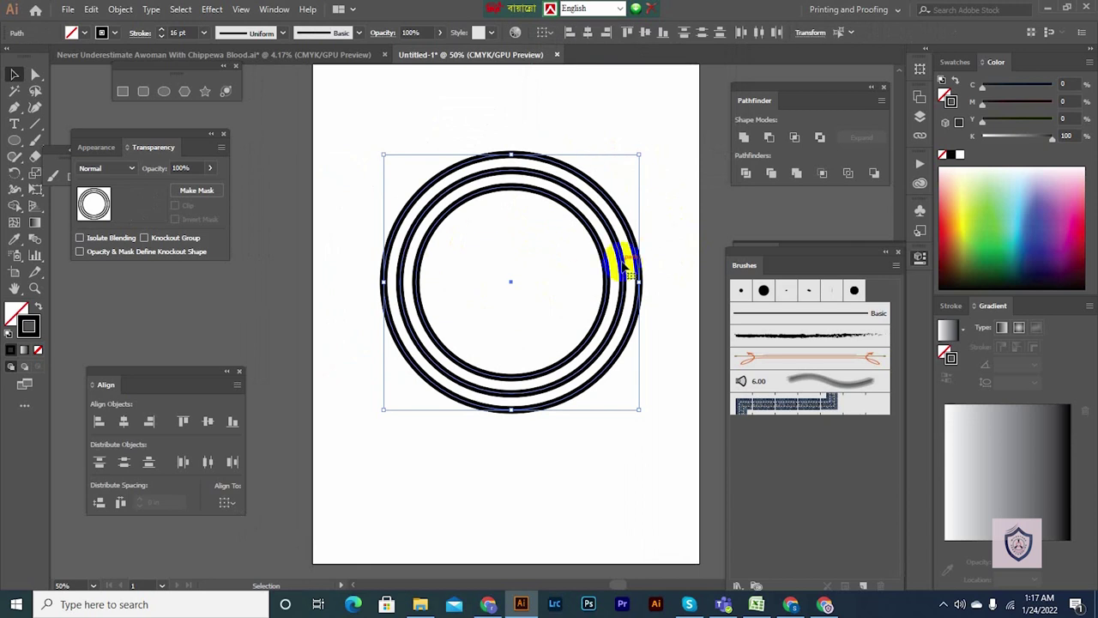
click(671, 229)
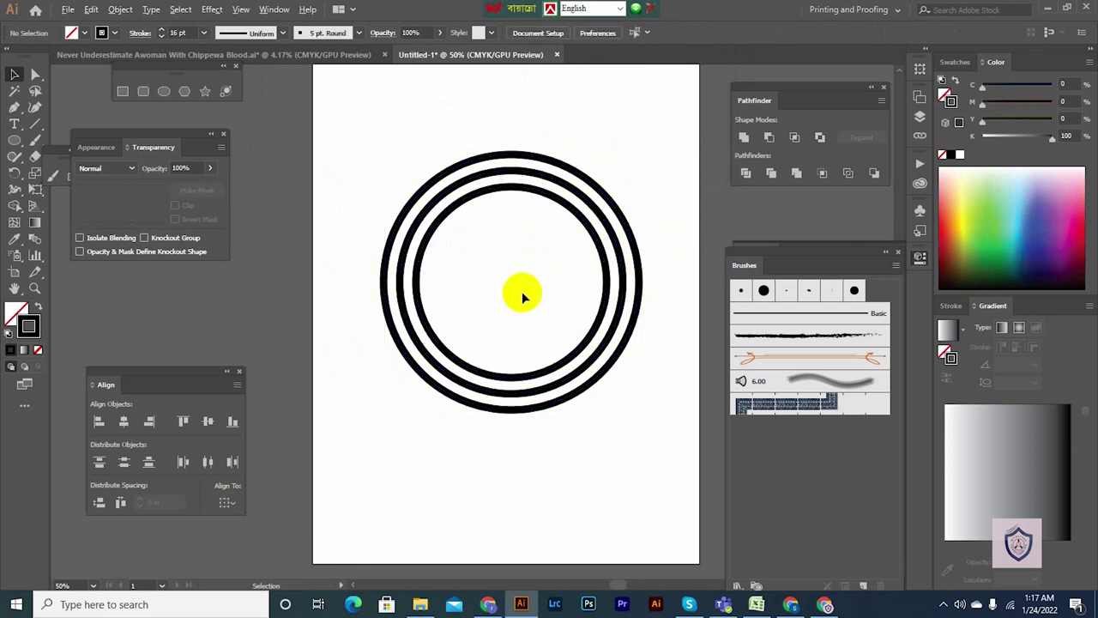
key(ctrl+minus)
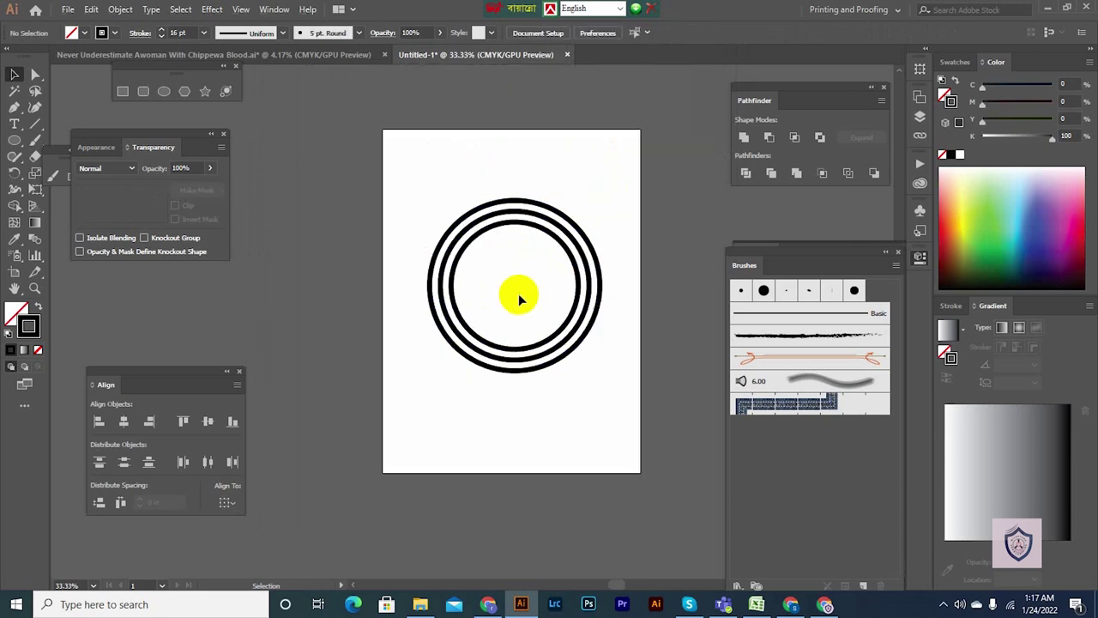
click(586, 273)
scroll(588, 233, up, 2)
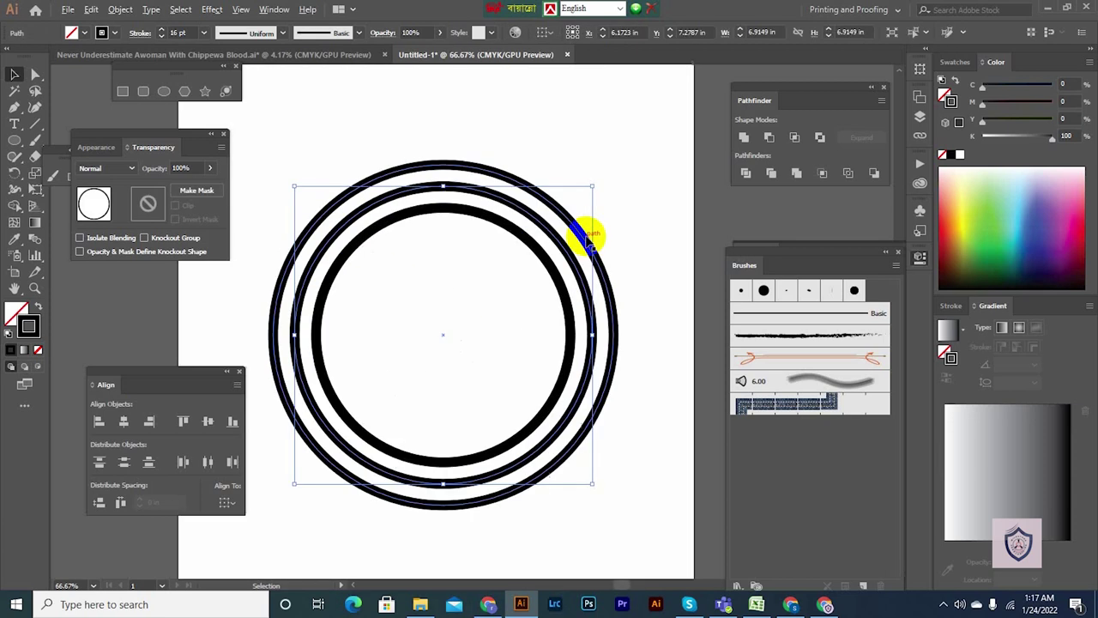
click(495, 280)
drag(495, 280, 517, 193)
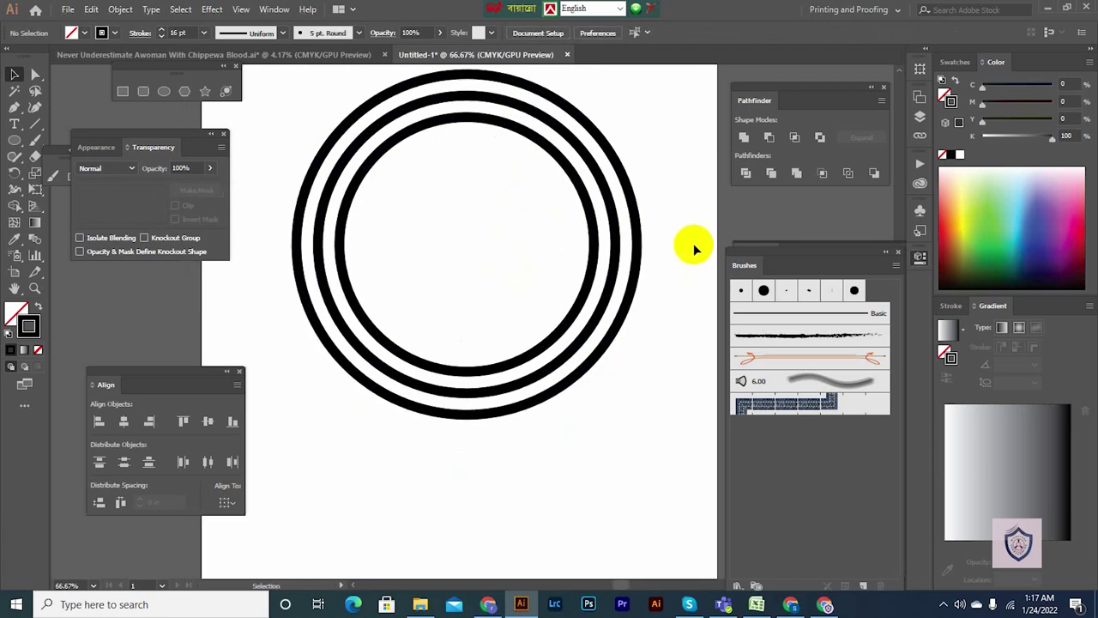
drag(677, 239, 668, 253)
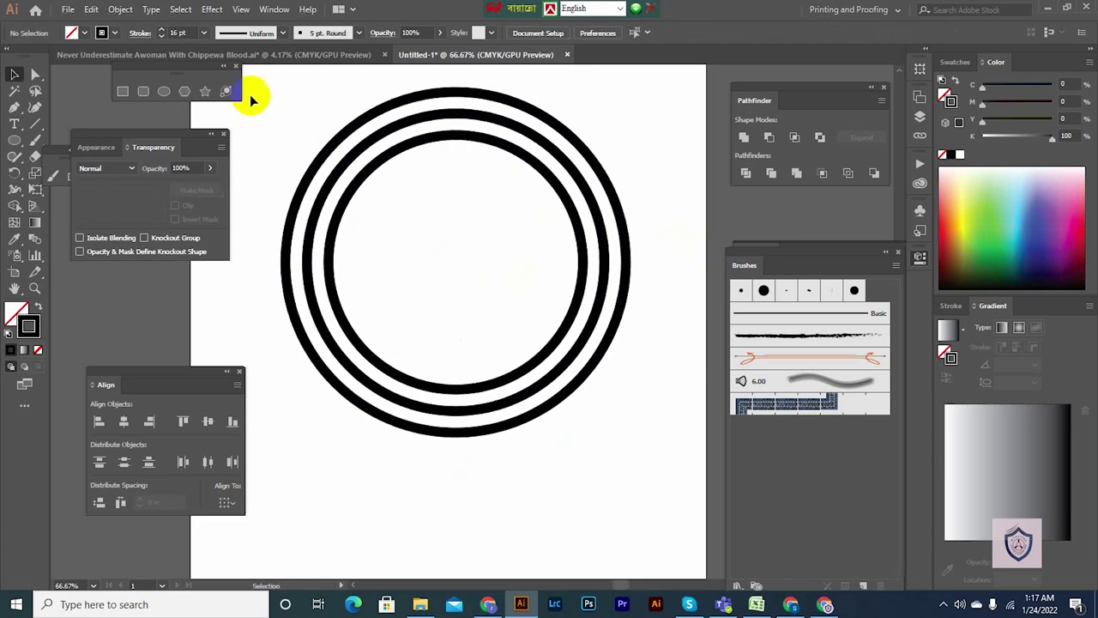
- Draw a star about 0.46 in wide just inside the inner circle's left edge, with black fill and no stroke
click(206, 91)
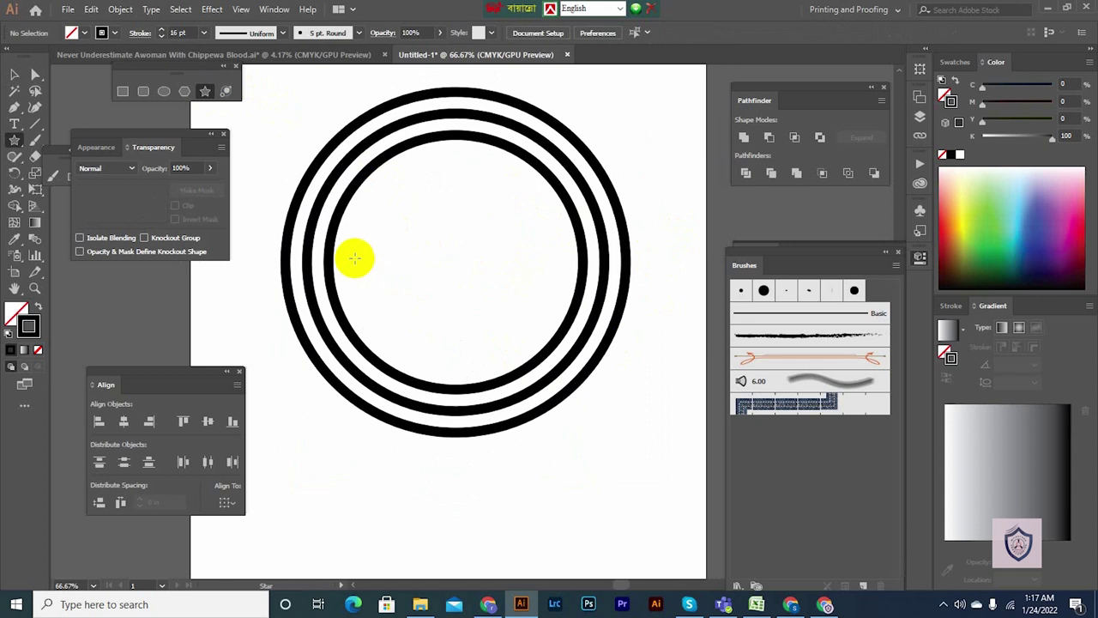
drag(353, 258, 360, 257)
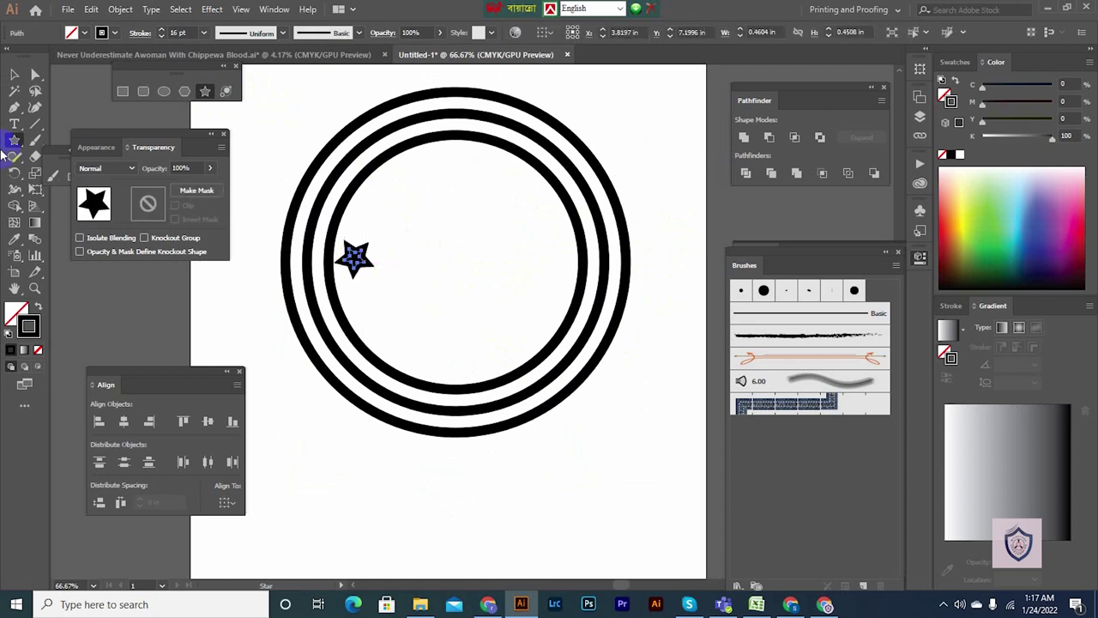
click(38, 306)
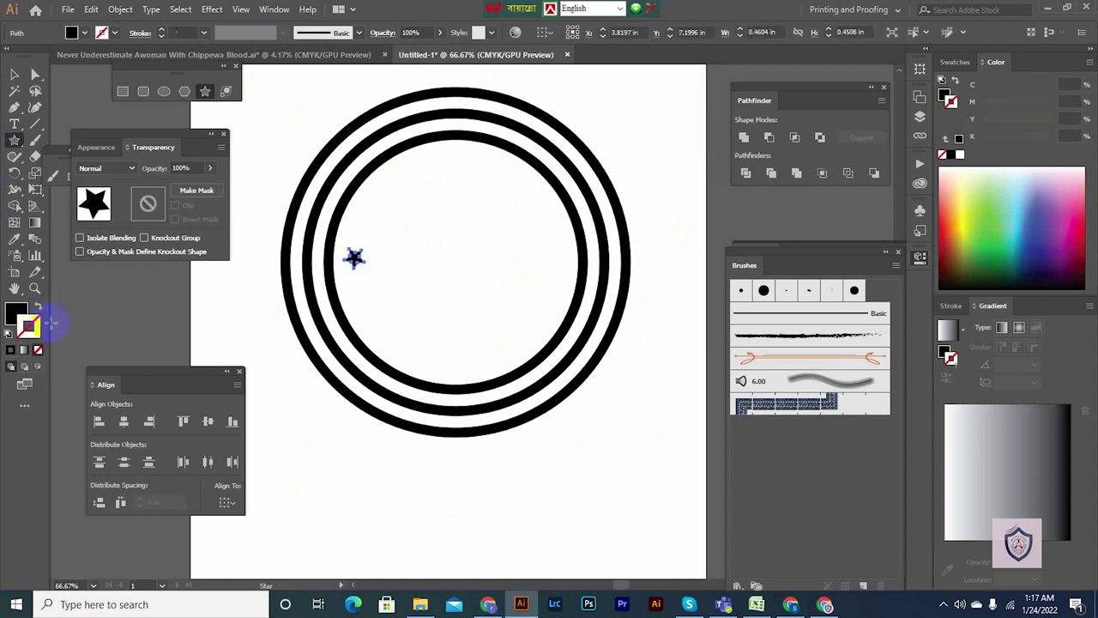
drag(346, 274, 359, 245)
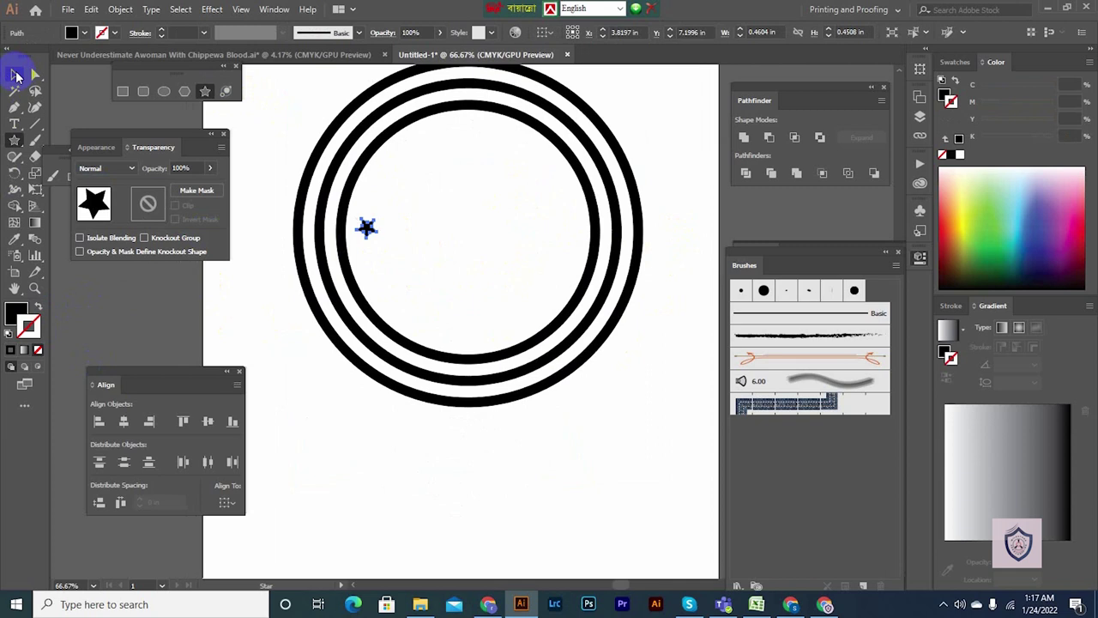
- Place a copy of the star level with it at X about 7.2 in, and move the original star to X about 4.05 in
click(14, 73)
click(396, 248)
click(368, 231)
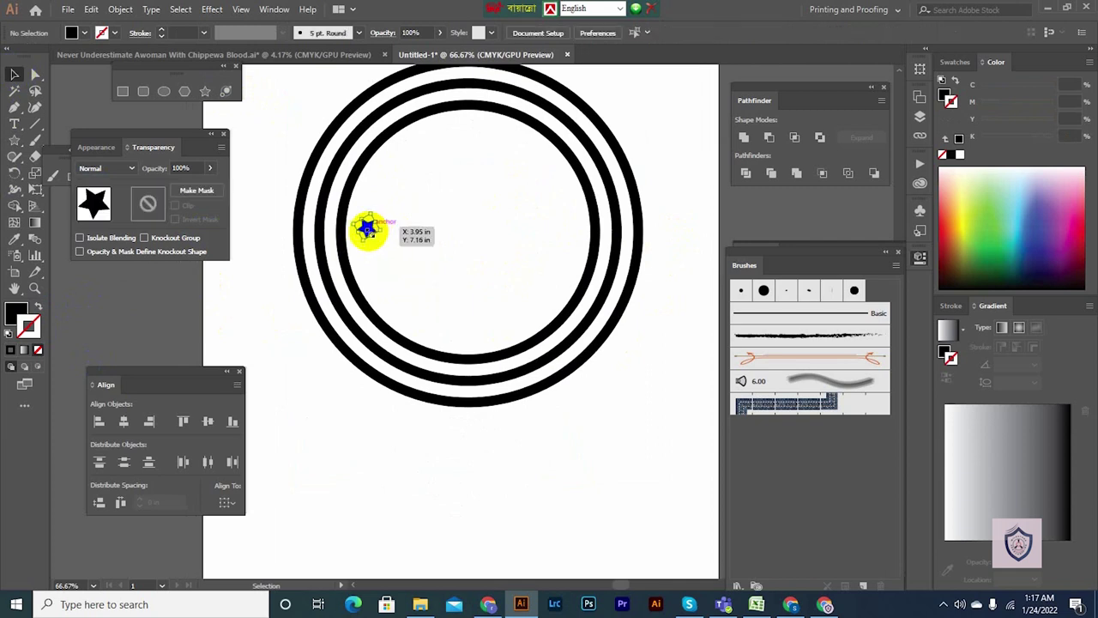
drag(368, 228, 512, 227)
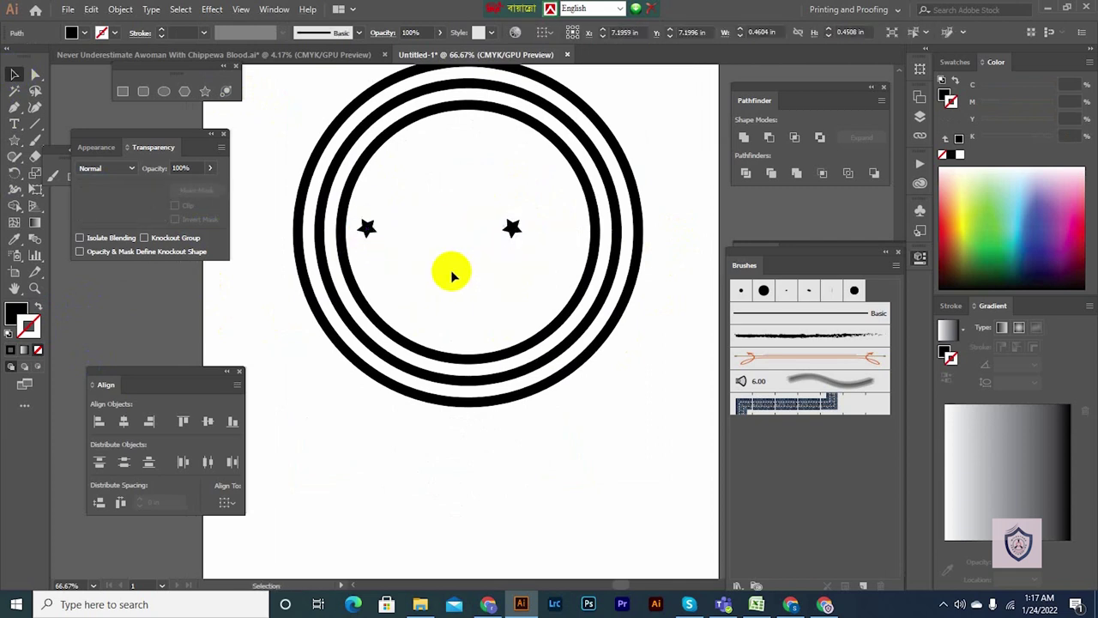
click(451, 271)
drag(369, 230, 378, 230)
click(417, 252)
- Select both stars and make a blend between them to form a horizontal row of stars
drag(369, 186, 512, 231)
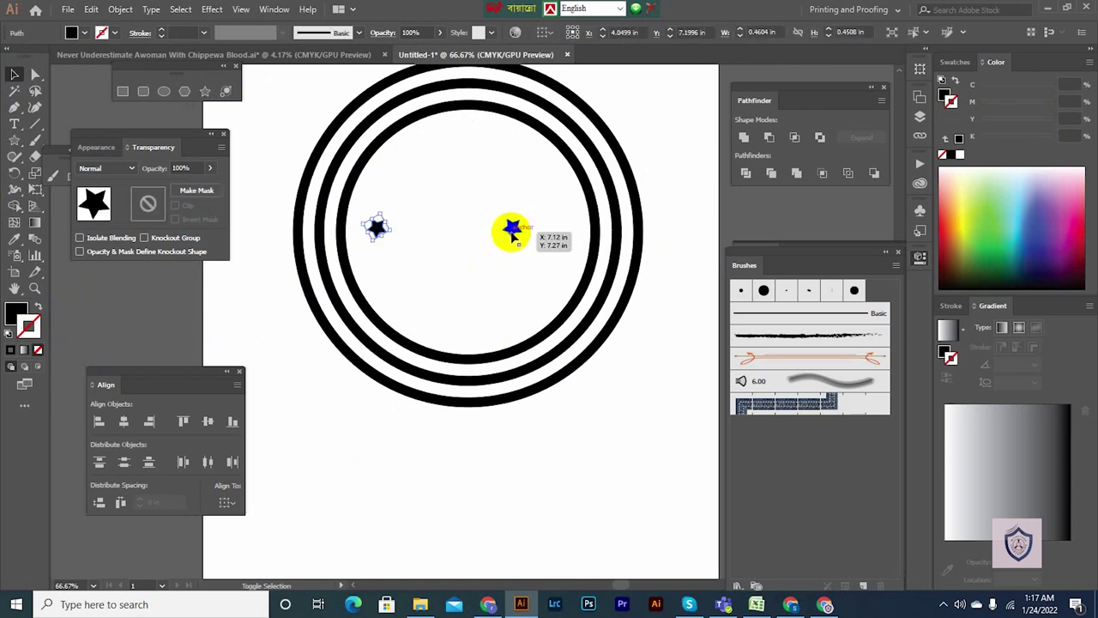
shift+click(511, 232)
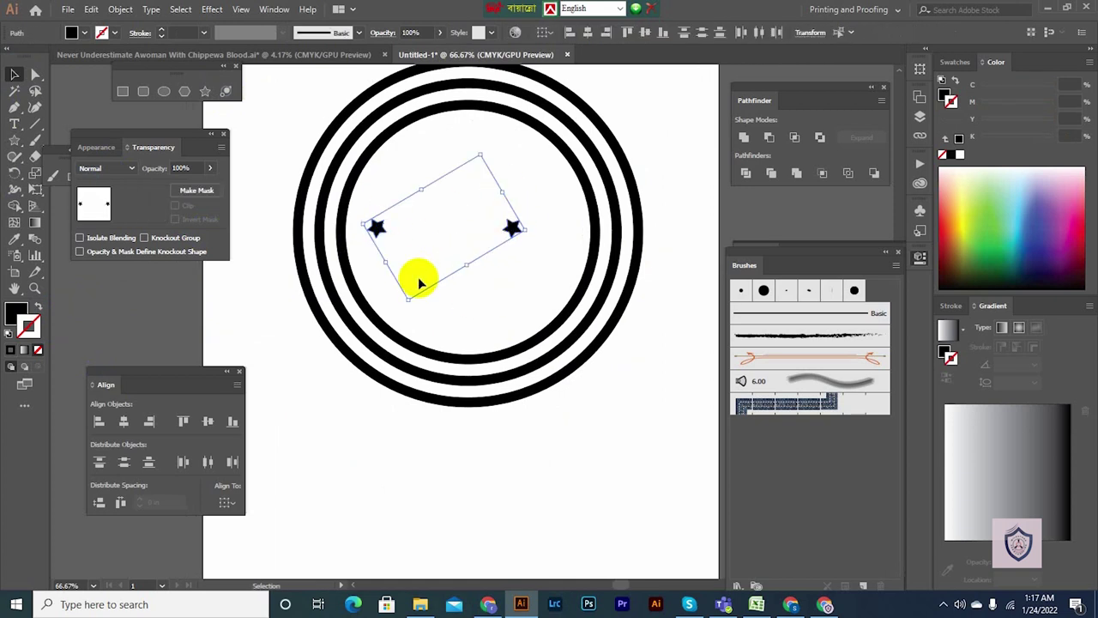
click(120, 9)
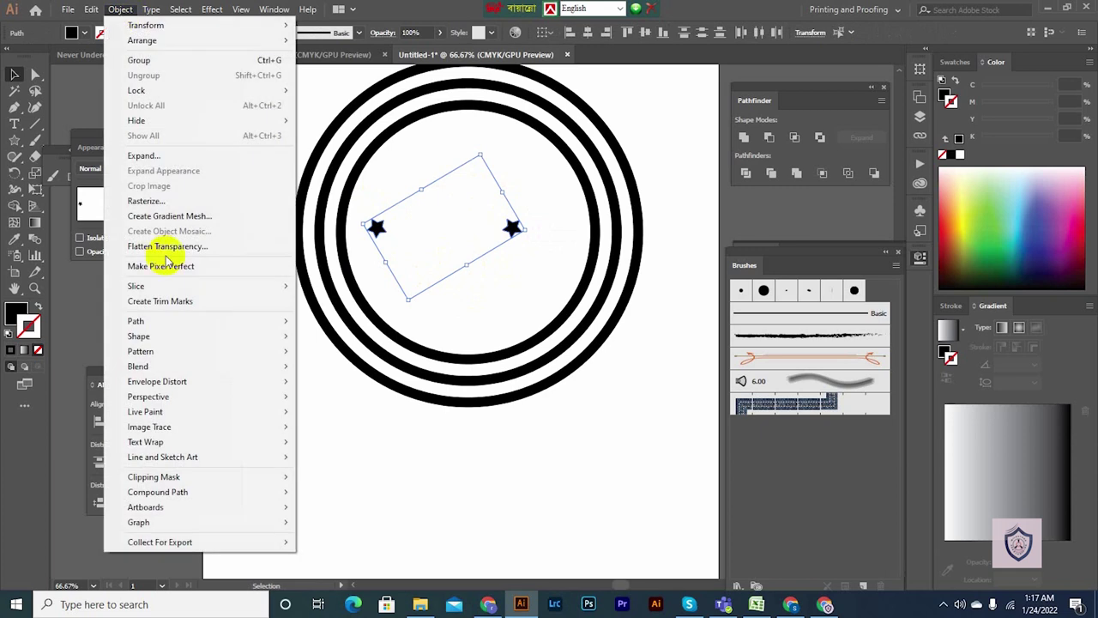
mouse_move(128, 366)
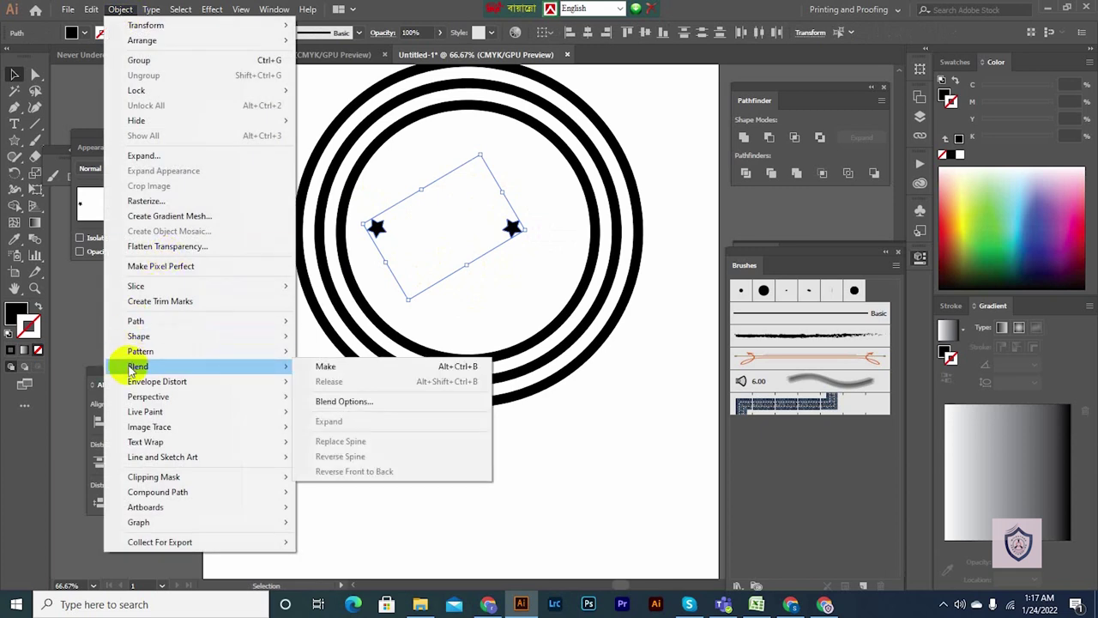
click(363, 367)
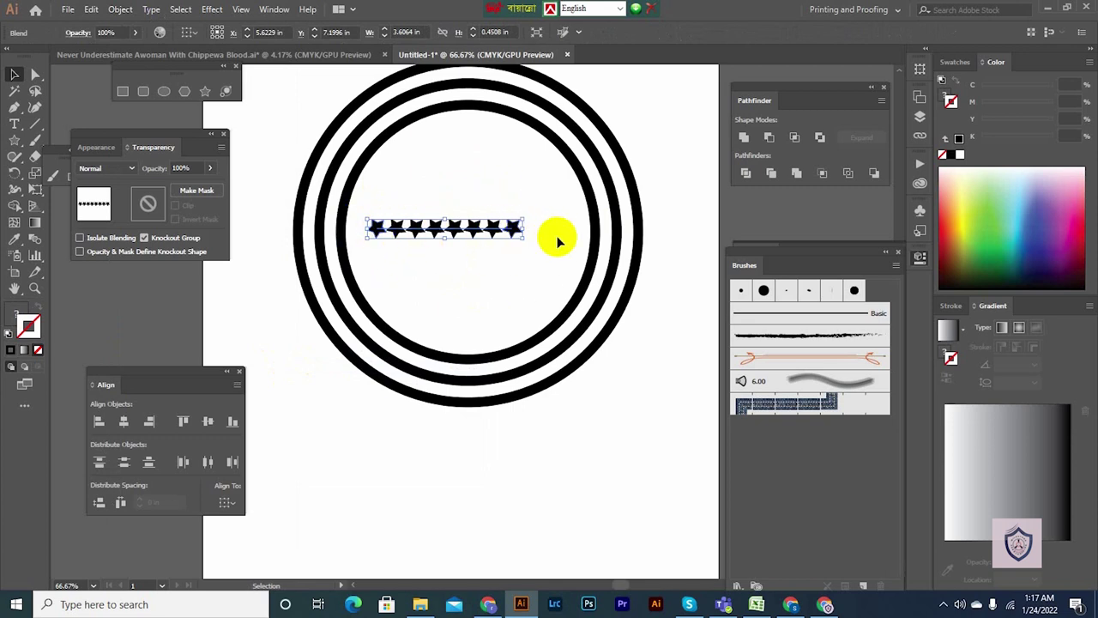
click(553, 206)
drag(546, 198, 499, 238)
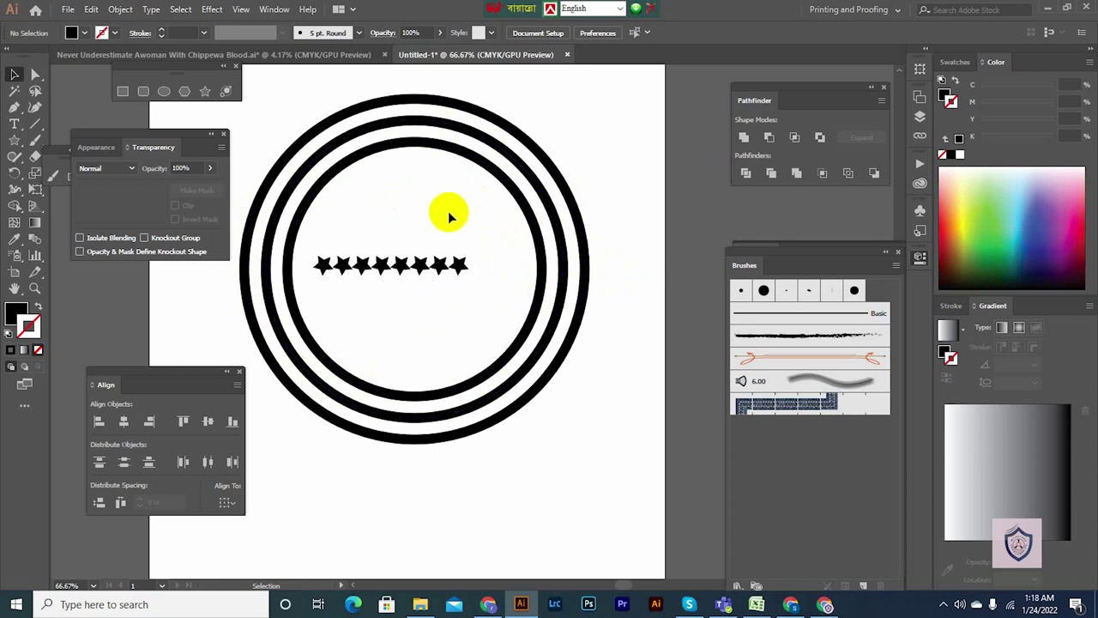
click(391, 271)
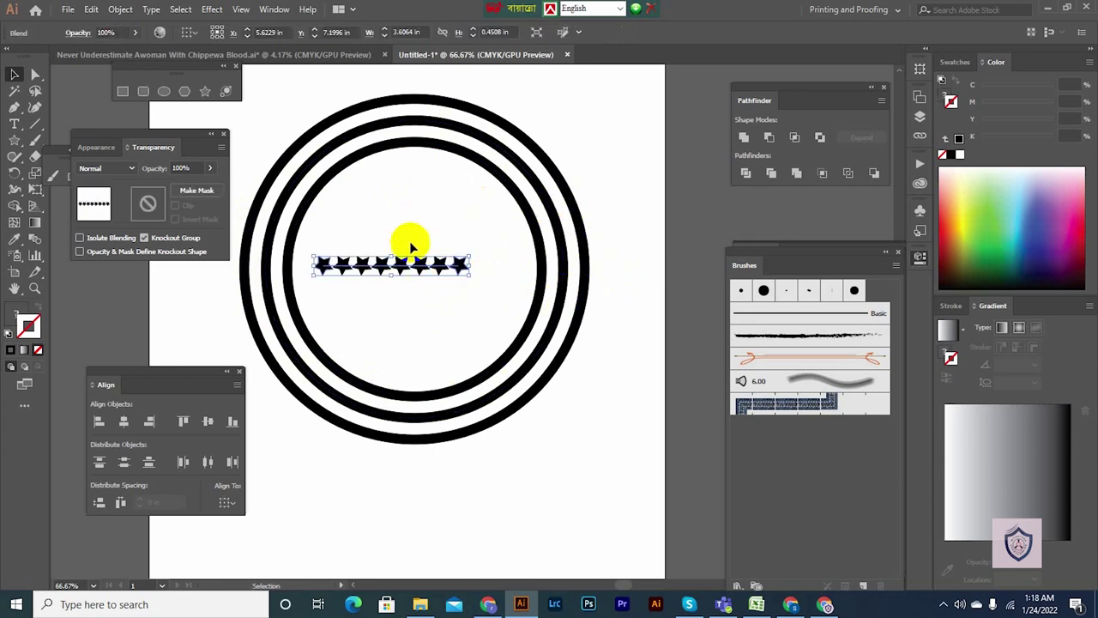
shift+click(539, 193)
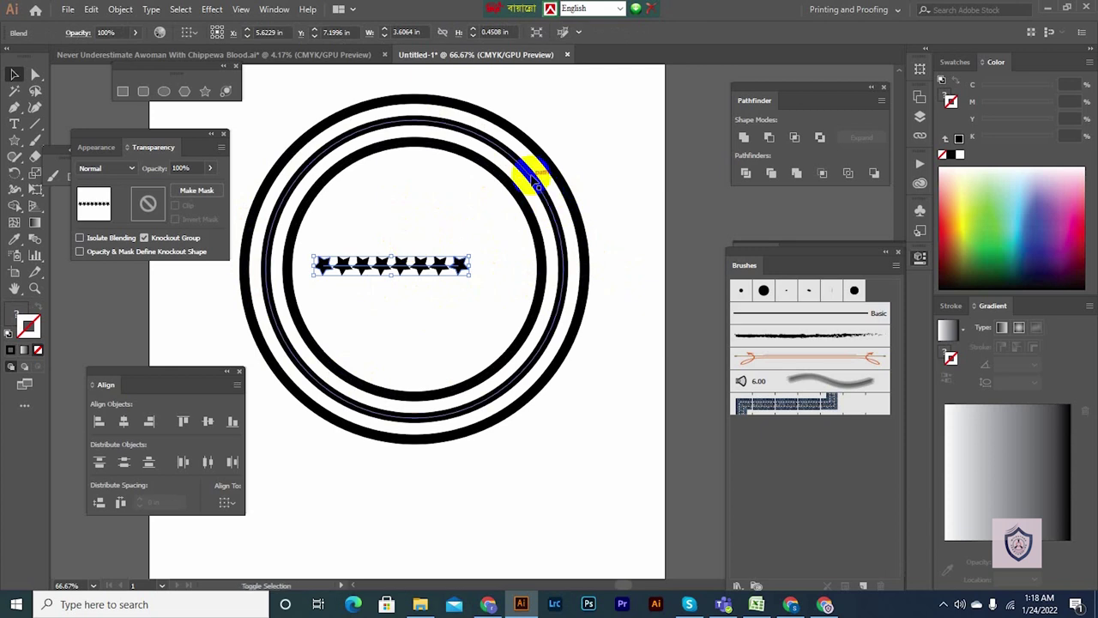
shift+click(532, 176)
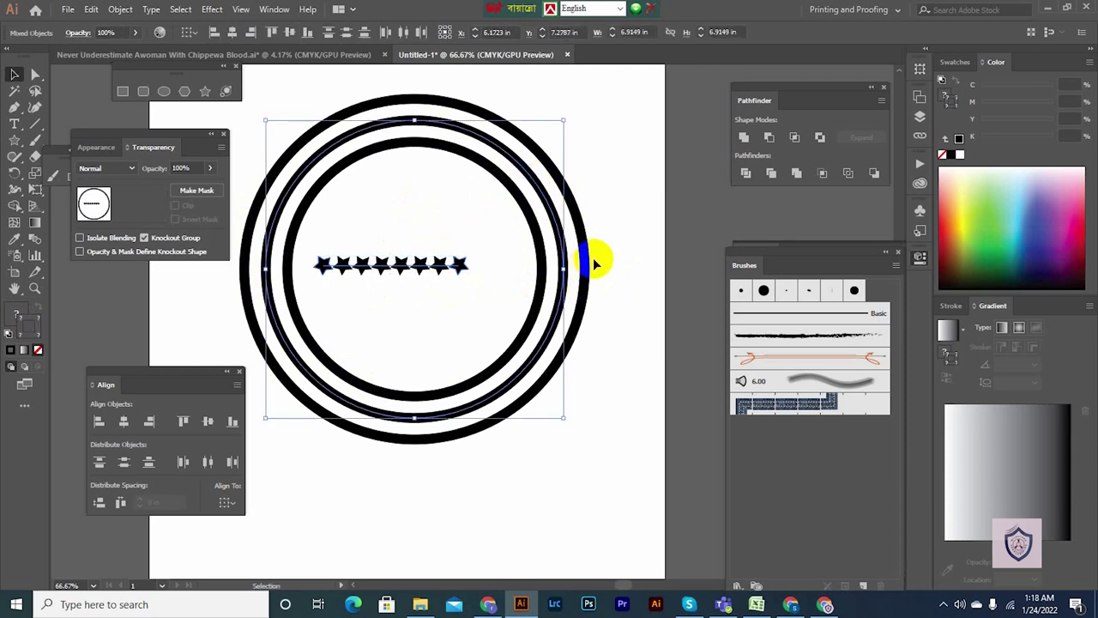
click(626, 221)
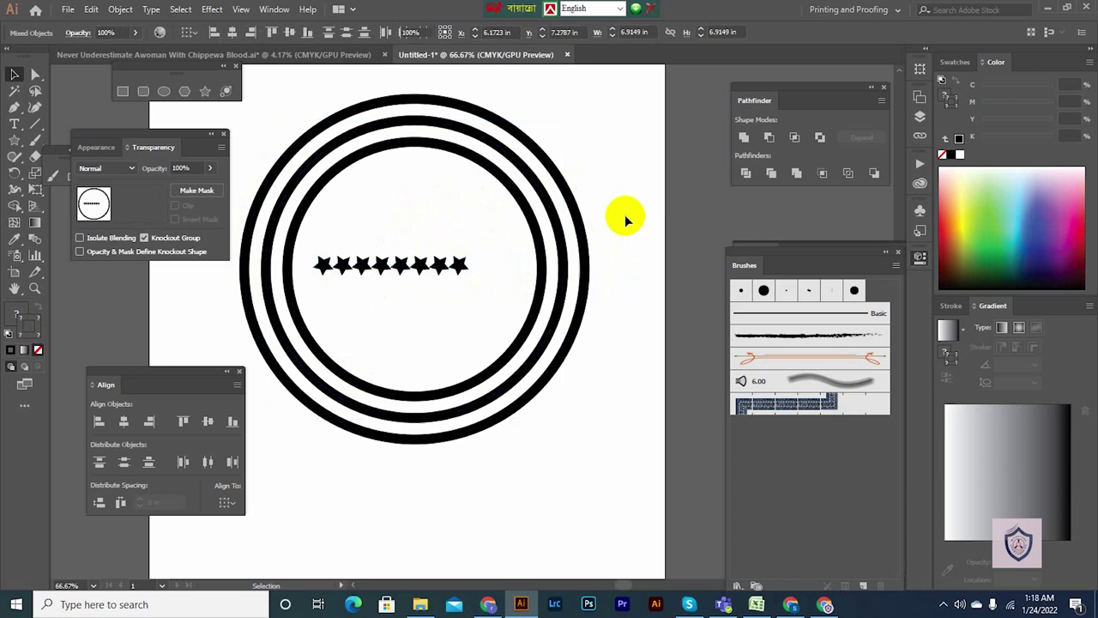
- Select the middle ring and set its stroke colour to red
click(561, 251)
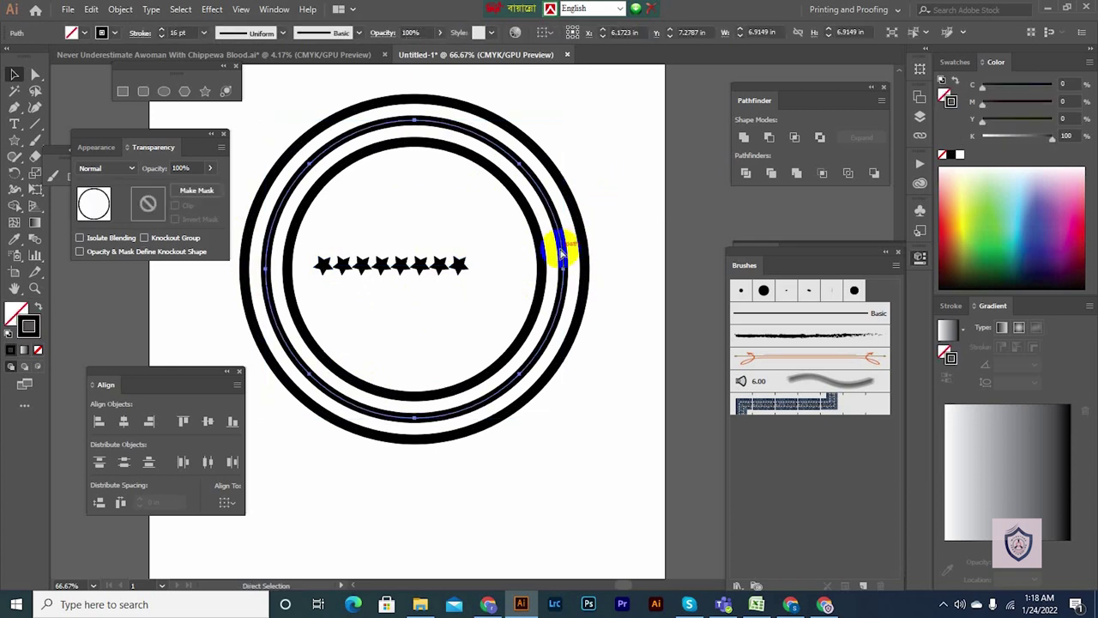
key(v)
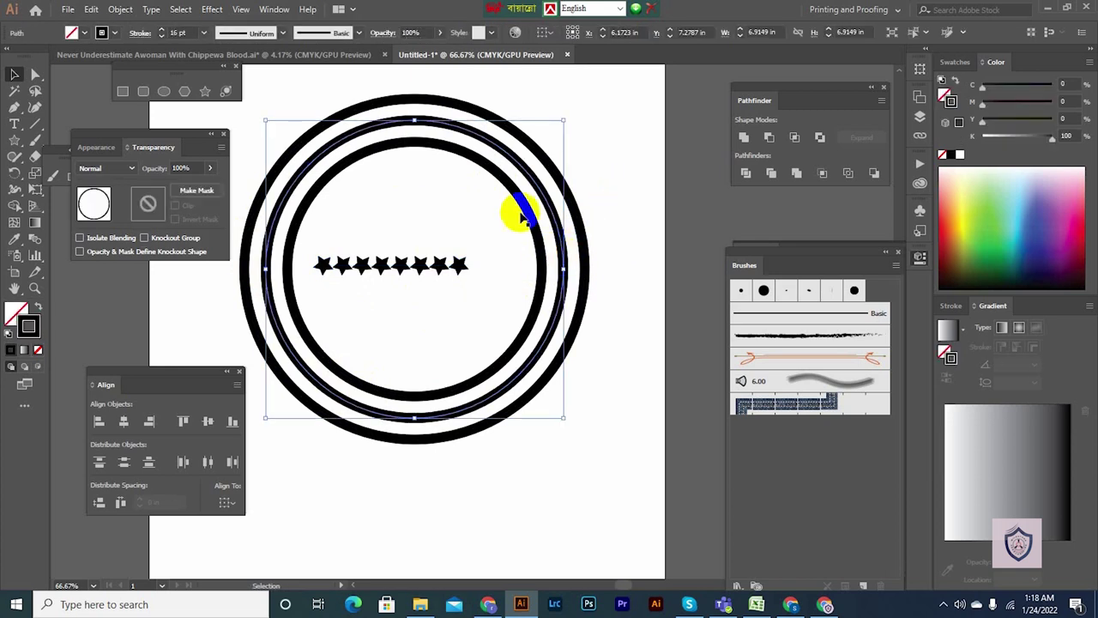
click(956, 62)
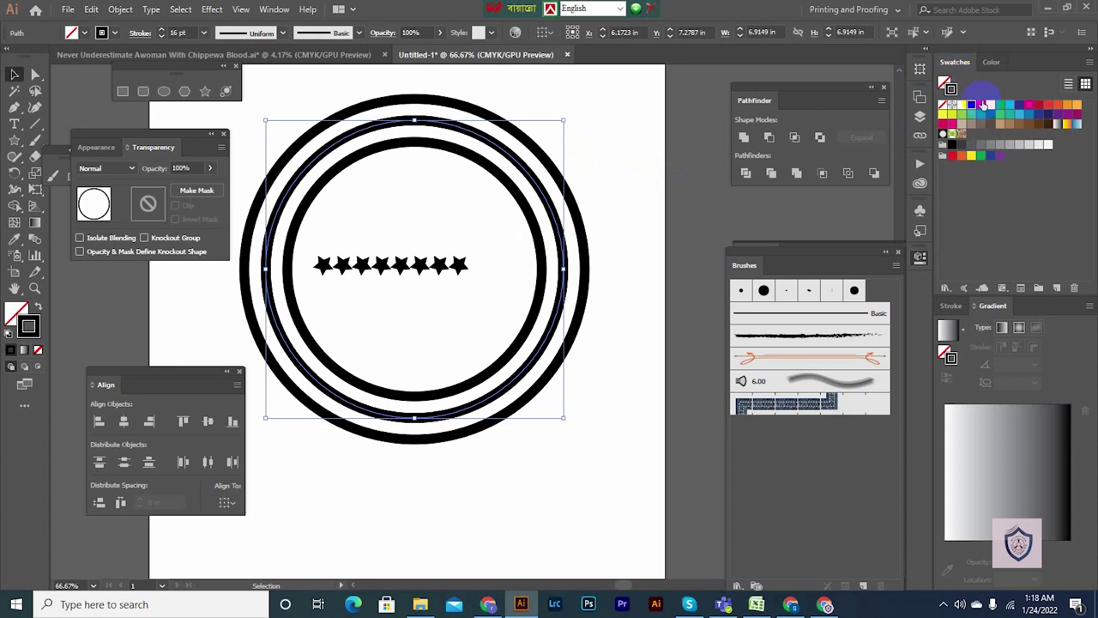
click(983, 104)
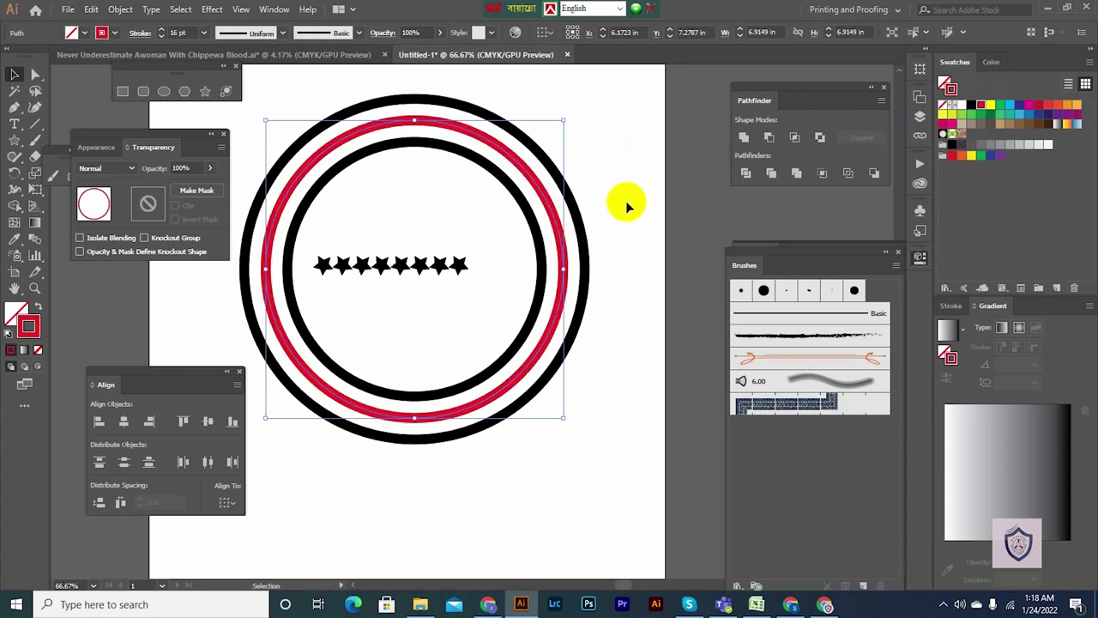
- Expand Layer 1 in the layer list, and lock and hide the red ring's path
click(275, 11)
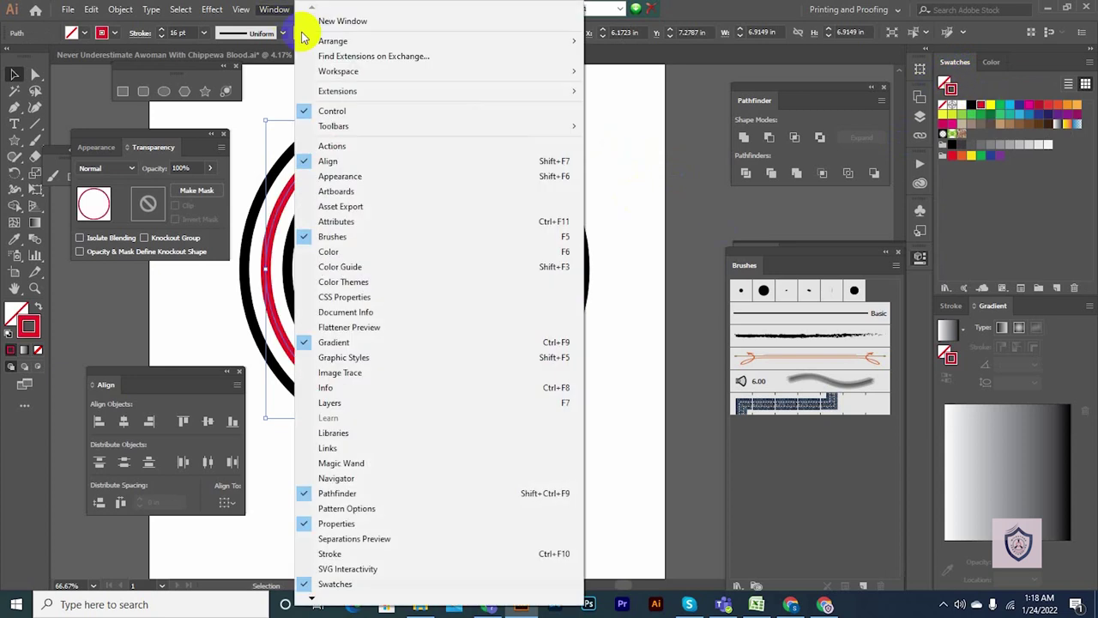
click(342, 403)
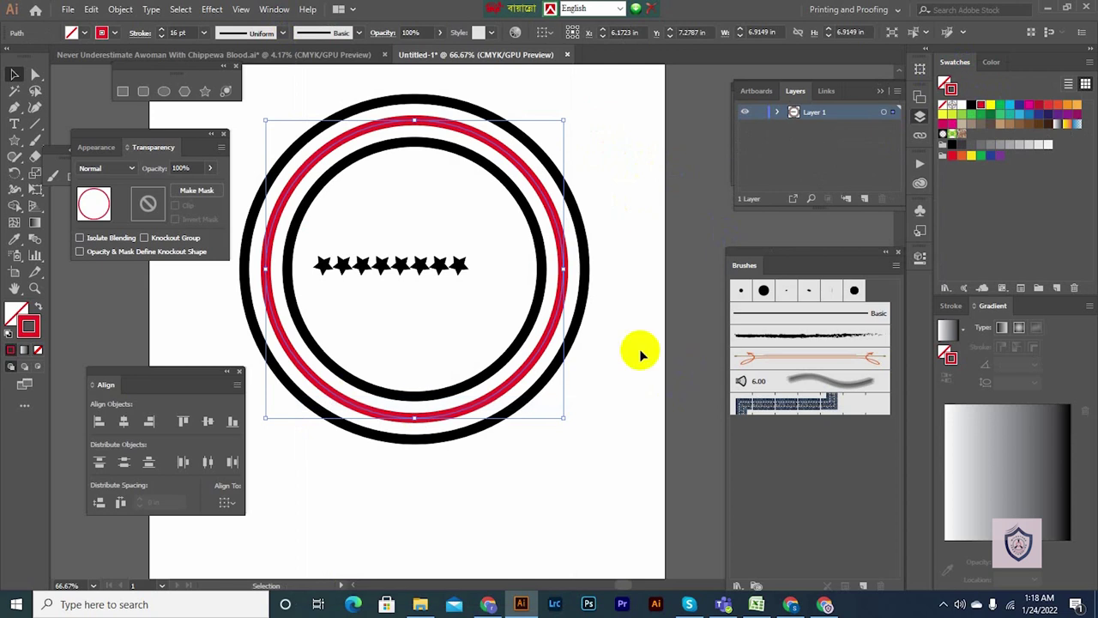
click(776, 113)
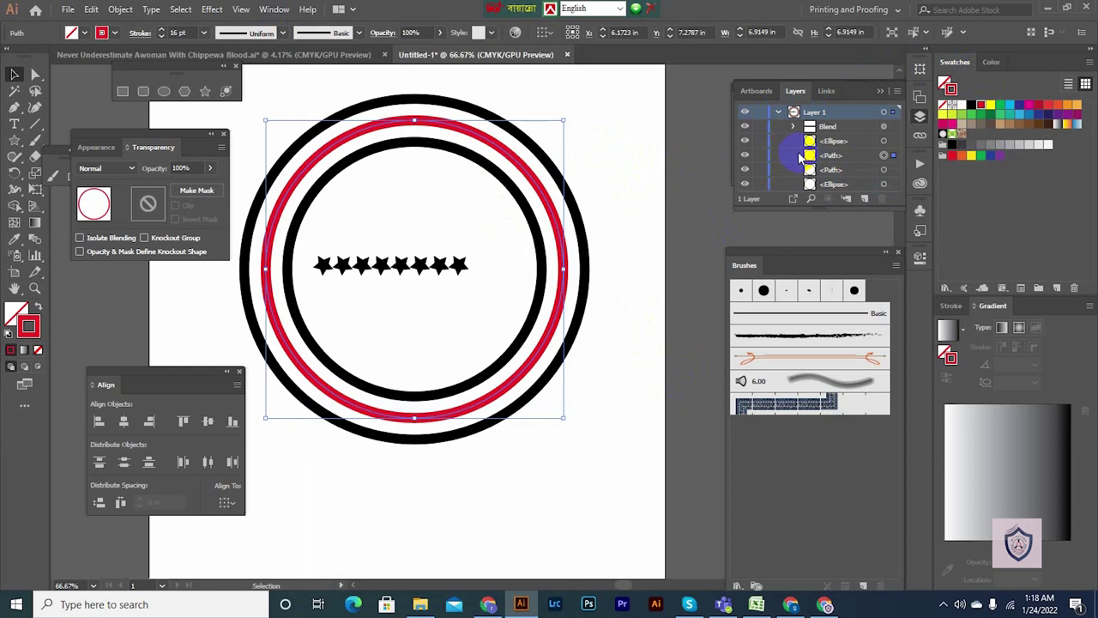
click(759, 156)
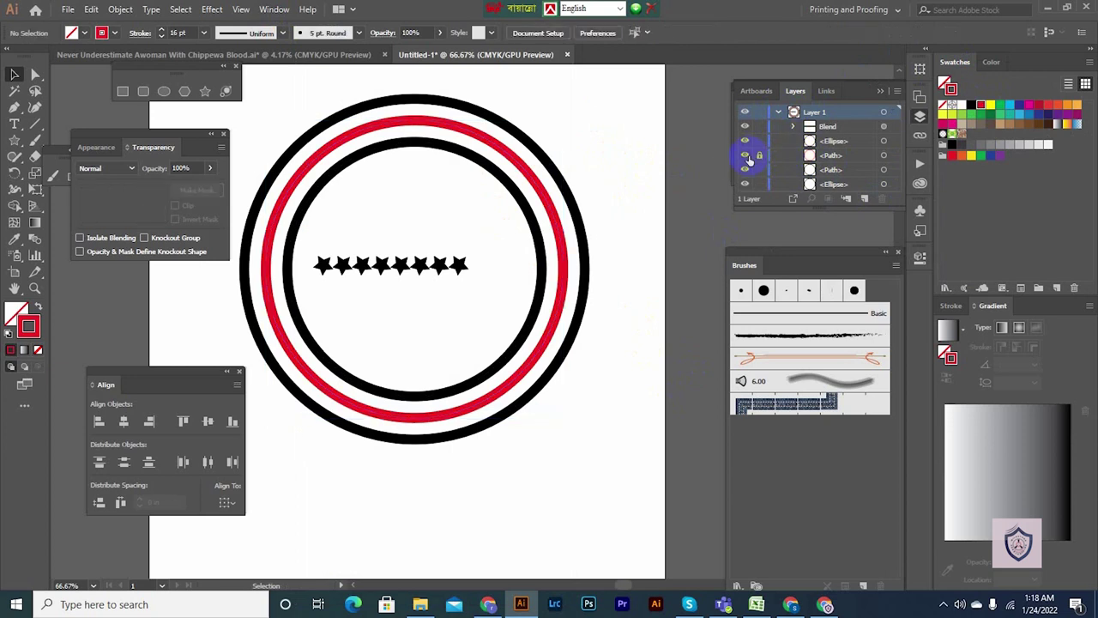
click(744, 156)
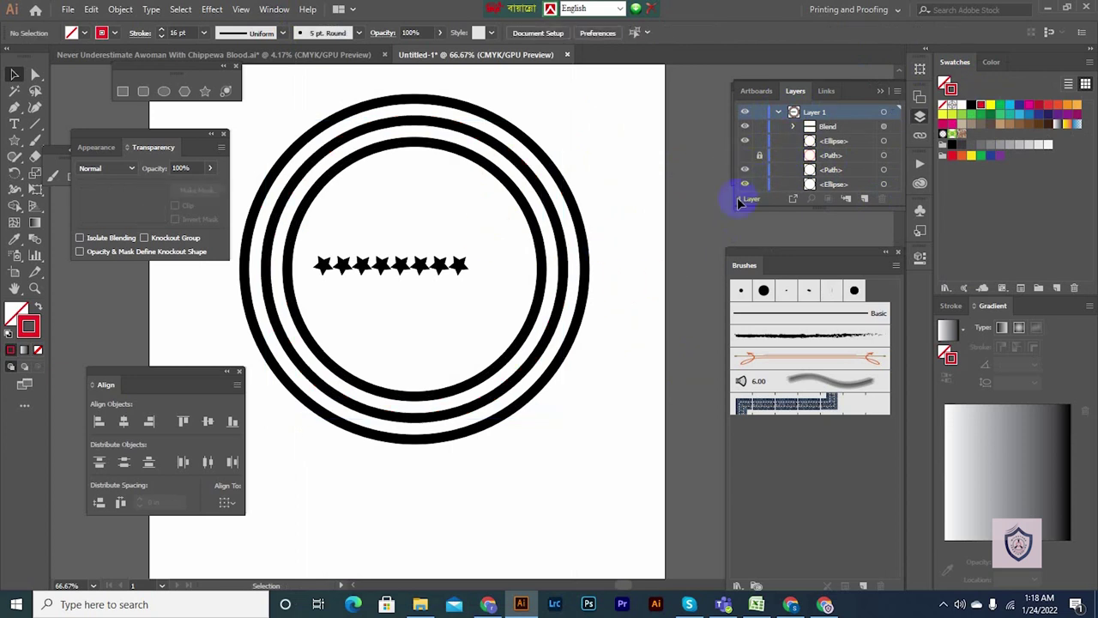
- Select the star blend together with the black middle ring and replace the blend's spine with the ring
click(549, 196)
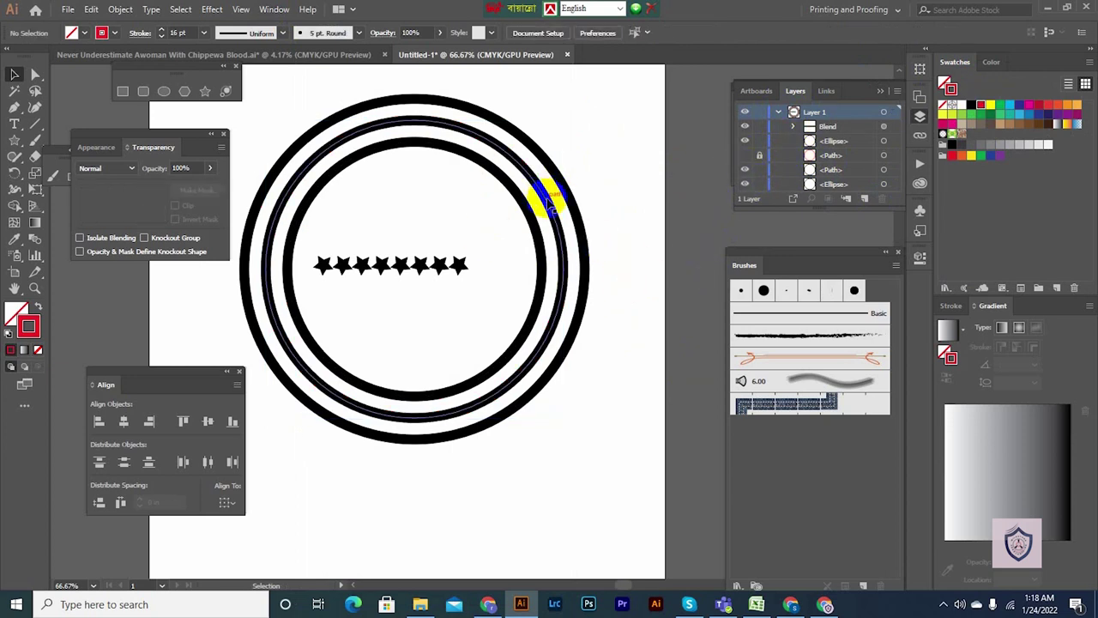
click(420, 268)
click(420, 272)
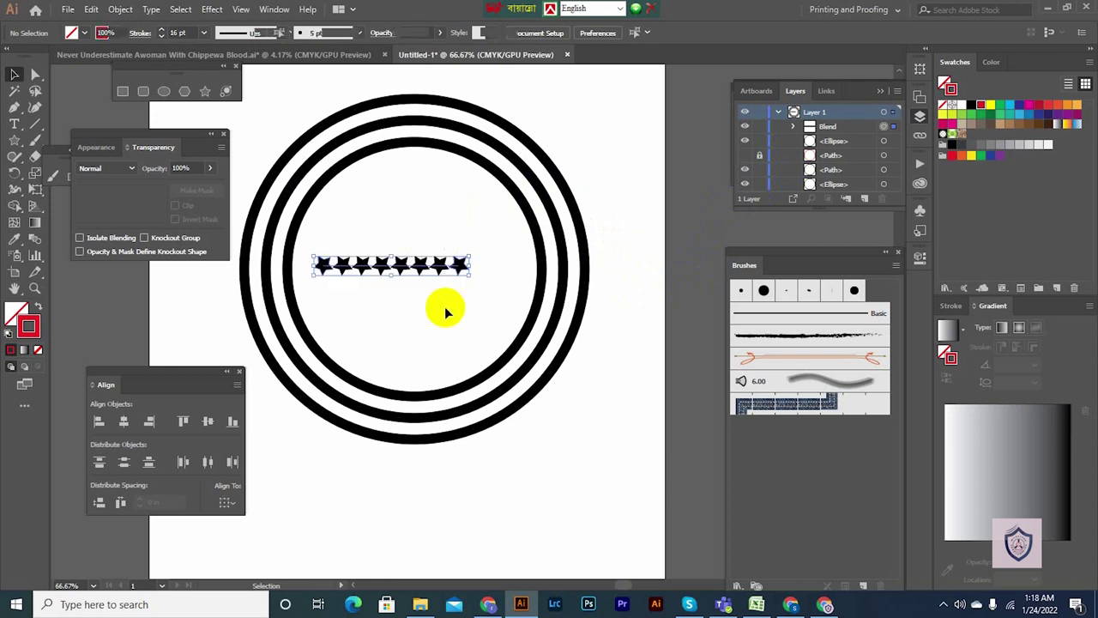
click(549, 216)
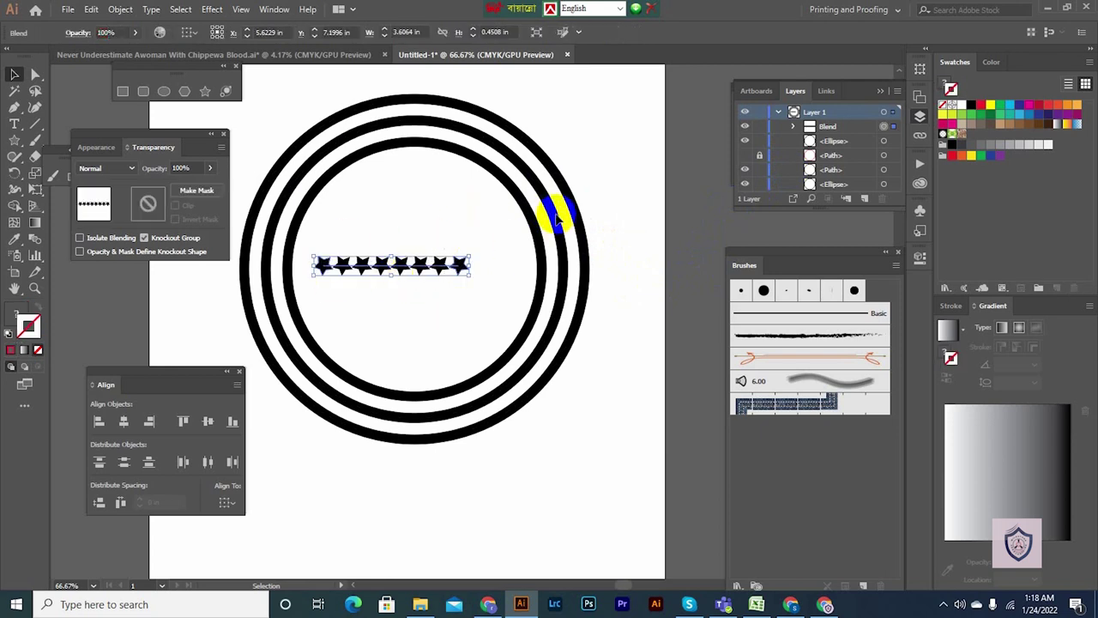
shift+click(561, 229)
click(120, 11)
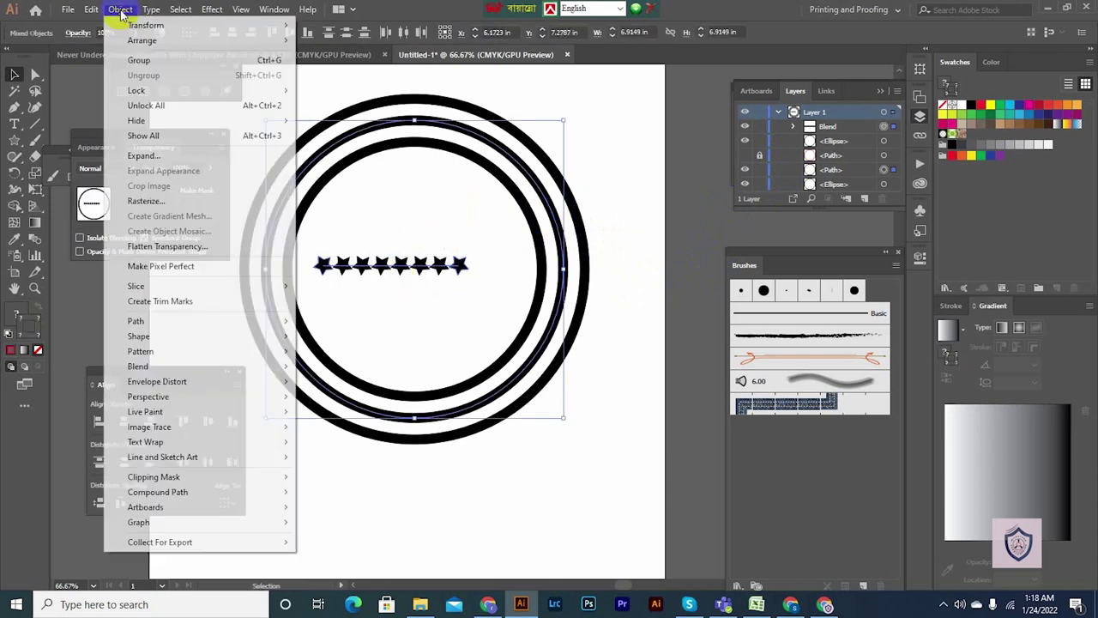
mouse_move(219, 371)
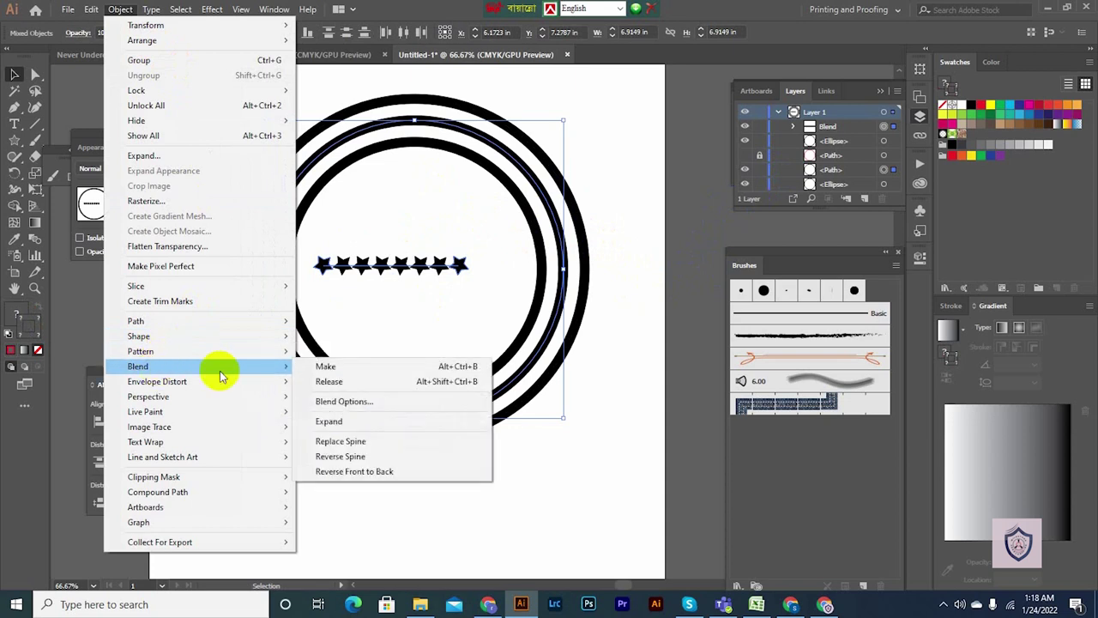
click(410, 445)
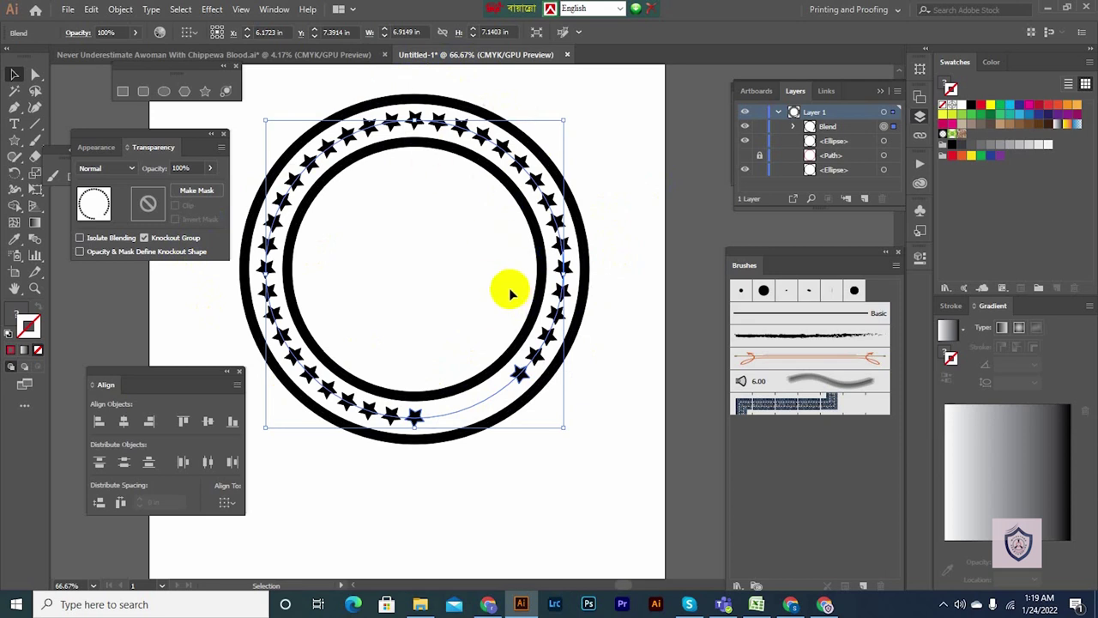
- Cut the star blend's circular spine at its top anchor point with the Scissors tool
click(41, 194)
click(32, 176)
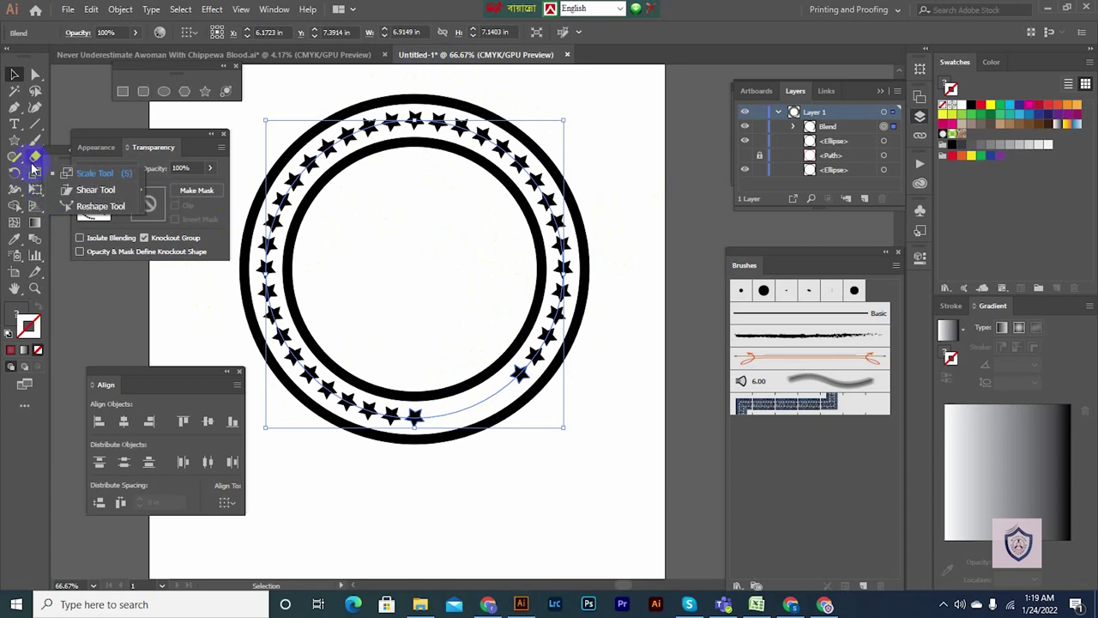
click(36, 157)
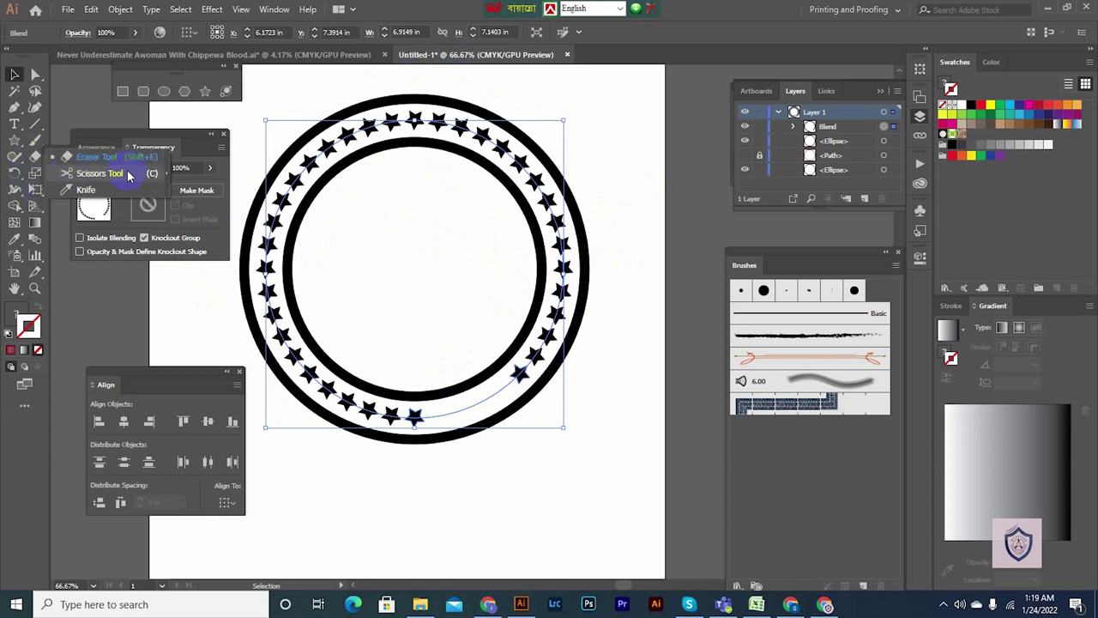
click(127, 175)
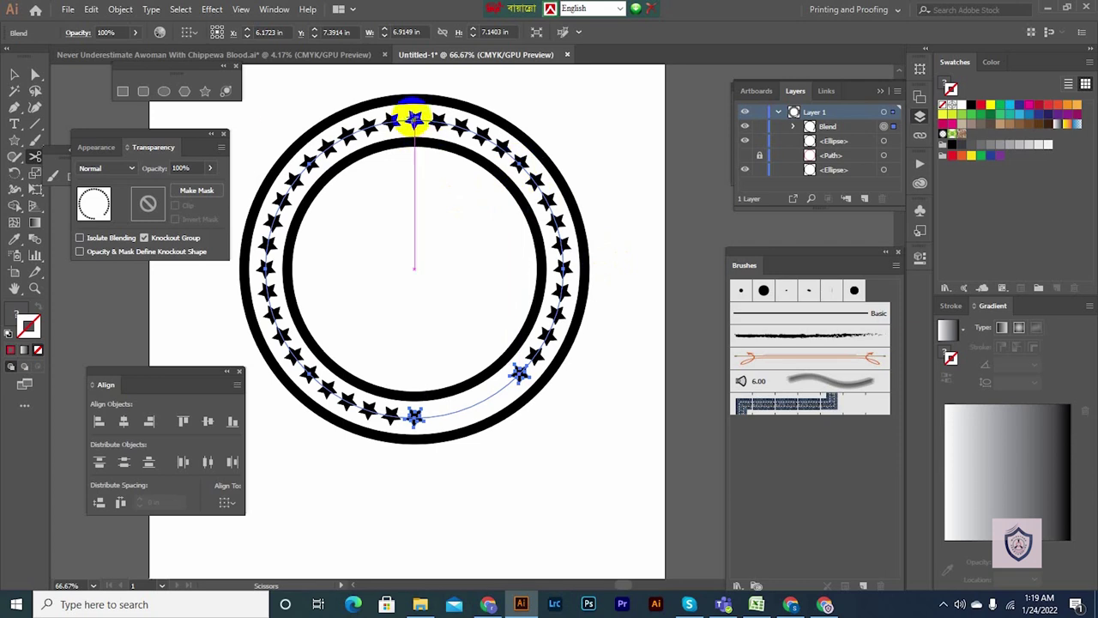
click(414, 120)
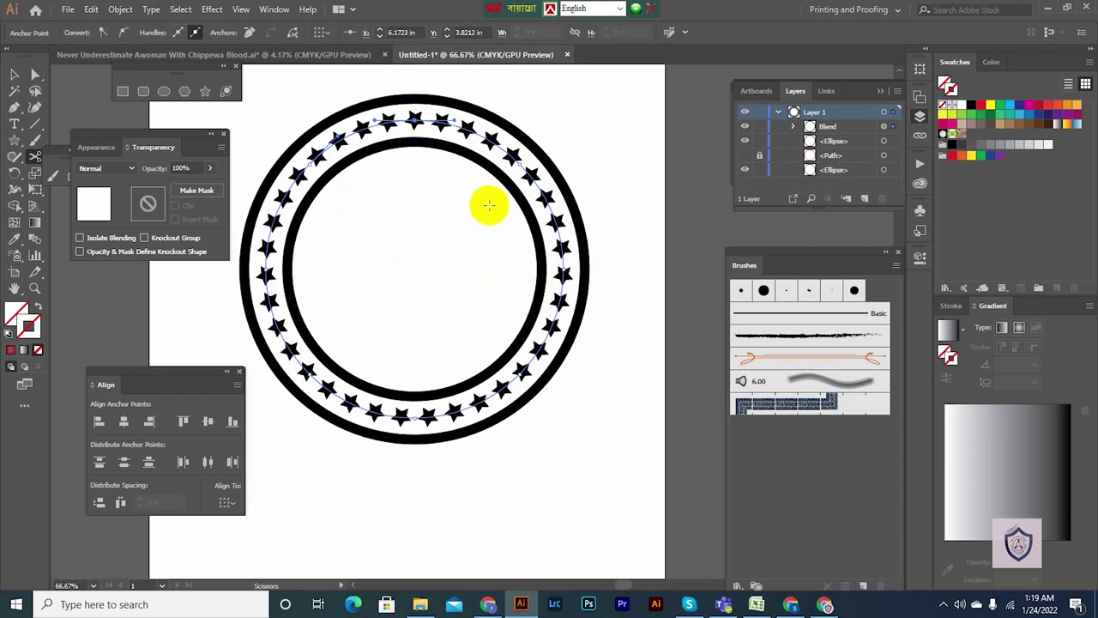
- Open the star blend's options, set the spacing to Specified Steps and enable the preview
scroll(489, 204, left, 3)
scroll(441, 232, down, 1)
scroll(412, 201, up, 1)
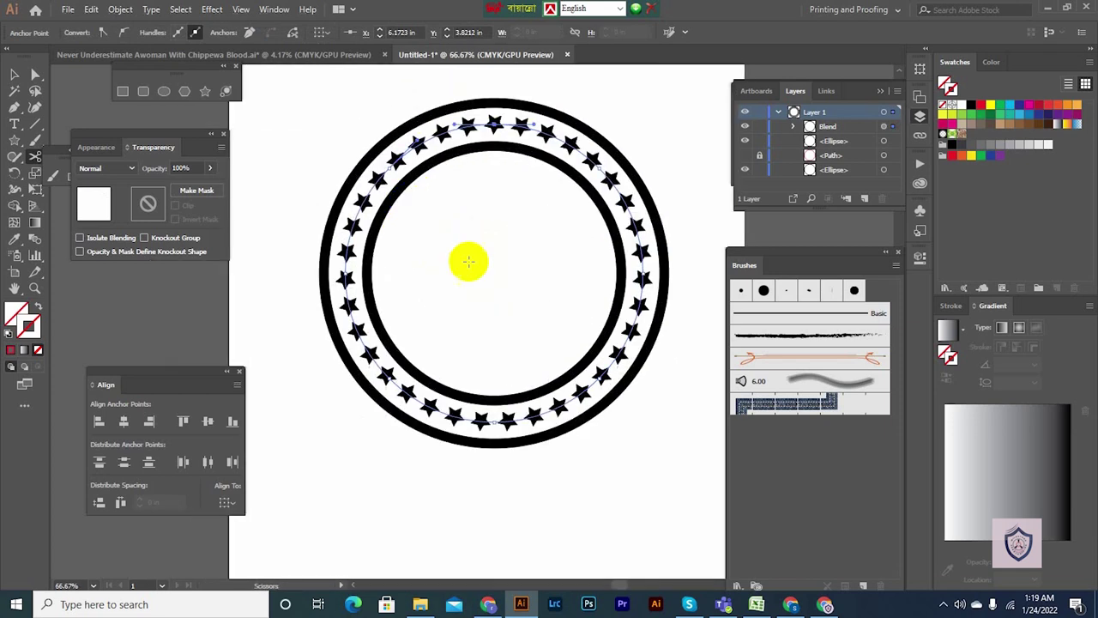
scroll(514, 226, right, 1)
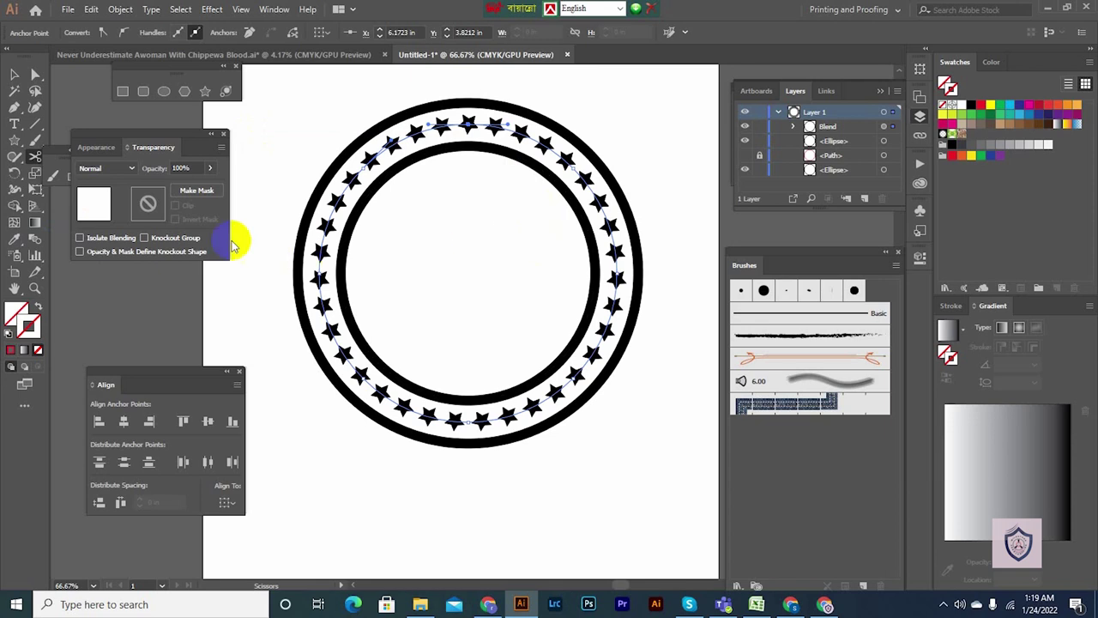
double_click(32, 241)
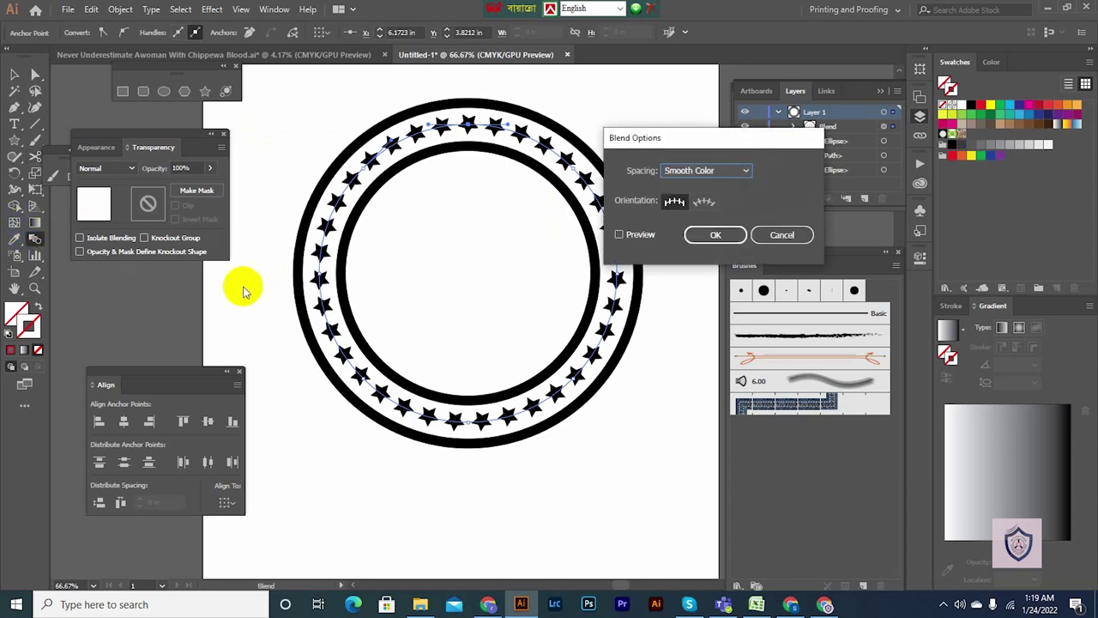
click(748, 172)
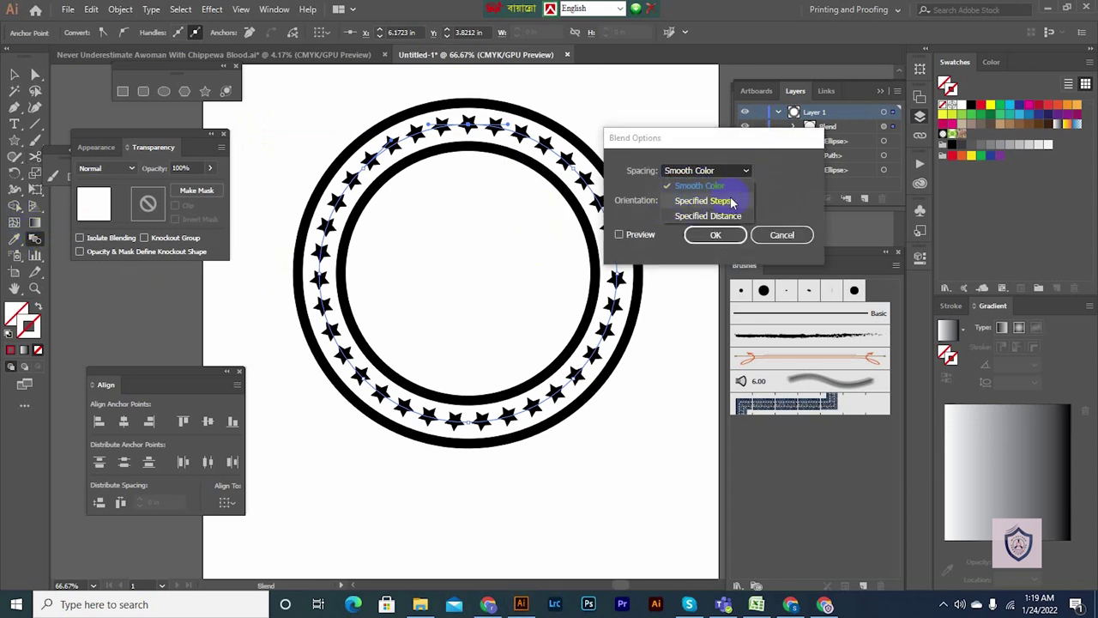
click(743, 202)
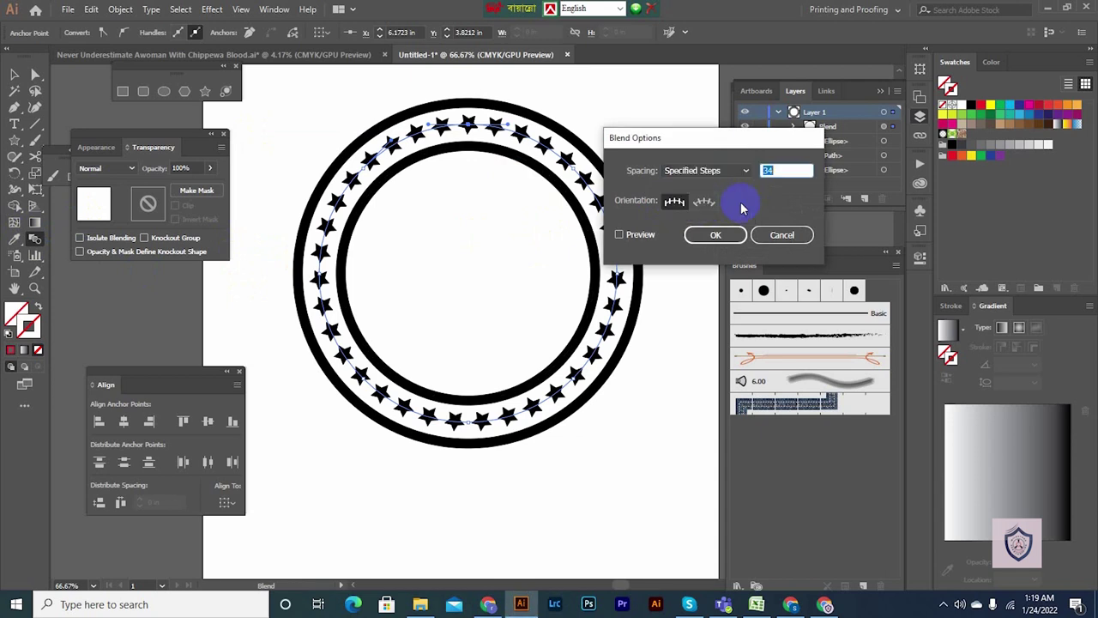
click(625, 238)
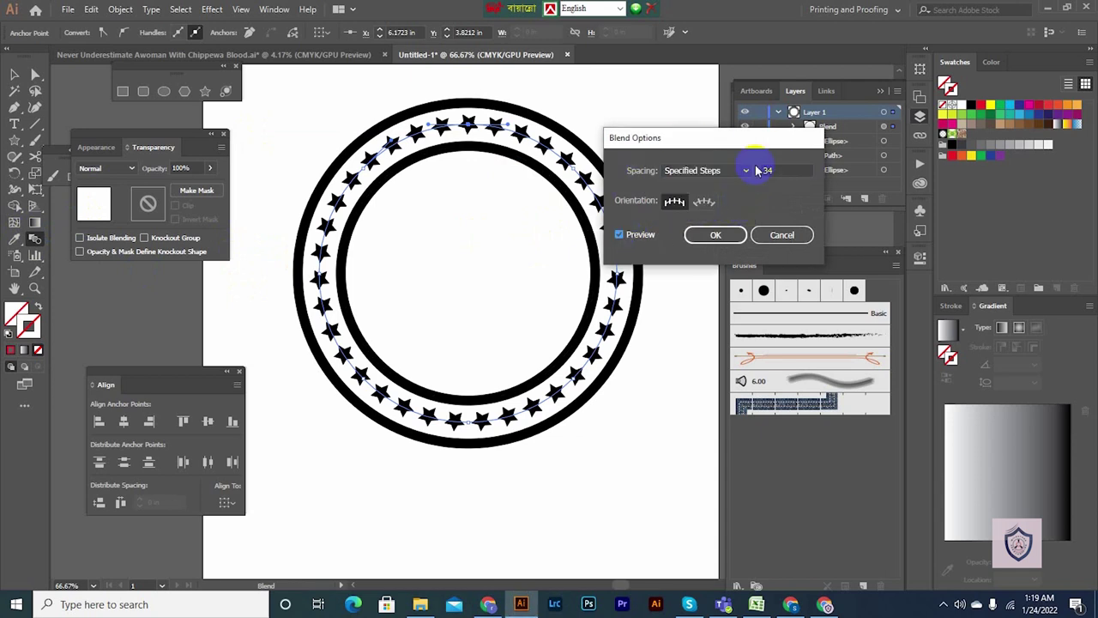
- Try step counts of 36 and 33 for the star blend, with the preview enabled
double_click(783, 171)
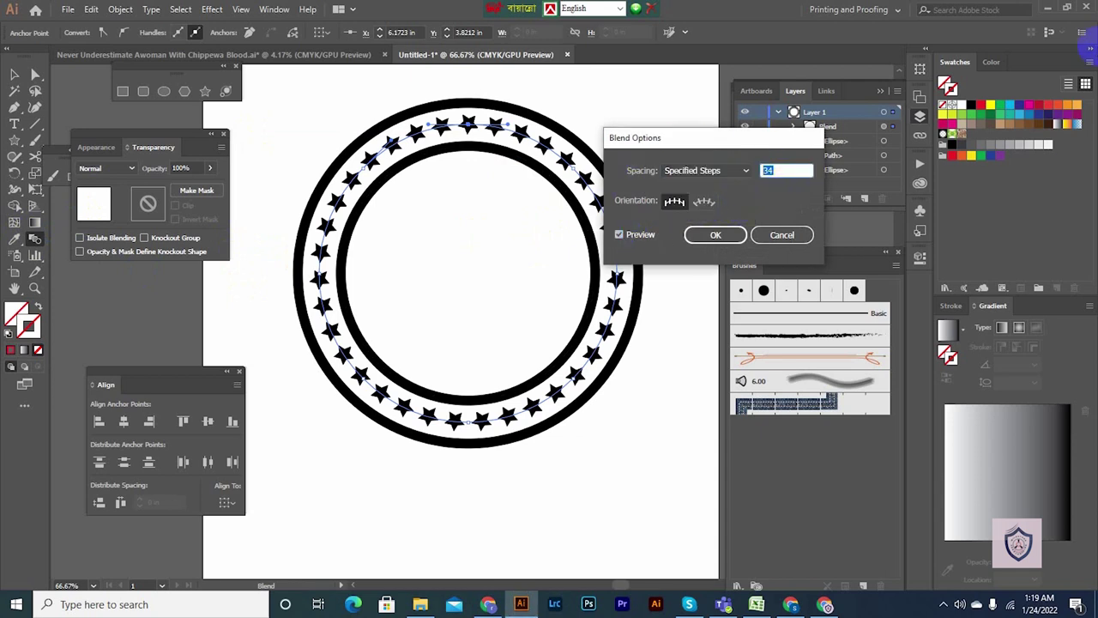
click(634, 236)
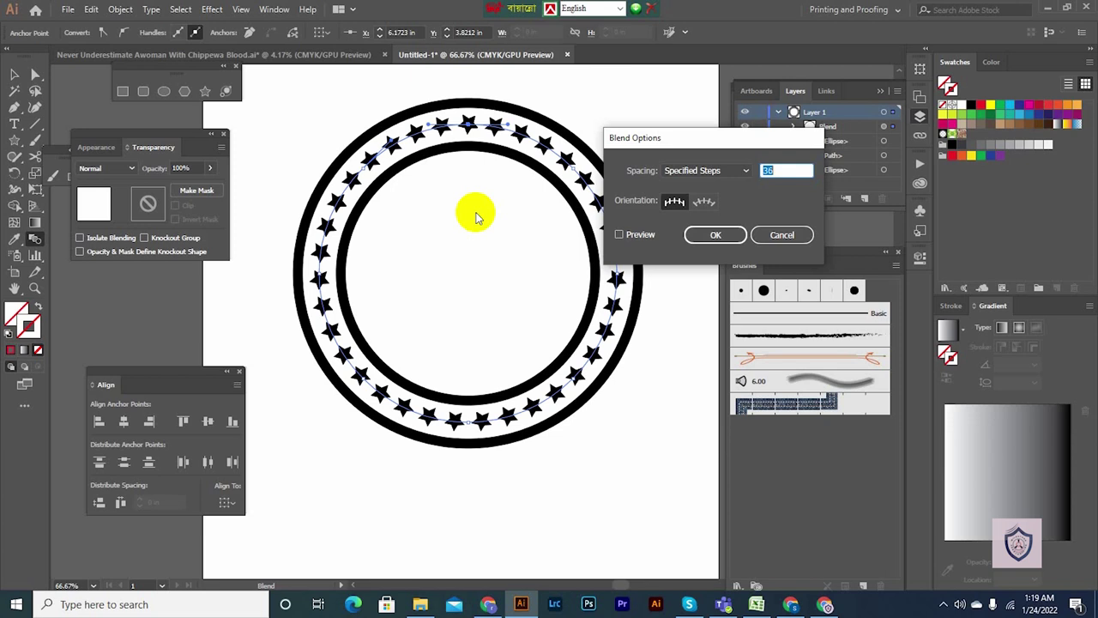
click(686, 239)
click(635, 235)
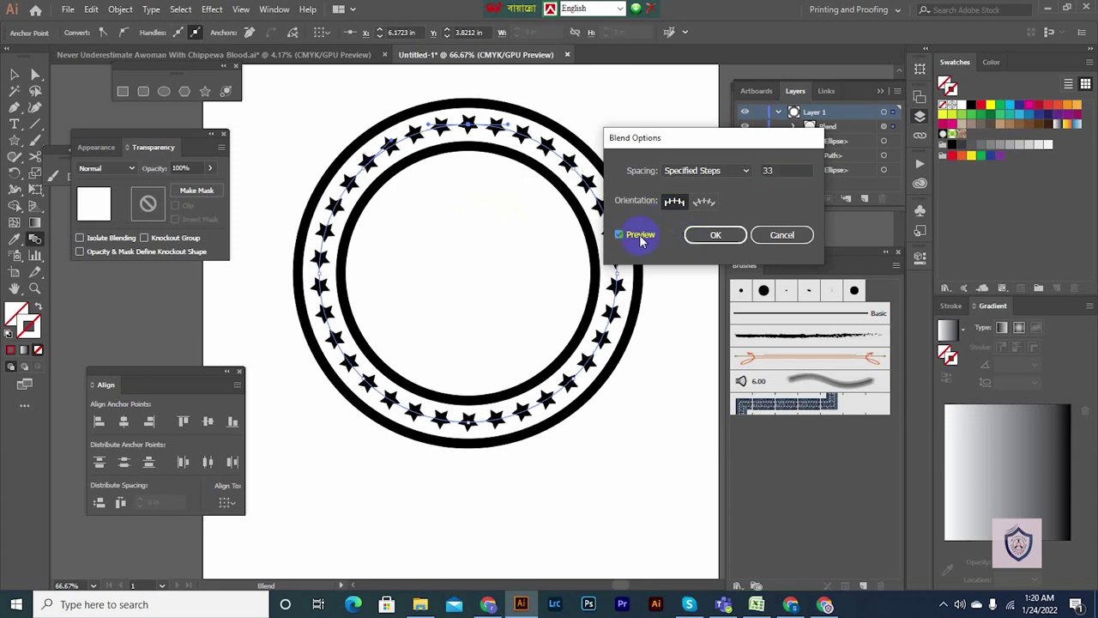
- Try step counts of 13, 25, 19 and 27 for the star blend in the preview, and cancel the blend options
scroll(792, 170, down, 19)
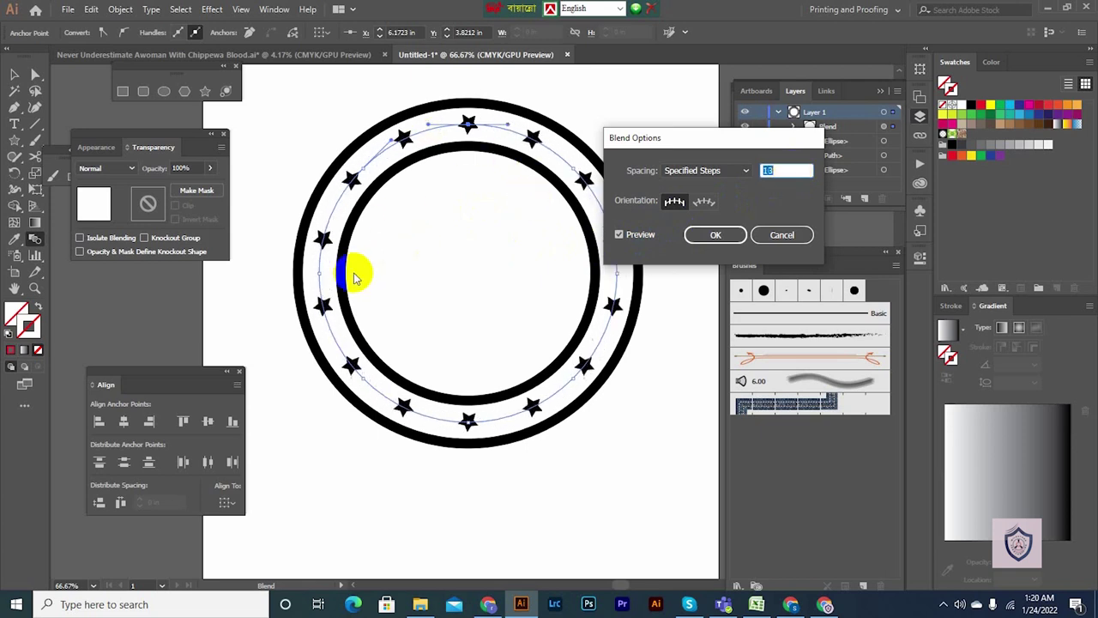
key(Up)
key(Up)
key(Up)
key(Up)
key(Up)
key(Up)
key(Up)
key(Up)
key(Up)
key(Up)
key(Up)
key(Up)
key(Up)
key(Up)
key(Up)
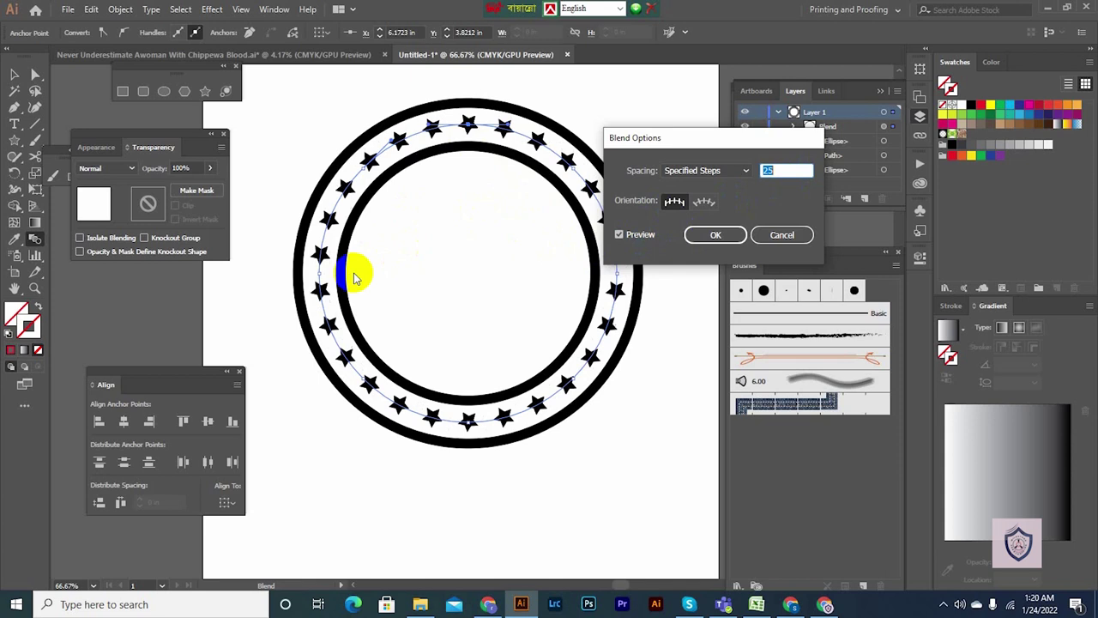
key(Down)
key(Down)
key(Down)
key(Down)
key(Down)
key(Down)
key(Down)
key(Down)
key(Down)
key(Down)
key(Down)
key(Down)
key(Down)
key(Down)
key(Down)
text(28)
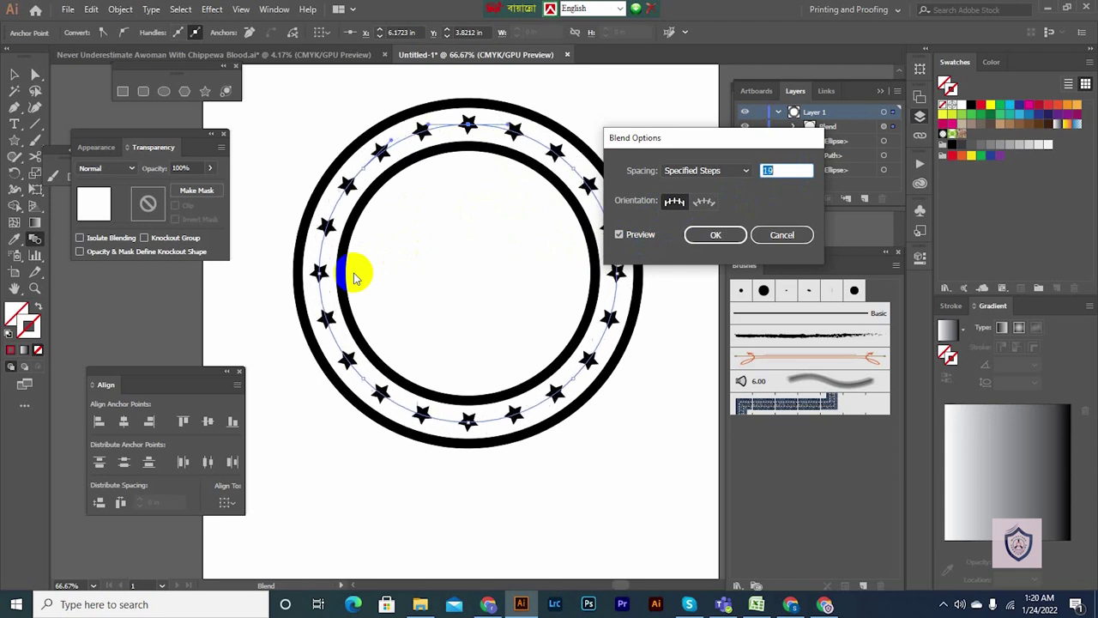
key(Down)
key(Down)
key(Down)
key(Down)
key(Down)
key(Down)
key(Down)
key(Down)
key(Down)
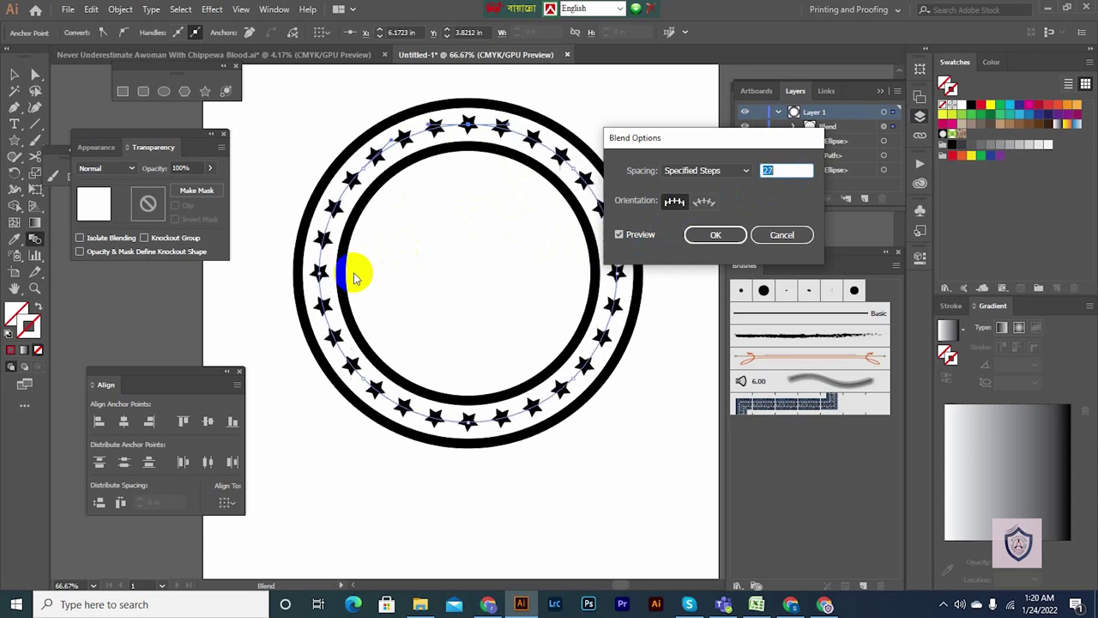
click(781, 235)
- Delete the star blend from the middle ring, and unlock and show the hidden red ring path
key(ctrl+minus)
key(ctrl+minus)
drag(491, 247, 505, 255)
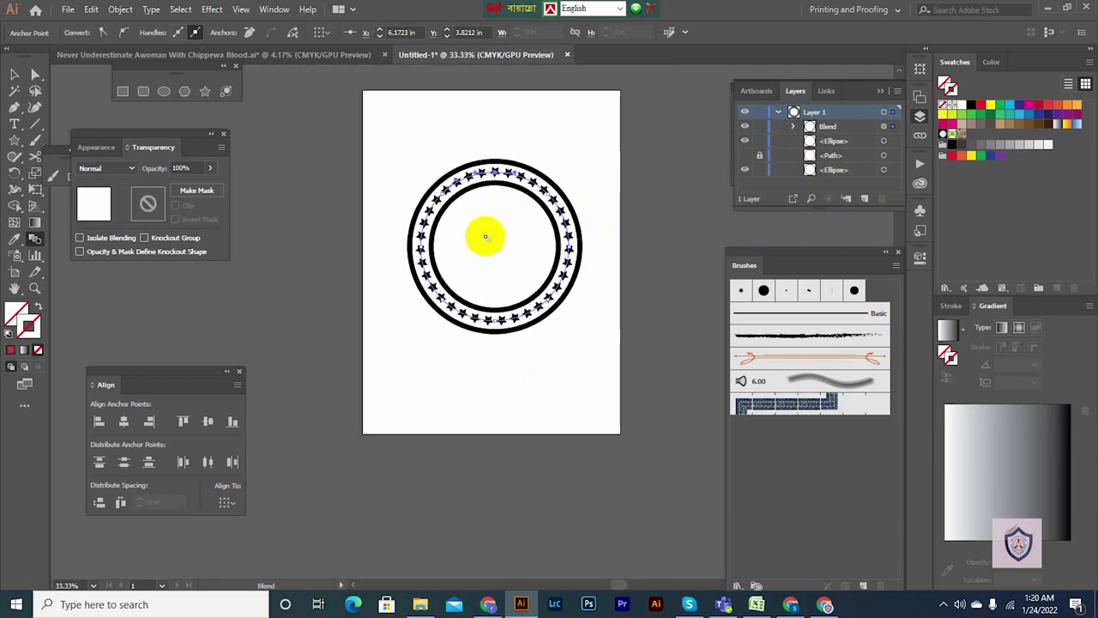
click(12, 77)
click(618, 225)
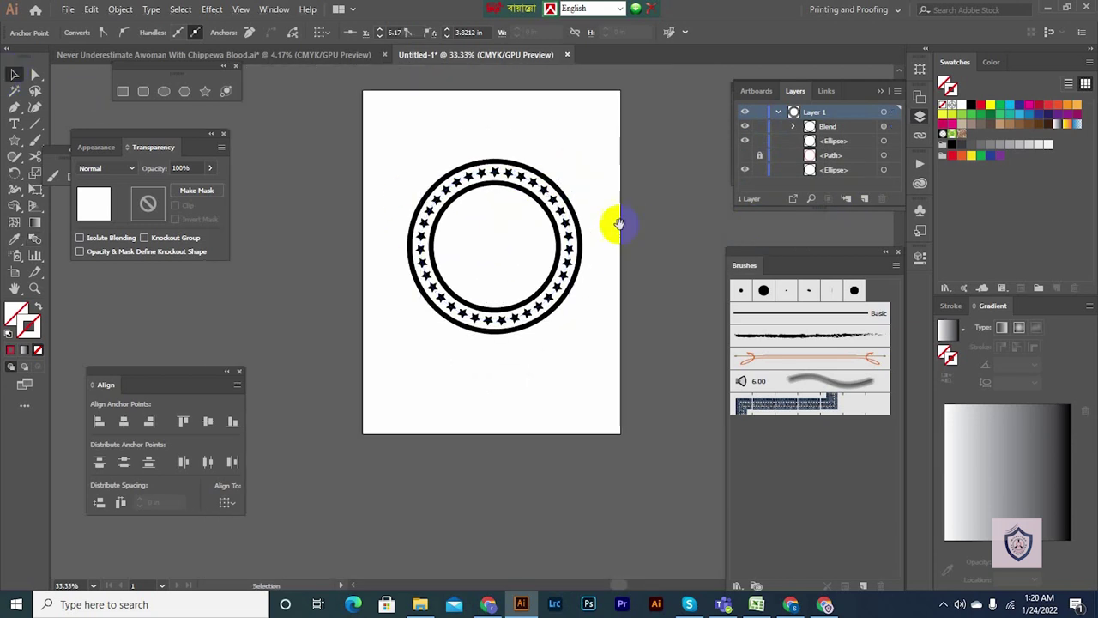
click(567, 223)
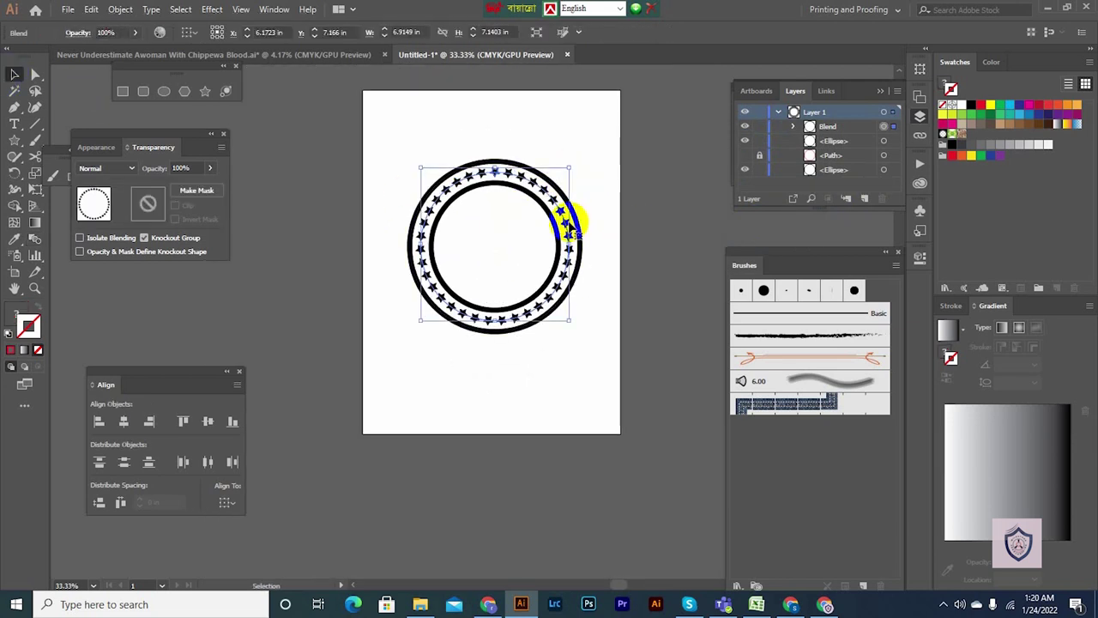
key(Delete)
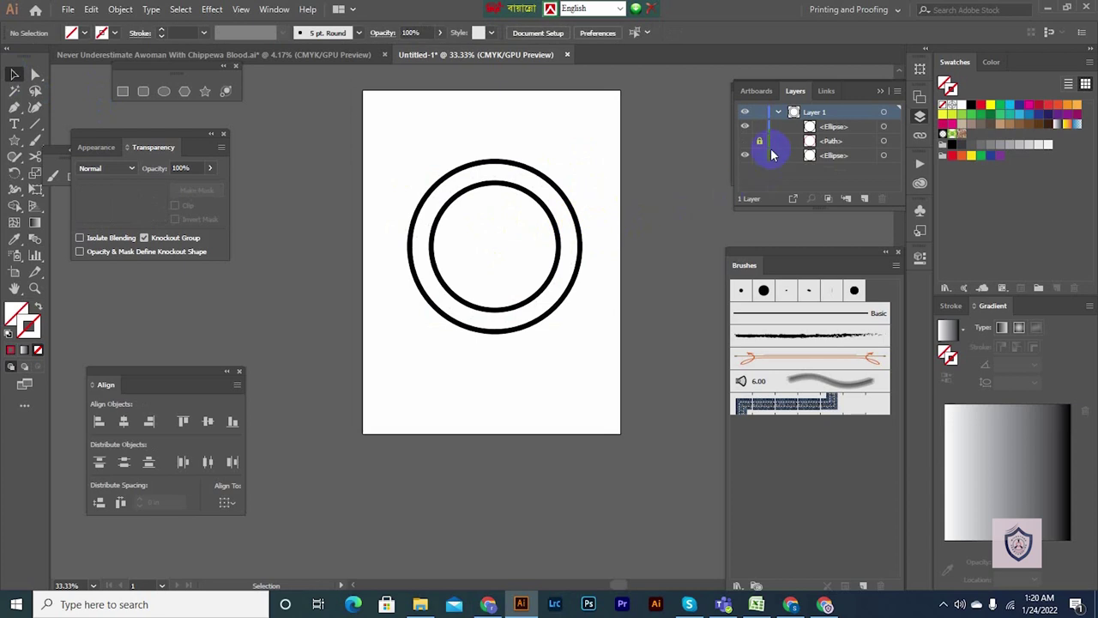
click(745, 142)
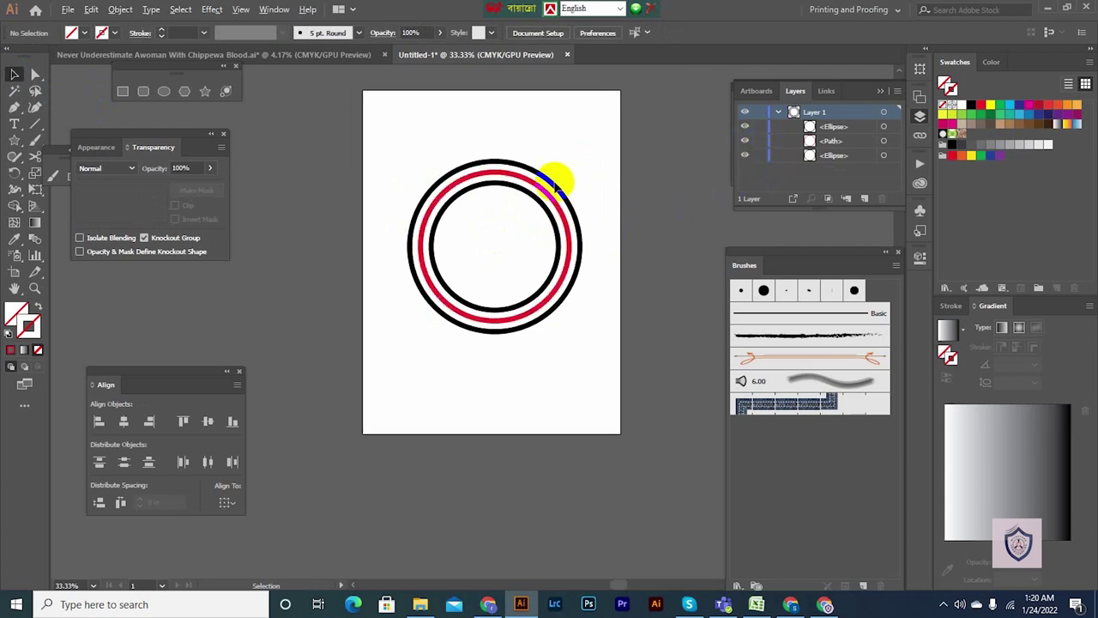
- Select the inner and outer black rings together and apply the rough charcoal-style art brush to their strokes
scroll(557, 181, up, 1)
scroll(555, 180, up, 3)
scroll(558, 179, down, 5)
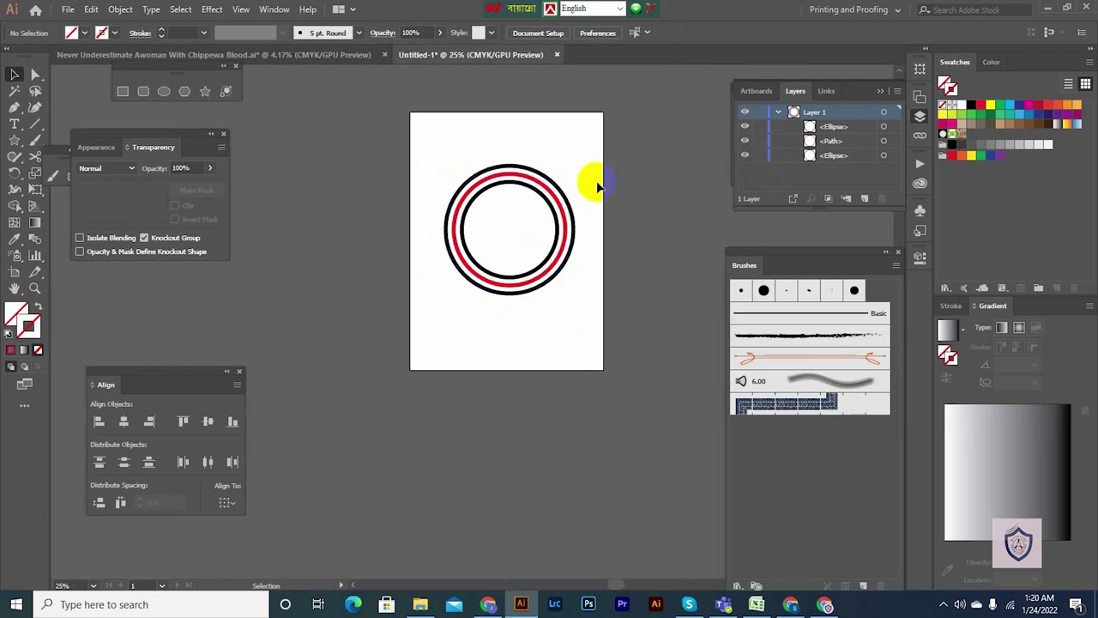
click(564, 220)
click(598, 186)
drag(591, 216, 576, 198)
scroll(558, 232, up, 3)
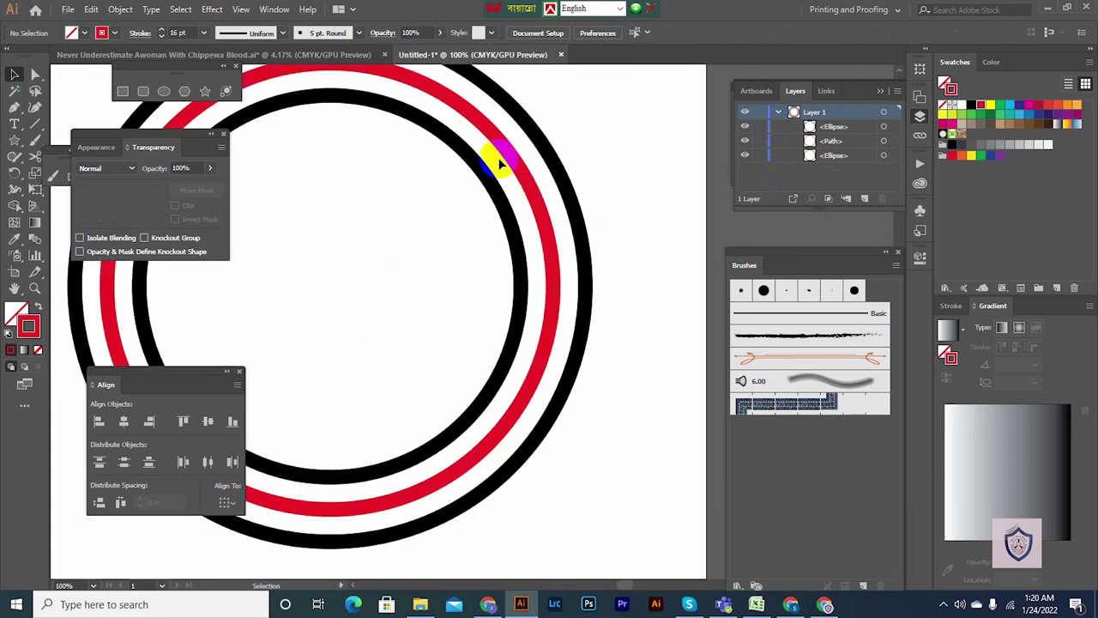
scroll(503, 160, down, 2)
click(567, 222)
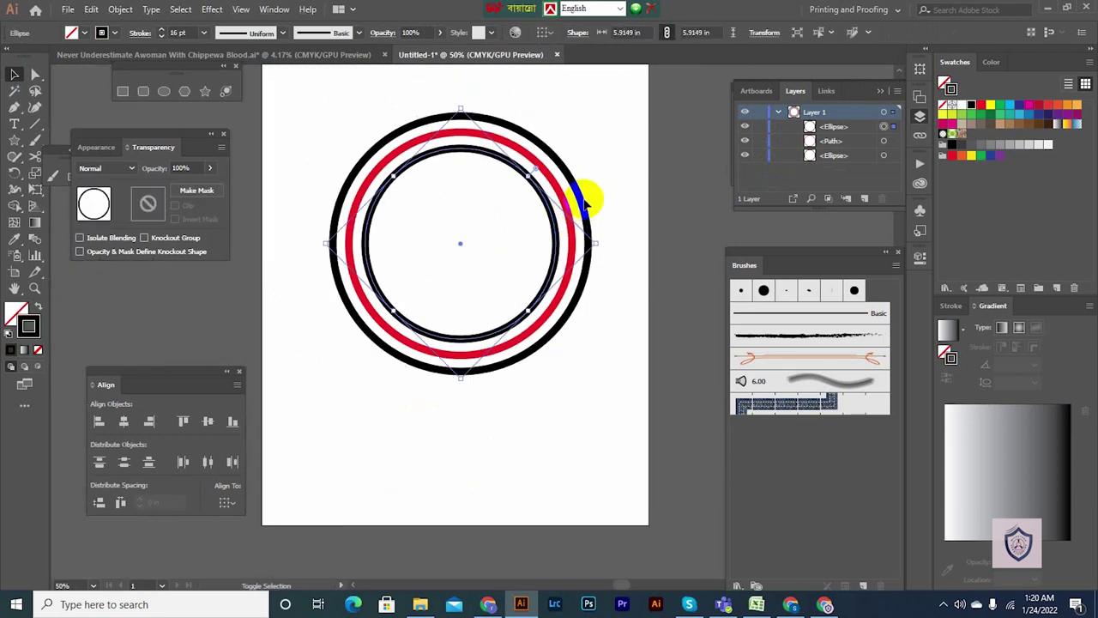
click(779, 336)
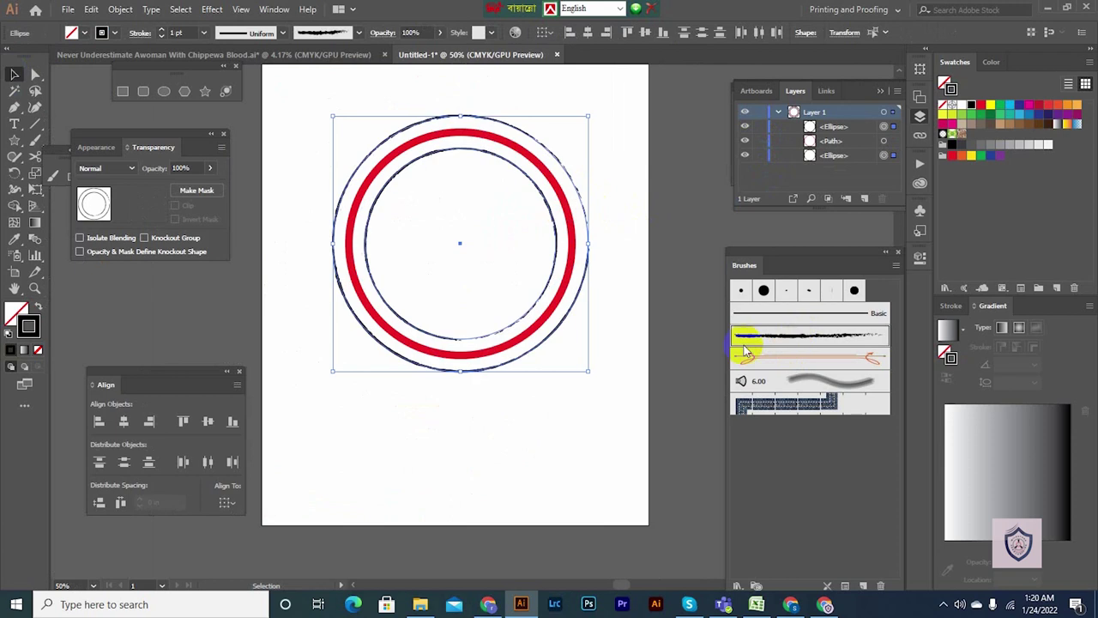
- Set the stroke weight of the two brushed black rings to 4 pt and deselect them
click(161, 29)
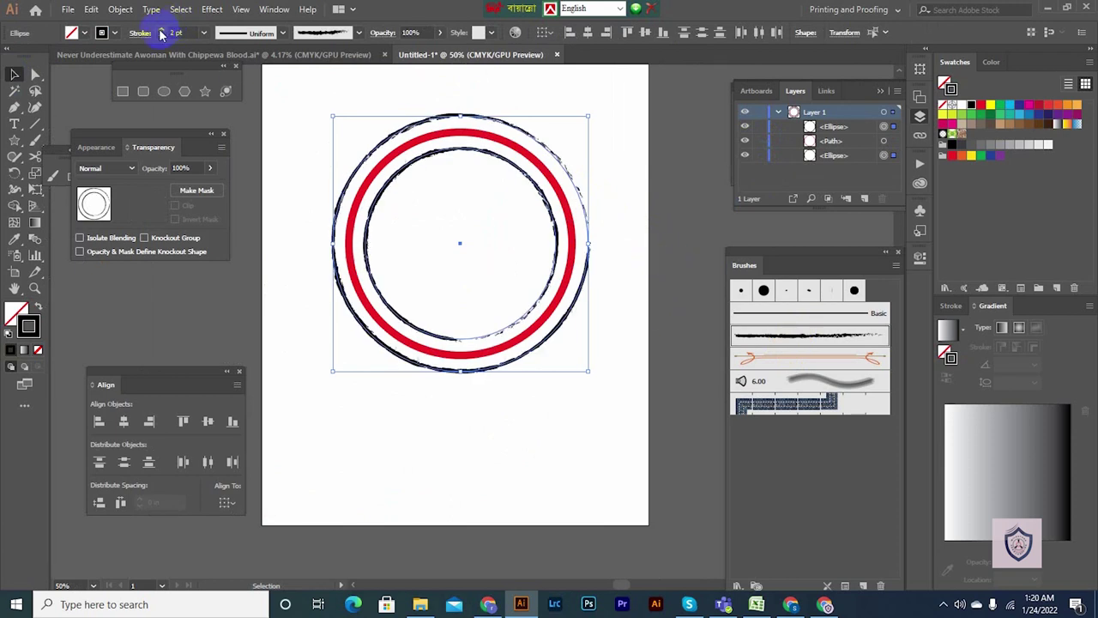
click(162, 29)
click(161, 30)
click(623, 217)
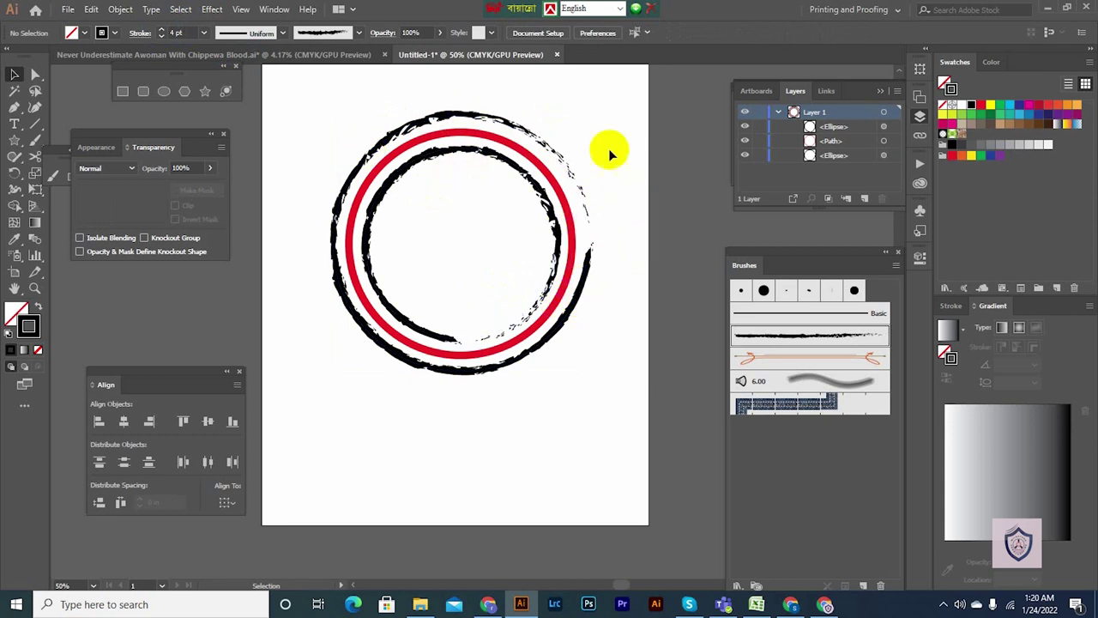
click(557, 186)
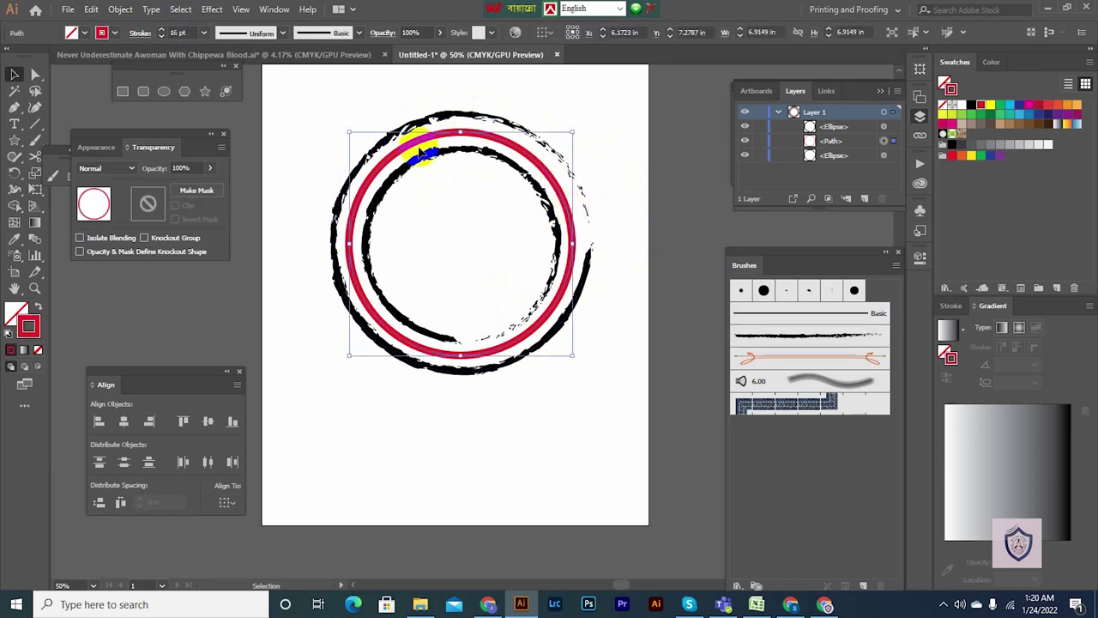
click(625, 248)
drag(344, 230, 351, 209)
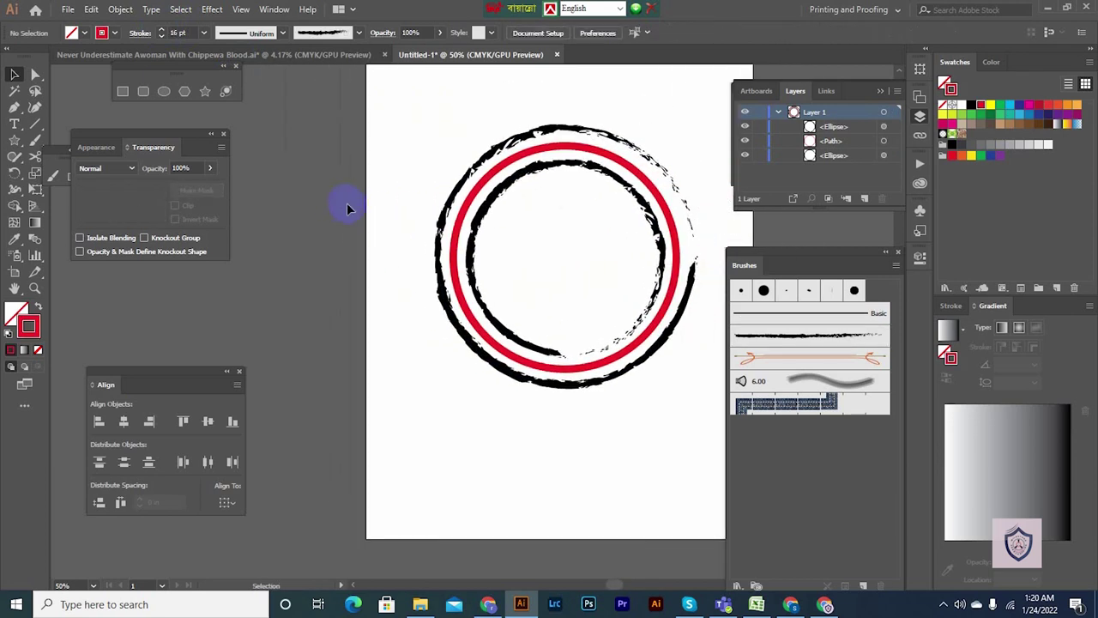
click(666, 198)
click(699, 164)
drag(689, 180, 608, 171)
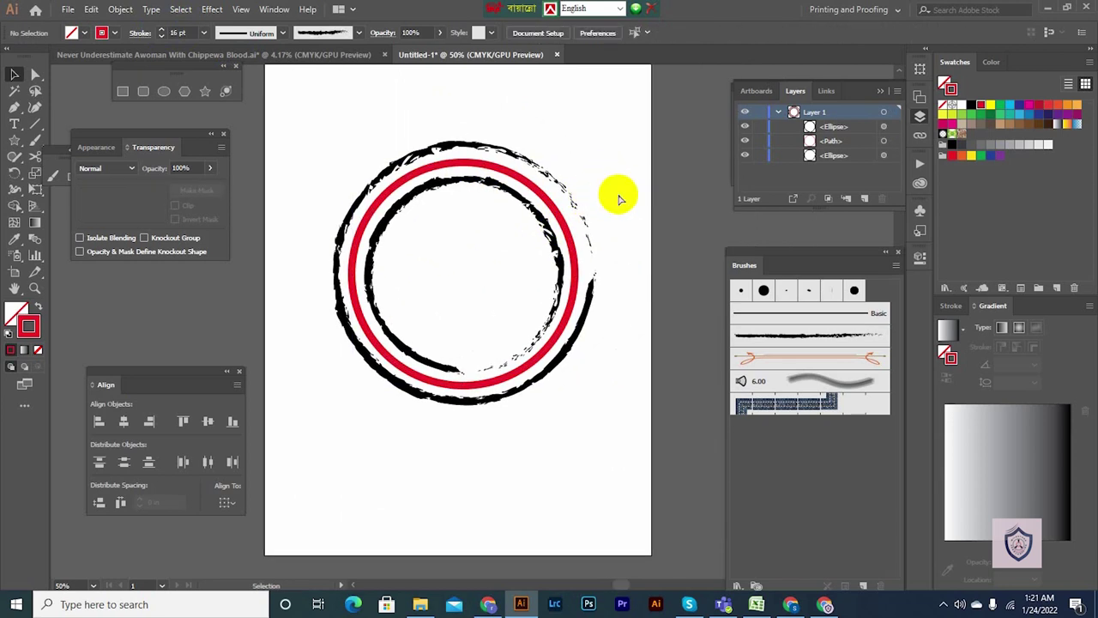
- Show the rulers and place two horizontal guides across the upper and lower parts of the rings
key(ctrl+r)
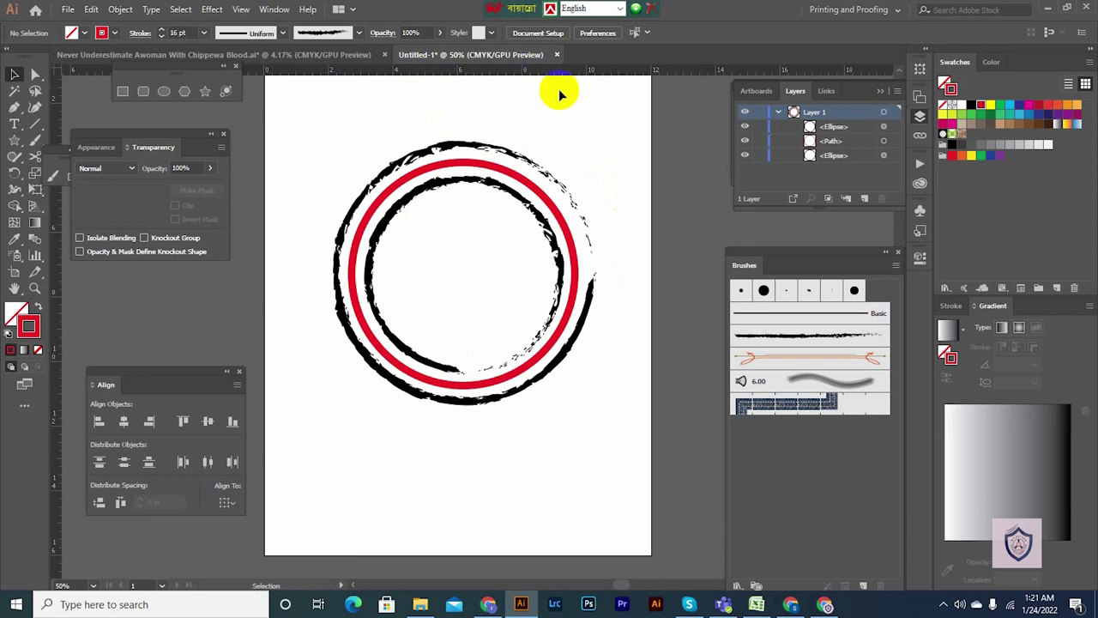
drag(558, 73, 556, 199)
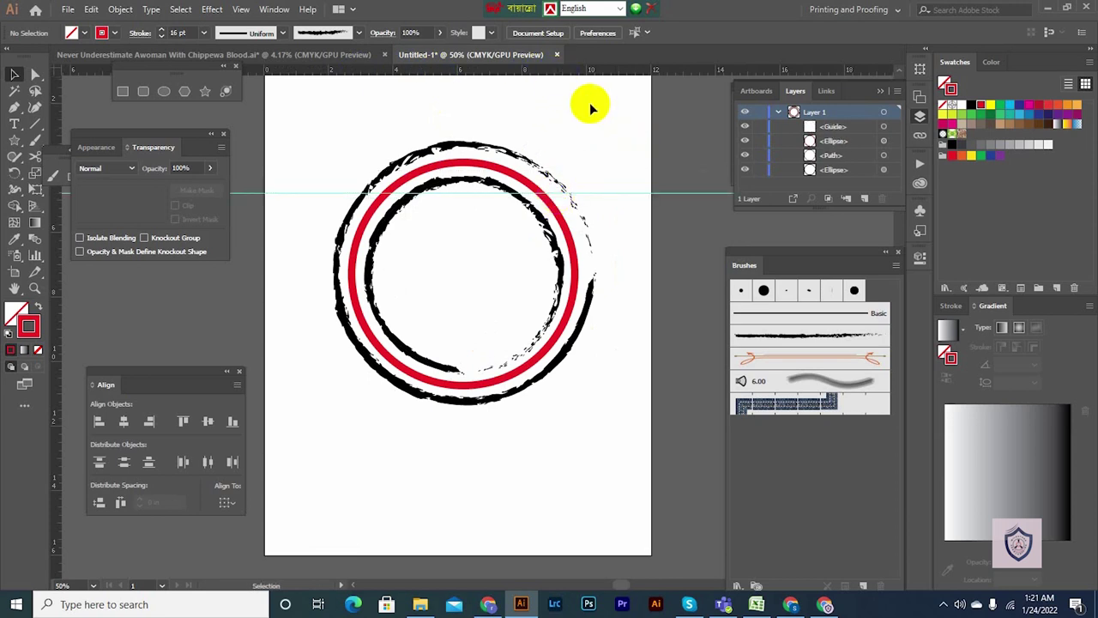
drag(574, 73, 607, 353)
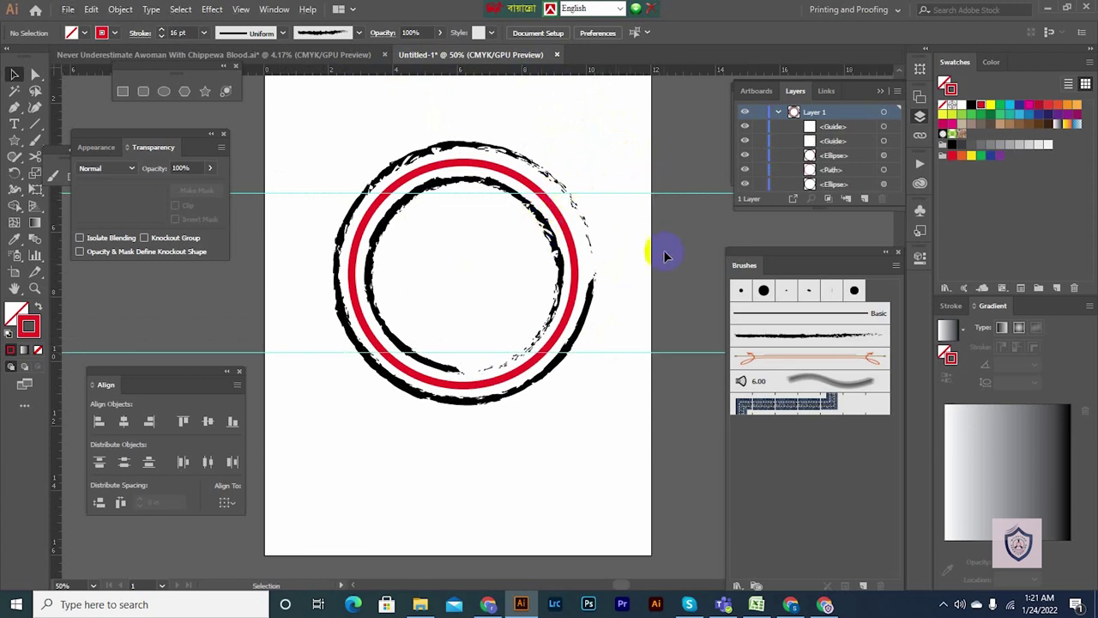
right_click(669, 200)
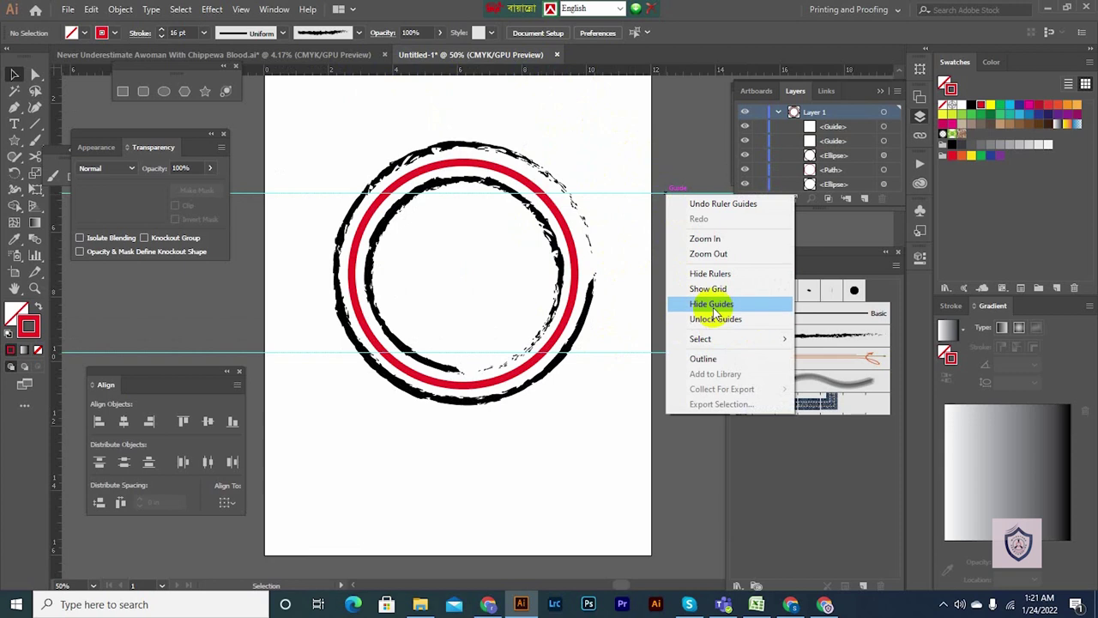
click(601, 153)
- Select the red ring and add anchor points where the upper and lower guides cross it
scroll(533, 186, up, 4)
drag(404, 212, 605, 242)
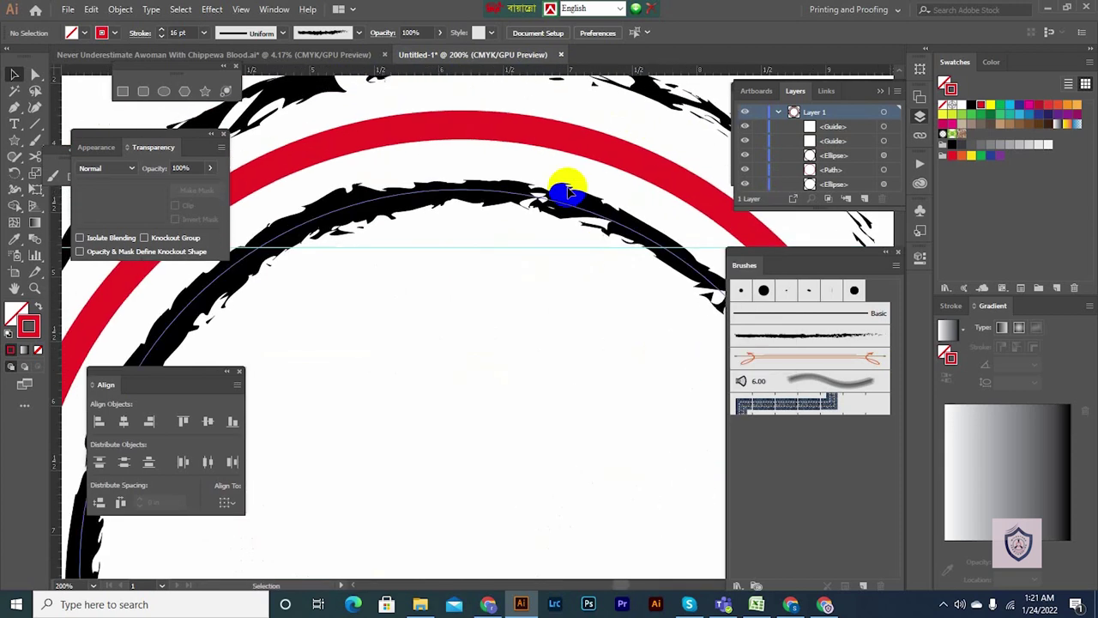
click(562, 144)
scroll(532, 189, down, 2)
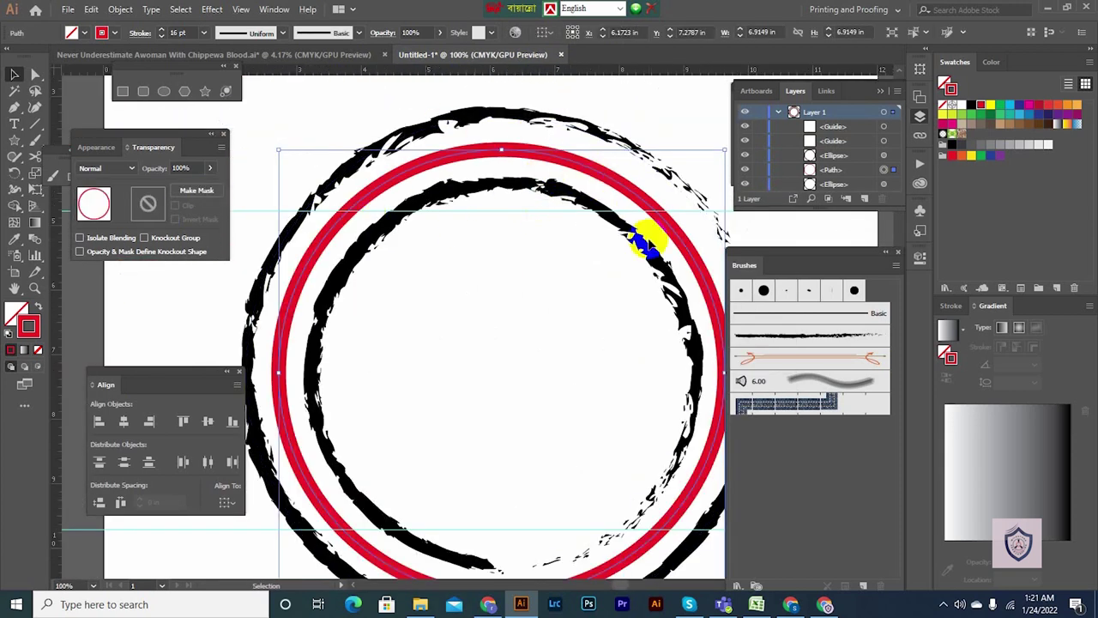
key(plus)
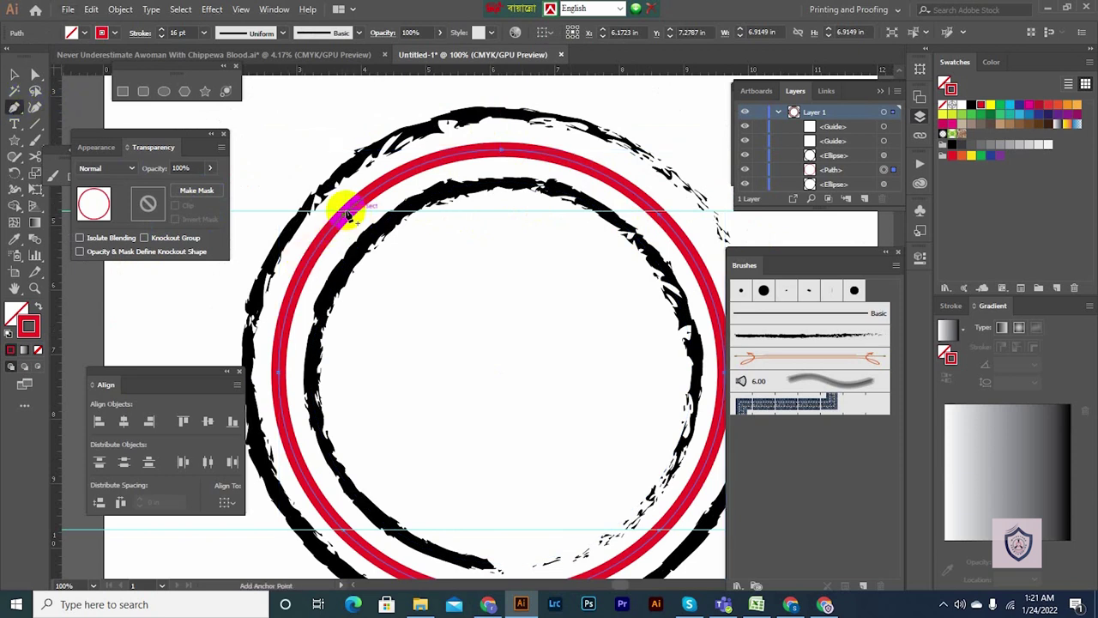
click(355, 210)
scroll(421, 274, right, 3)
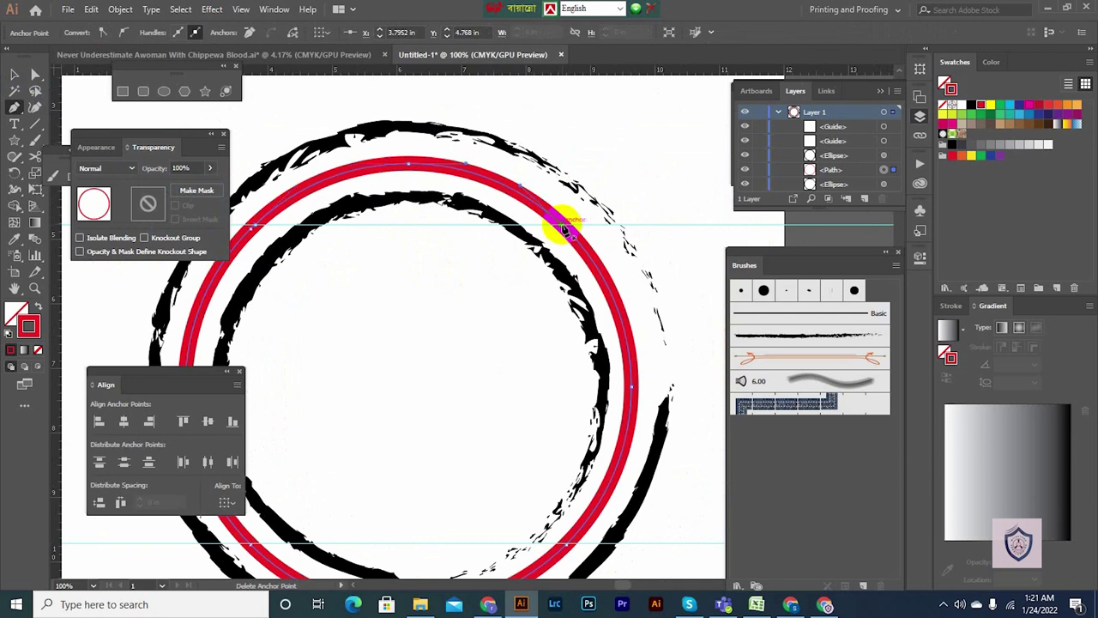
scroll(478, 279, left, 3)
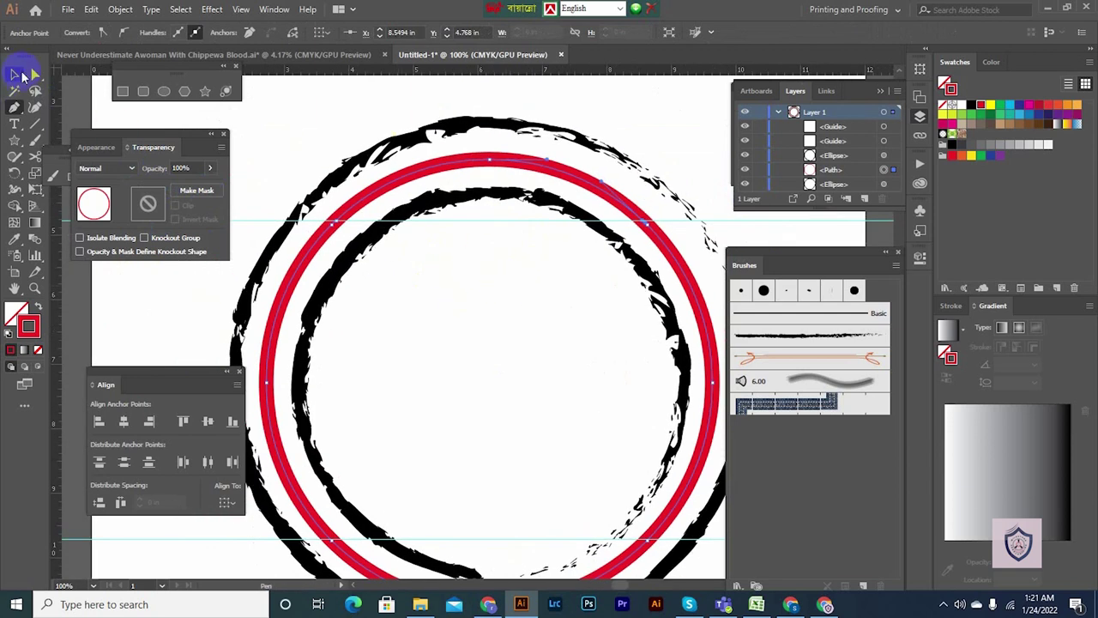
- Remove the part of the red ring above the upper guide by deleting its top anchor point
click(34, 74)
click(489, 160)
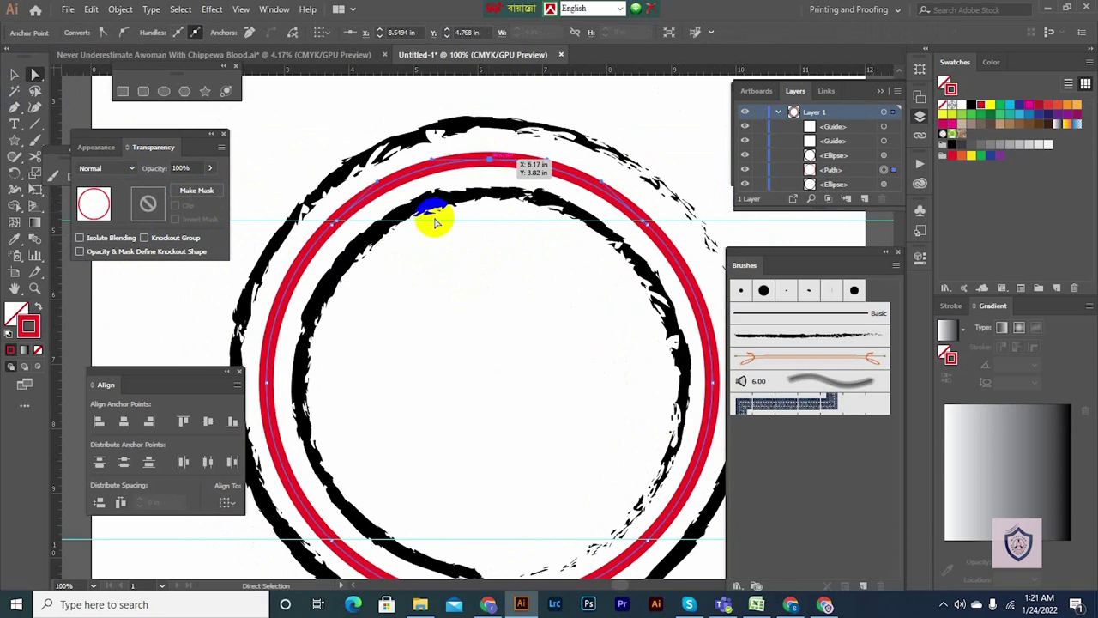
key(Delete)
scroll(498, 304, down, 2)
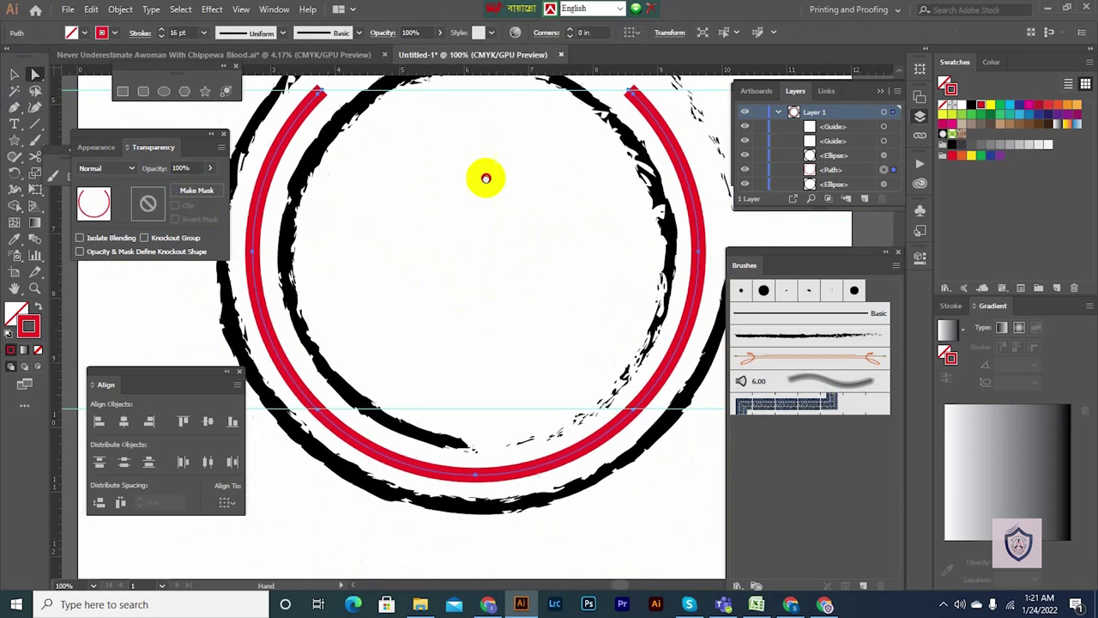
scroll(487, 187, down, 1)
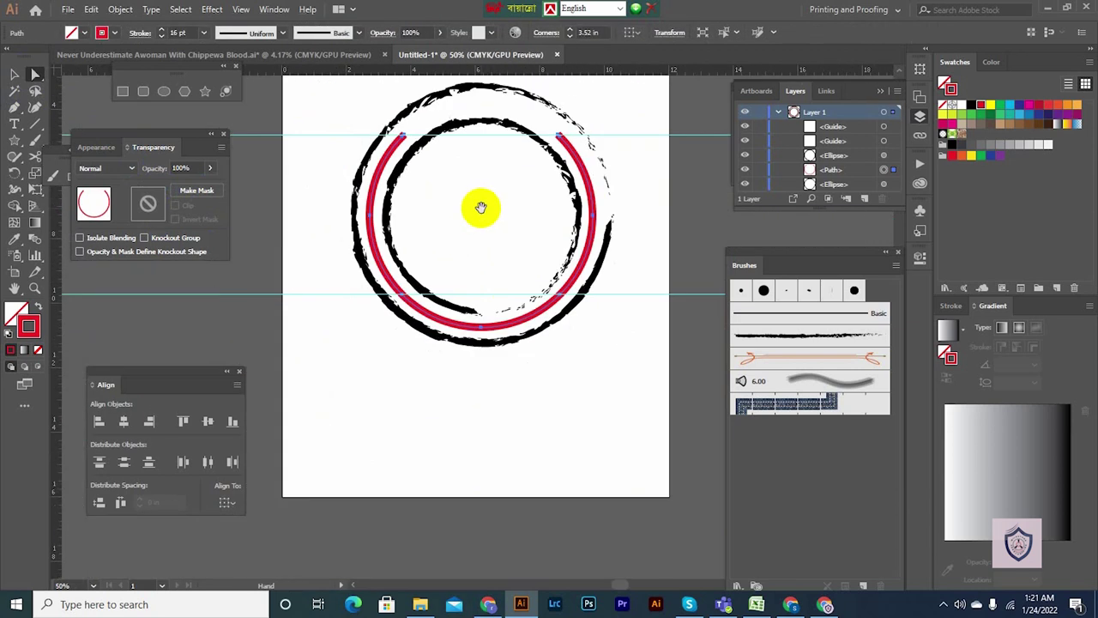
- Remove the part of the red path below the lower guide by deleting its bottom anchor point
click(14, 106)
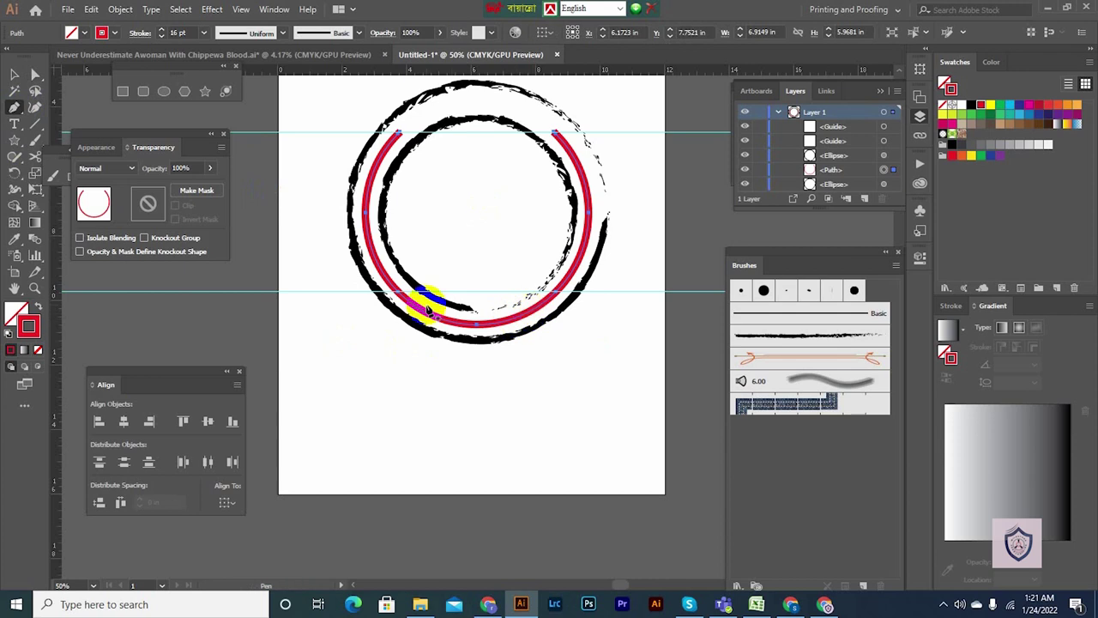
click(558, 293)
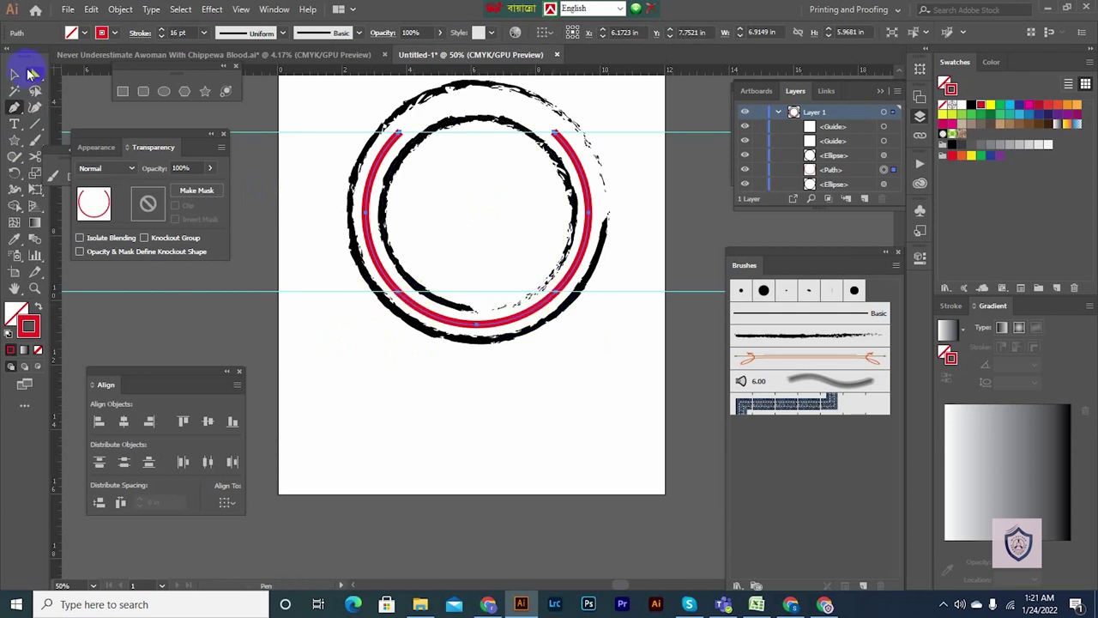
click(33, 73)
click(478, 326)
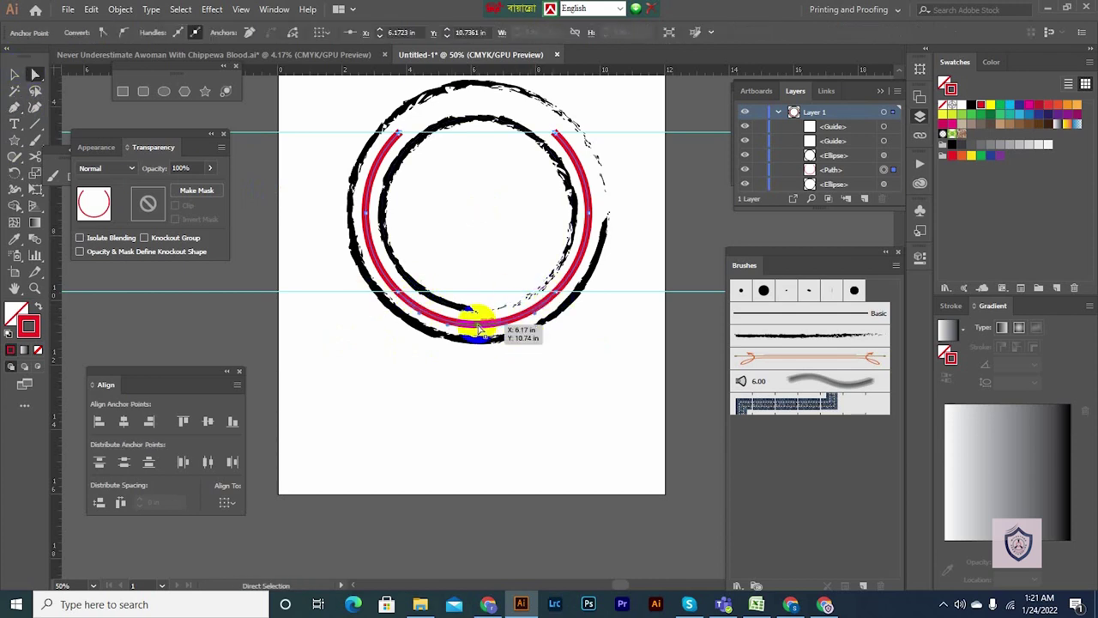
key(Delete)
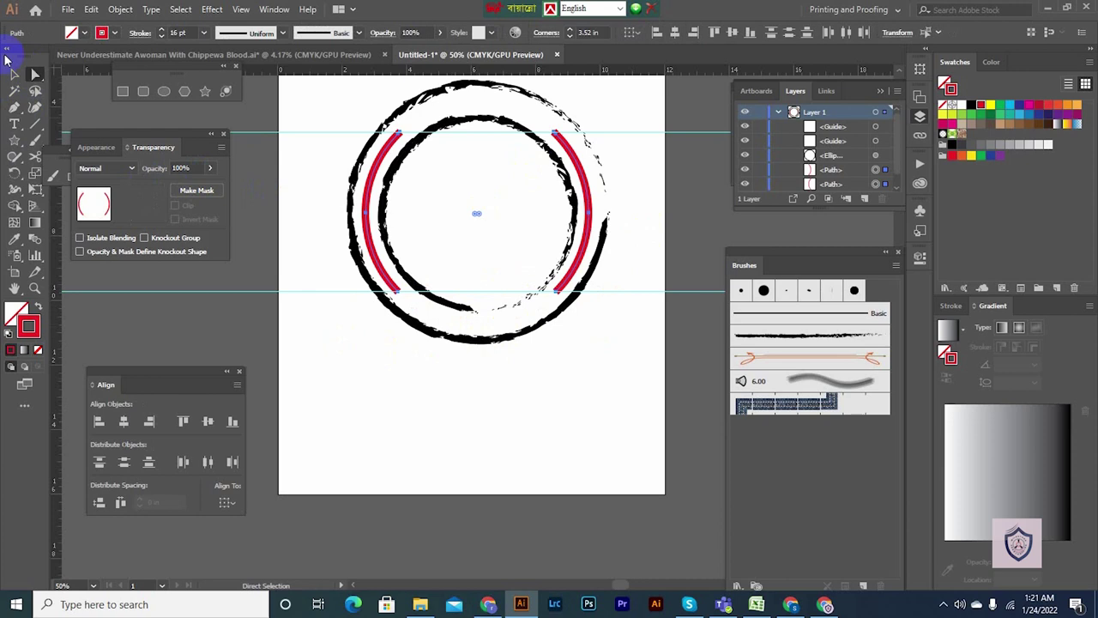
click(14, 74)
click(596, 375)
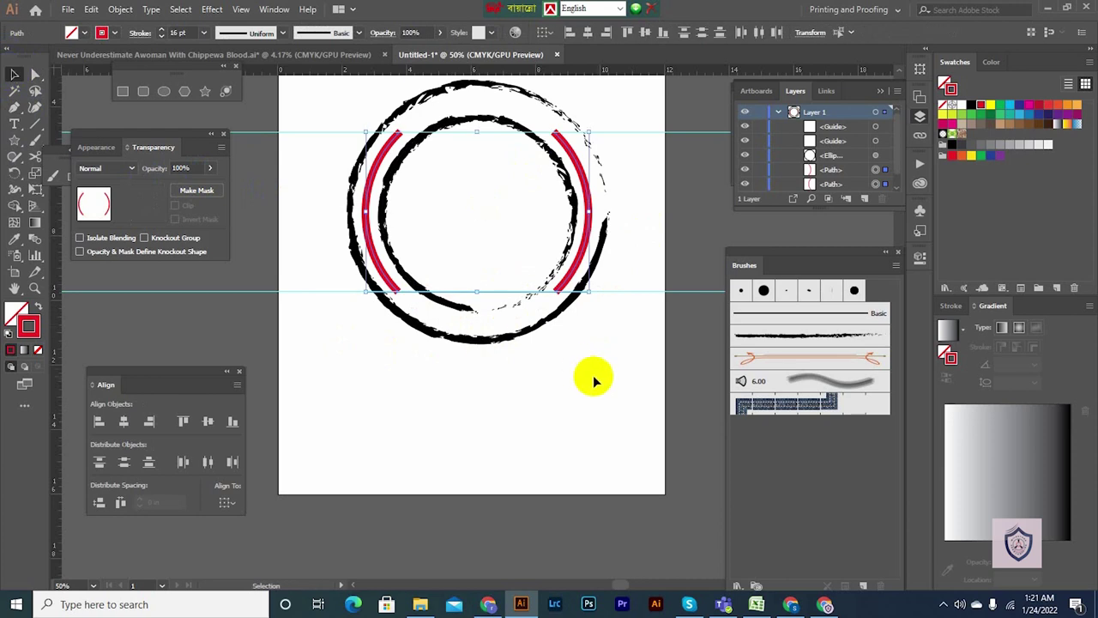
click(577, 159)
click(369, 202)
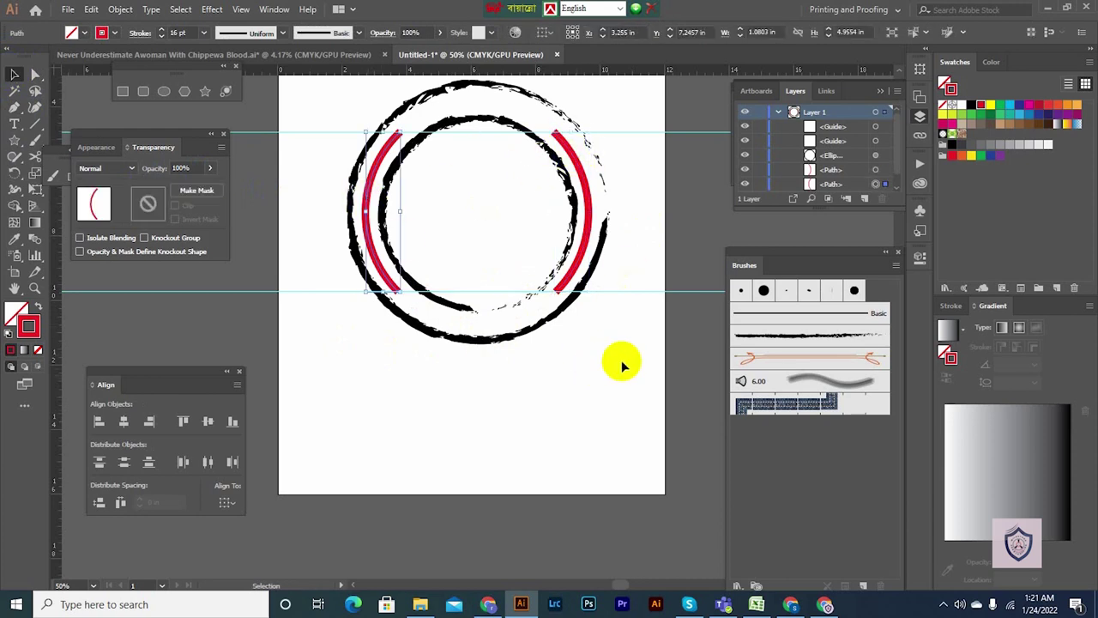
click(623, 366)
- Draw a horizontal line about 2.43 in long on the empty canvas beside the artboard
scroll(468, 370, down, 1)
drag(356, 385, 477, 386)
key(space)
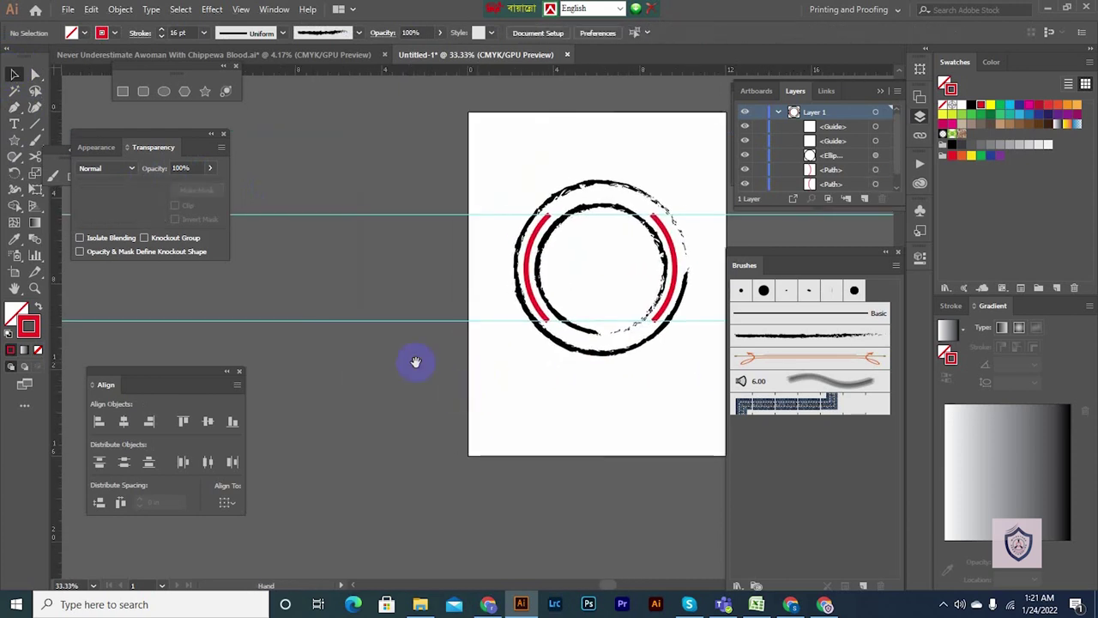
key(space)
drag(339, 328, 323, 326)
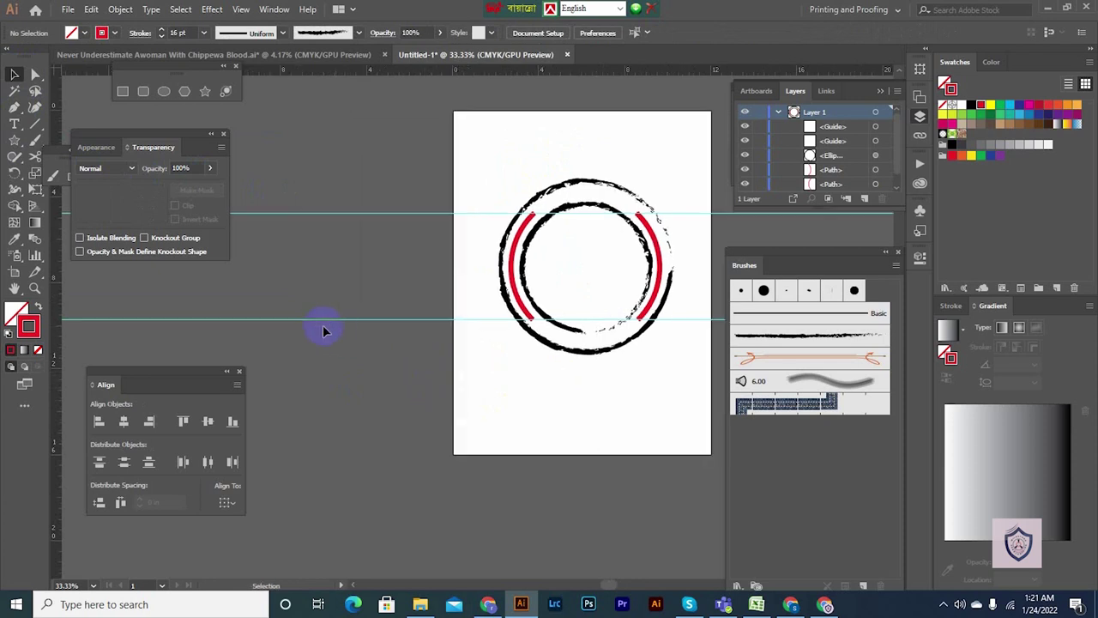
key(space)
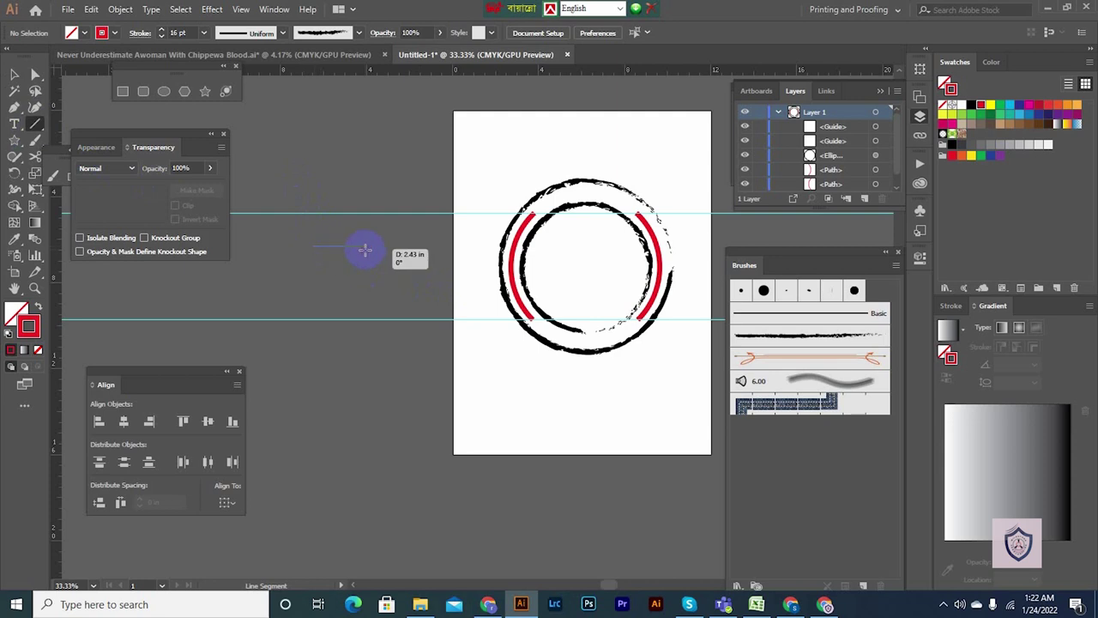
scroll(348, 265, up, 2)
drag(365, 250, 384, 274)
key(space)
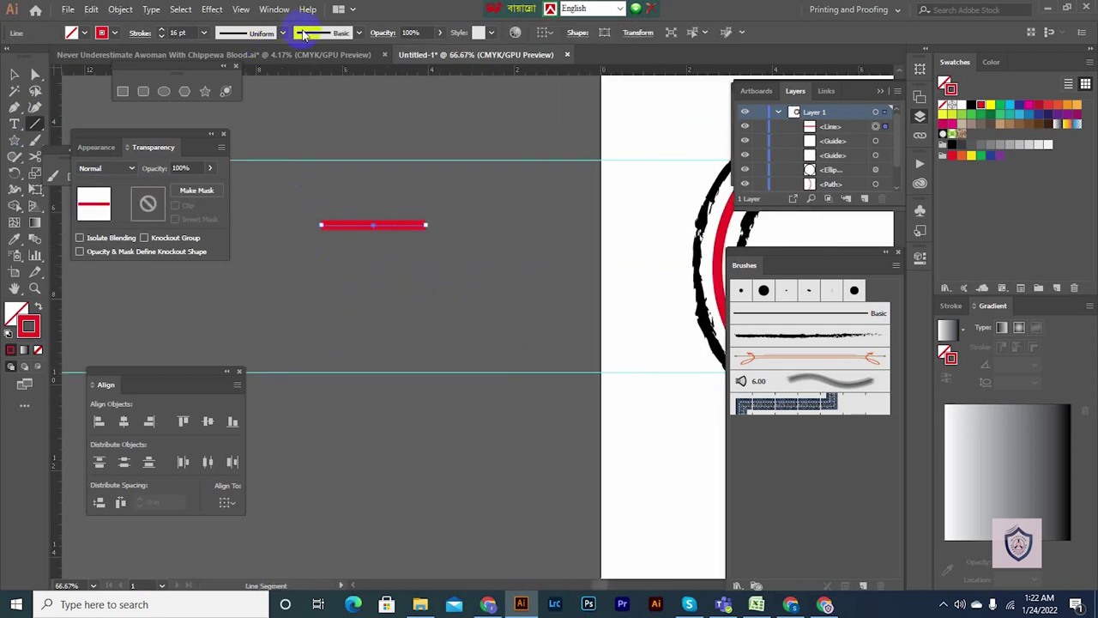
- Give the line the width profile that tapers at both ends and set its stroke weight to 10 pt
click(281, 34)
click(250, 81)
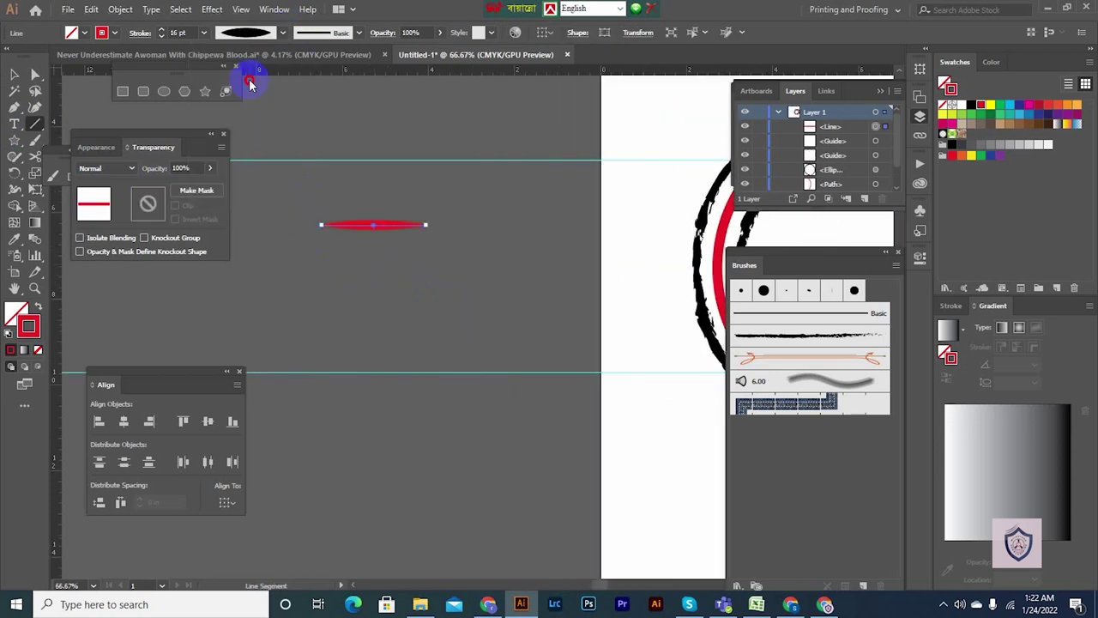
click(281, 34)
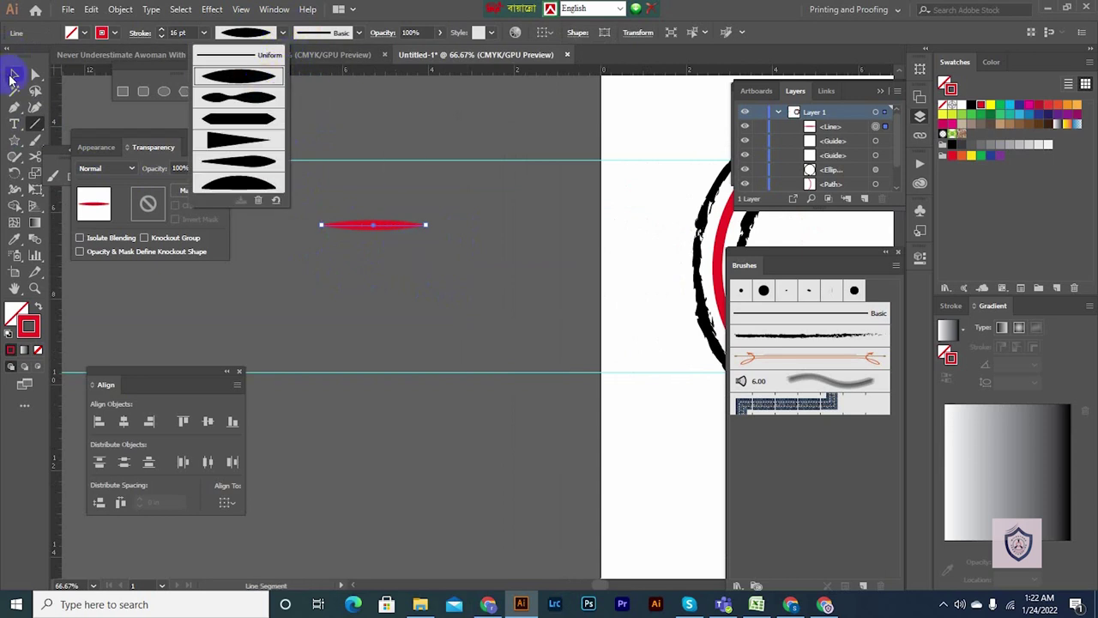
click(12, 78)
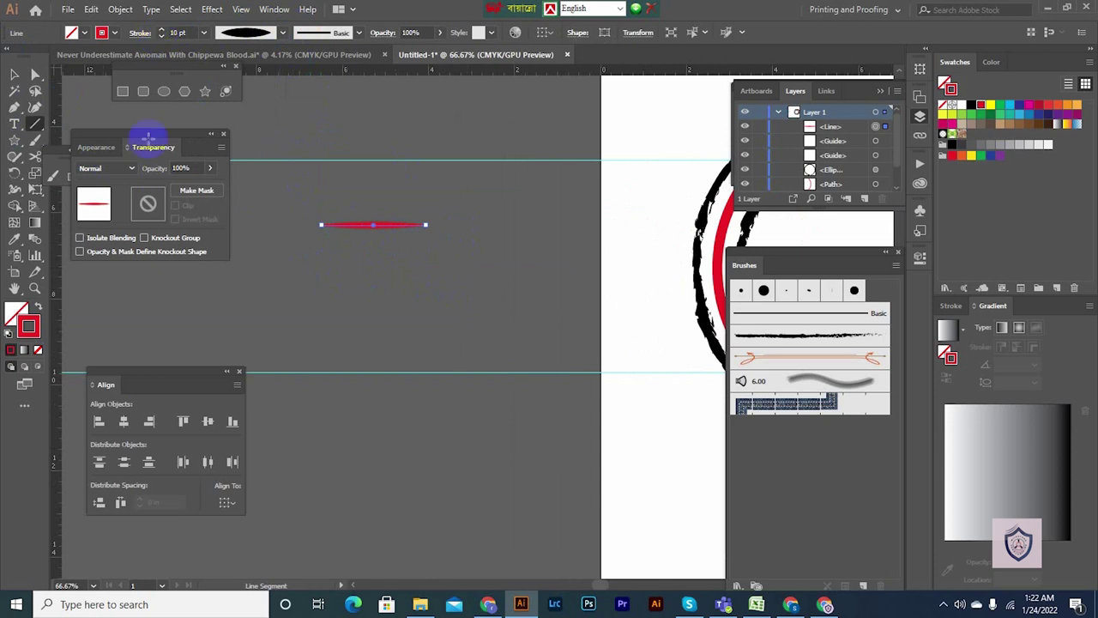
click(31, 75)
- Duplicate the tapered red line directly below the original so that the two overlap slightly in the middle
scroll(412, 268, up, 2)
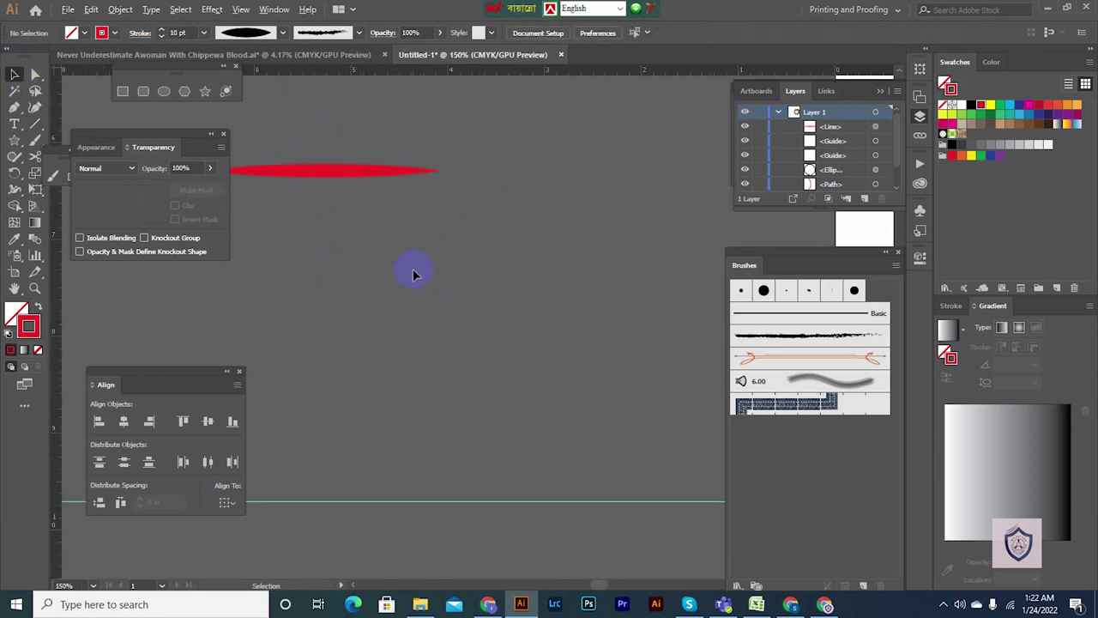
drag(356, 217, 495, 271)
click(488, 229)
mouse_move(470, 226)
mouse_down()
mouse_move(473, 238)
mouse_move(476, 208)
mouse_move(478, 223)
mouse_up()
key(ctrl+z)
scroll(490, 245, up, 2)
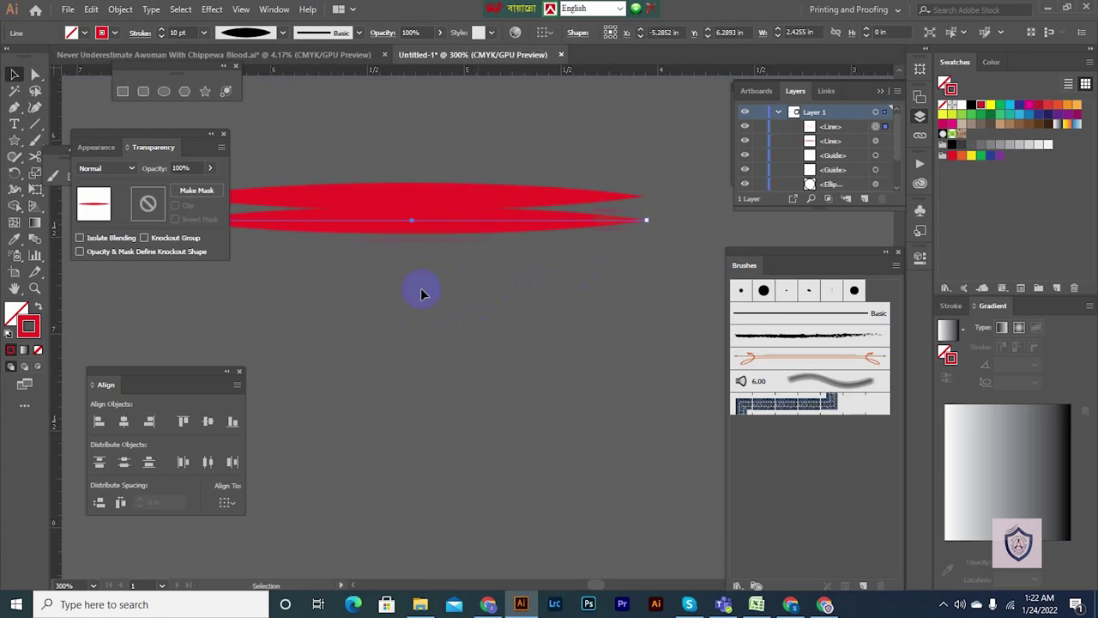
scroll(395, 371, down, 1)
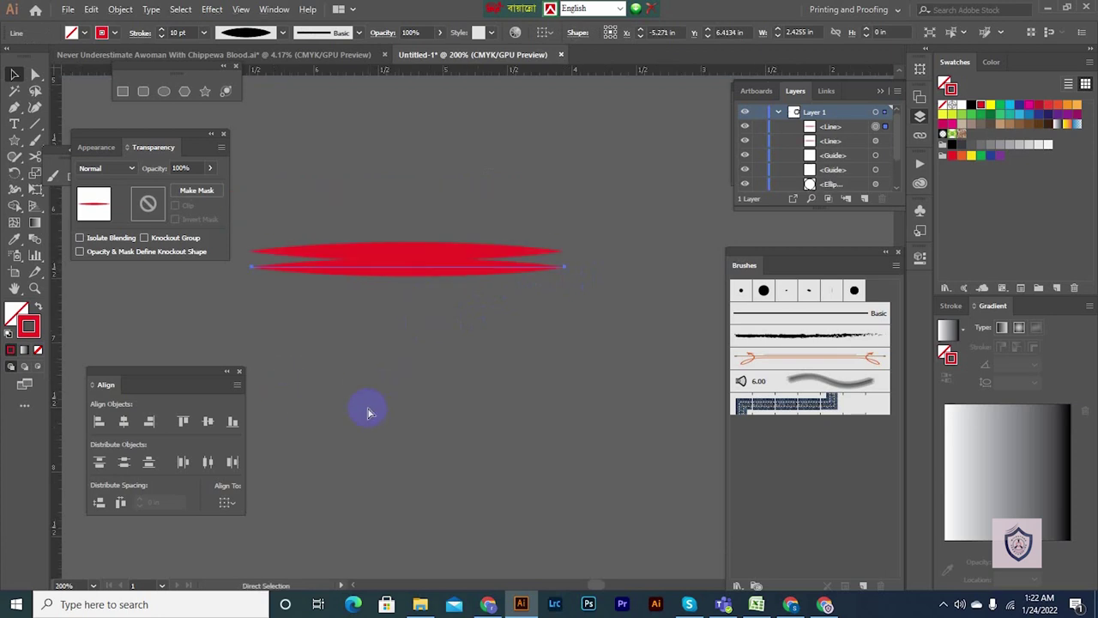
- Repeat the duplication twice to build a stack of four evenly spaced tapered lines
key(ctrl+d)
key(ctrl+d)
click(435, 405)
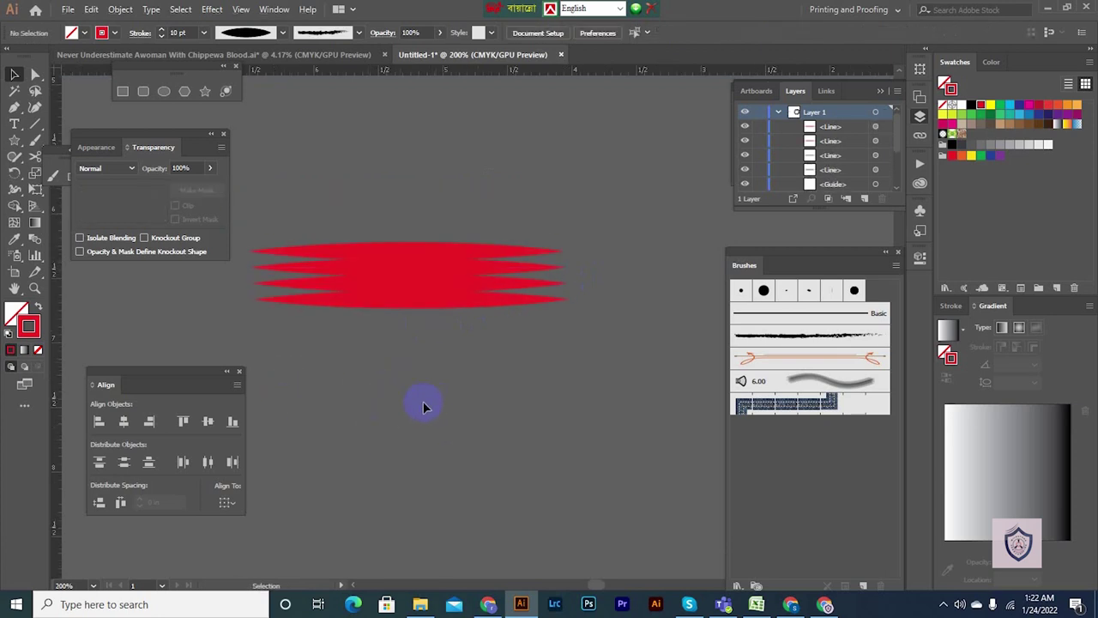
- Select all four tapered lines and change their stroke colour to black
key(ctrl+1)
drag(403, 393, 400, 394)
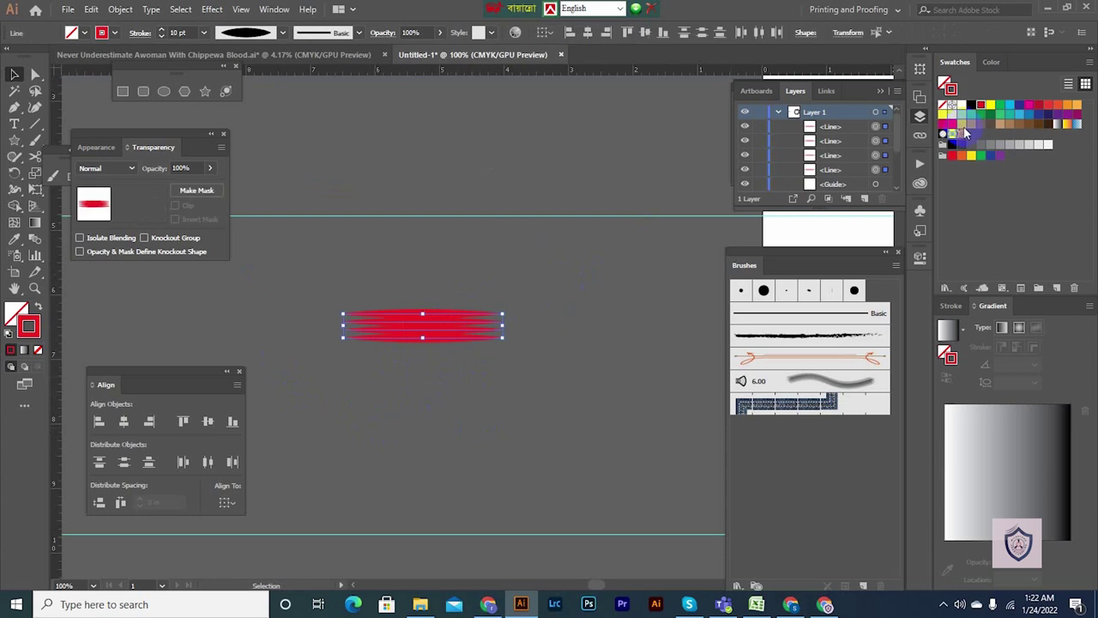
click(969, 106)
click(557, 340)
- Set the stroke weight of the four black lines to 9 pt
scroll(455, 352, up, 3)
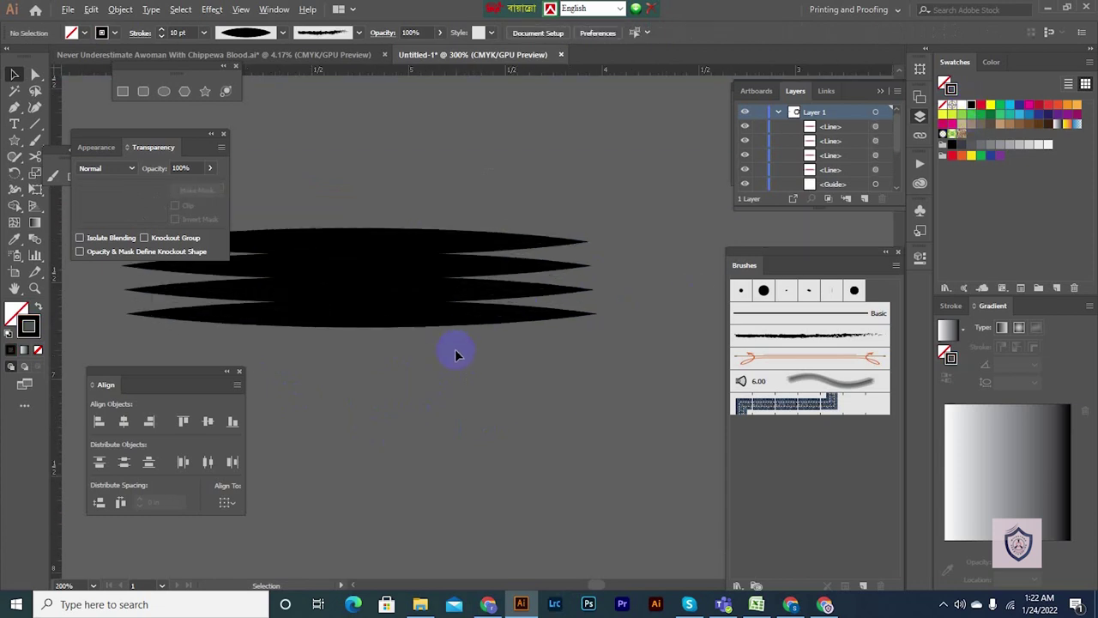
drag(405, 359, 483, 359)
drag(498, 159, 326, 318)
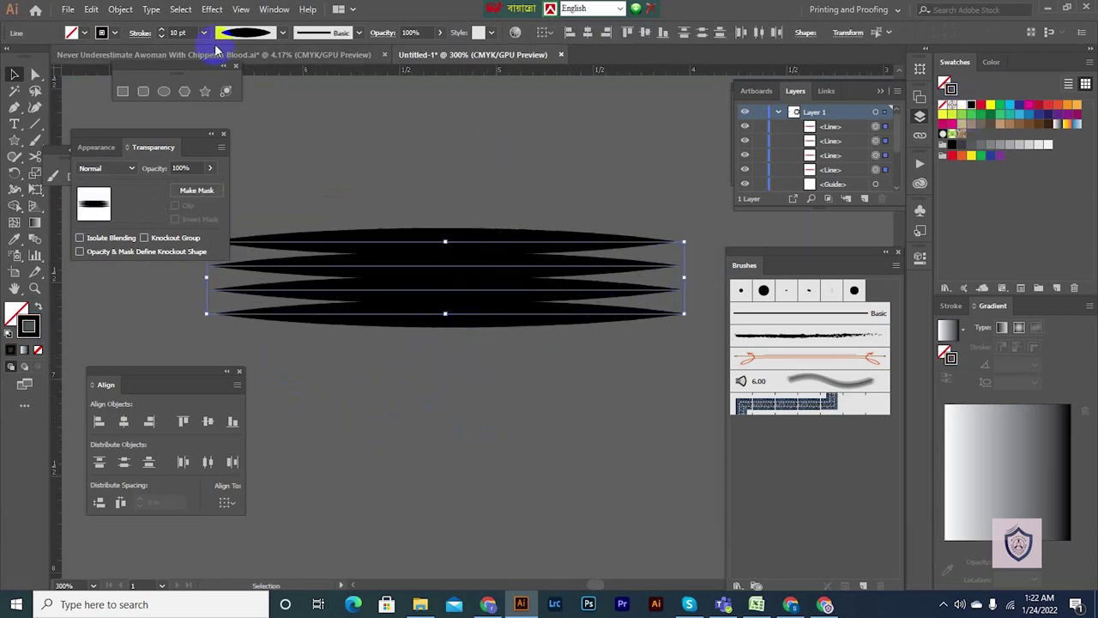
click(162, 36)
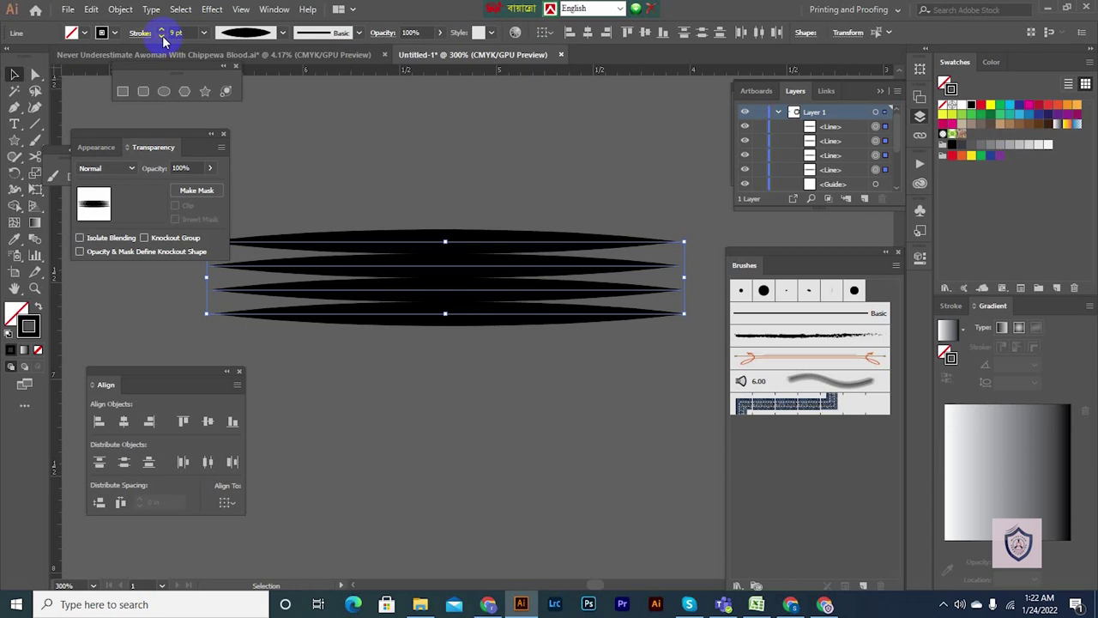
click(538, 178)
scroll(475, 223, down, 2)
drag(594, 330, 536, 334)
key(ctrl+a)
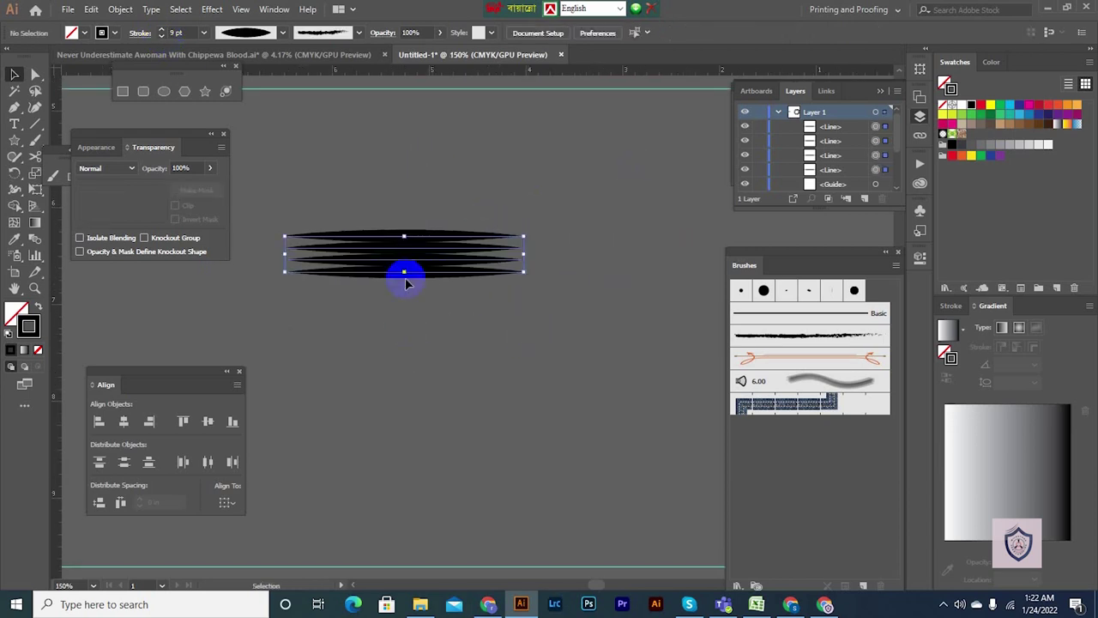
drag(404, 236, 726, 442)
key(ctrl+z)
click(500, 362)
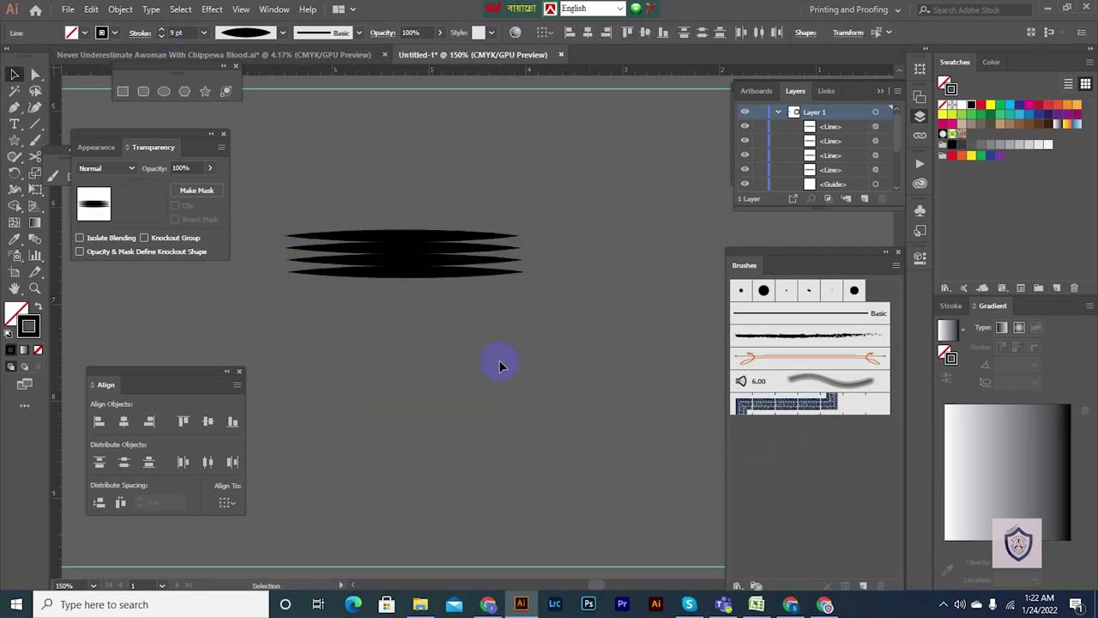
click(500, 366)
- Create a new Art Brush from the four stacked black lines, accepting the default brush options
key(ctrl+a)
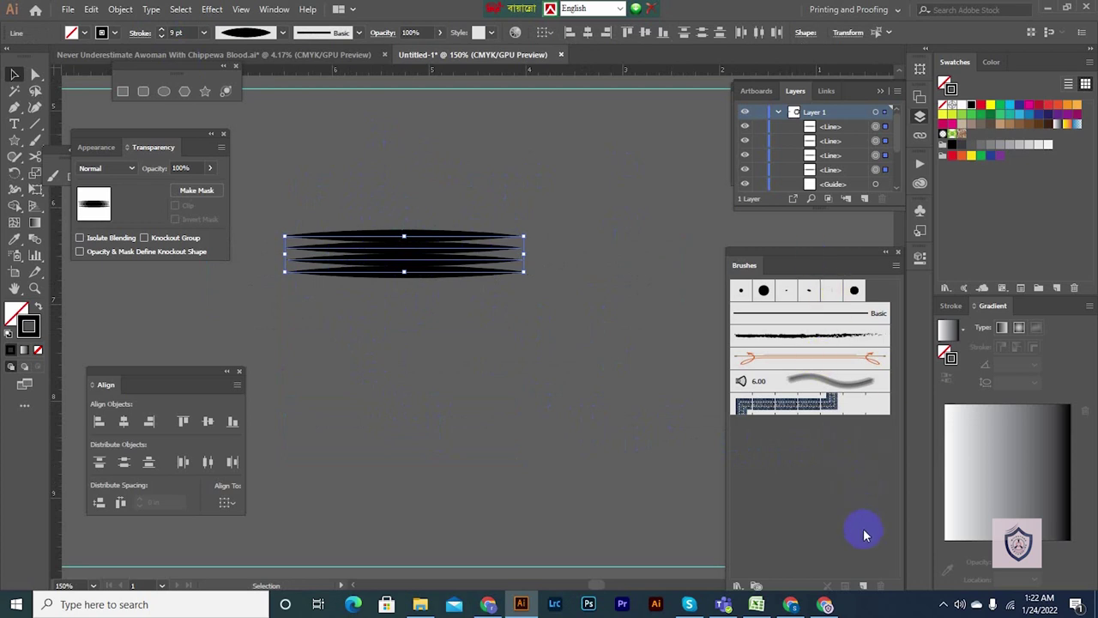
click(867, 590)
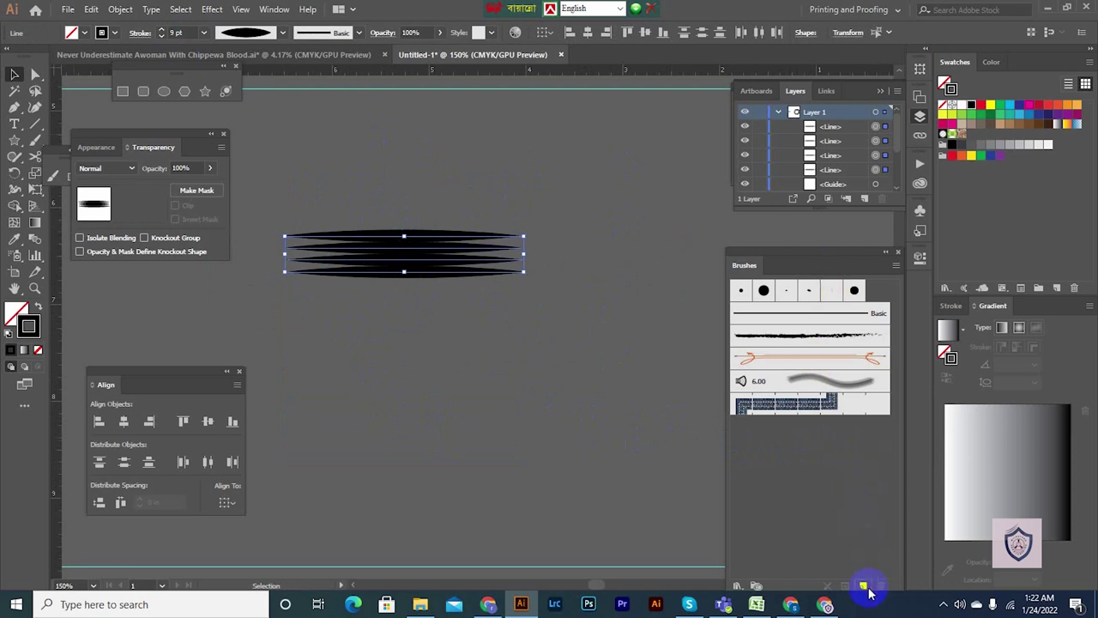
click(498, 337)
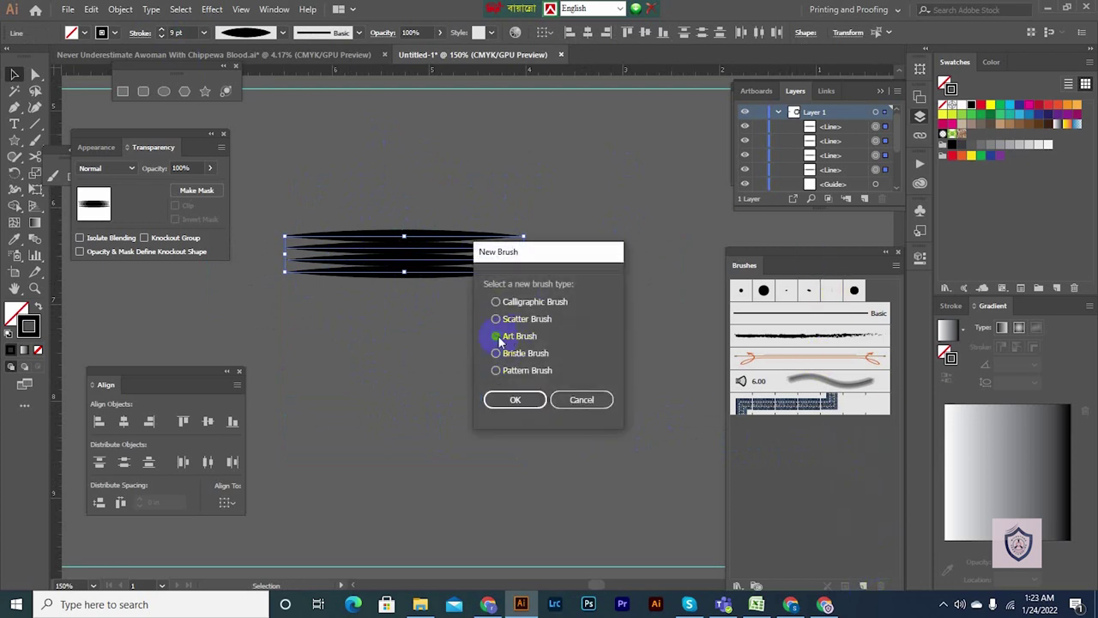
click(506, 400)
click(977, 511)
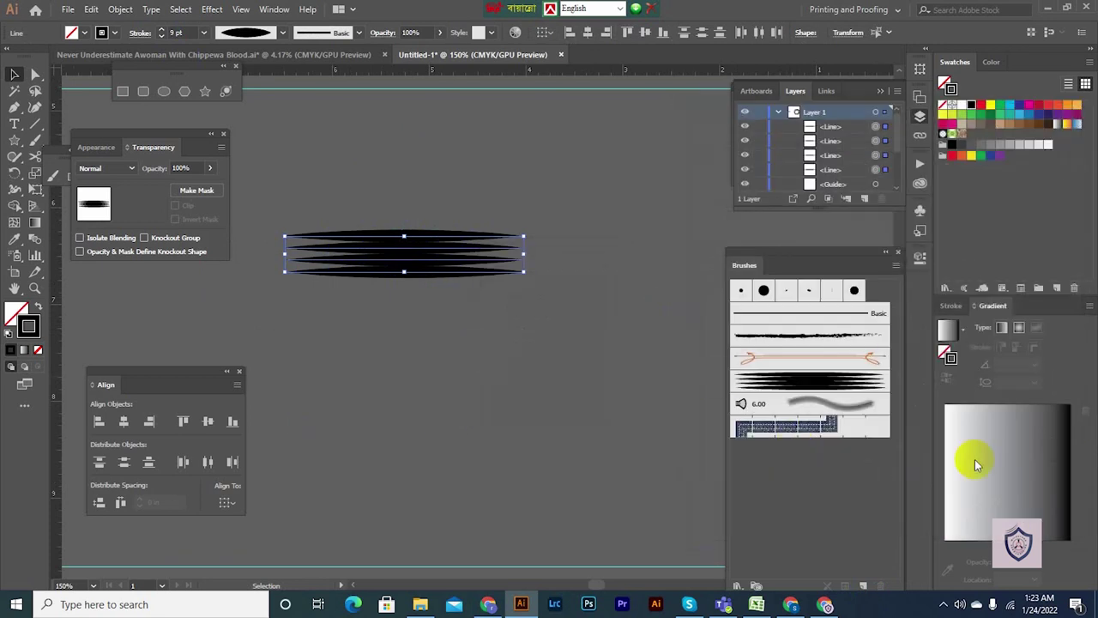
- Select both red side arcs between the rings and apply the new four-line art brush to them
key(ctrl+z)
key(ctrl+z)
key(ctrl+z)
key(ctrl+z)
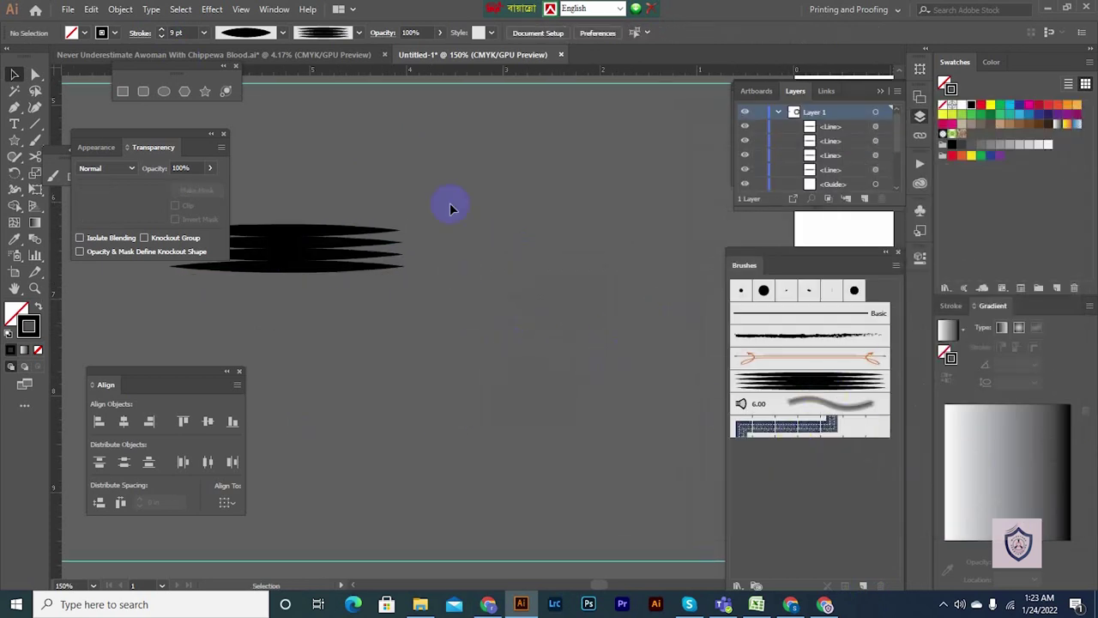
scroll(416, 382, down, 2)
drag(503, 388, 242, 261)
click(645, 431)
drag(646, 431, 552, 444)
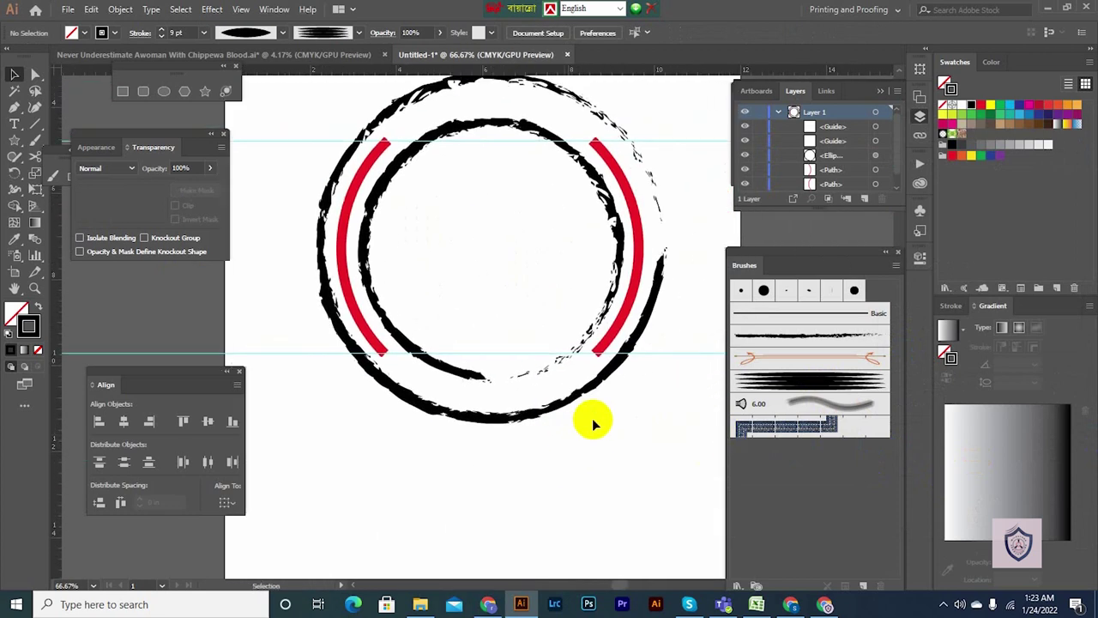
click(625, 318)
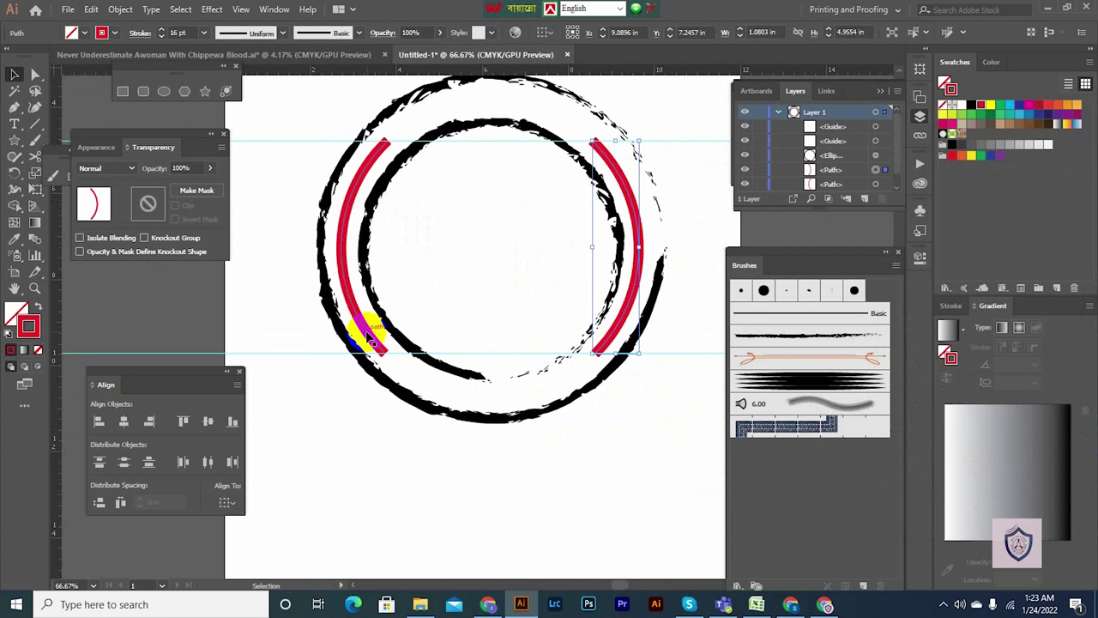
shift+click(360, 319)
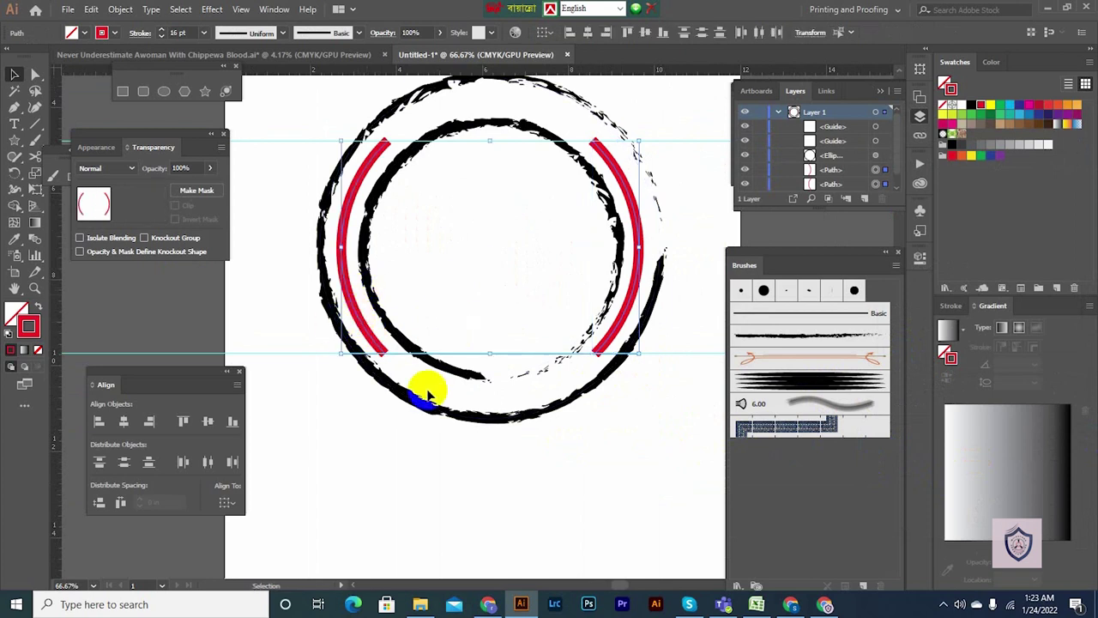
click(773, 381)
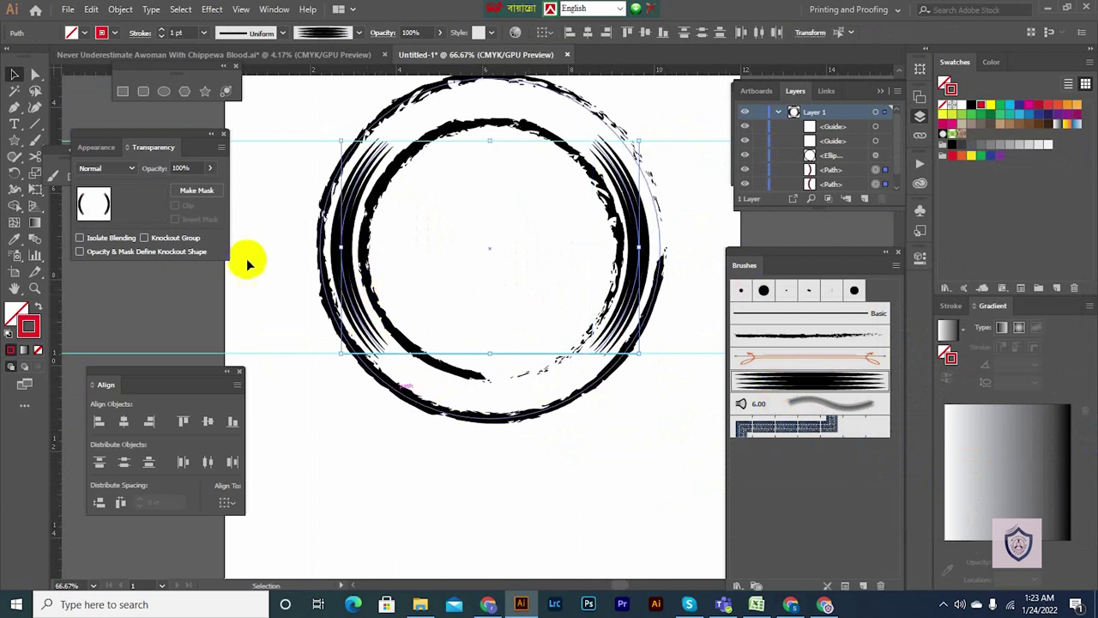
- Try a 2 pt stroke weight on the two brushed arcs and set it back to 1 pt
click(163, 30)
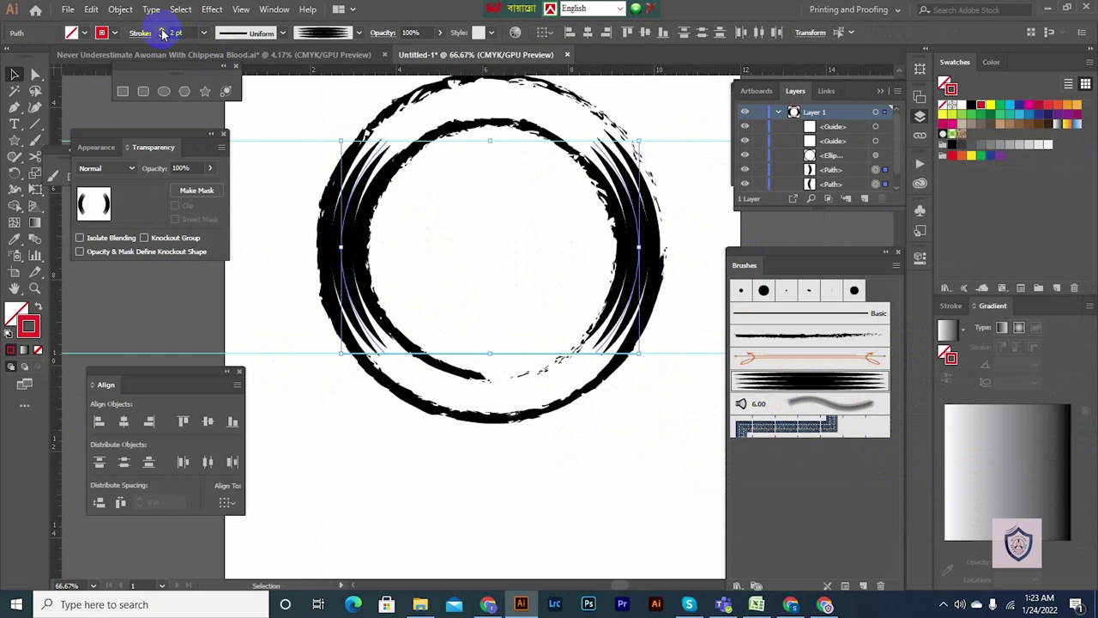
click(163, 36)
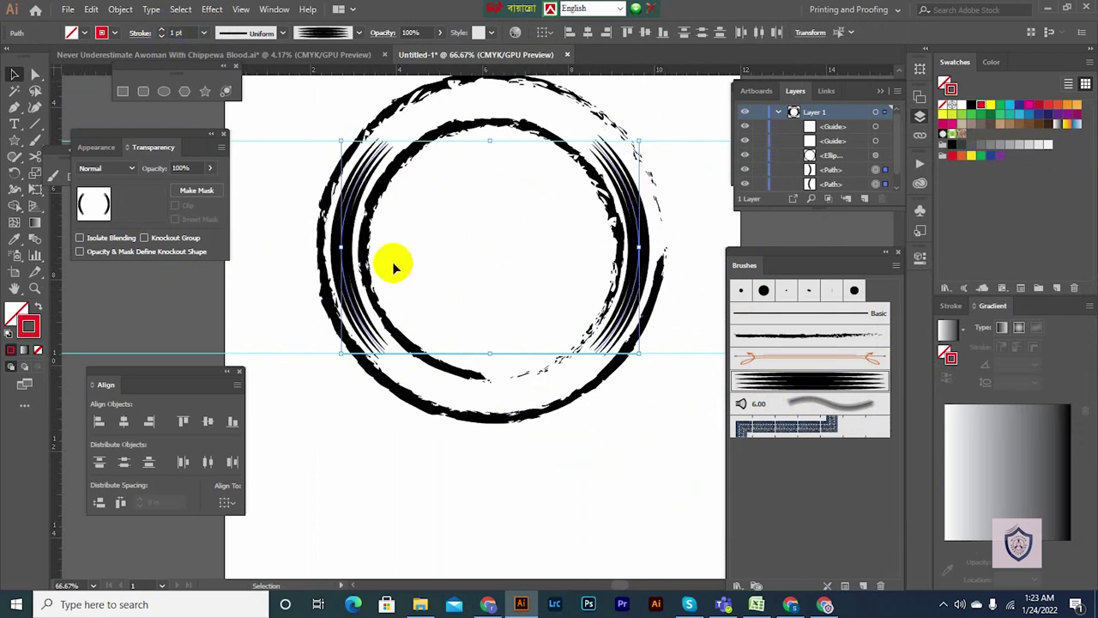
click(490, 248)
click(712, 370)
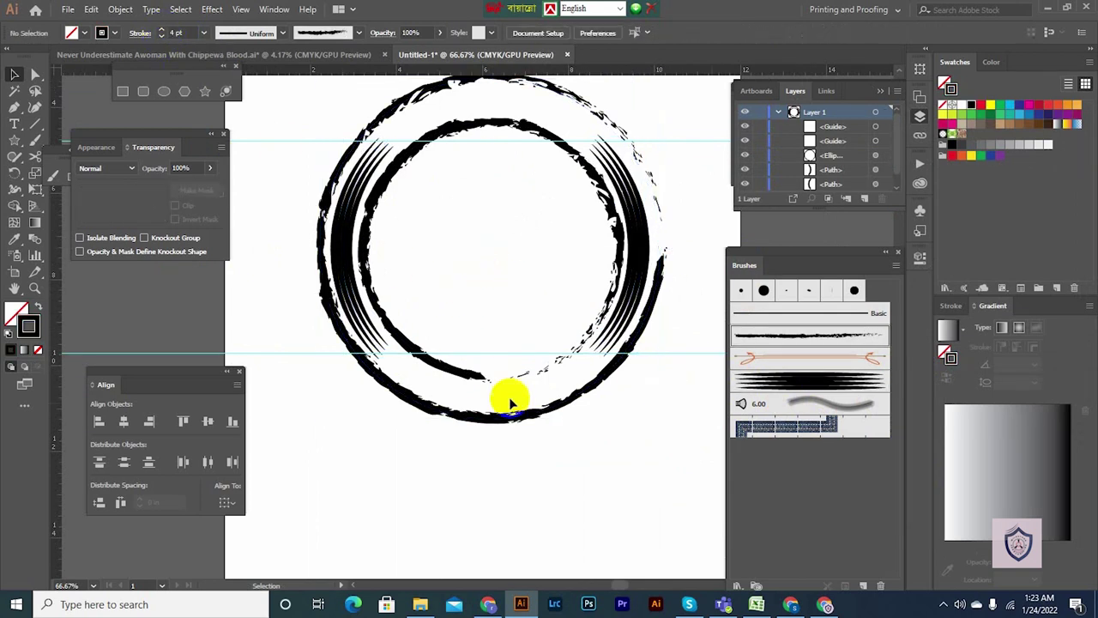
- Select the inner and outer rings and replace their rough brush stroke with the Basic brush
drag(503, 339, 506, 445)
click(473, 245)
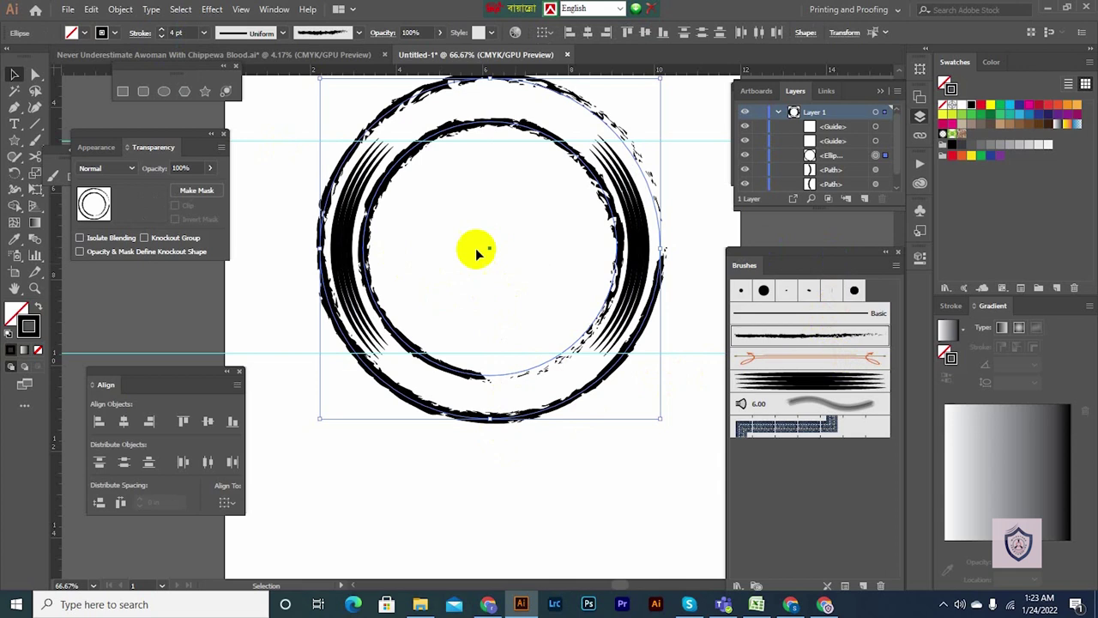
click(273, 35)
click(241, 35)
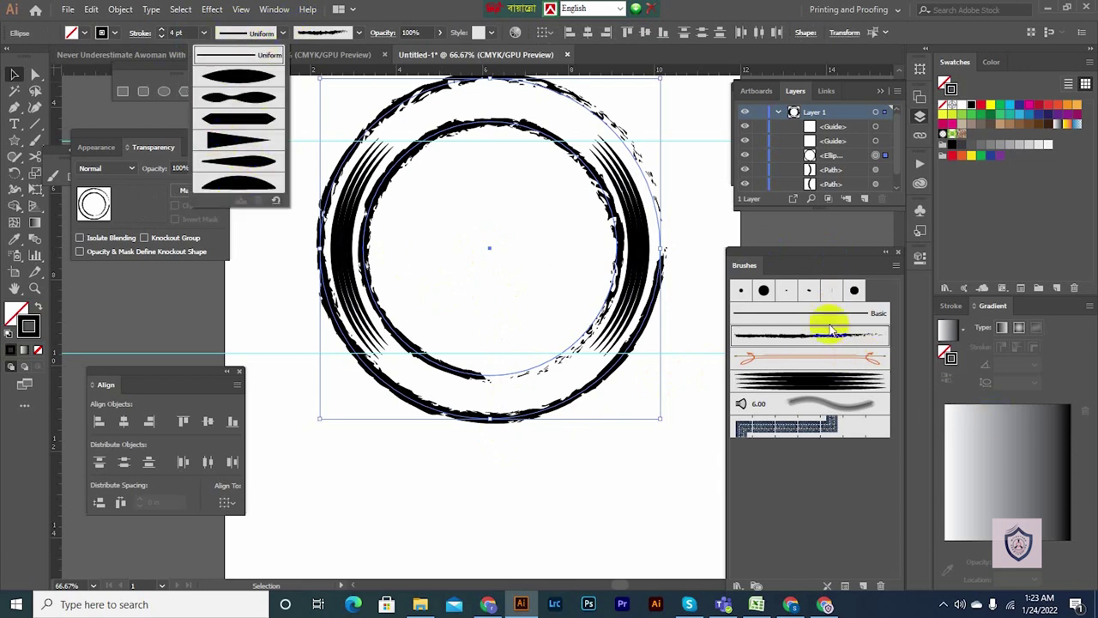
click(823, 380)
click(804, 311)
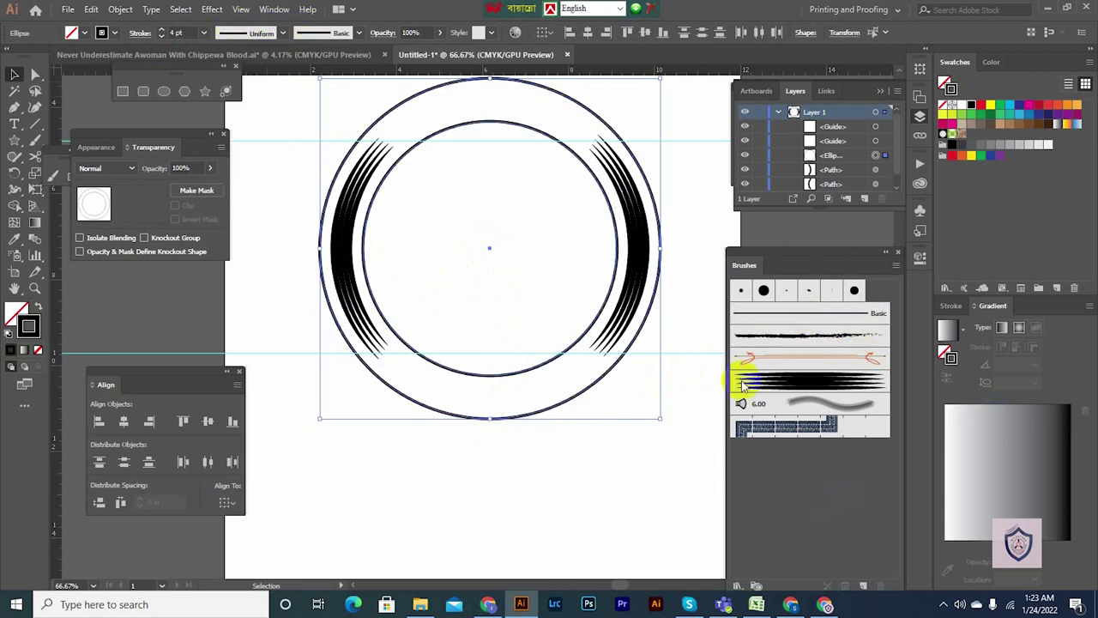
- Increase the stroke weight of the inner and outer rings to 12 pt
click(162, 33)
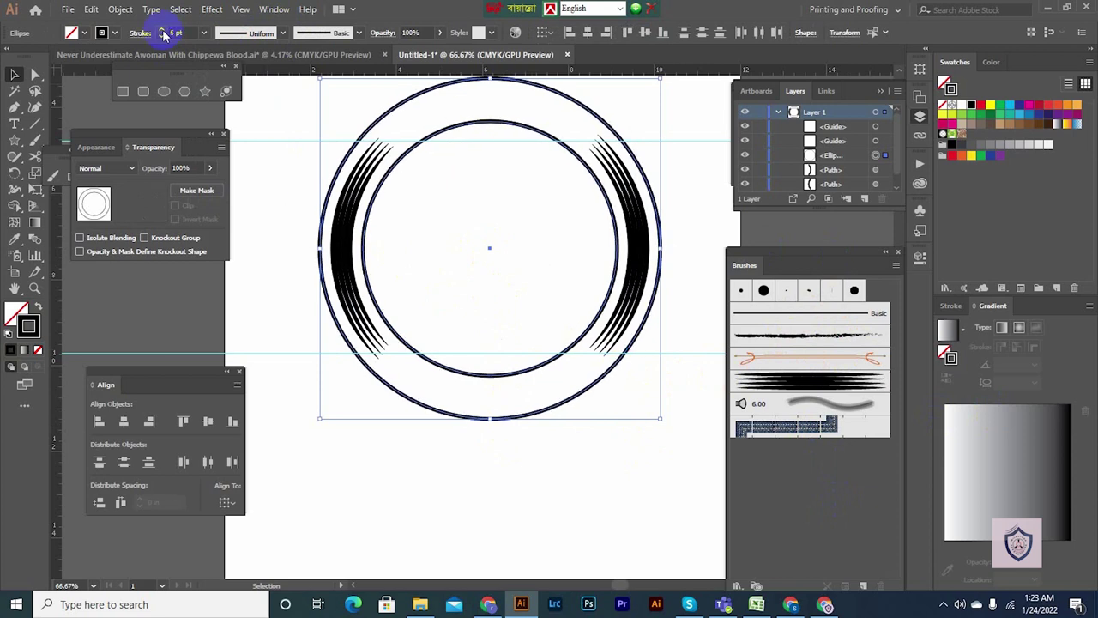
click(162, 33)
click(162, 33)
click(162, 33)
click(162, 32)
click(268, 195)
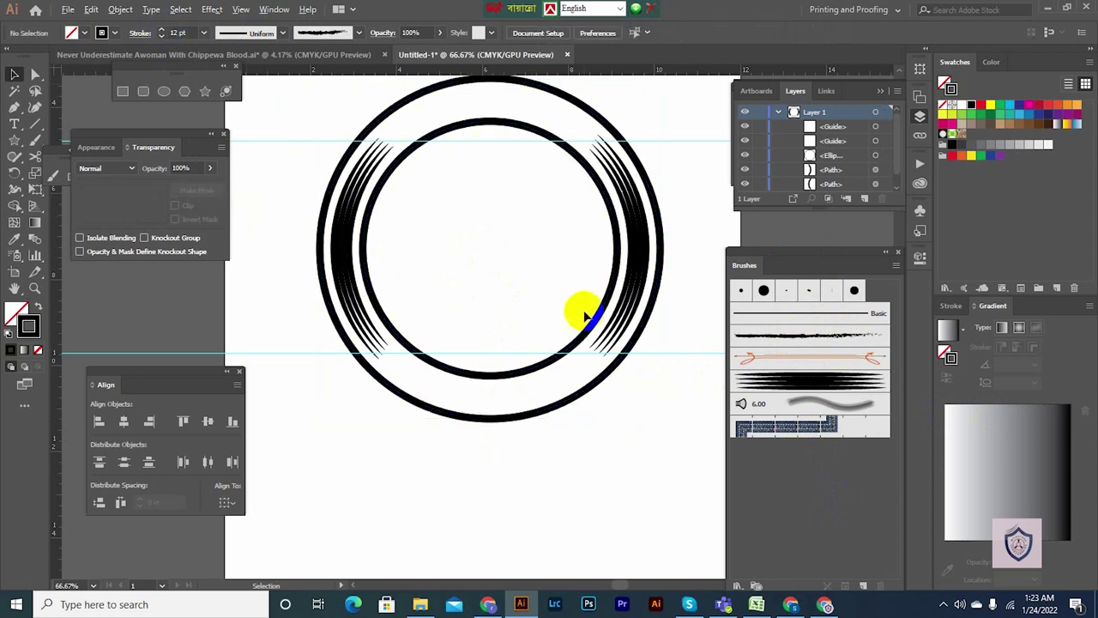
- Select both brushed side arcs between the rings and set their stroke weight to 1.3 pt
click(646, 235)
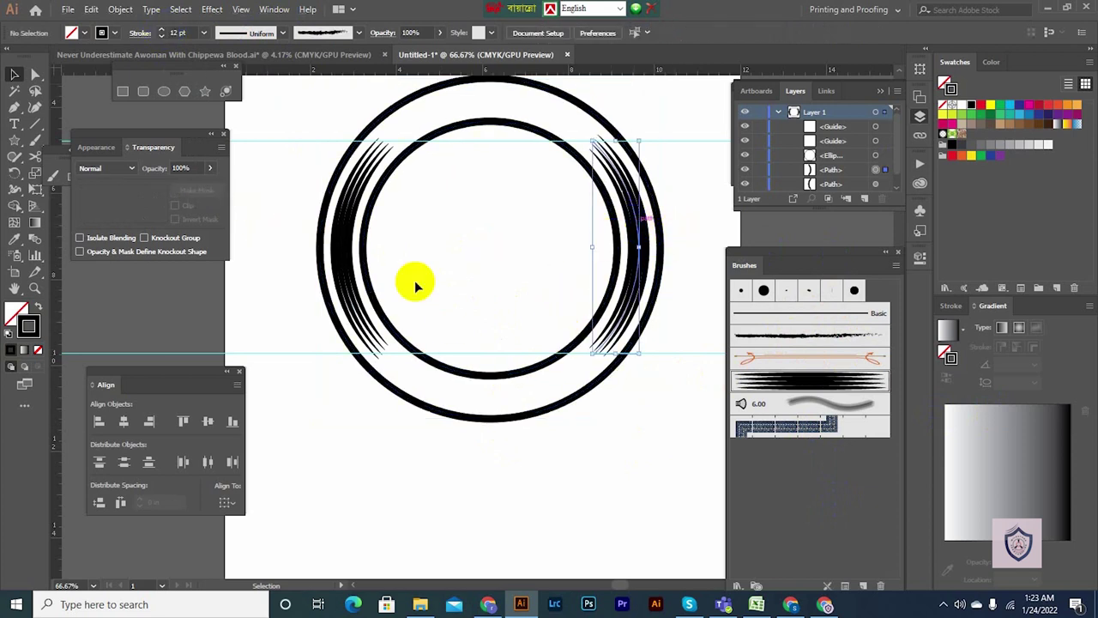
shift+click(347, 250)
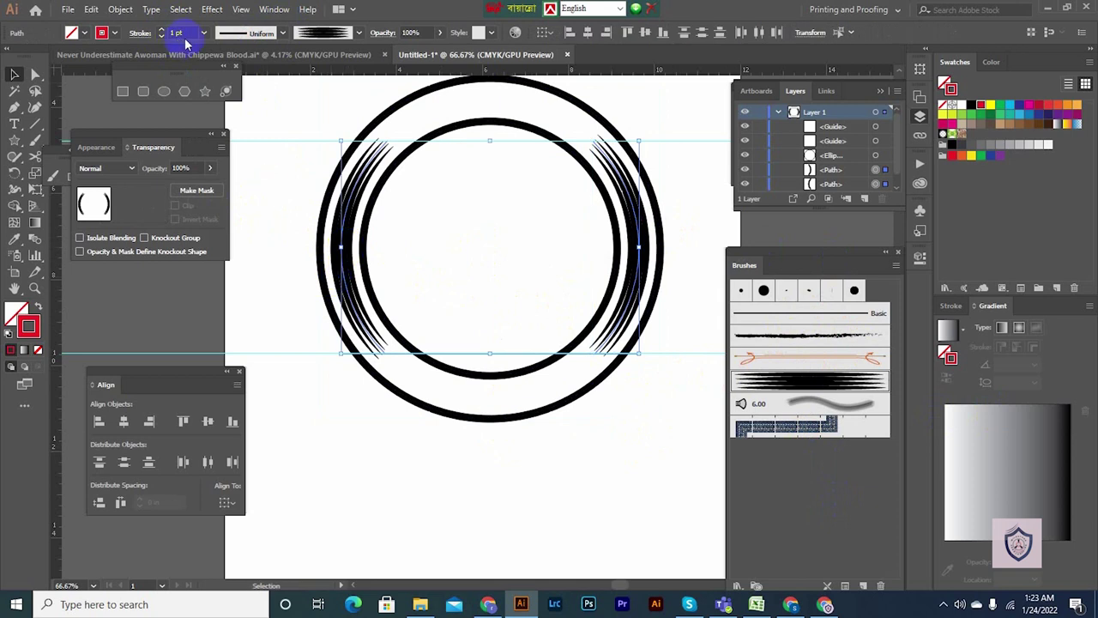
text(1.3)
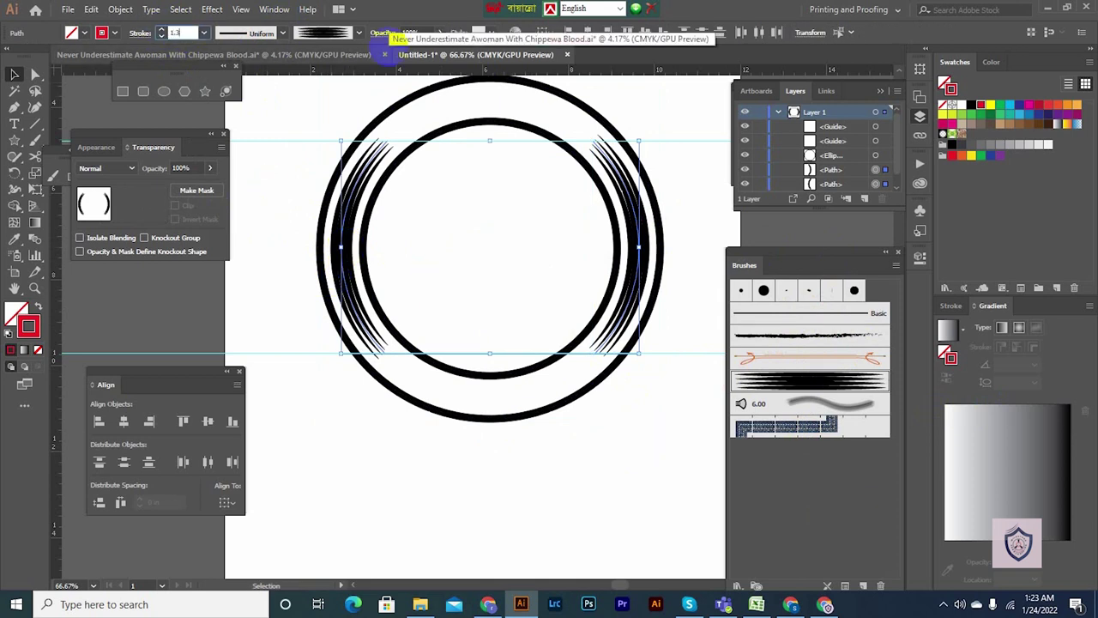
key(Return)
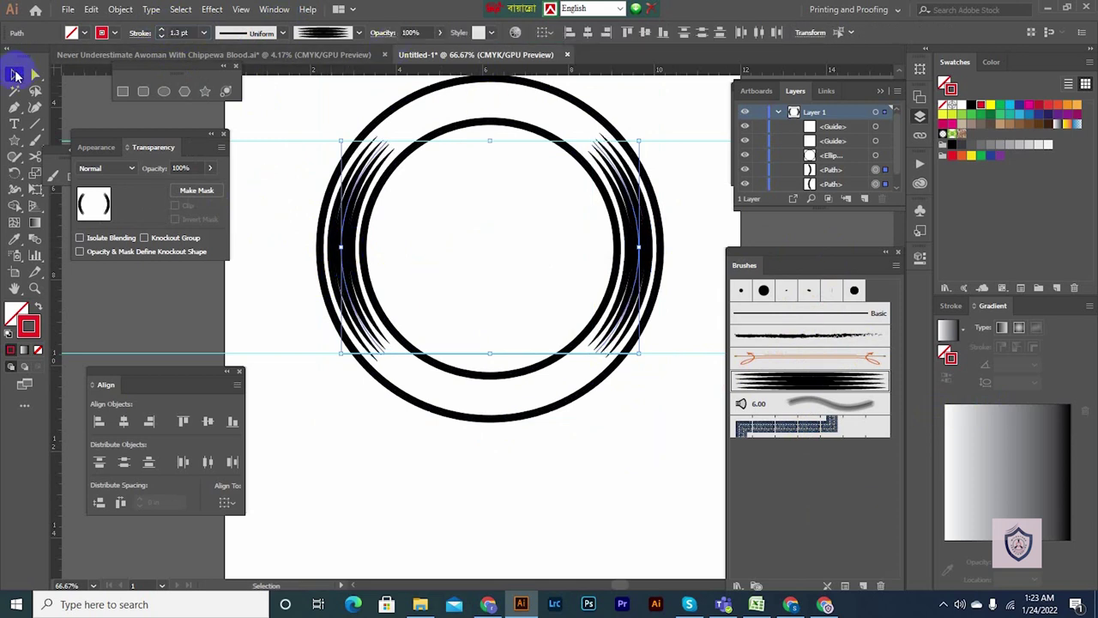
click(251, 118)
scroll(534, 228, down, 2)
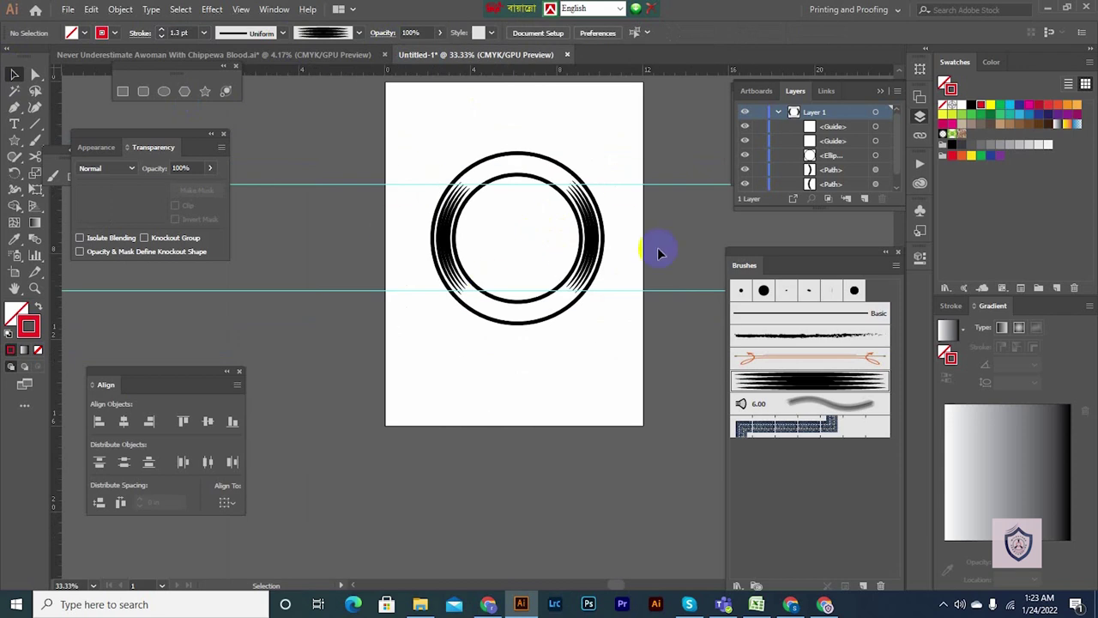
mouse_move(461, 109)
mouse_down()
mouse_move(431, 122)
mouse_move(472, 140)
mouse_up()
drag(341, 200, 547, 338)
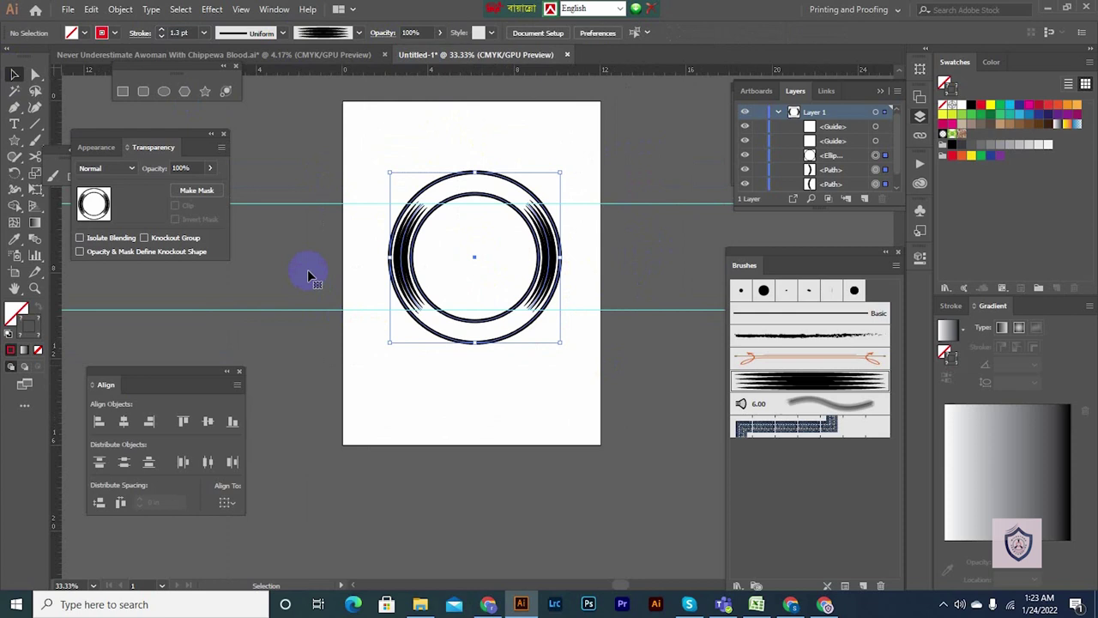
click(341, 229)
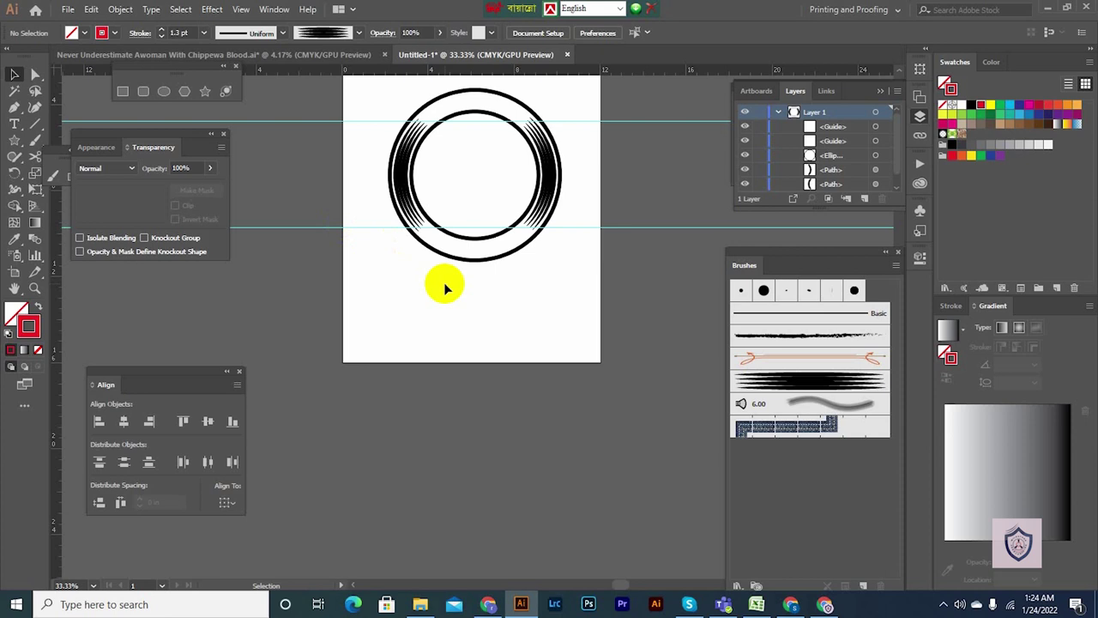
scroll(481, 276, up, 1)
scroll(527, 197, up, 4)
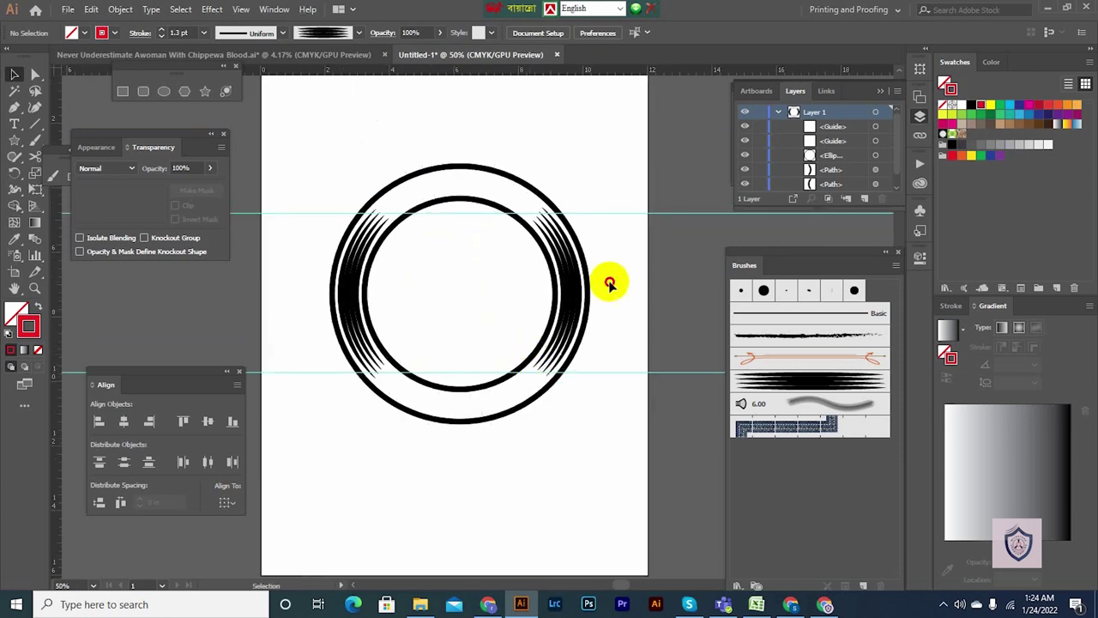
click(444, 323)
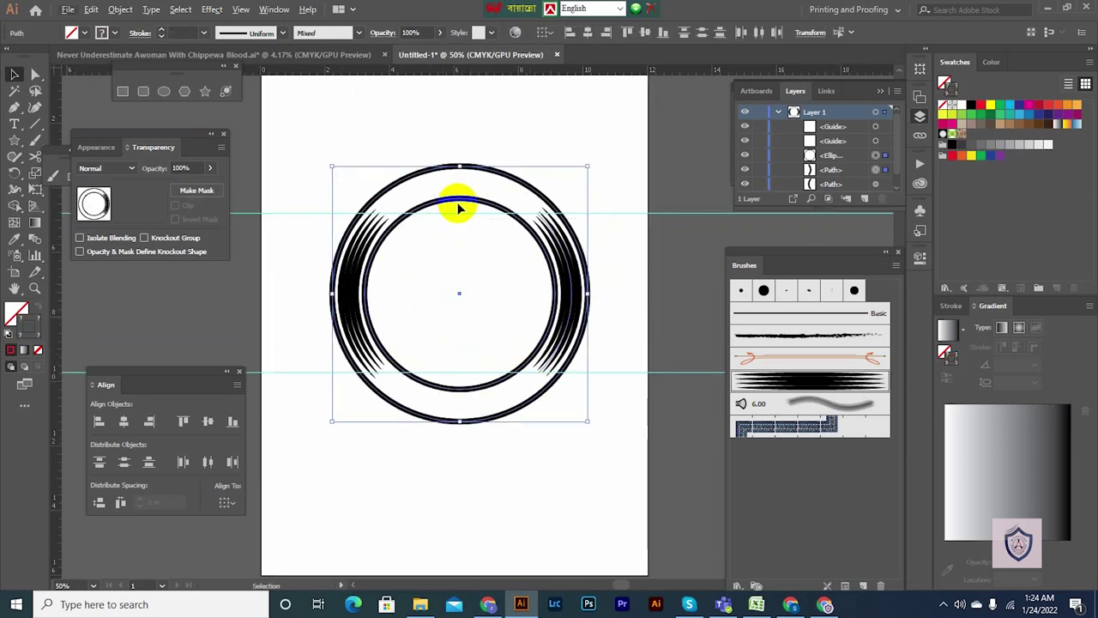
scroll(472, 292, down, 2)
click(307, 300)
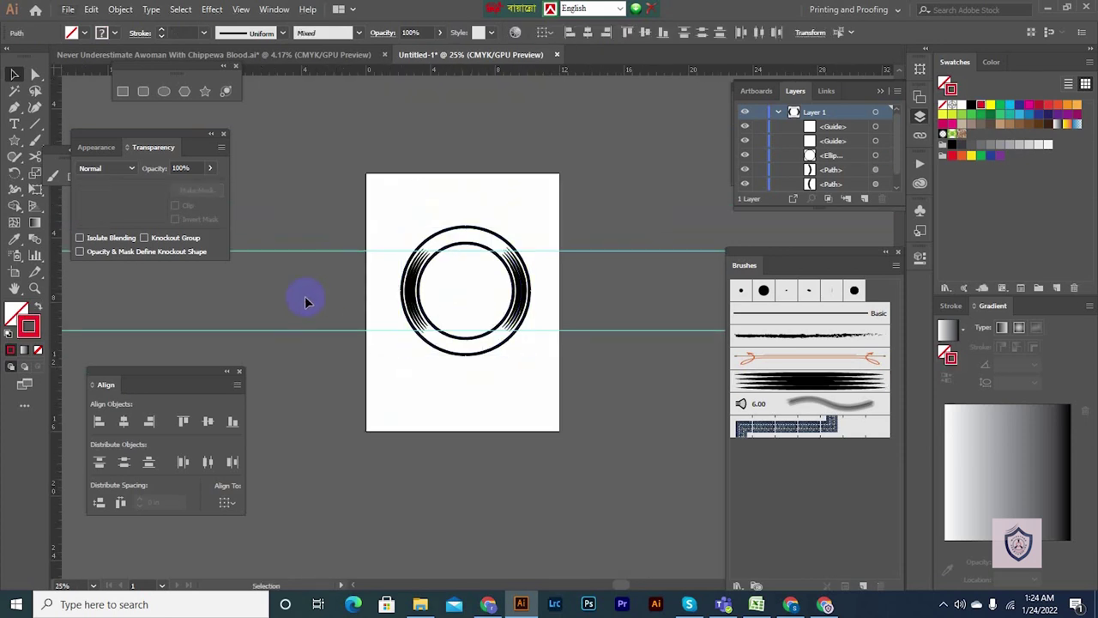
drag(307, 300, 407, 340)
drag(478, 246, 649, 399)
click(419, 373)
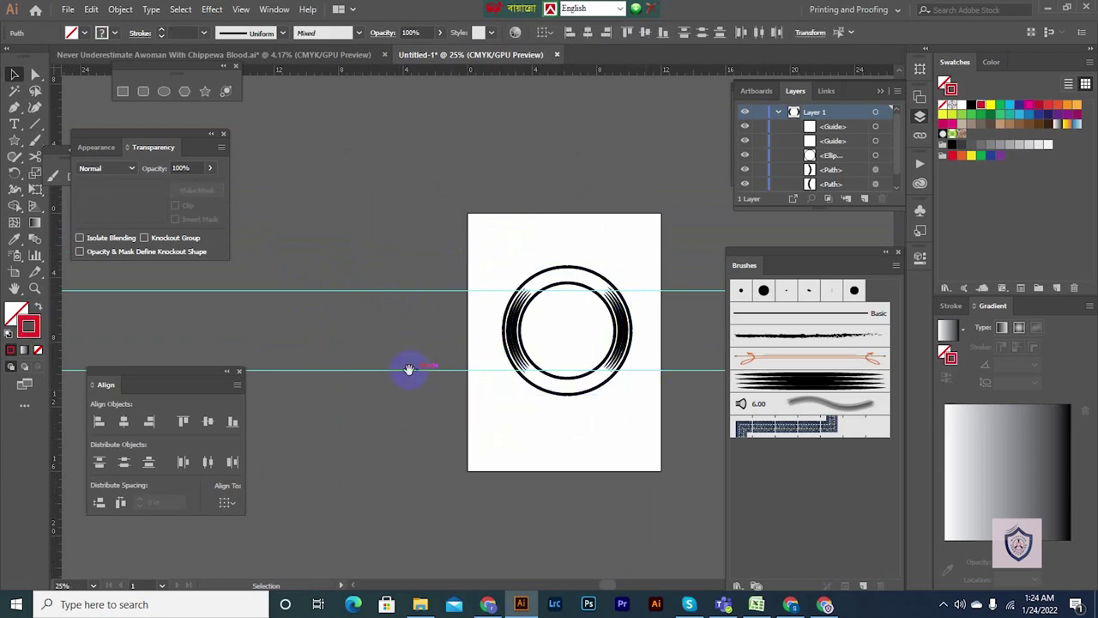
drag(401, 330, 371, 330)
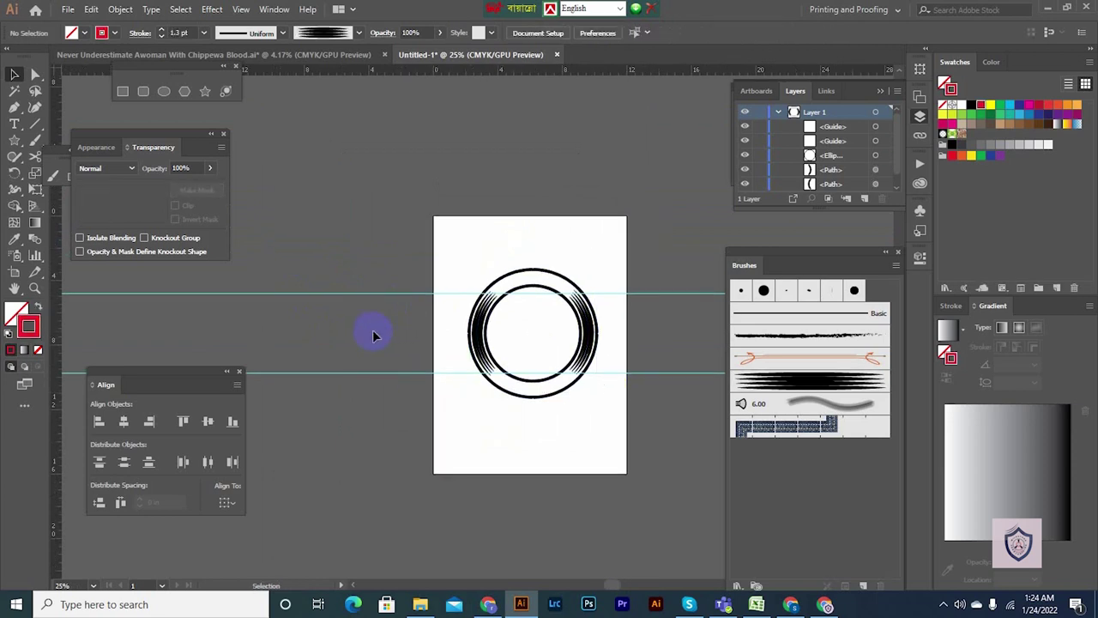
drag(715, 487, 715, 486)
click(495, 430)
drag(357, 382, 450, 385)
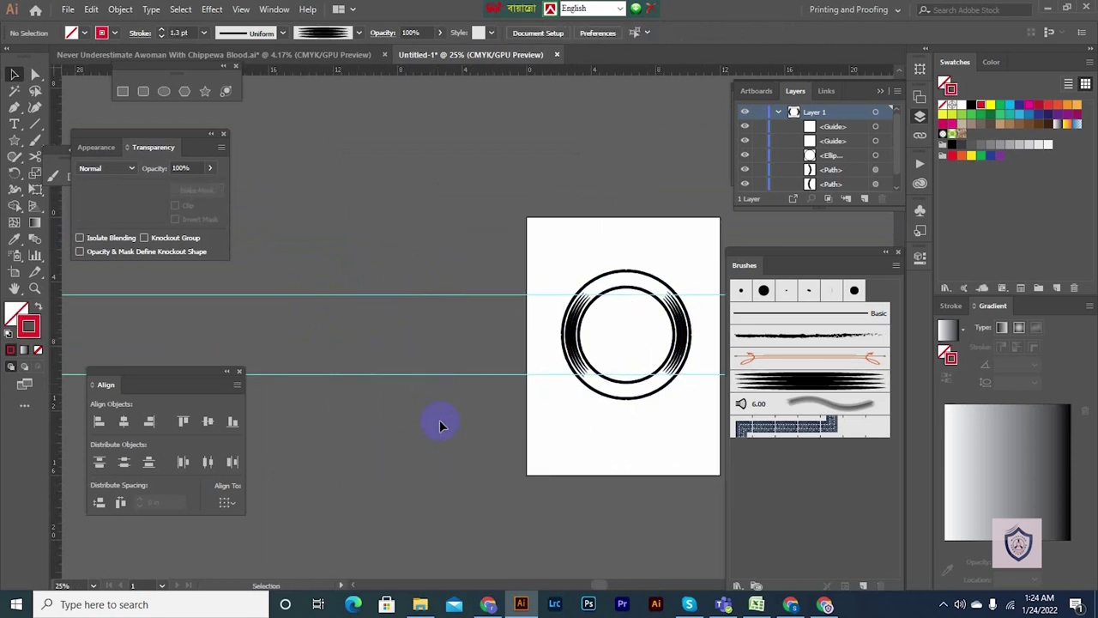
drag(598, 414, 566, 409)
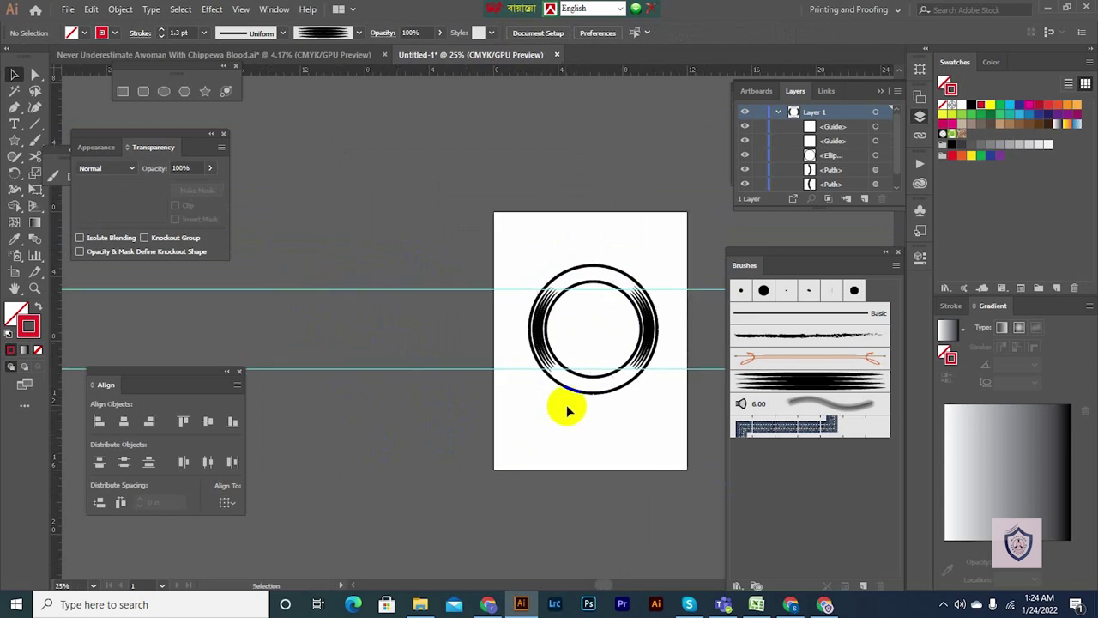
click(546, 348)
shift+click(642, 331)
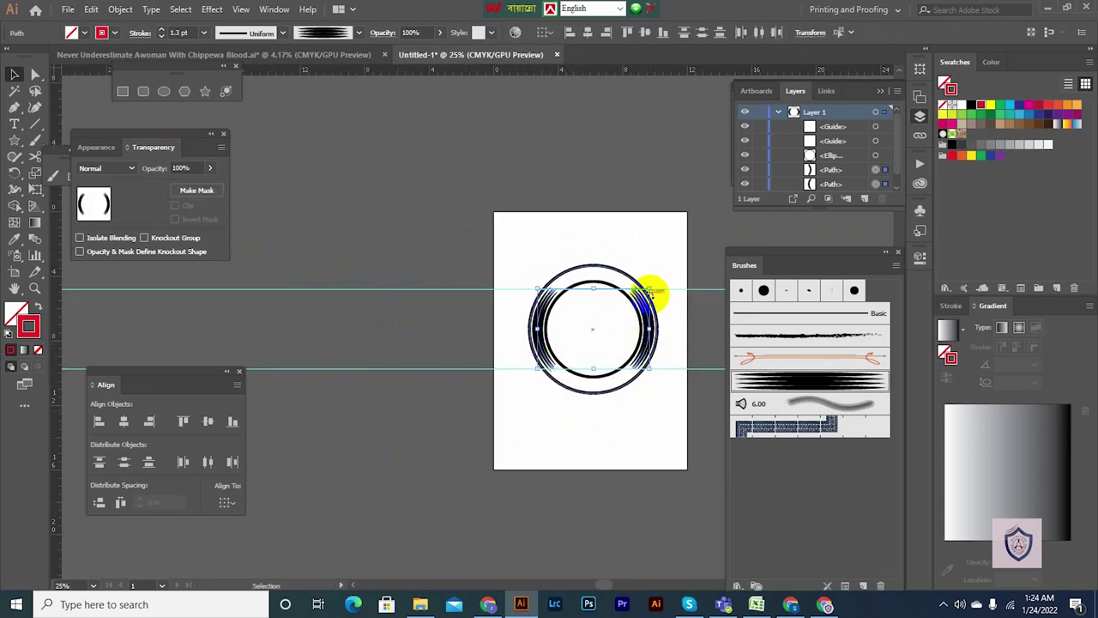
click(645, 414)
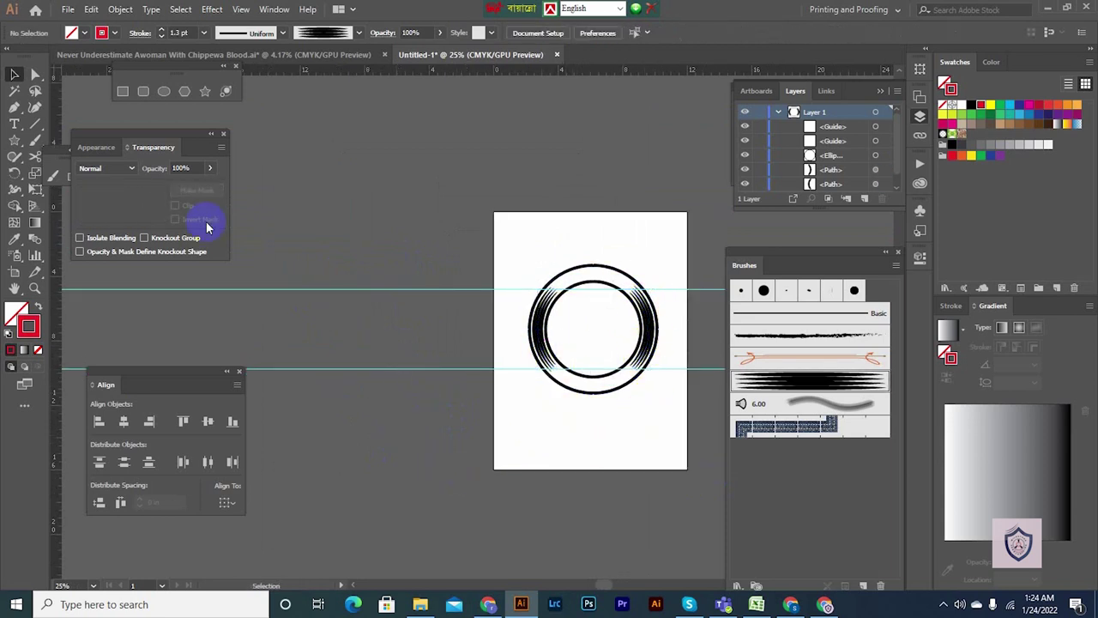
- Draw a circle about 1.6 in across in the empty area to the left of the artboard
click(161, 94)
scroll(398, 326, left, 2)
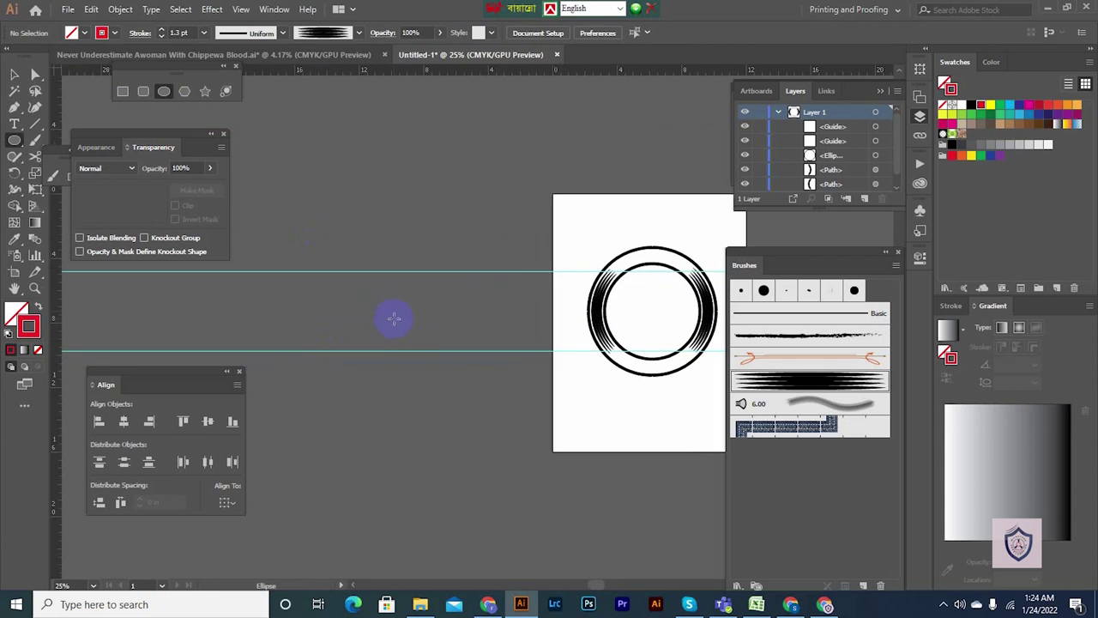
drag(397, 319, 407, 331)
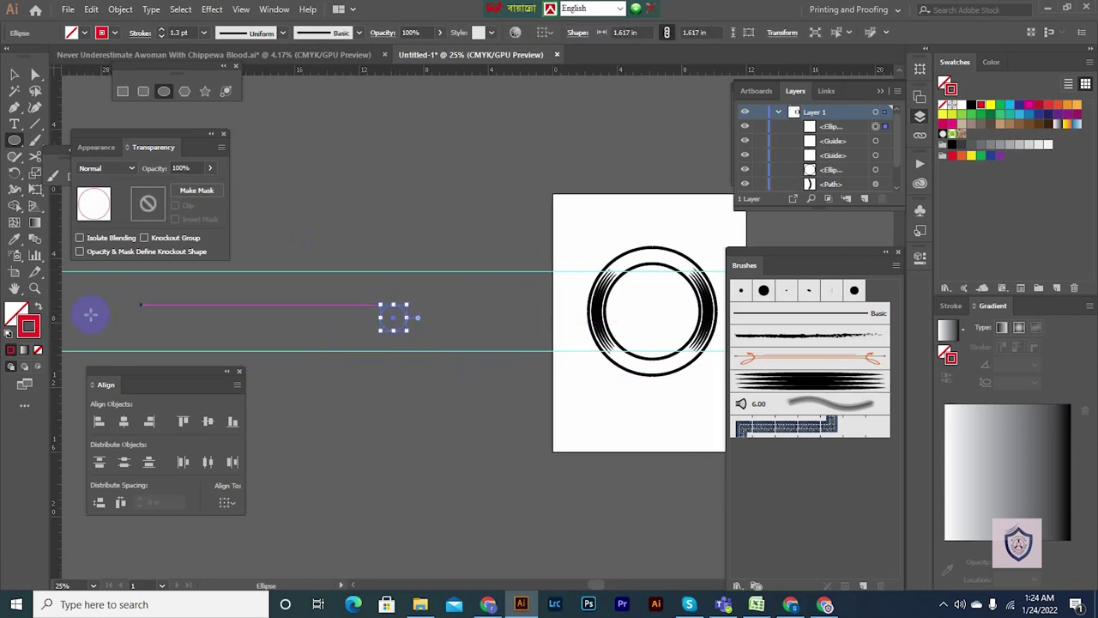
- Give the small circle a solid black fill and no stroke
click(38, 306)
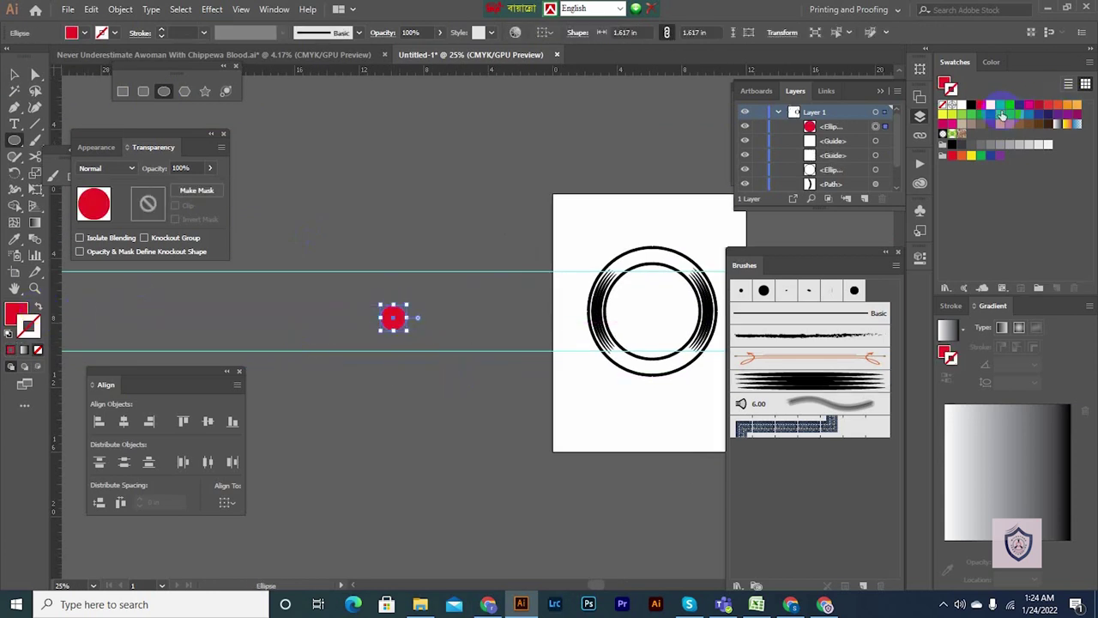
click(970, 104)
key(v)
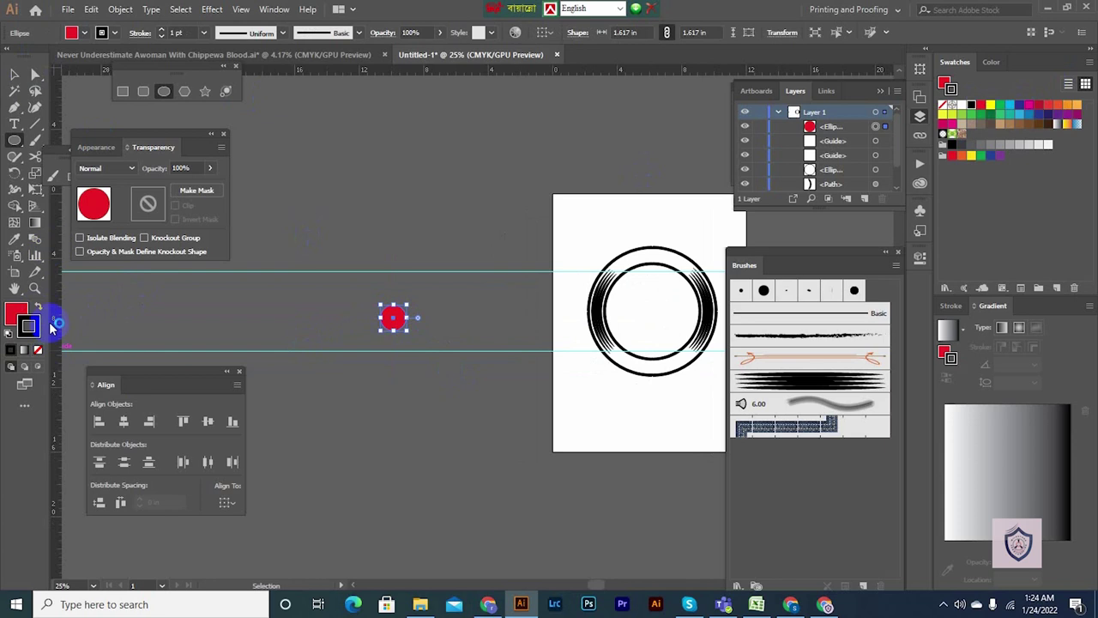
click(38, 307)
click(37, 350)
click(17, 314)
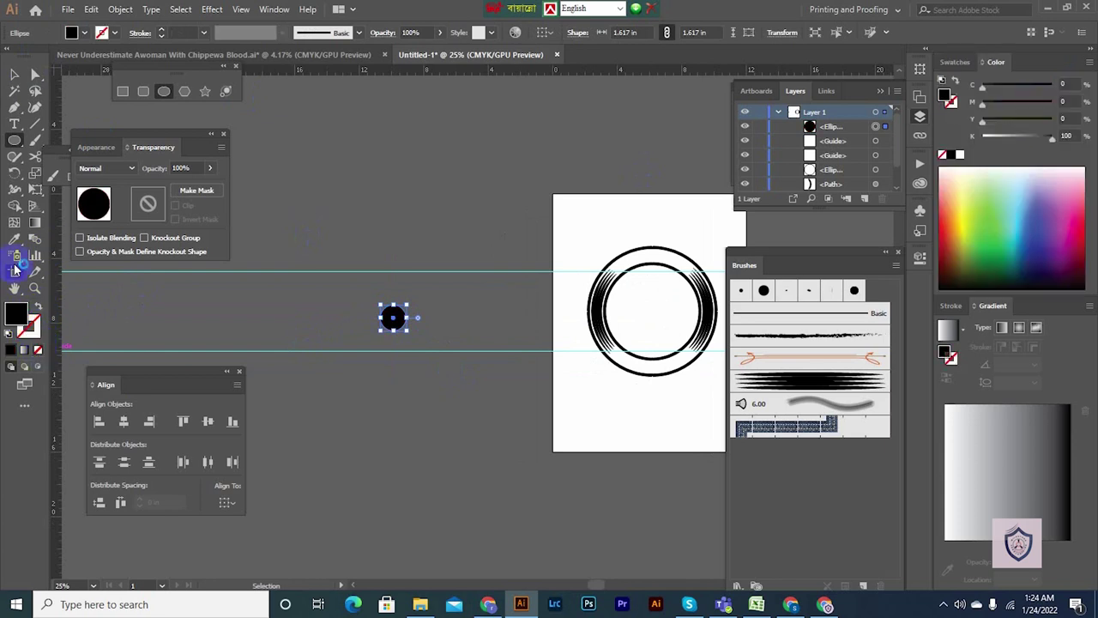
click(12, 77)
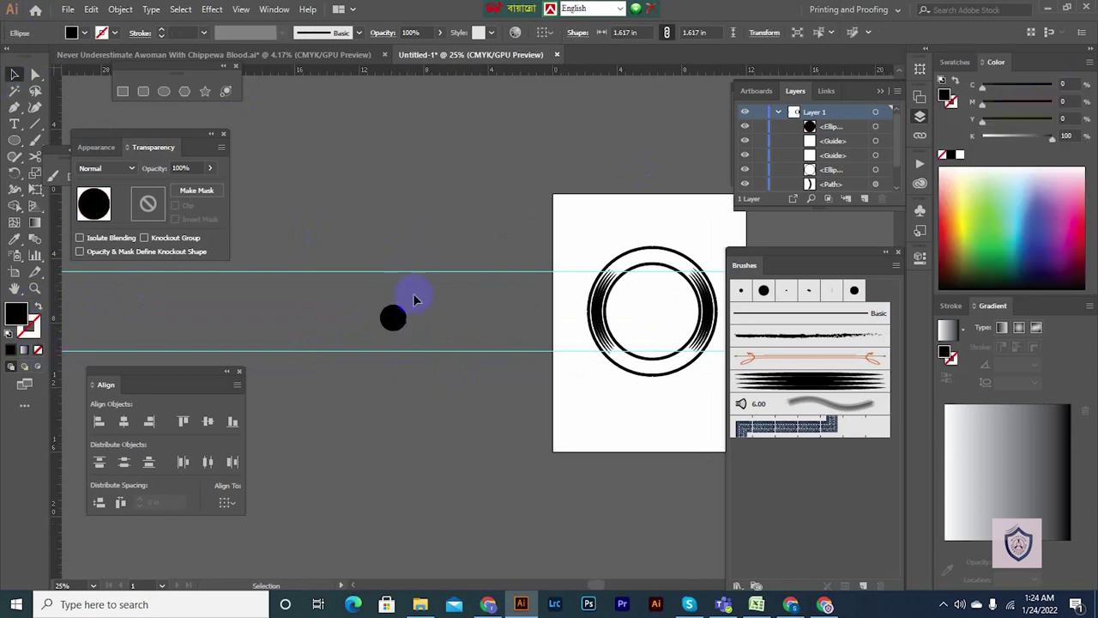
- Move the black circle up and place a horizontal copy beside it so that the two circles partly overlap
scroll(380, 308, up, 3)
click(413, 348)
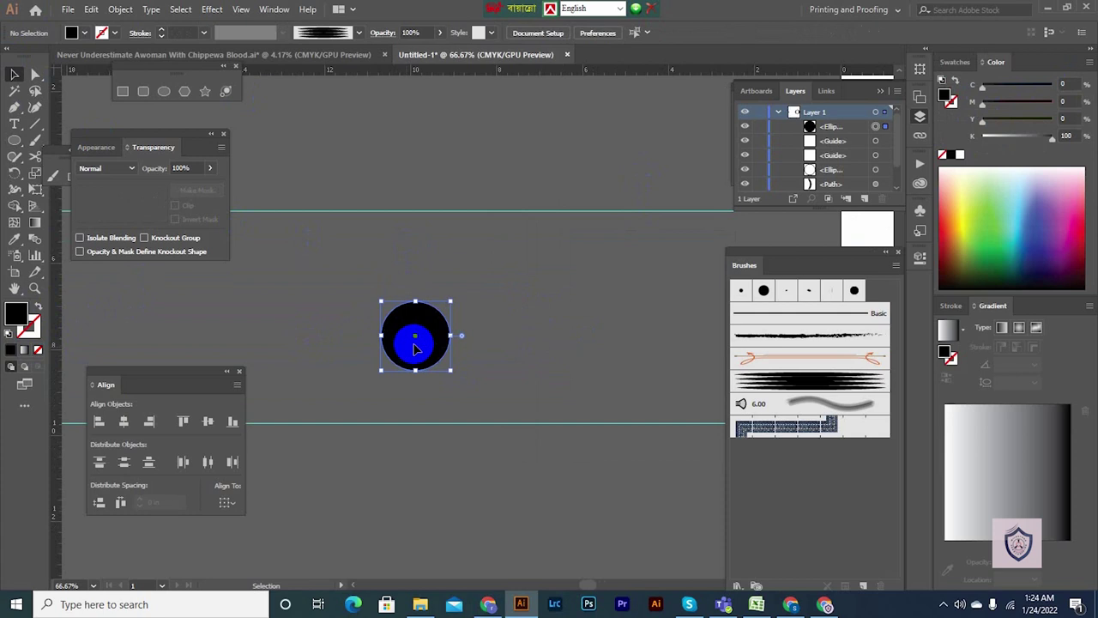
drag(414, 347, 388, 290)
click(380, 338)
- Select both circles and remove their outer parts with Shape Builder, keeping only the lens-shaped overlap
drag(516, 248, 291, 331)
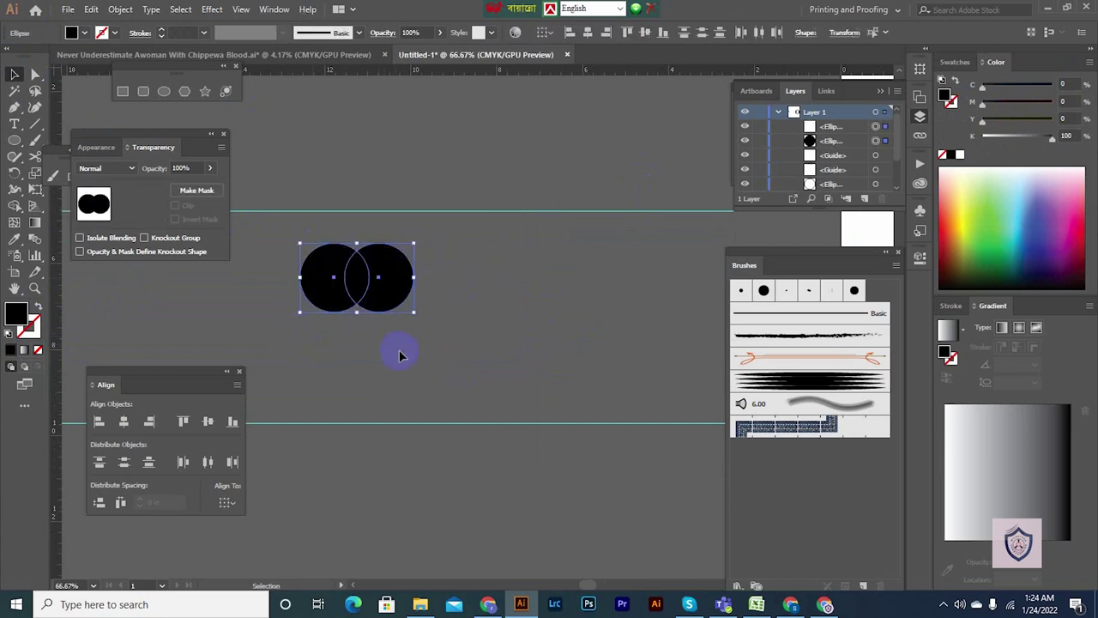
click(15, 206)
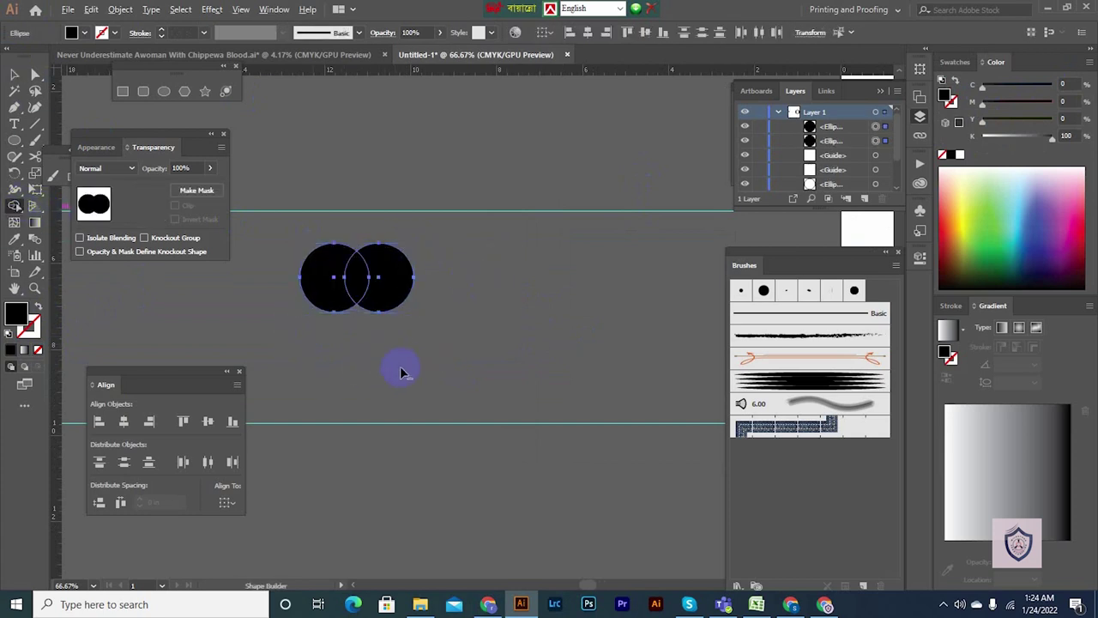
alt+click(399, 288)
alt+click(322, 293)
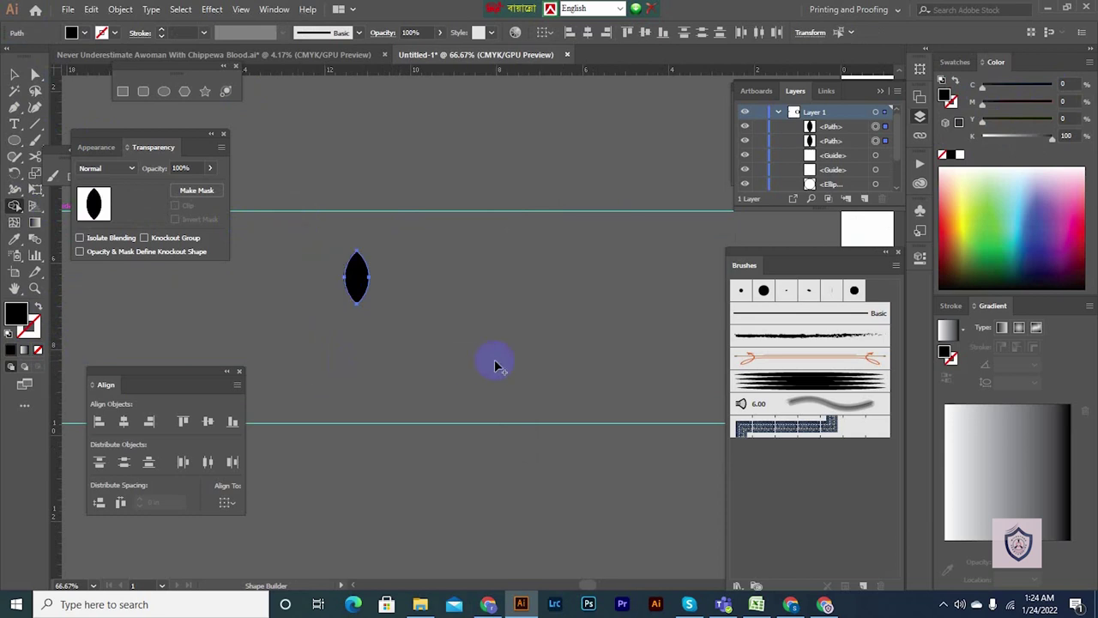
- Select the two stacked lens shapes and unite them into a single leaf with Pathfinder
click(14, 75)
drag(445, 341, 330, 241)
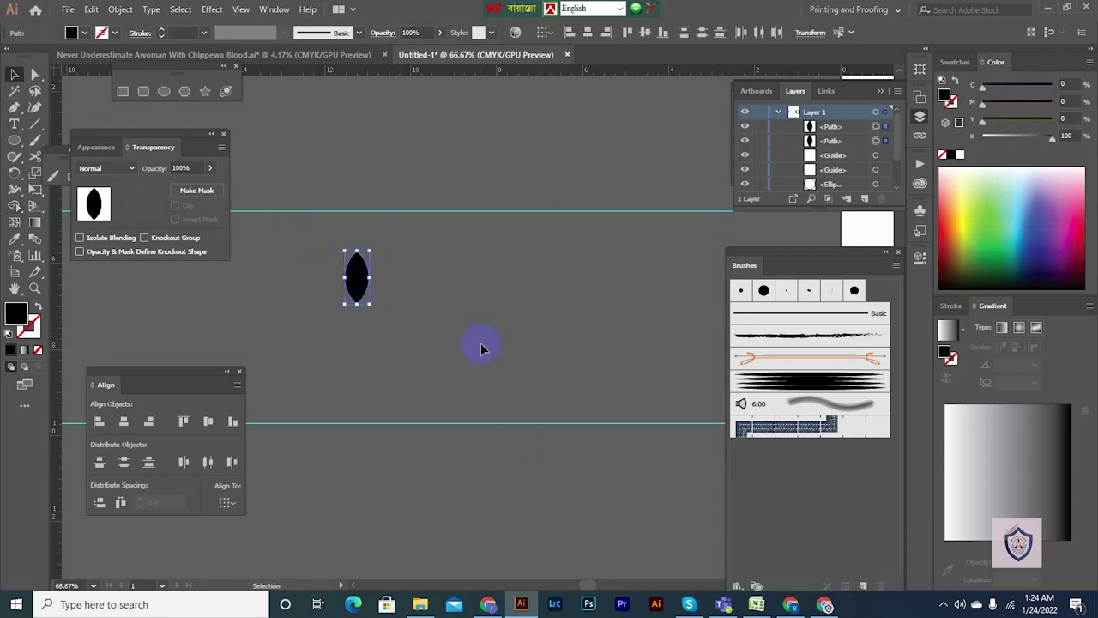
key(ctrl+shift+F9)
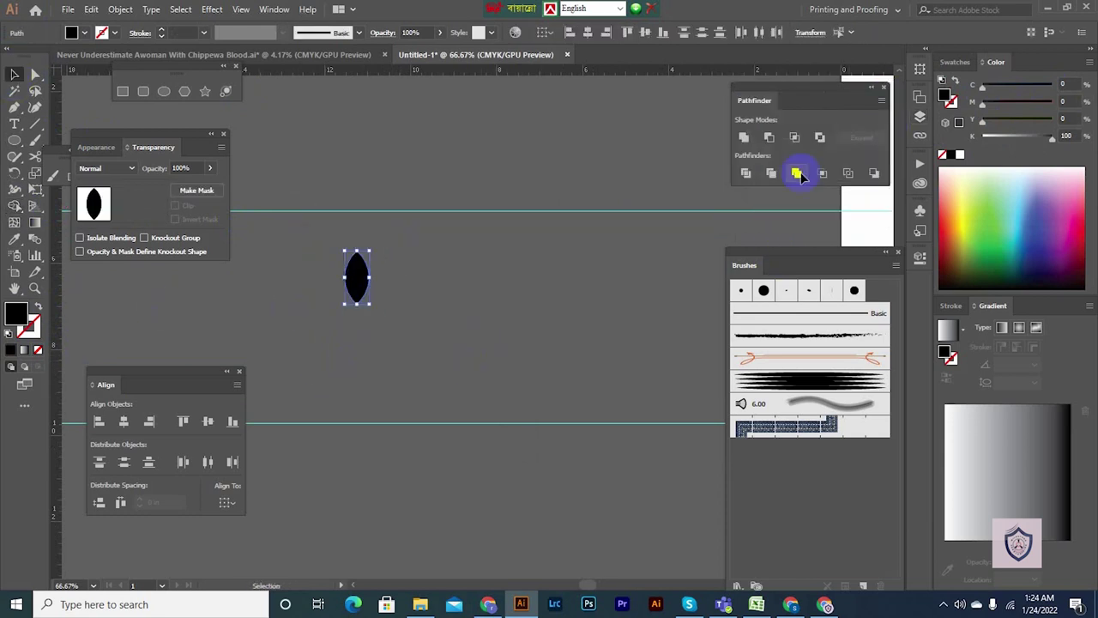
click(743, 139)
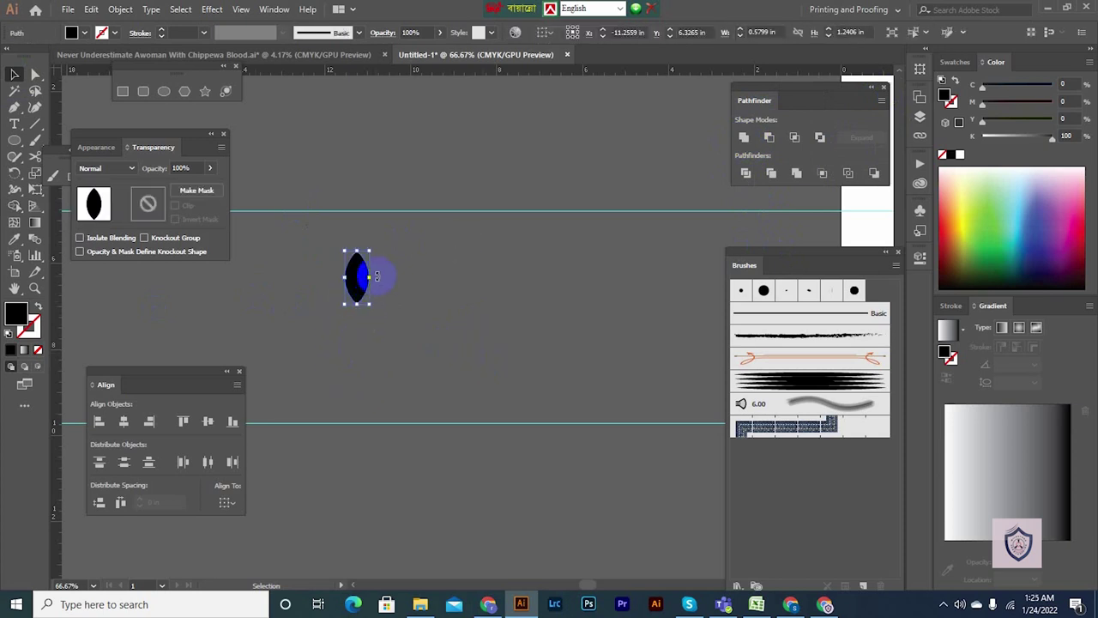
- Rotate the leaf so its top leans to the left and create a reflected copy across the vertical axis
drag(376, 276, 424, 250)
click(325, 319)
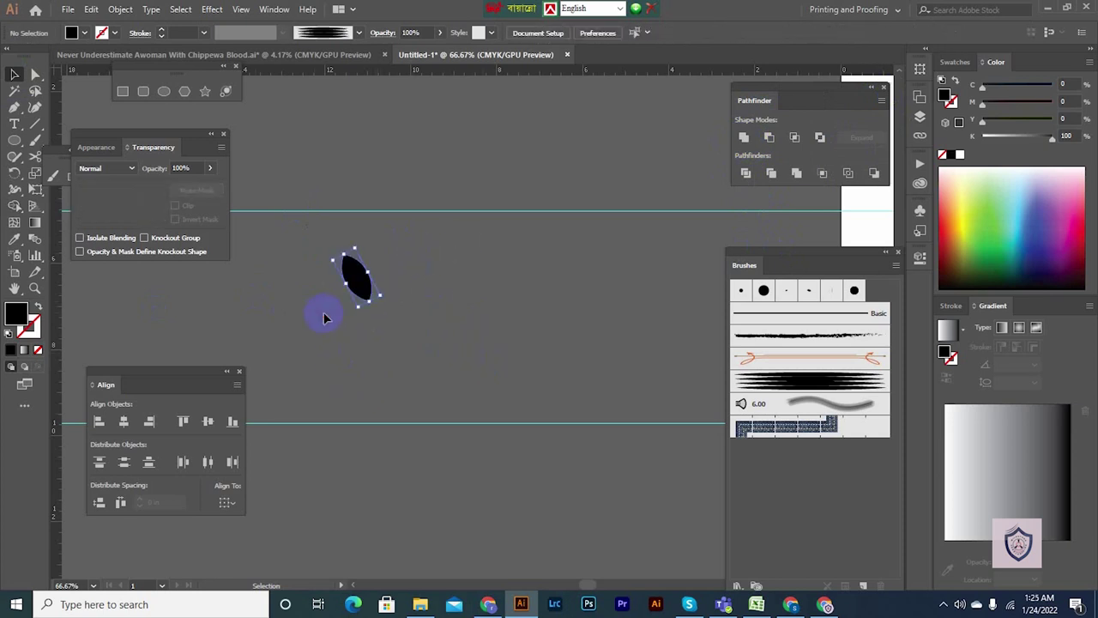
key(ctrl+a)
key(Return)
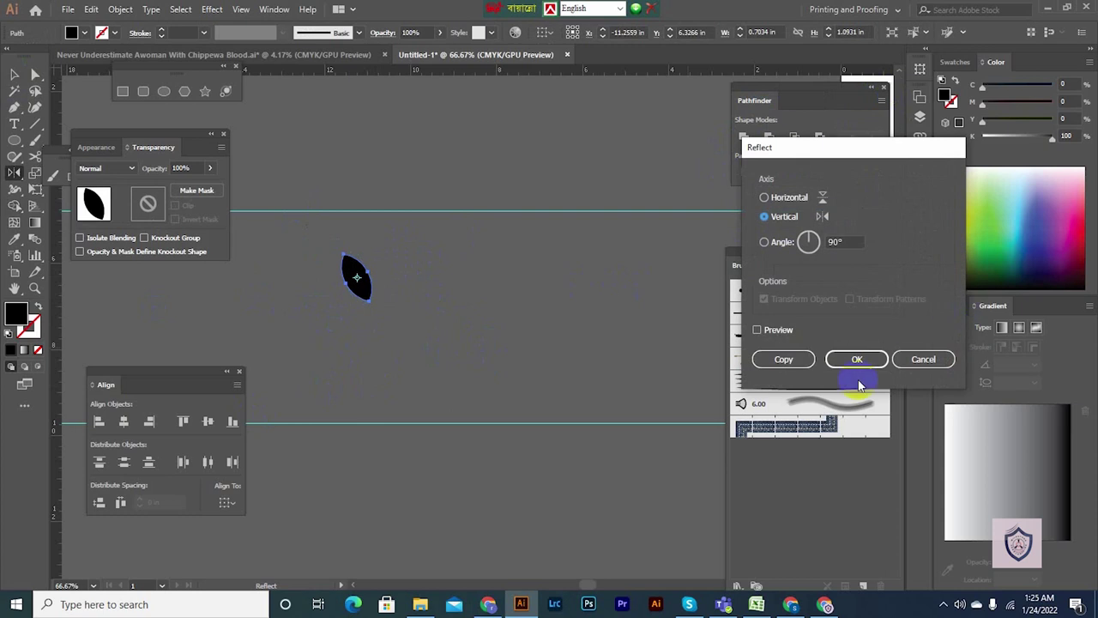
click(784, 359)
click(15, 75)
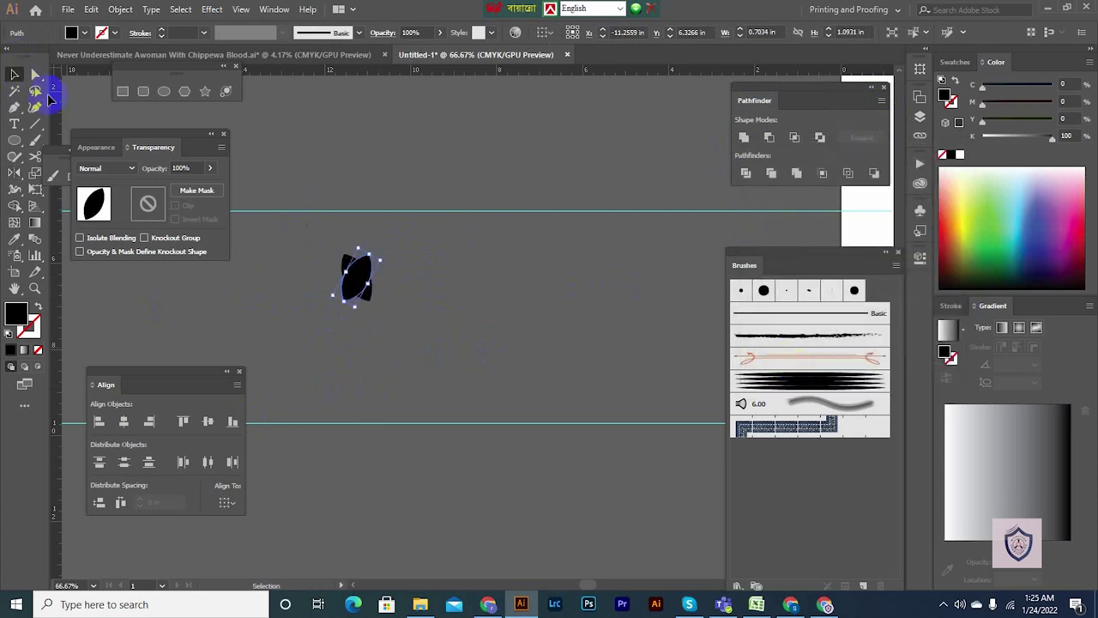
- Move the reflected leaf to the right so the two leaves form a V-shaped pair joined at the base
click(383, 284)
drag(366, 280, 410, 259)
click(466, 253)
- Select the leaf pair, copy it straight down and repeat the copy to stack three pairs vertically
drag(515, 279, 417, 159)
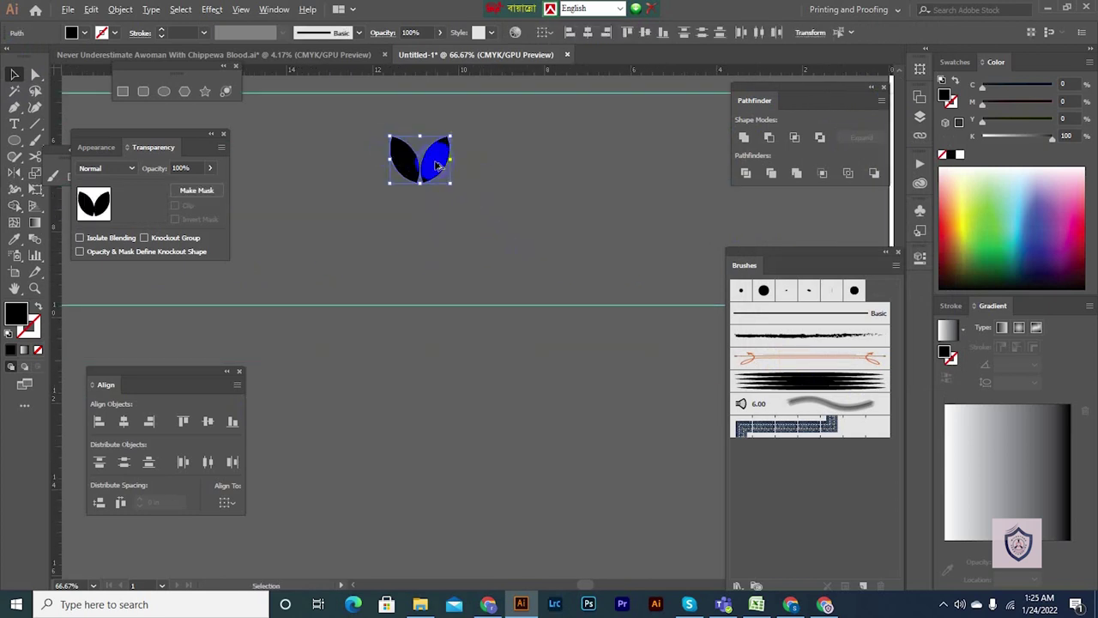
shift+click(436, 167)
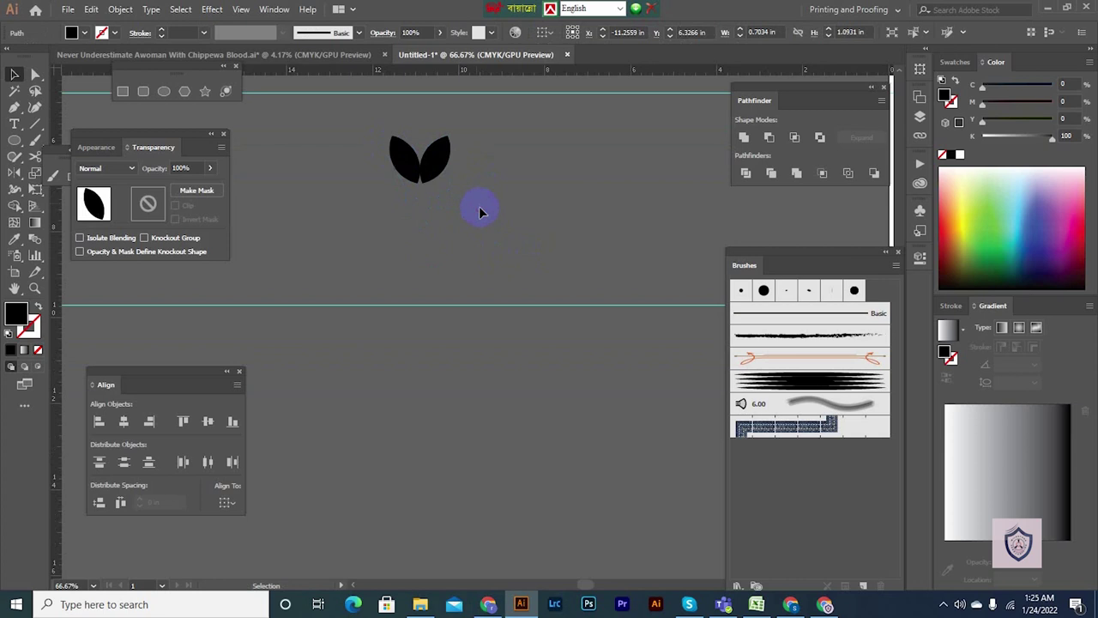
drag(481, 212, 449, 201)
key(ctrl+d)
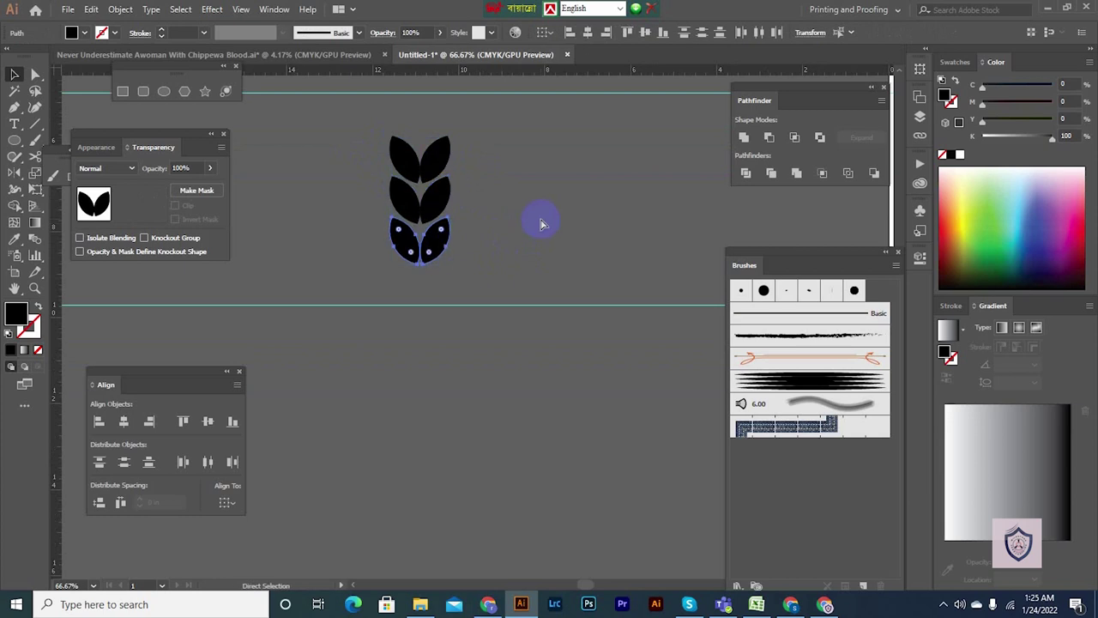
- Repeat the downward copy of the leaf pair until nine pairs are stacked vertically, and deselect them
key(ctrl+d)
key(ctrl+d)
key(ctrl+d)
key(ctrl+d)
key(ctrl+d)
click(506, 248)
scroll(506, 247, down, 2)
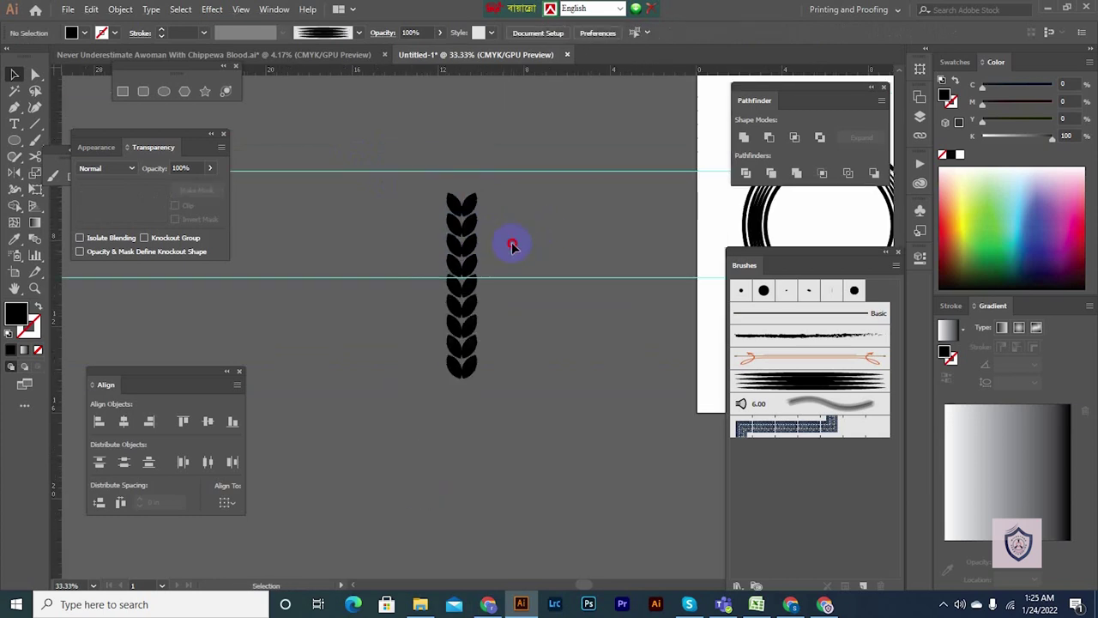
drag(512, 169, 397, 405)
click(569, 307)
drag(548, 262, 519, 270)
click(429, 248)
click(567, 323)
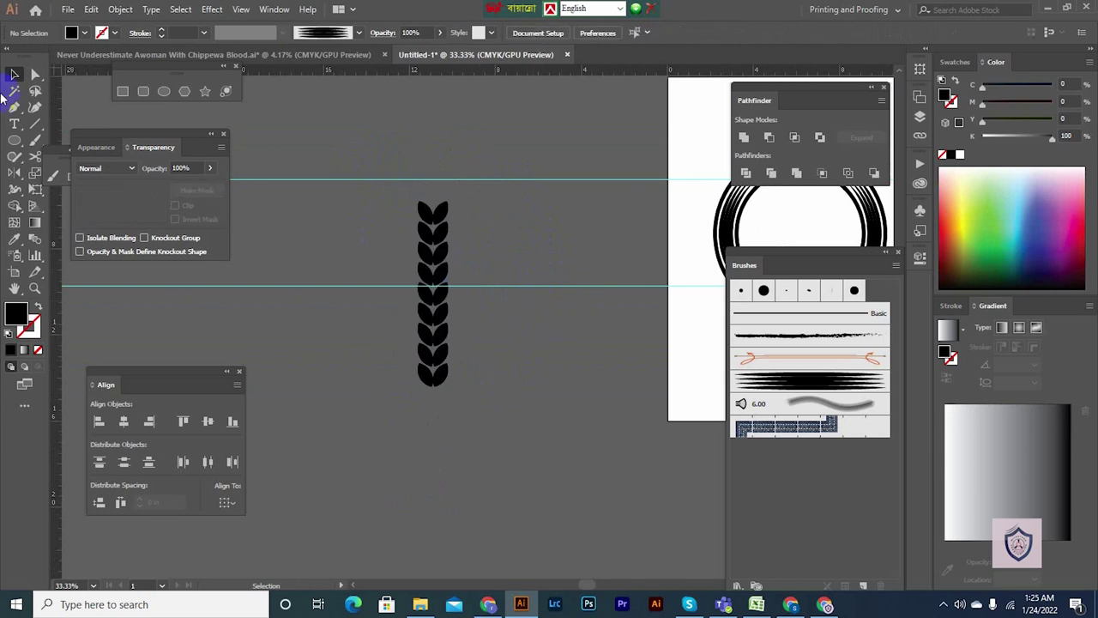
- Draw a vertical line through the centre of the leaf stack, from the top pair to just below the lowest pair
click(36, 126)
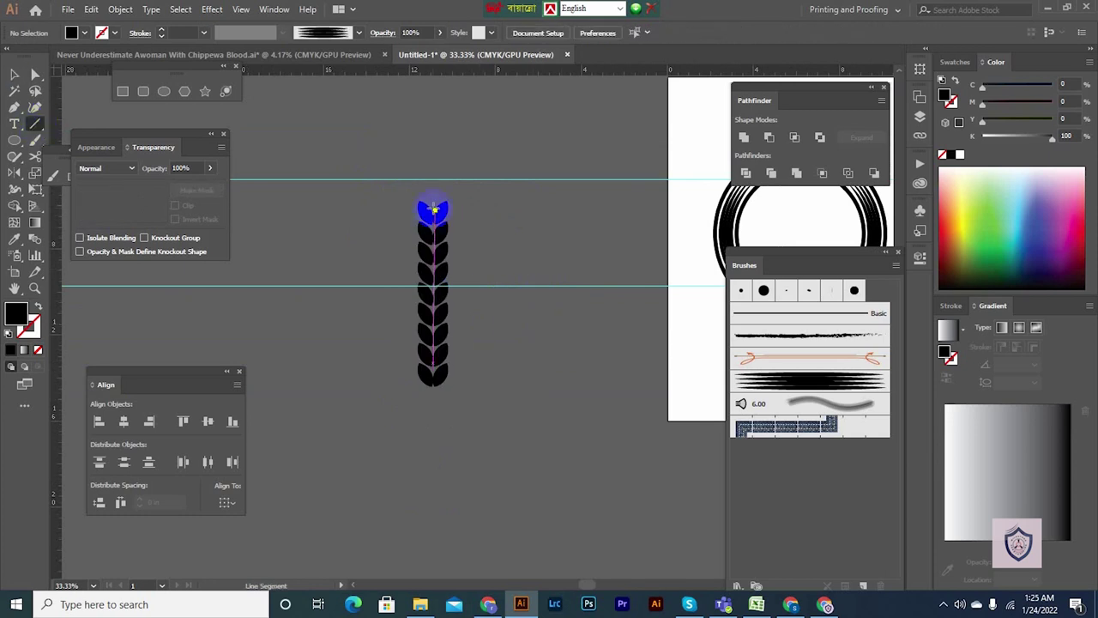
mouse_move(434, 219)
mouse_down()
mouse_move(436, 368)
mouse_move(450, 417)
mouse_up()
scroll(415, 378, up, 5)
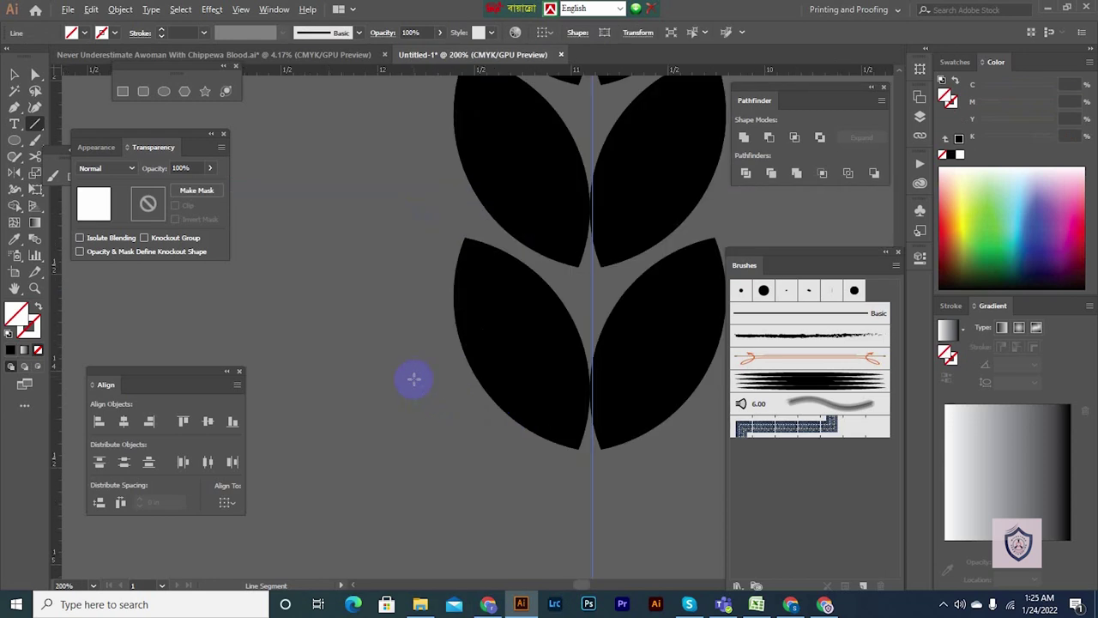
scroll(413, 374, down, 5)
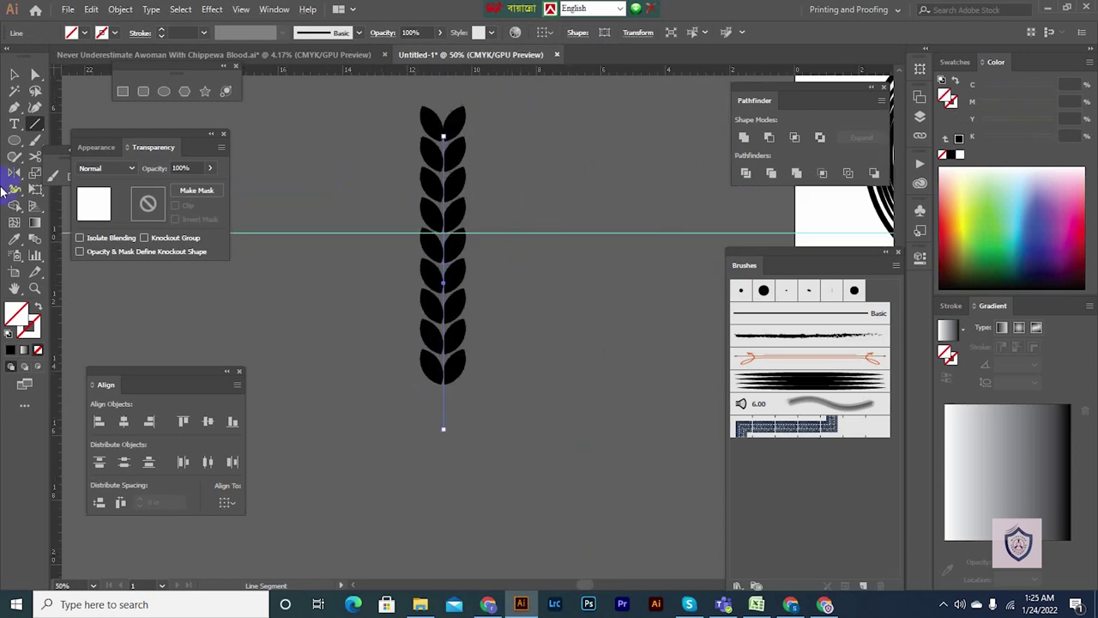
- Give the centre line a black 15 pt stroke with a tapered width profile
click(10, 350)
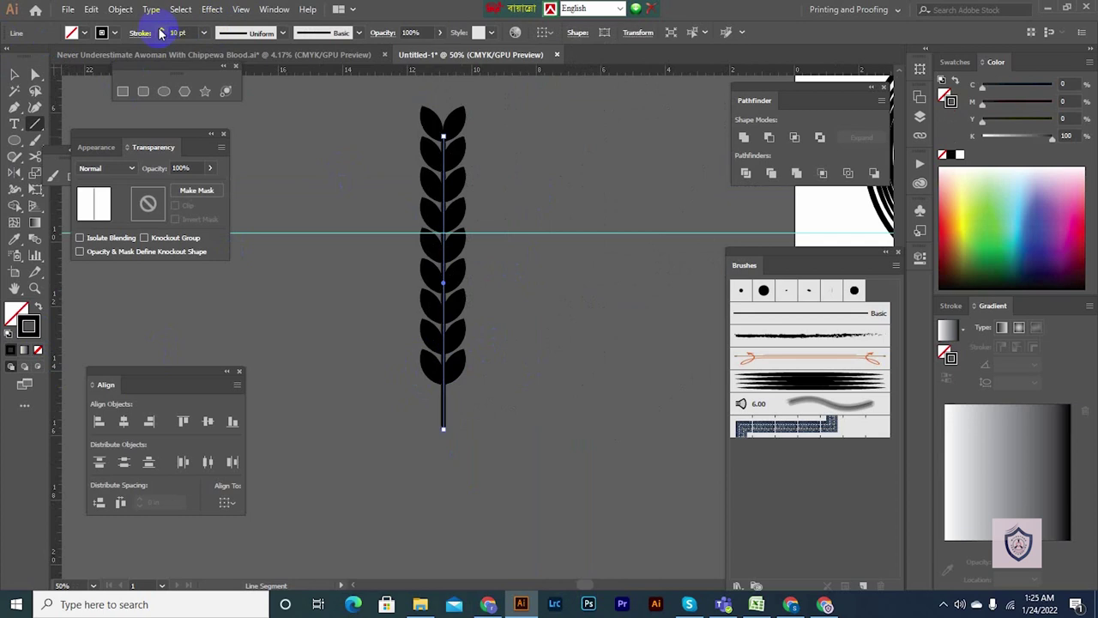
click(283, 32)
click(236, 128)
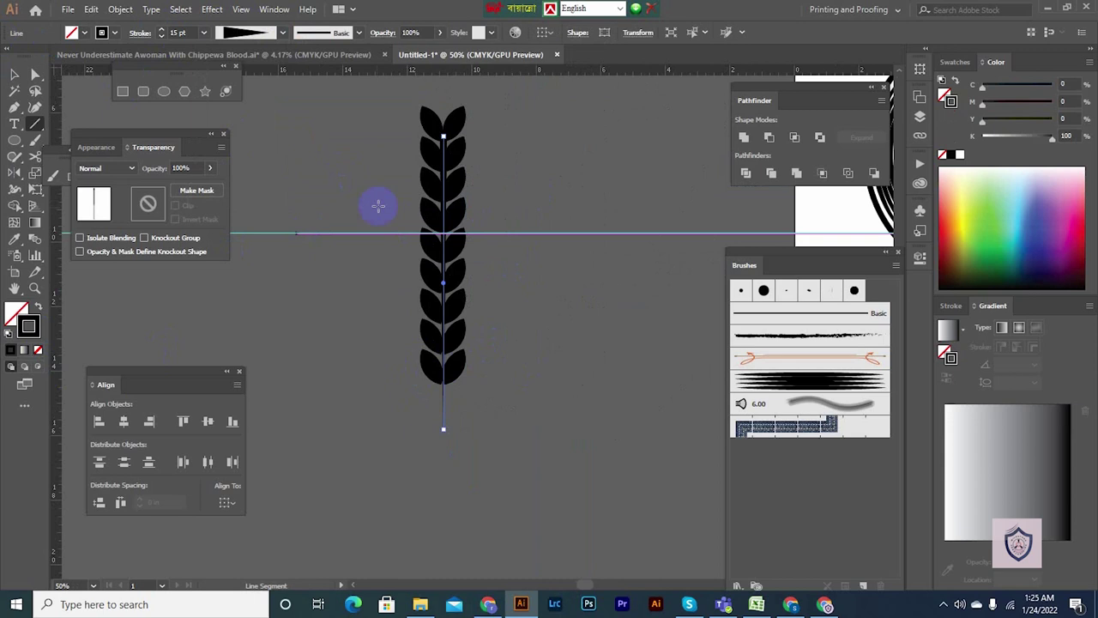
drag(432, 154, 474, 153)
click(16, 76)
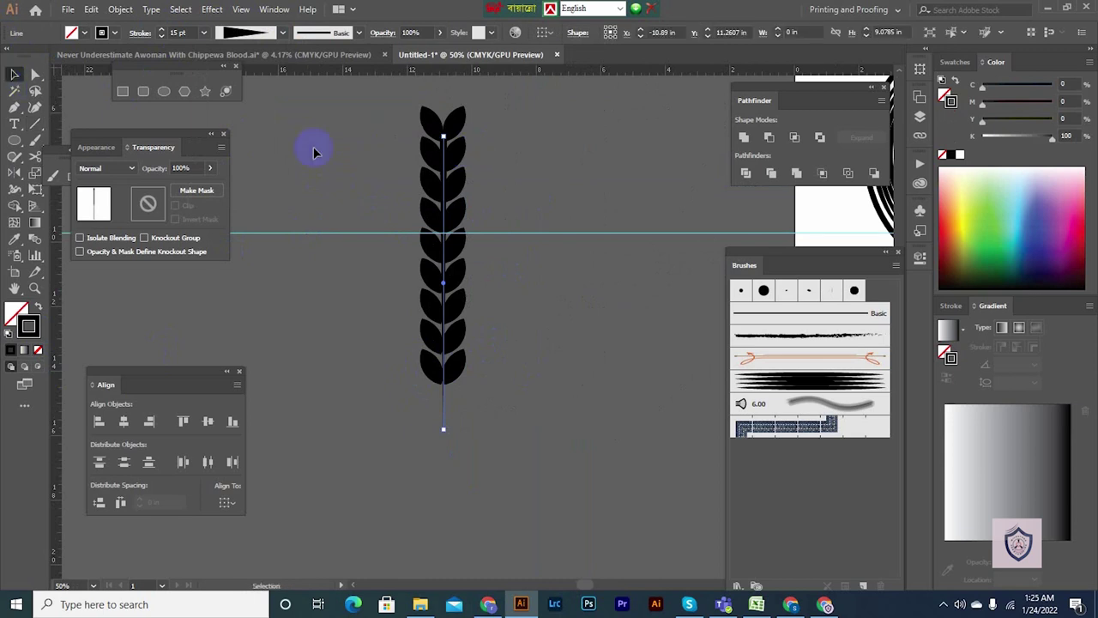
- Reflect the tapered stem line so its thick end forms the base below the leaves, and deselect it
key(o)
key(Return)
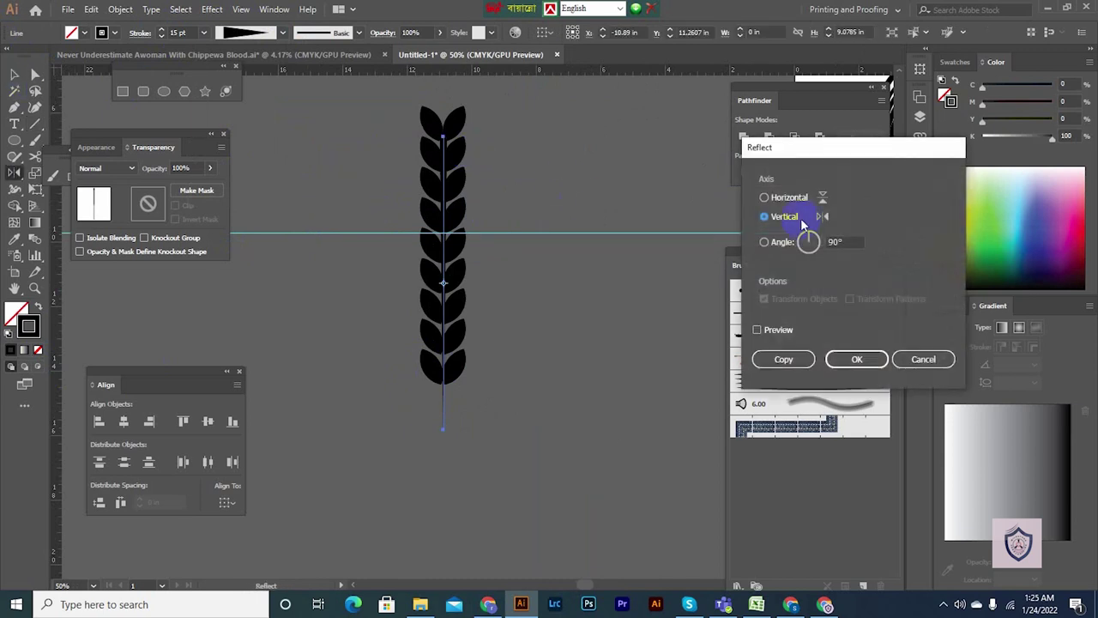
click(843, 359)
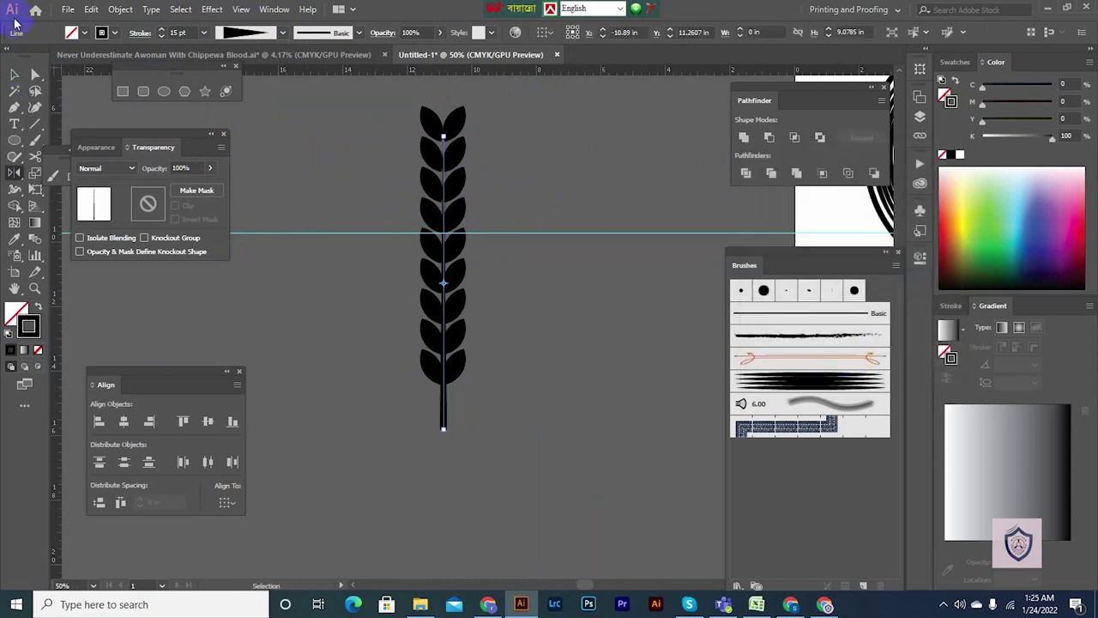
click(13, 75)
click(525, 181)
scroll(532, 215, right, 1)
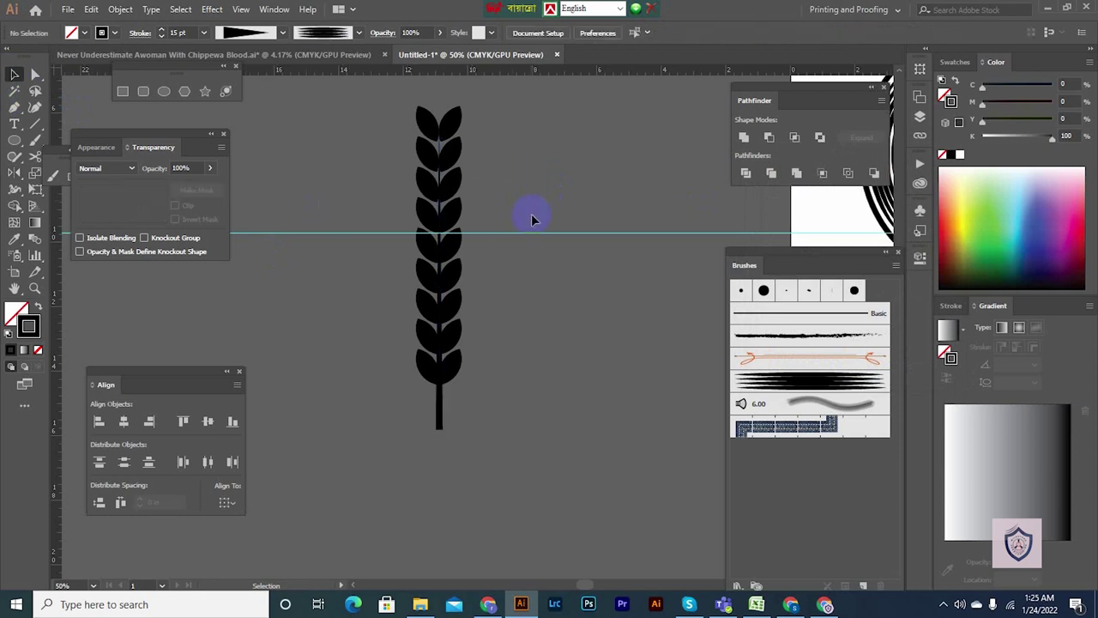
- Select all the leaves with the stem and create a new art brush from them with the default options
drag(535, 132, 347, 372)
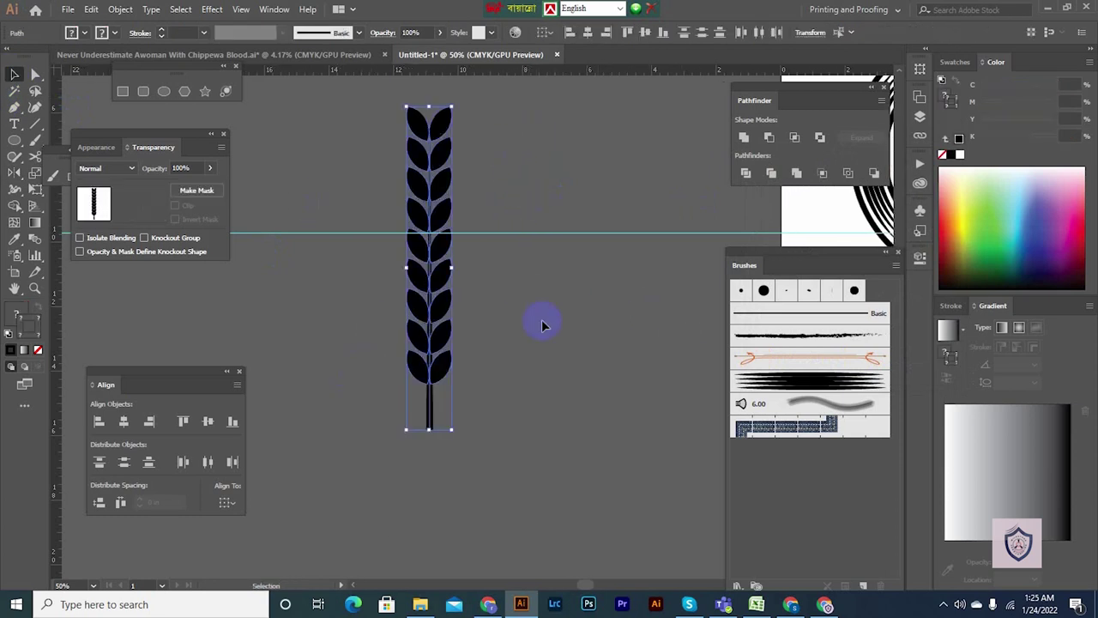
click(865, 585)
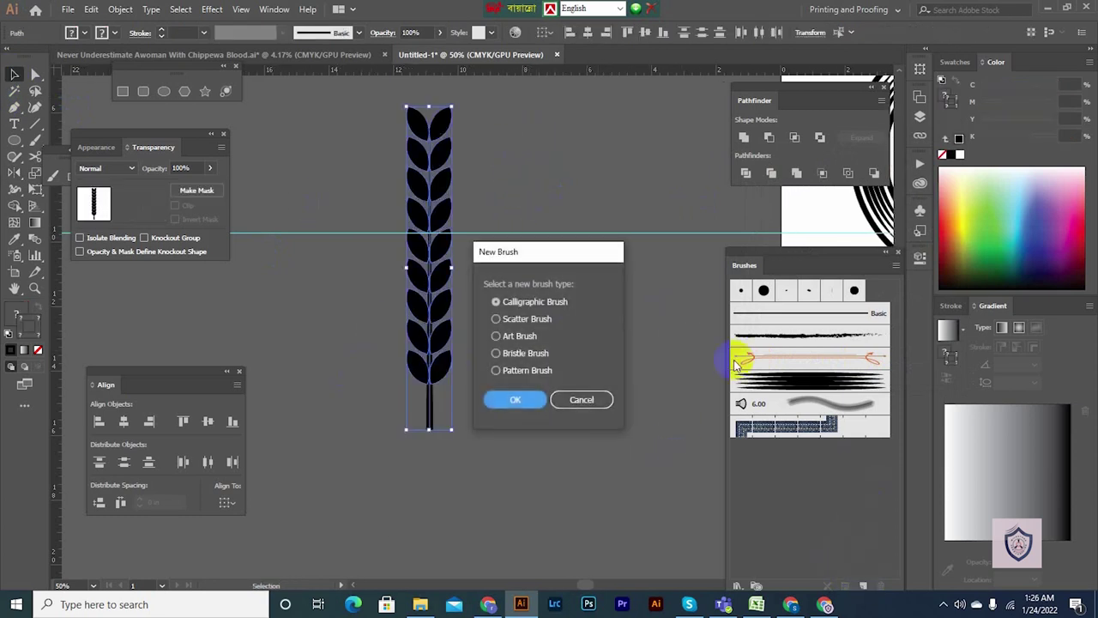
click(518, 341)
click(510, 399)
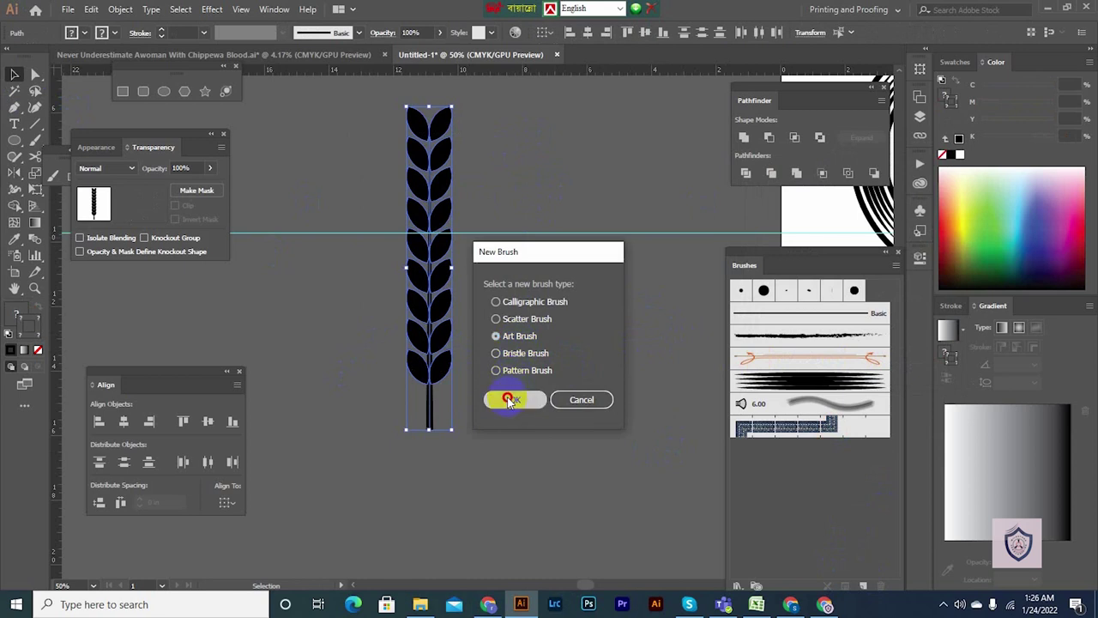
click(974, 511)
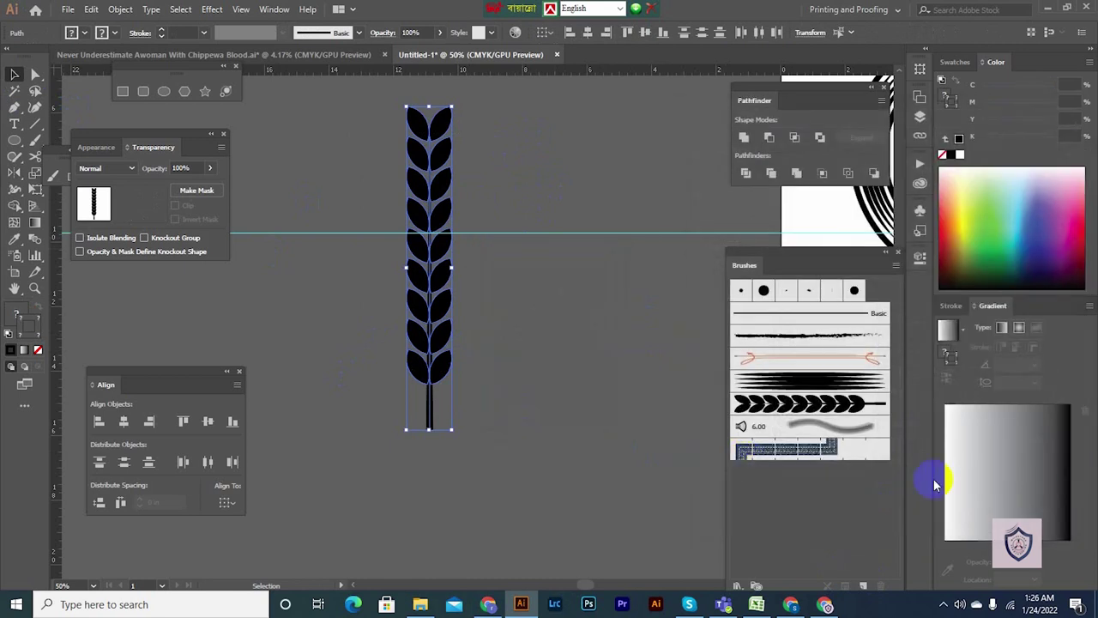
- Select both side arcs between the badge rings and try the new leaf art brush on them
click(618, 409)
drag(617, 290, 507, 329)
drag(560, 379, 448, 382)
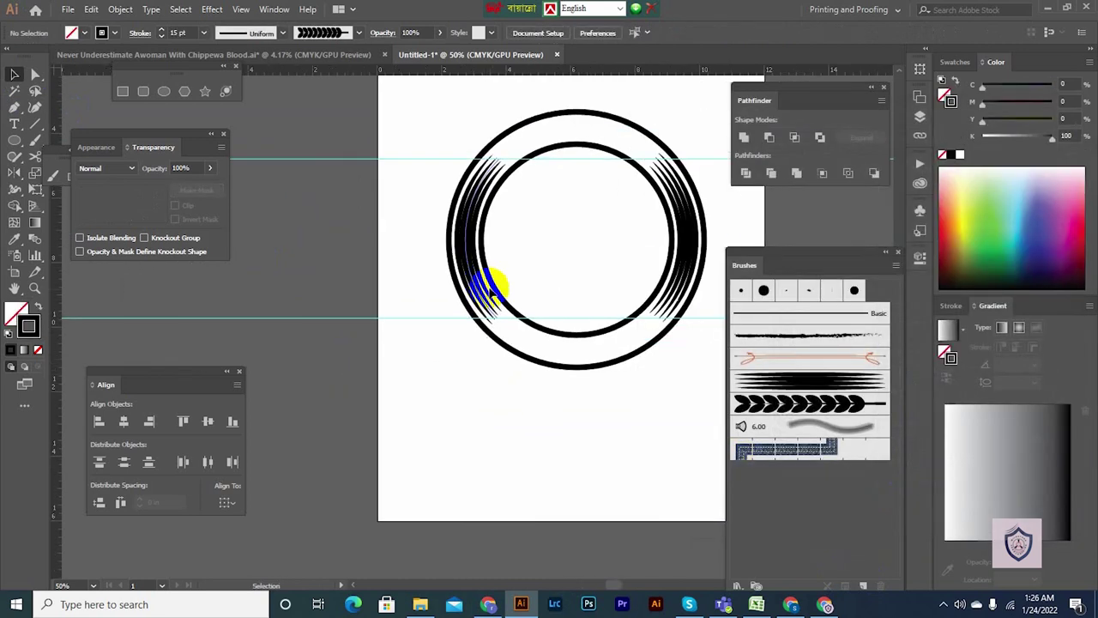
click(483, 286)
shift+click(680, 285)
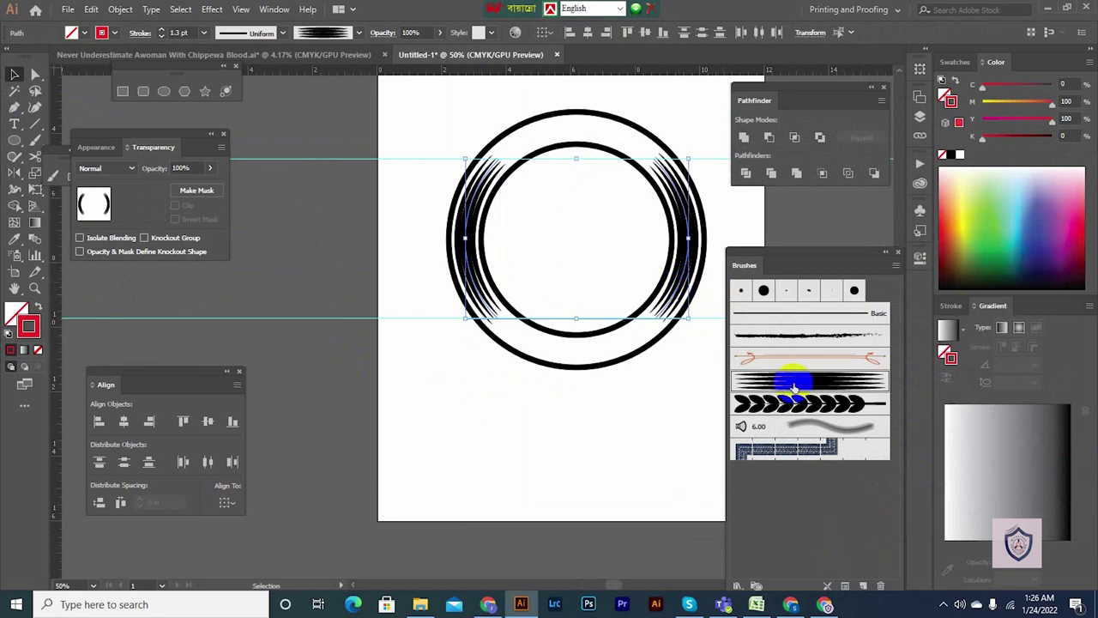
click(782, 405)
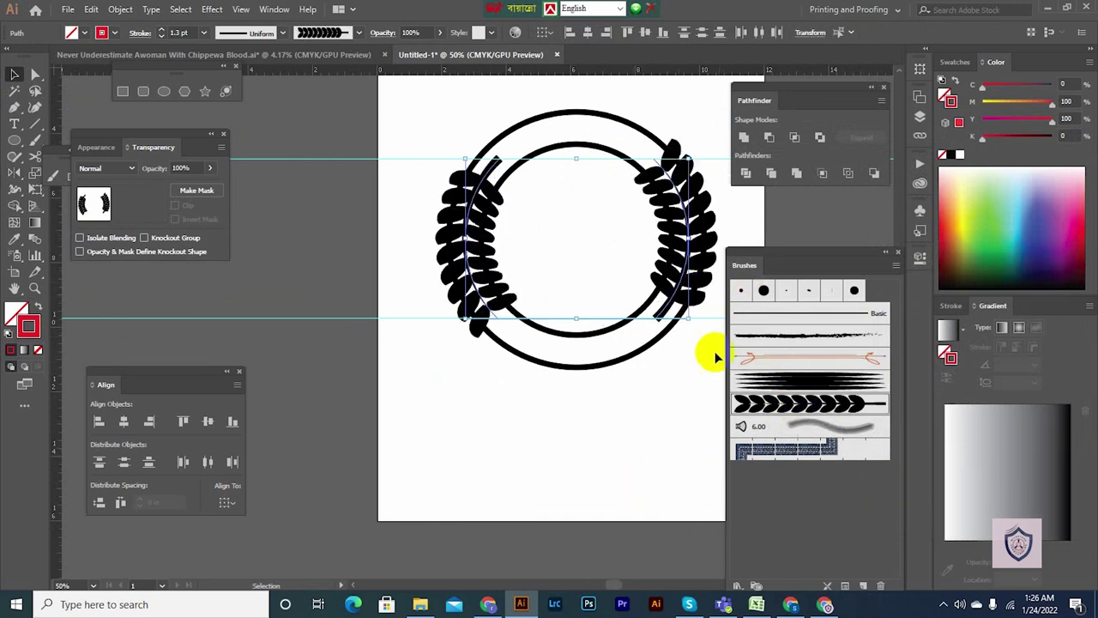
- Preview Flip Along in the leaf brush's options and discard the change
double_click(806, 405)
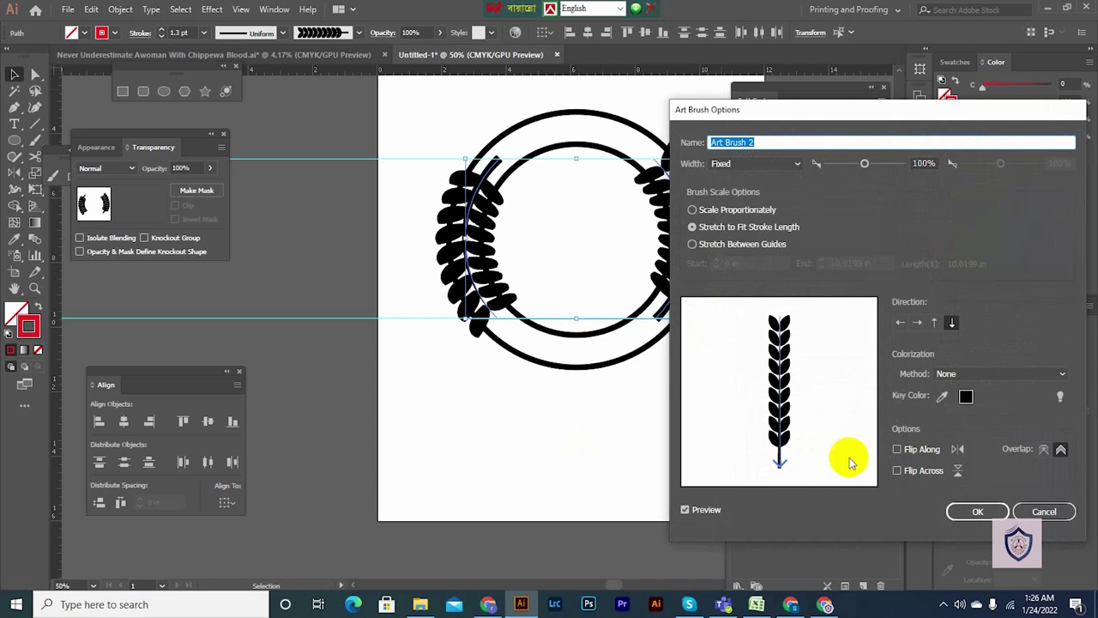
click(1055, 510)
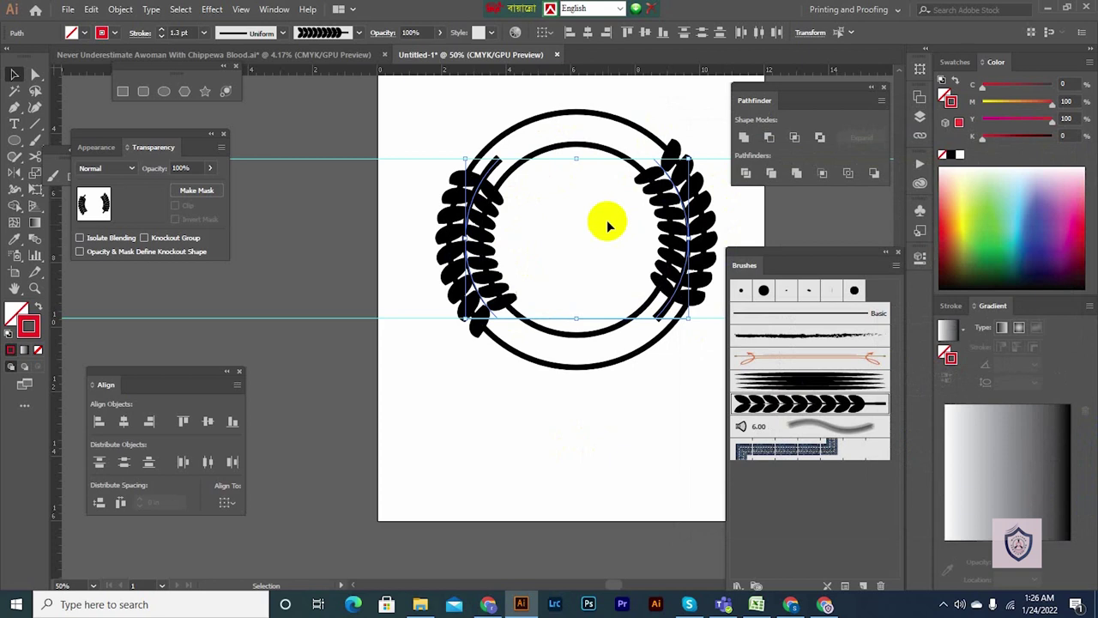
double_click(846, 411)
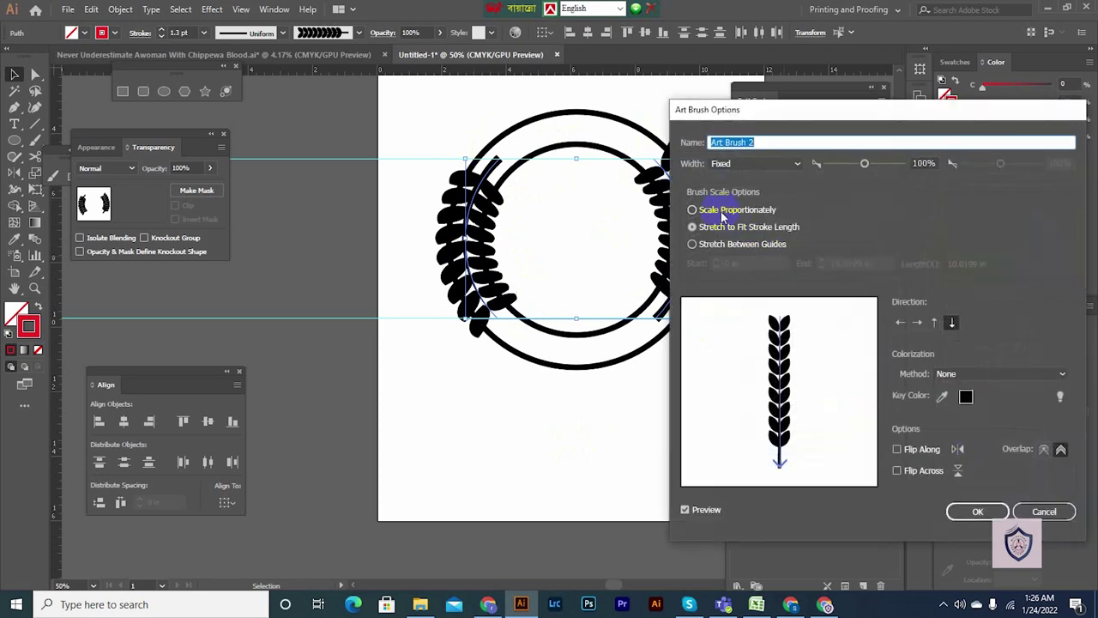
click(919, 455)
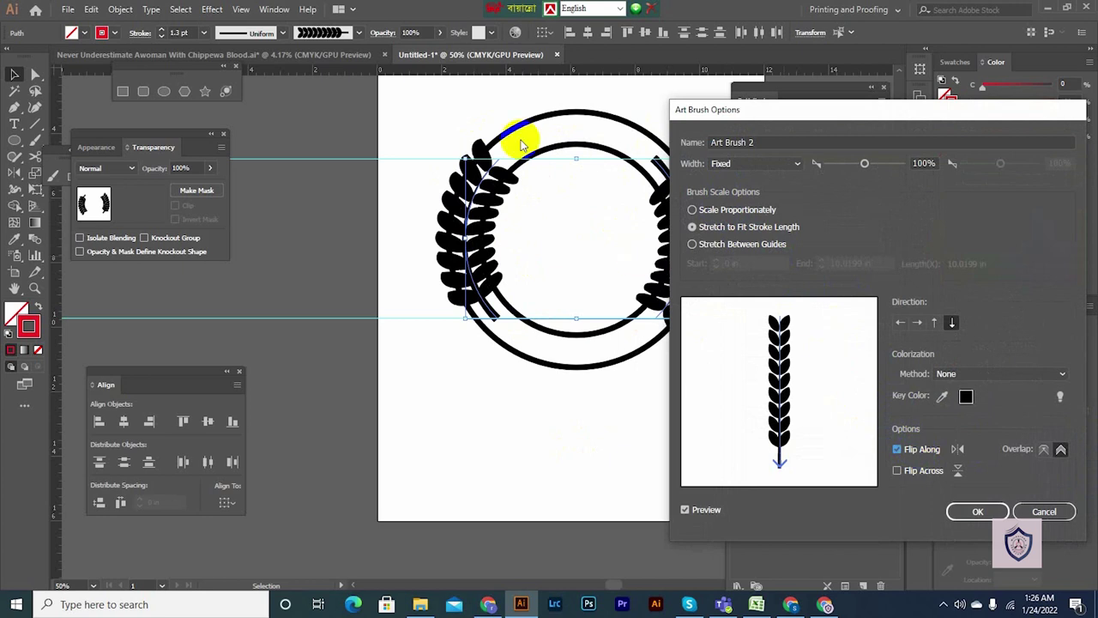
click(1044, 513)
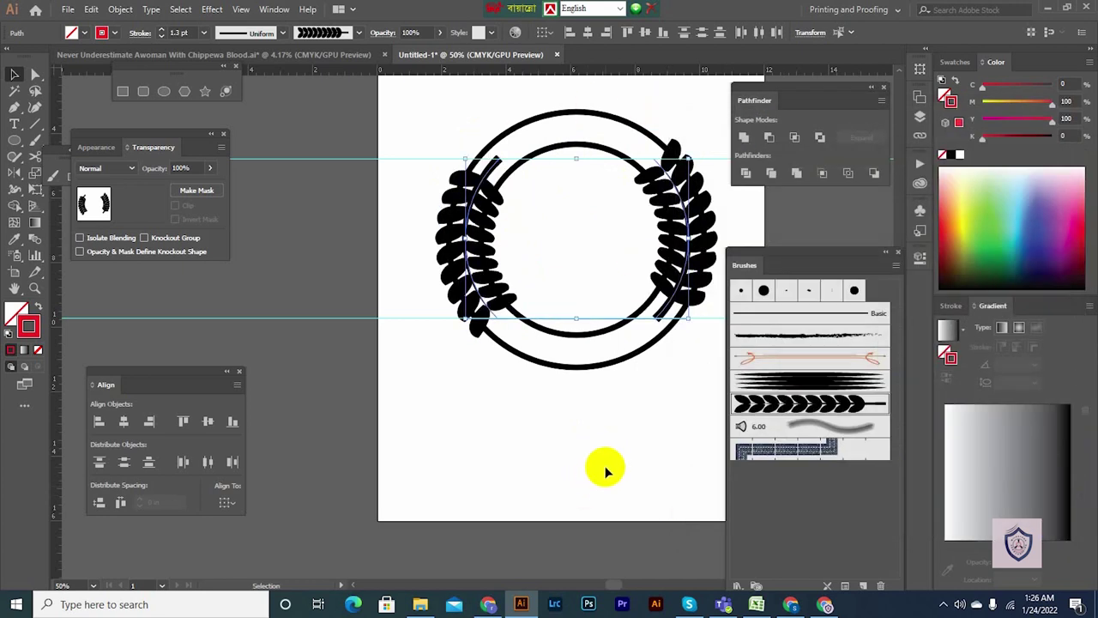
- Undo applying the leaf brush to the two side arcs
key(a)
key(ctrl+z)
key(v)
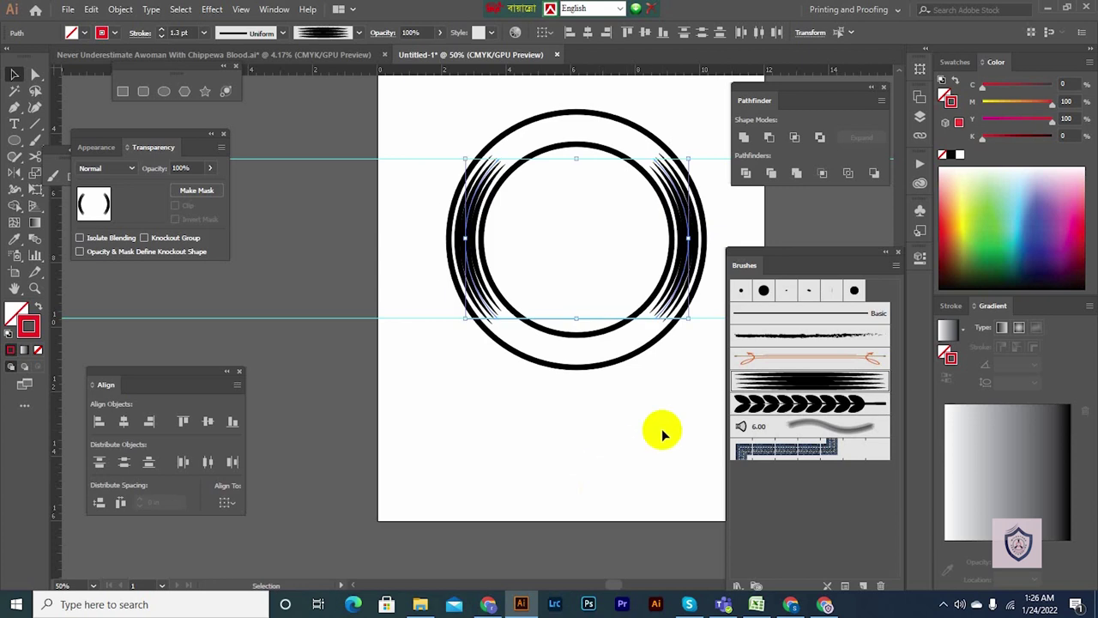
- Apply the leaf art brush to the right arc and the left arc of the badge, one at a time
click(689, 259)
click(786, 403)
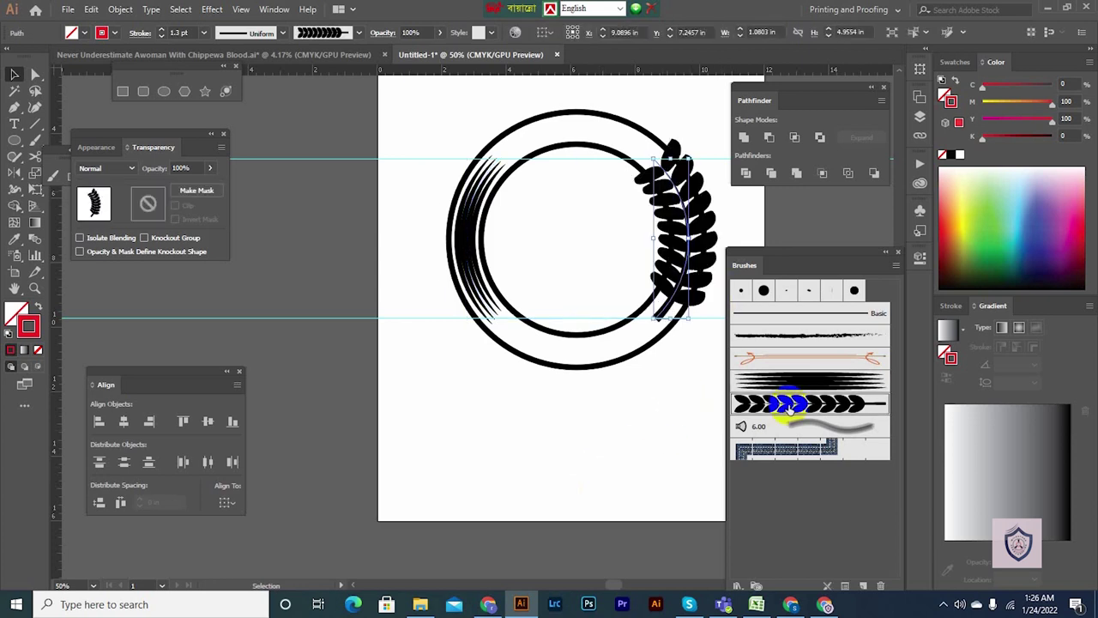
click(468, 238)
click(856, 405)
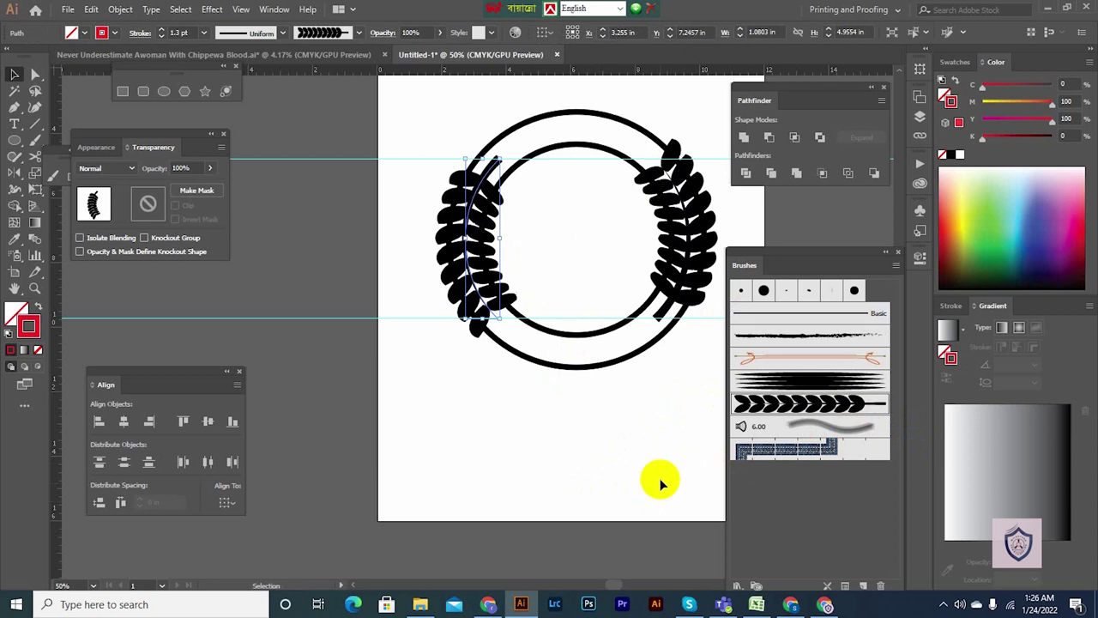
- Edit the leaf brush's options to enable Flip Along and Flip Across and to use Scale Proportionately
click(820, 405)
double_click(821, 409)
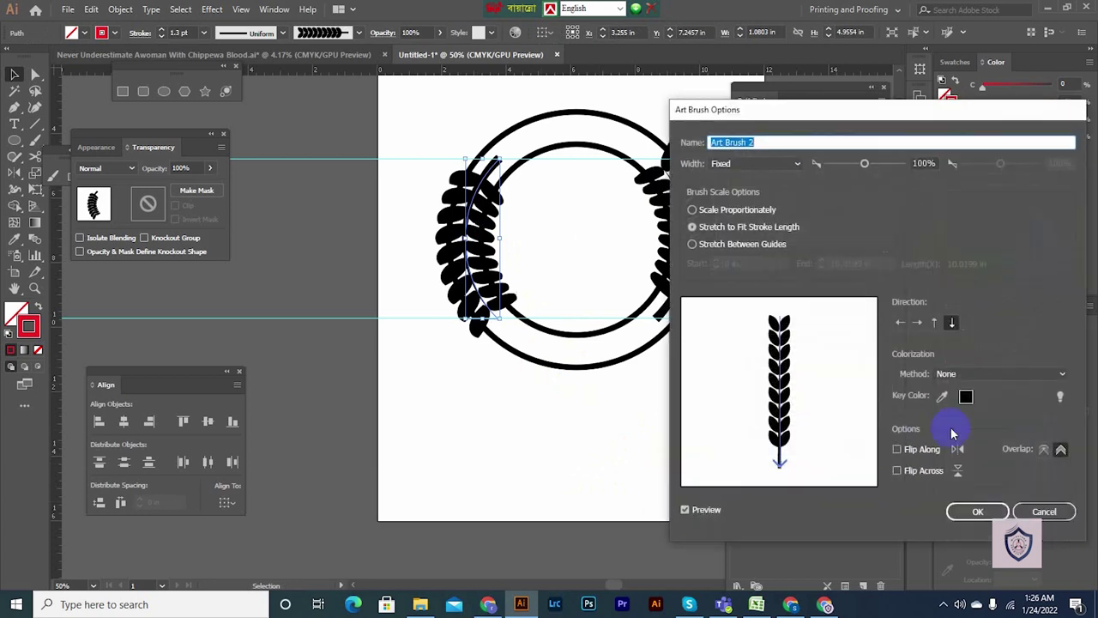
click(898, 450)
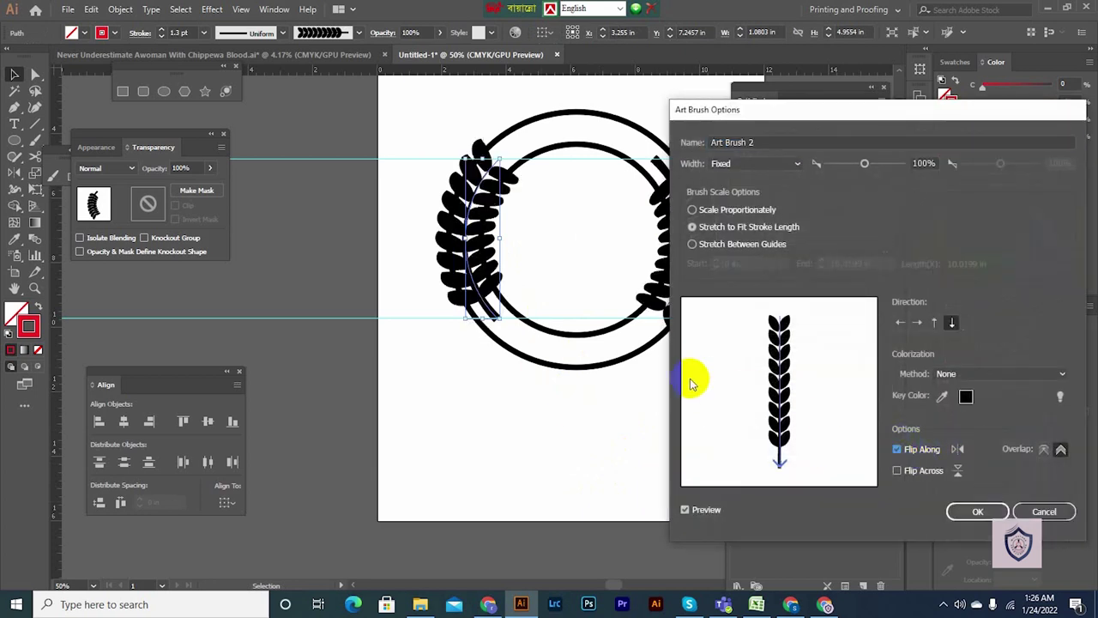
click(686, 266)
click(898, 449)
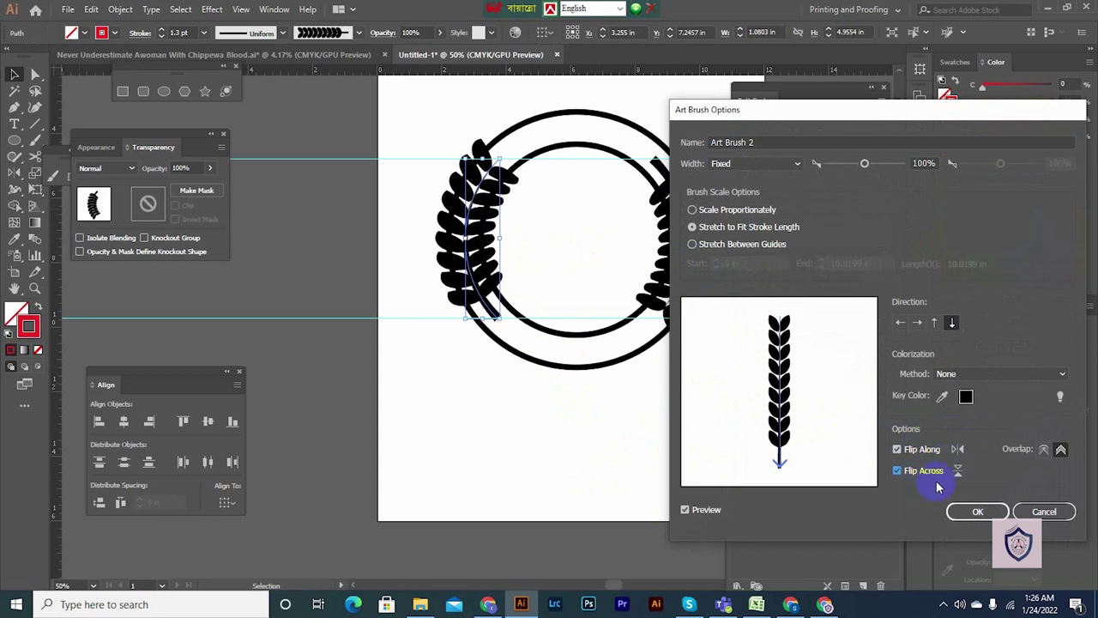
click(720, 215)
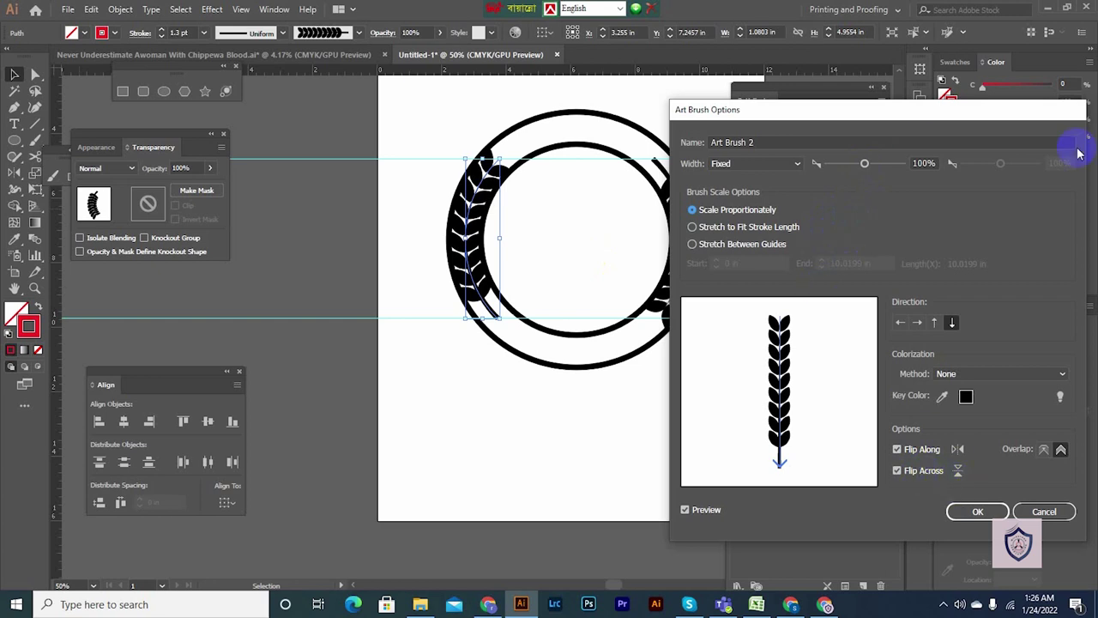
- Turn off Flip Along for the leaf brush and apply the option changes to the existing strokes
mouse_move(967, 117)
mouse_down()
mouse_move(441, 108)
mouse_move(453, 98)
mouse_up()
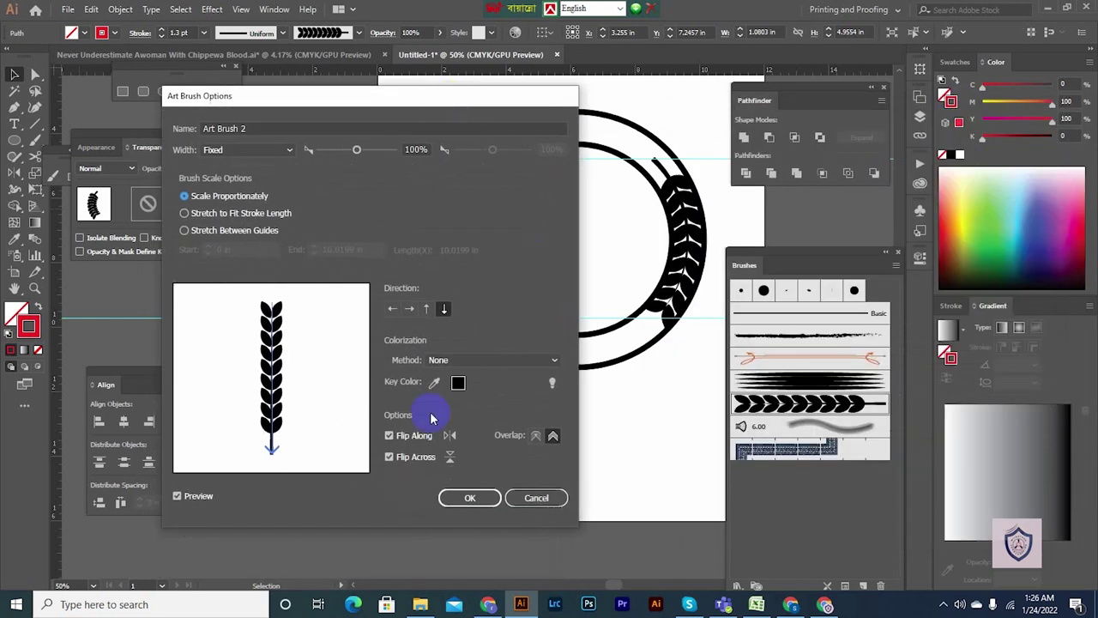
click(391, 436)
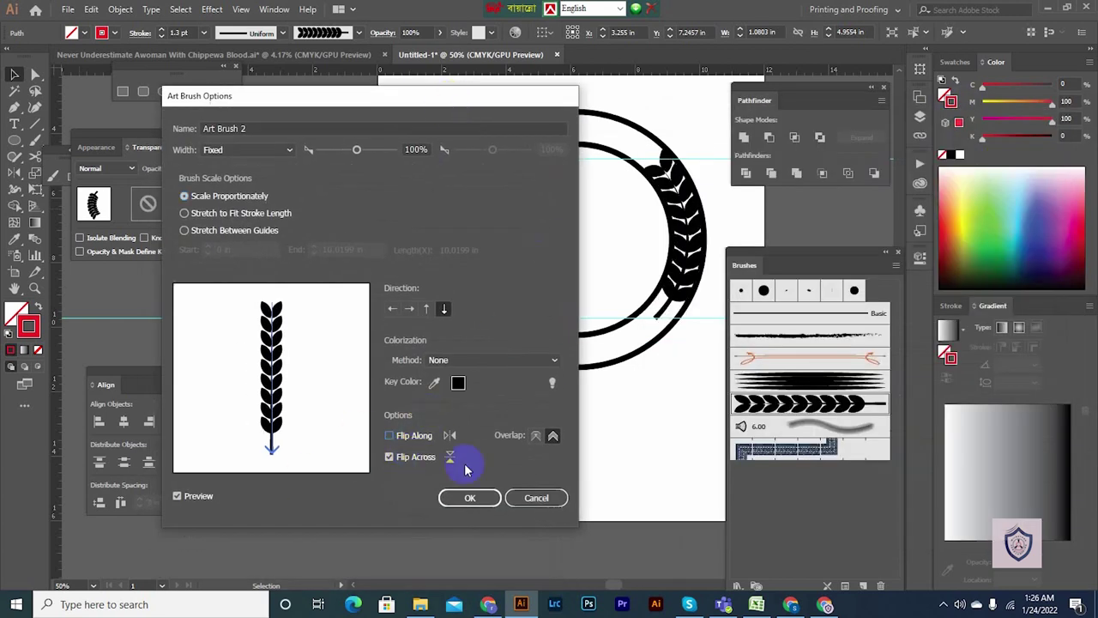
click(469, 498)
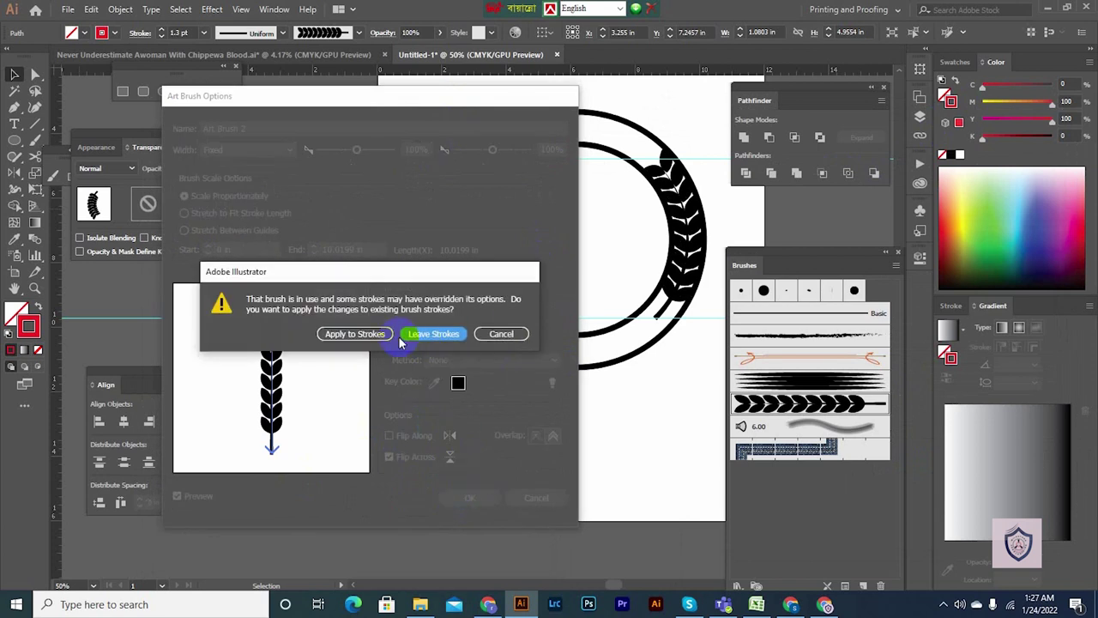
click(362, 333)
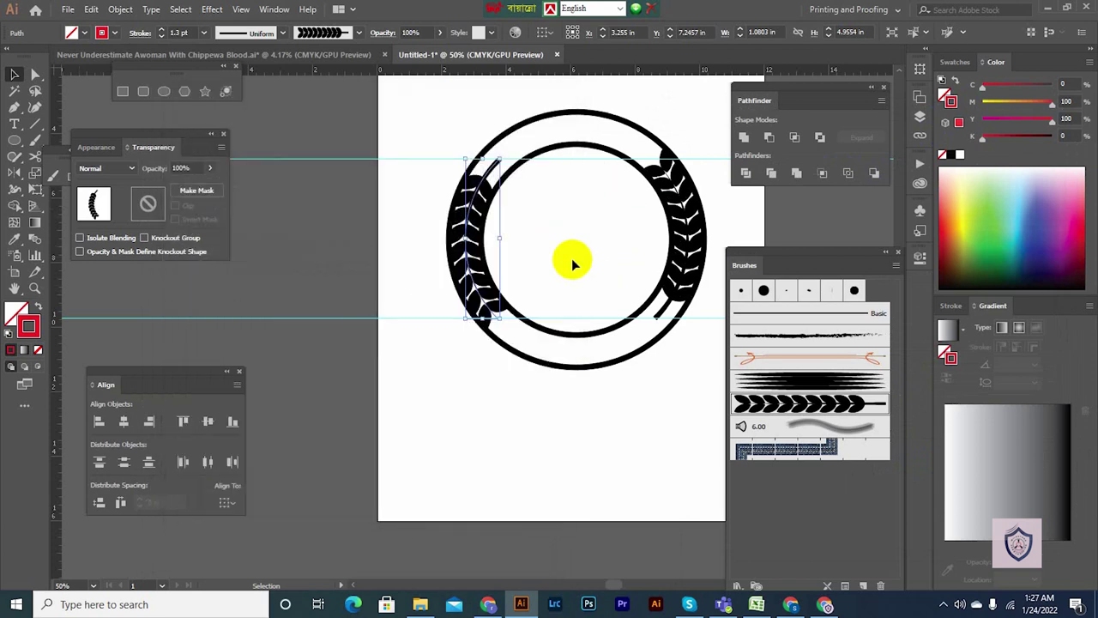
click(565, 380)
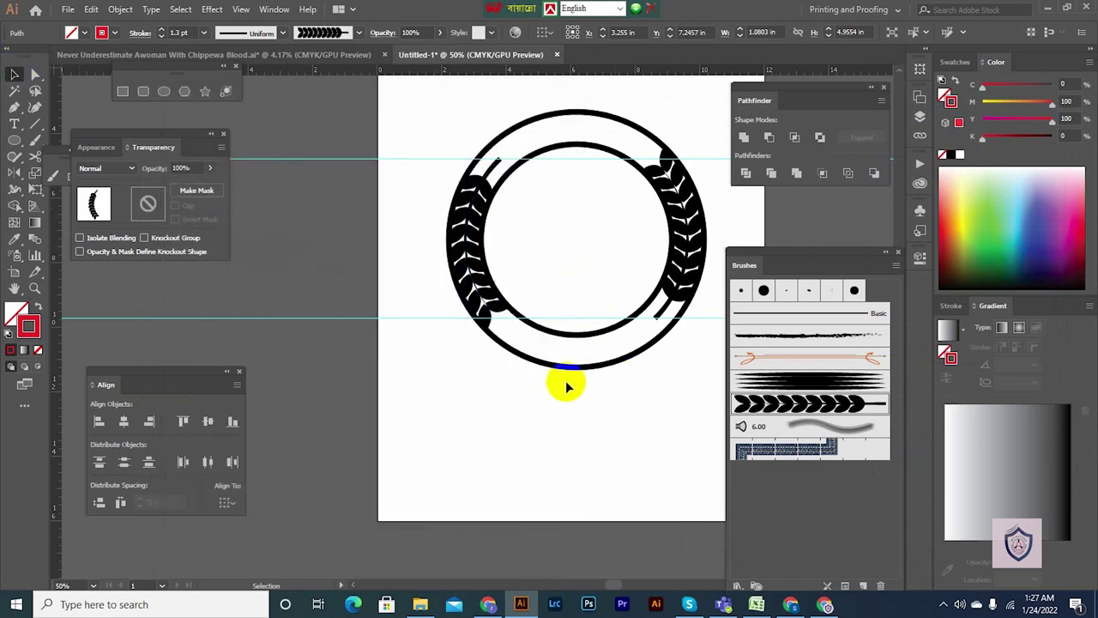
- Delete the leaf branch on the badge's right arc and turn on Flip Along in the leaf brush options for the left arc
click(685, 252)
key(Delete)
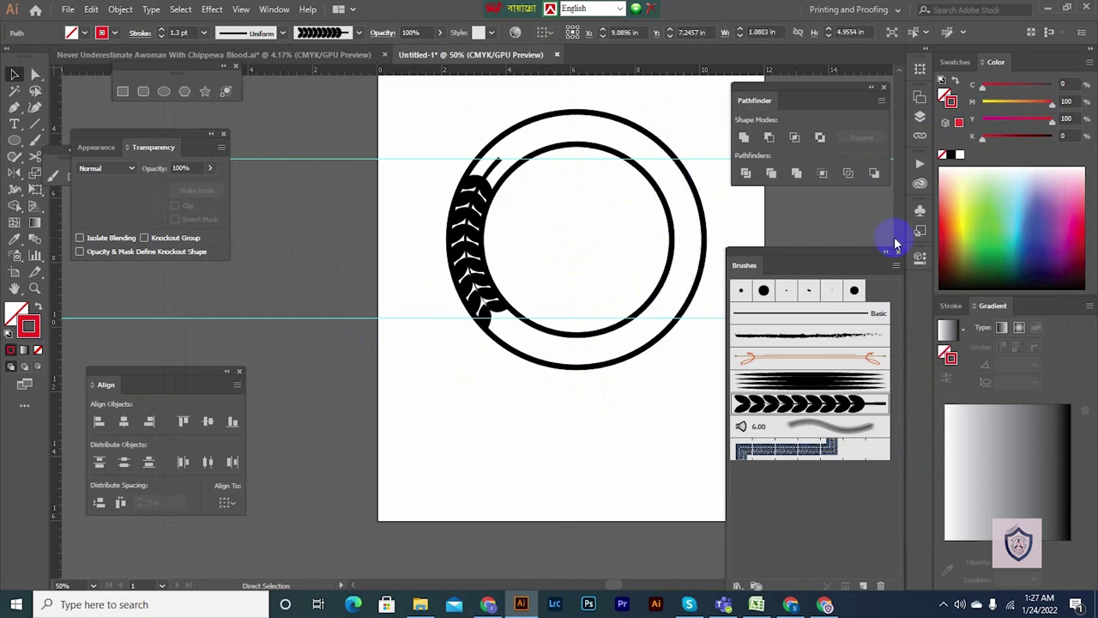
click(466, 218)
double_click(820, 403)
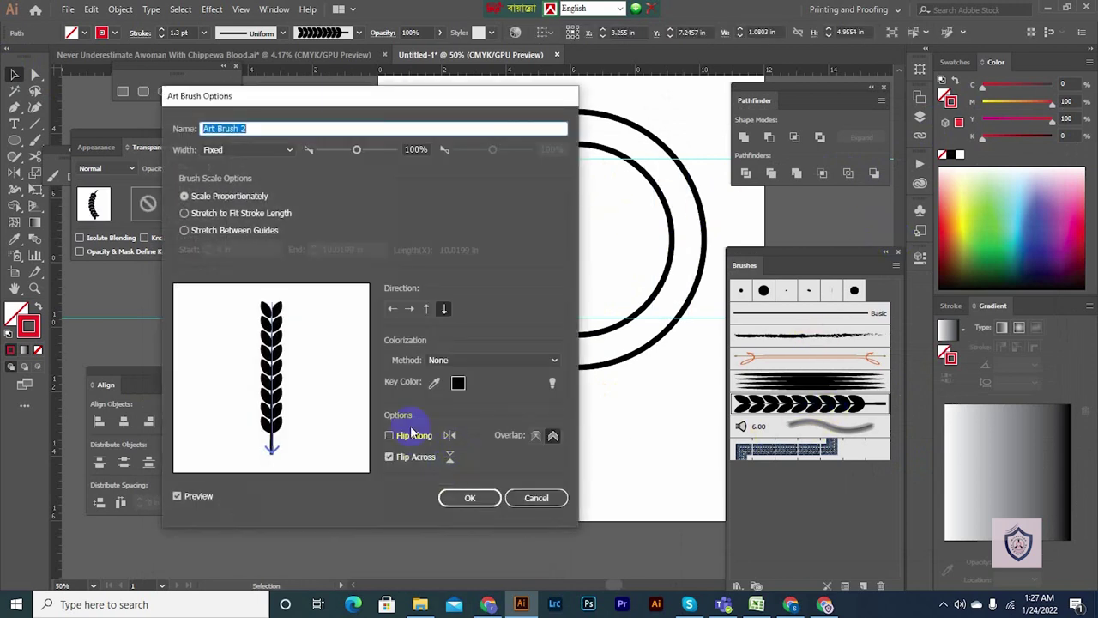
click(408, 441)
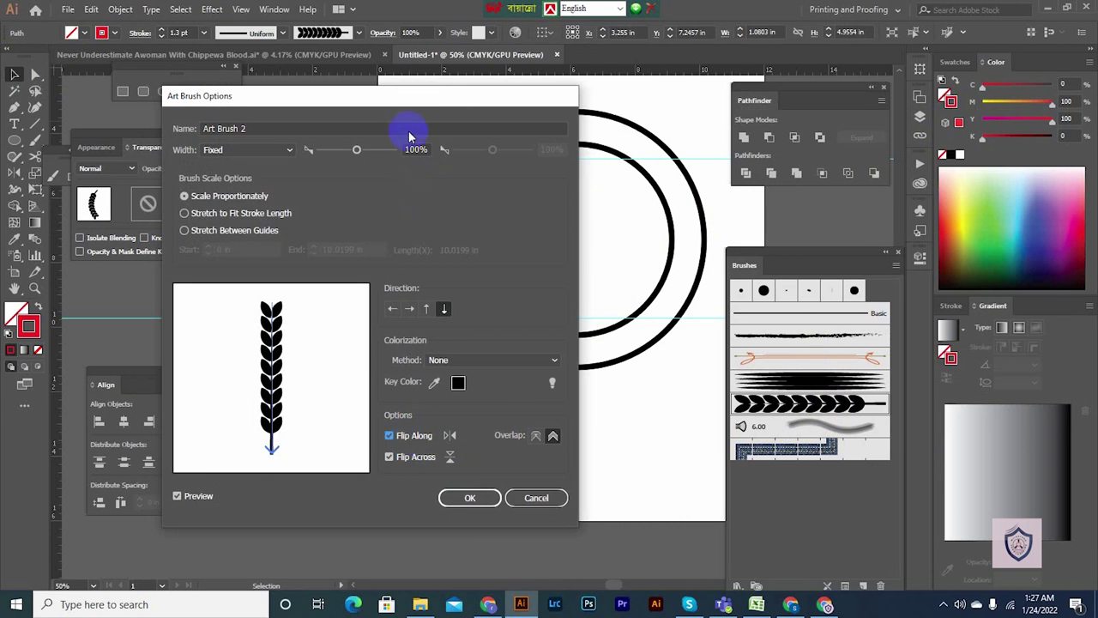
drag(412, 93, 894, 90)
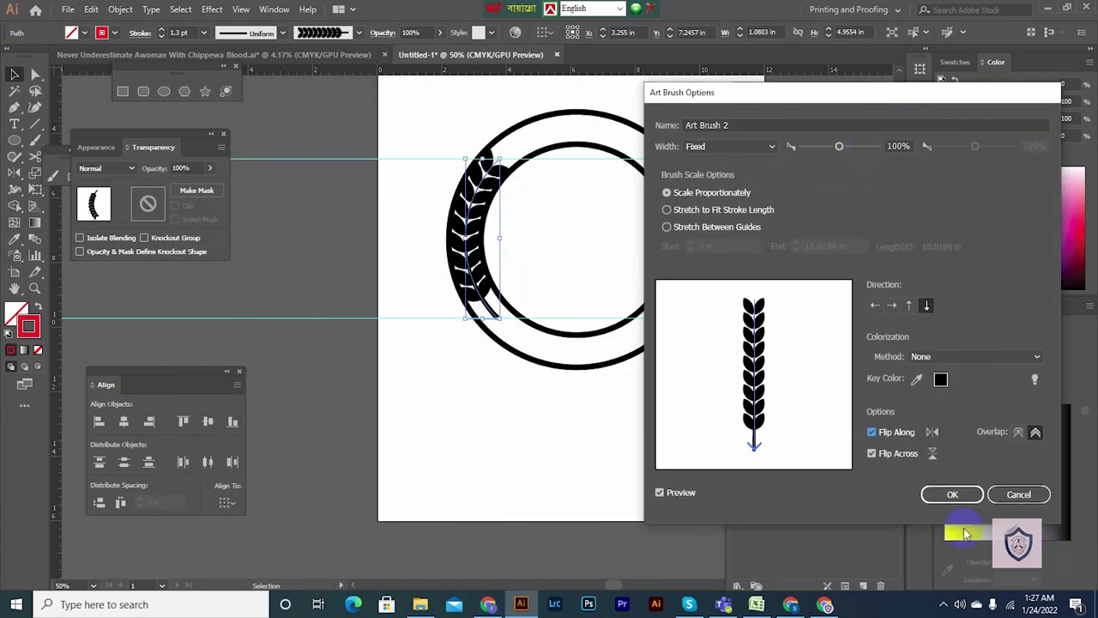
click(948, 493)
click(840, 331)
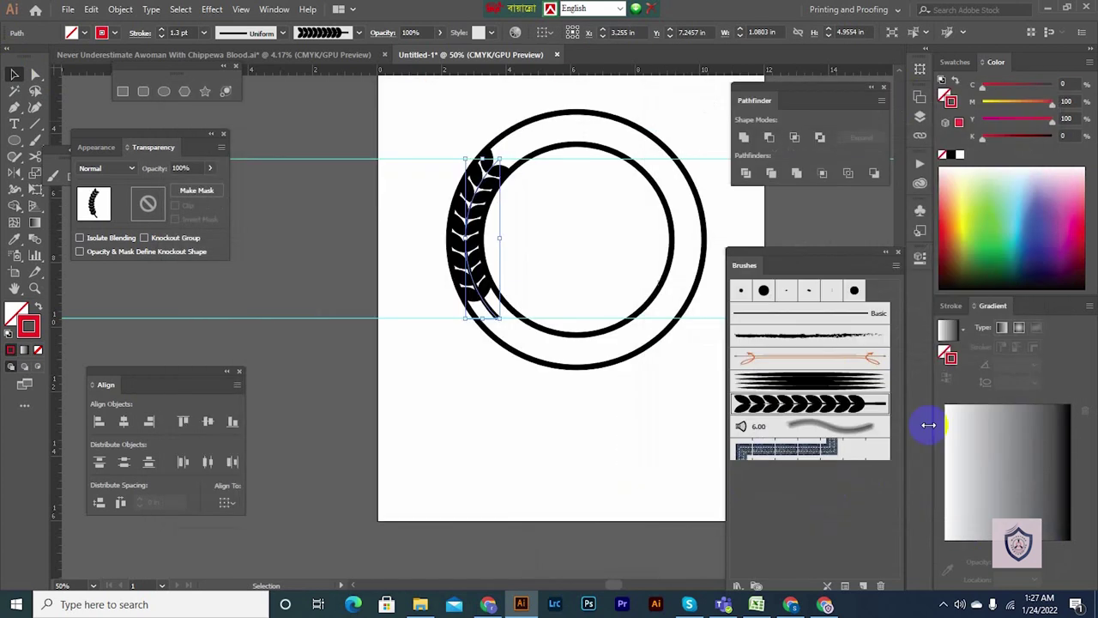
- Create a vertically reflected copy of the left arc's leaf branch
key(ctrl+d)
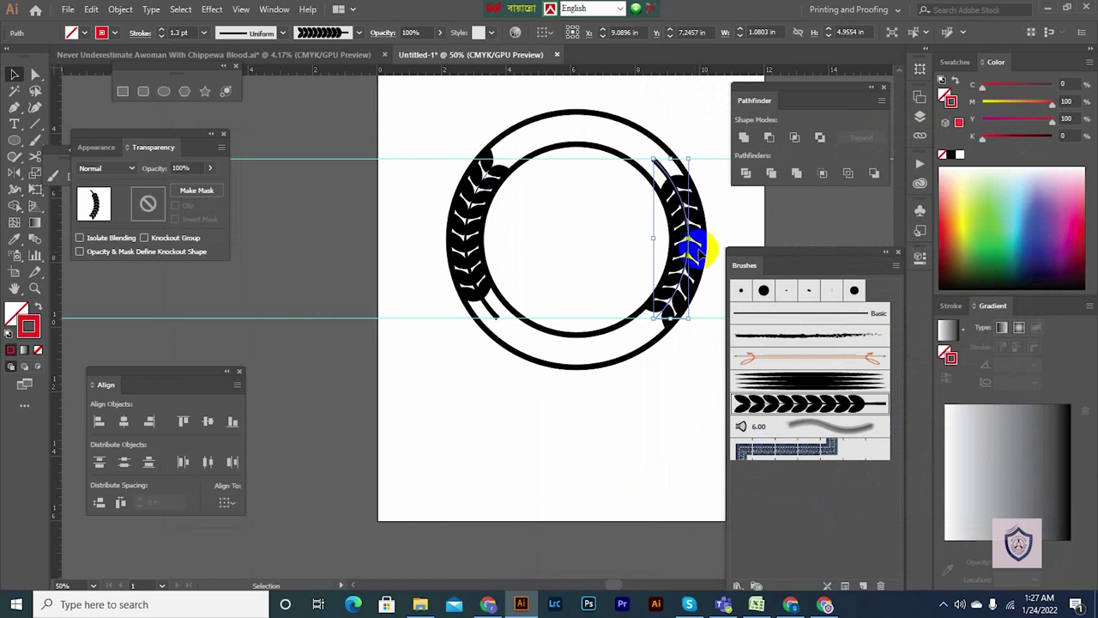
key(ctrl+z)
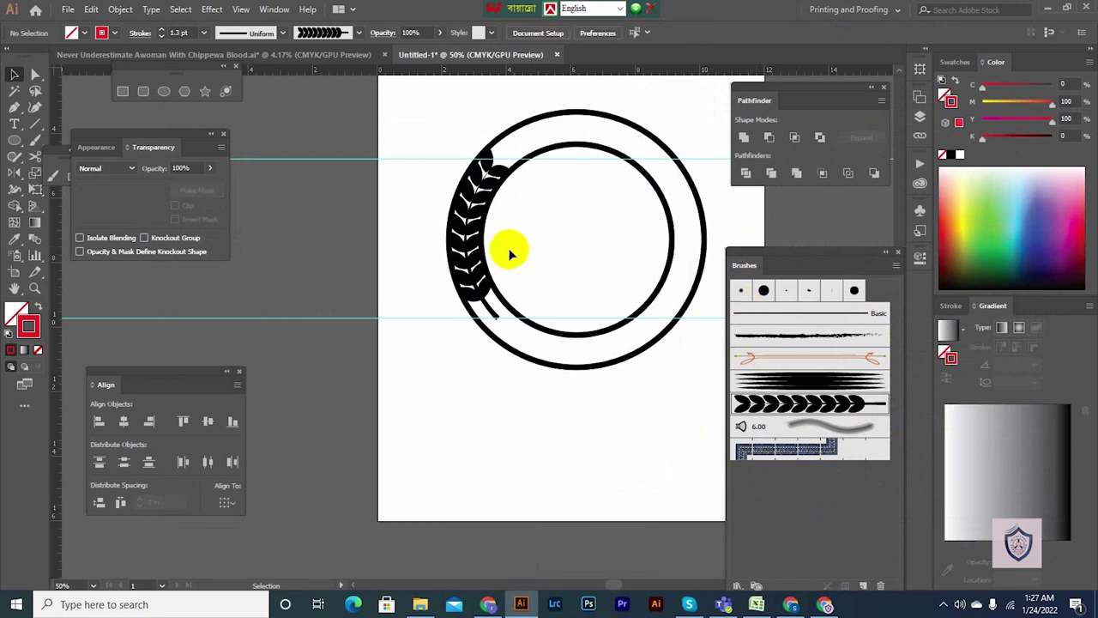
click(475, 217)
key(o)
key(Return)
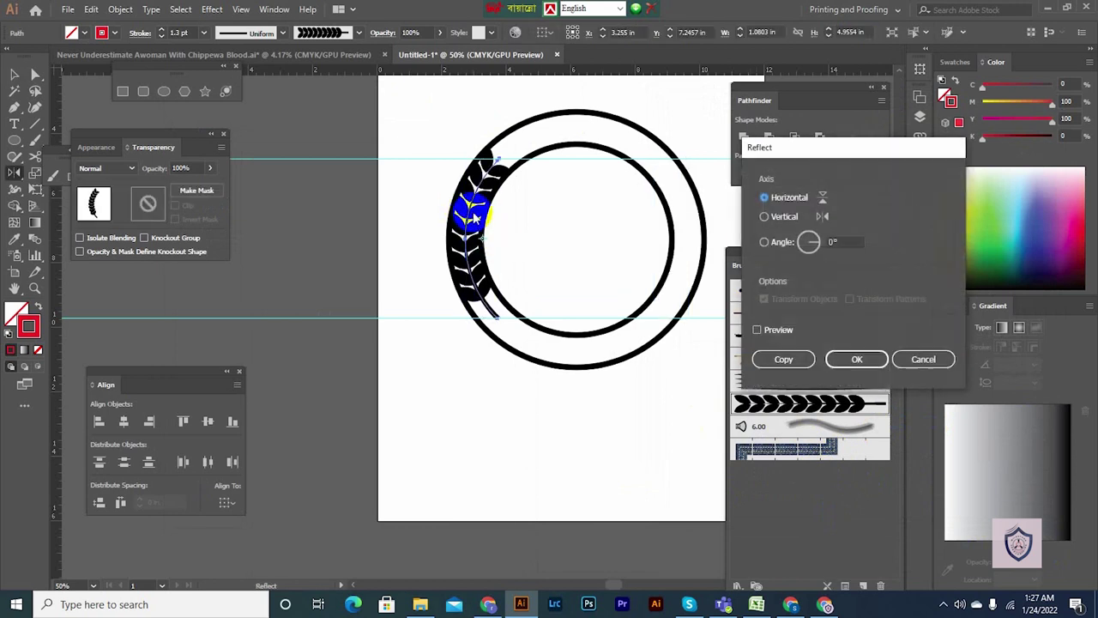
click(781, 217)
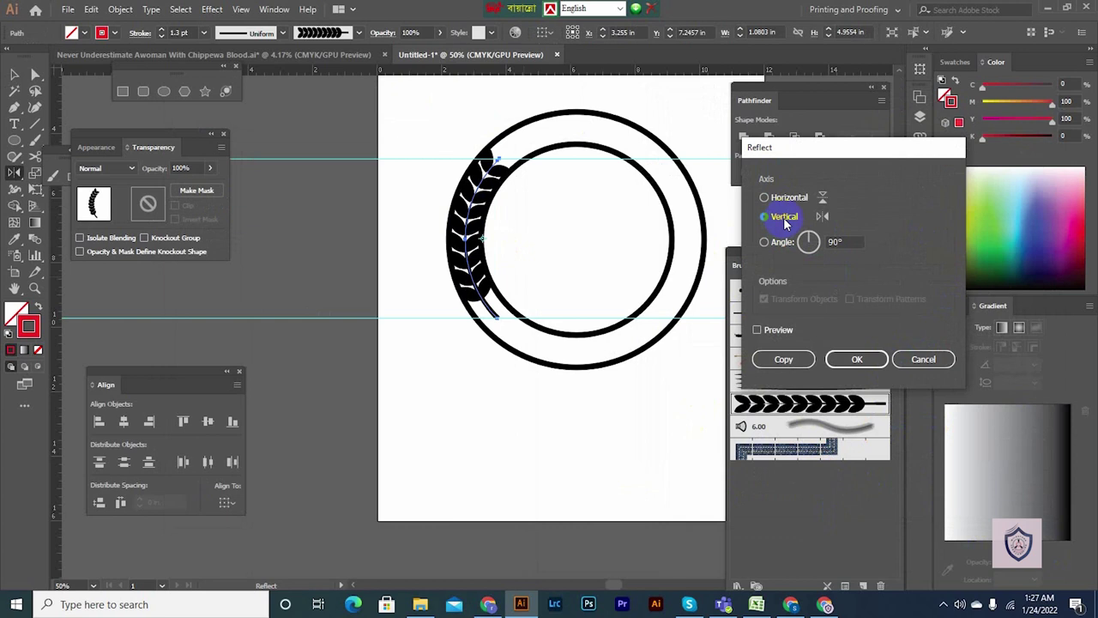
click(783, 359)
key(v)
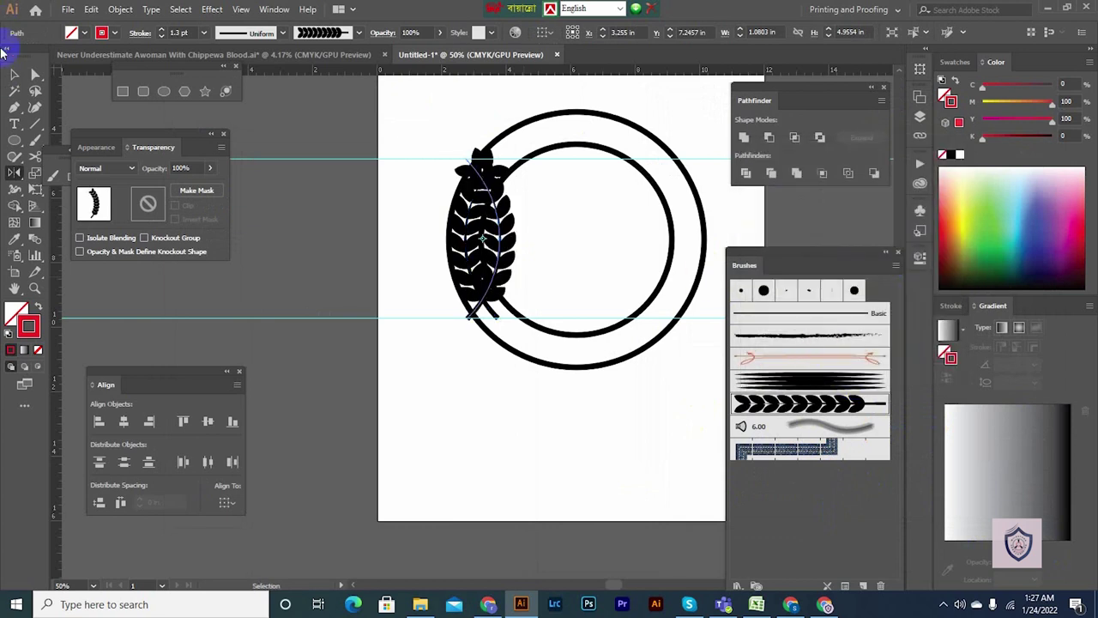
- Move the mirrored leaf branch across to the right side between the two rings
click(535, 243)
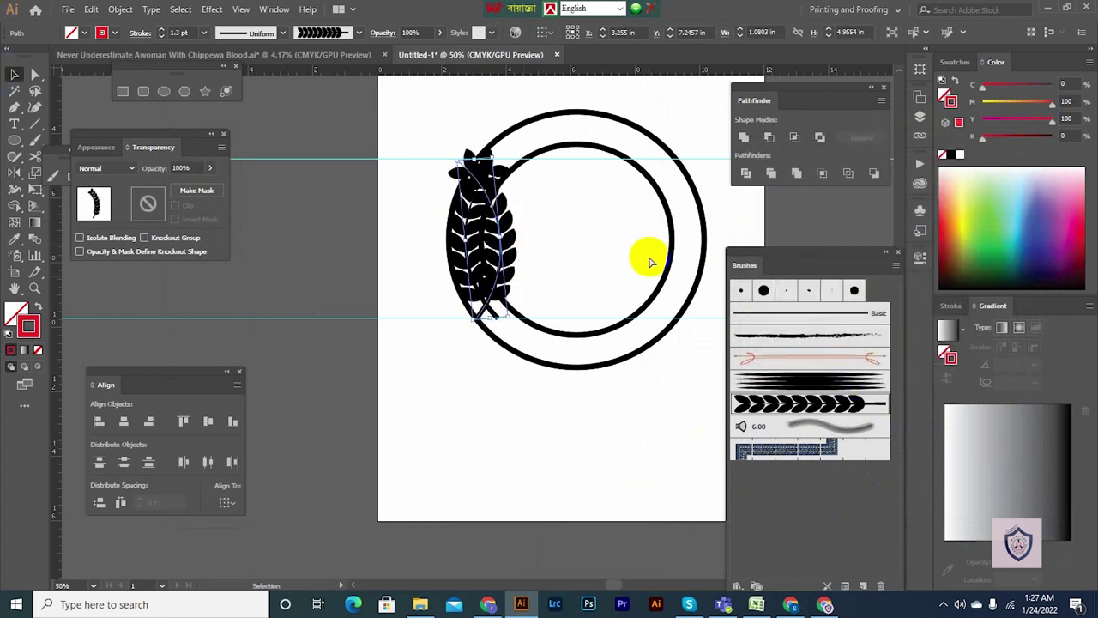
key(ctrl+a)
drag(500, 261, 688, 273)
- Set the stroke weight of both leaf branches to 0.75 pt
shift+click(463, 240)
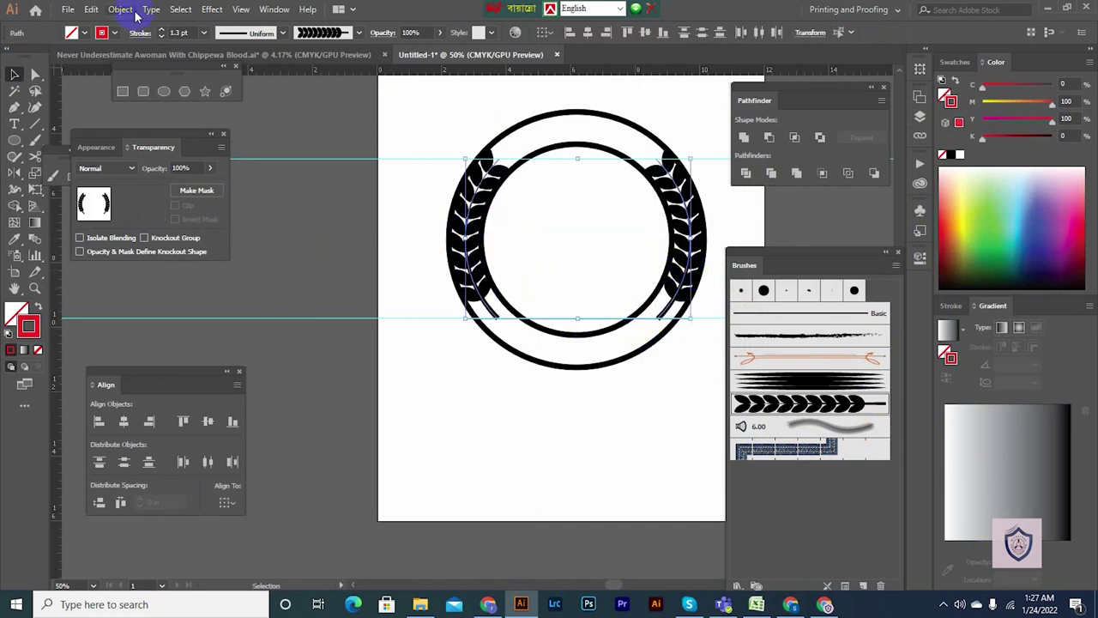
click(160, 37)
click(161, 37)
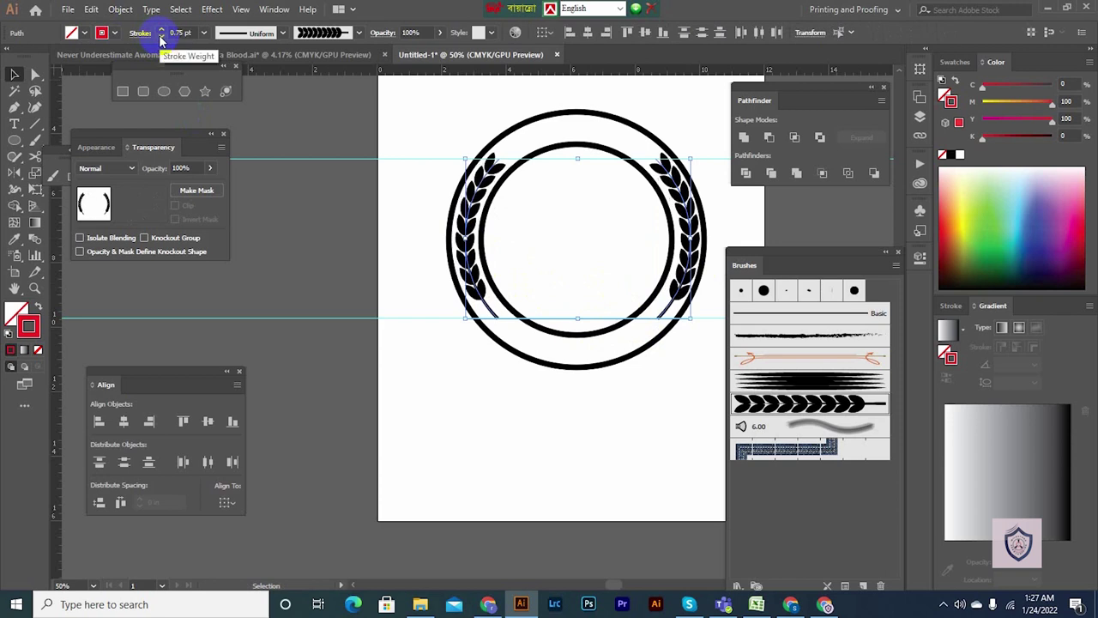
click(578, 189)
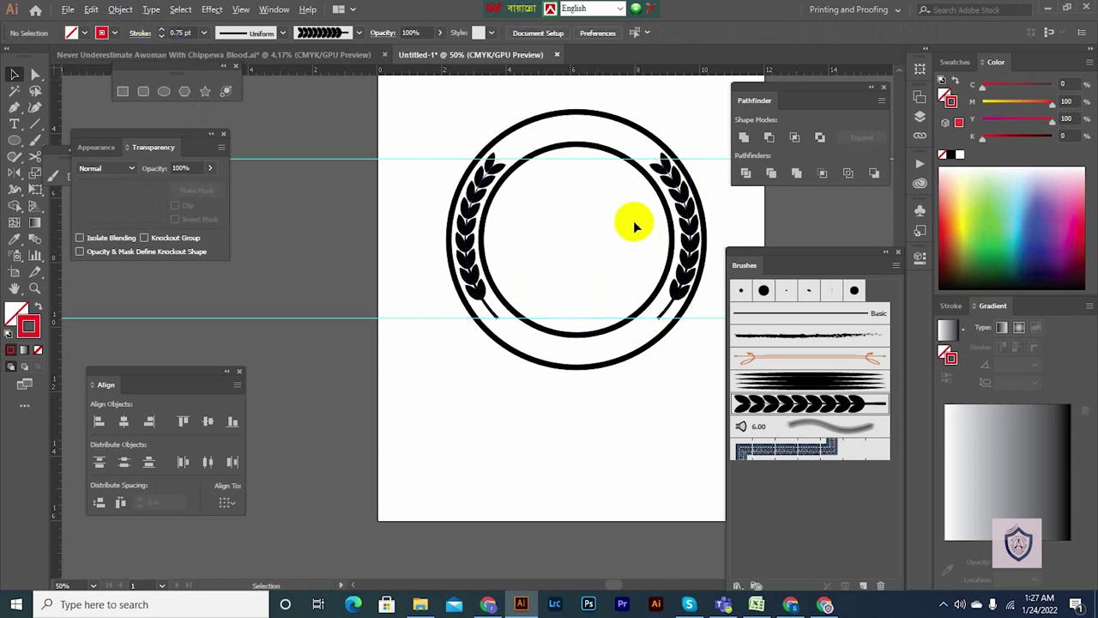
- Delete the finished badge from the artboard and the original leaf branch artwork beside it
alt+scroll(635, 225, down, 2)
drag(651, 249, 612, 261)
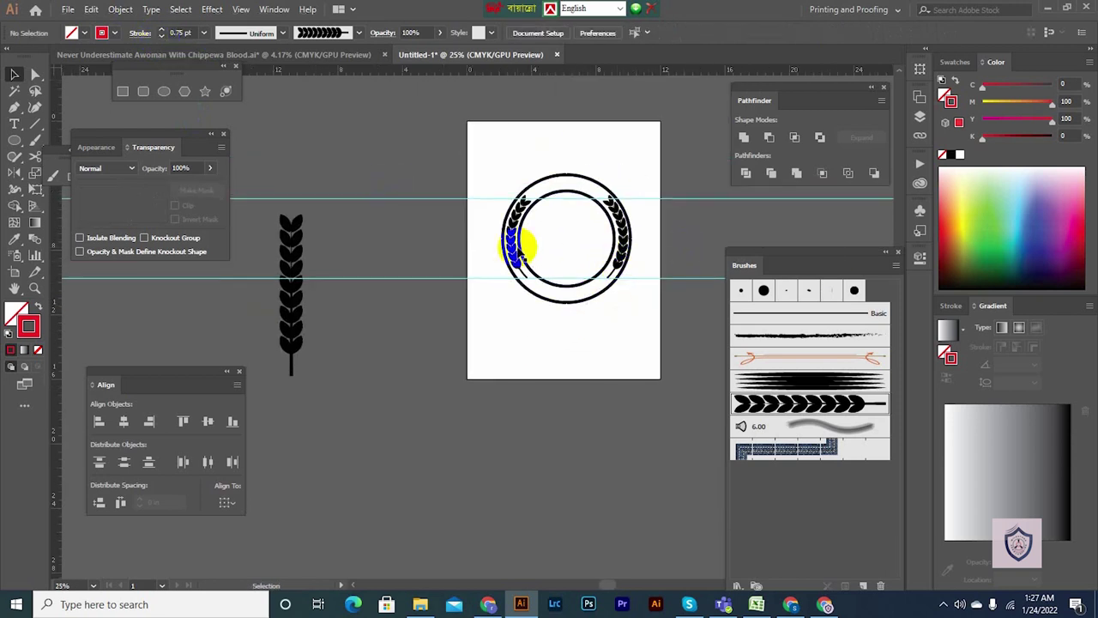
click(520, 247)
key(Delete)
drag(390, 305, 478, 300)
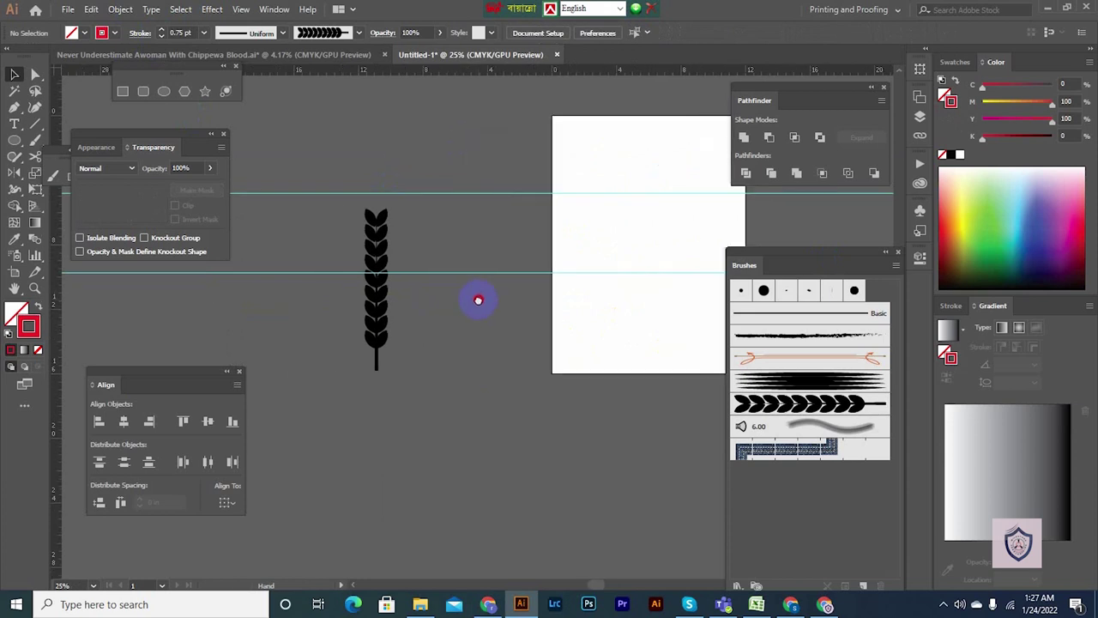
key(ctrl+z)
key(Delete)
click(374, 334)
key(Delete)
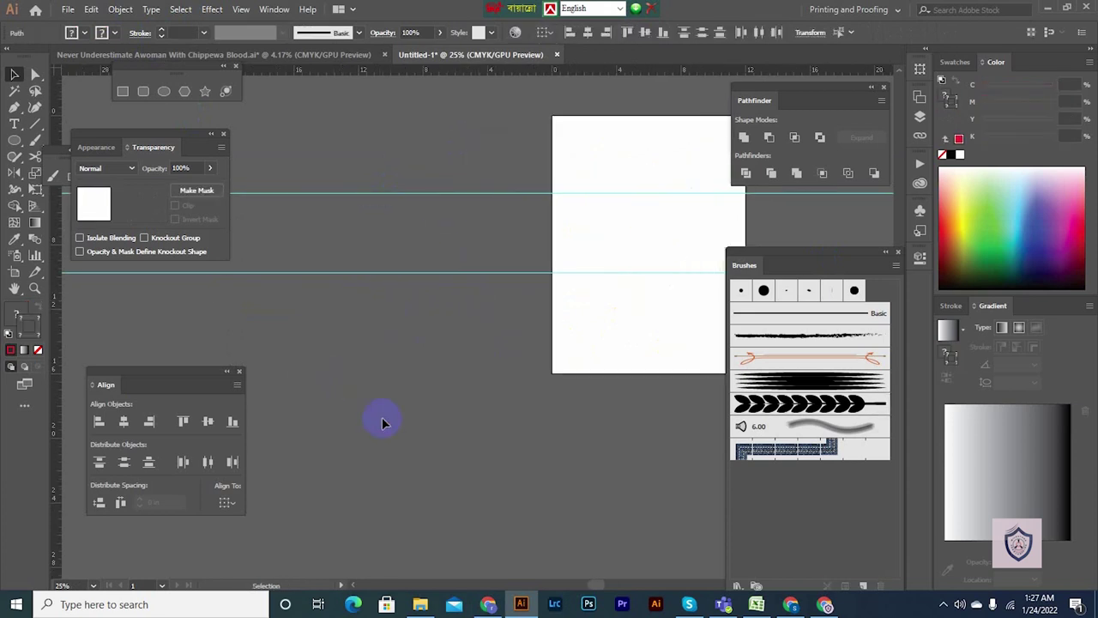
- Place a "Lorem ipsum" placeholder point text on the empty canvas beside the artboard
drag(525, 378, 489, 394)
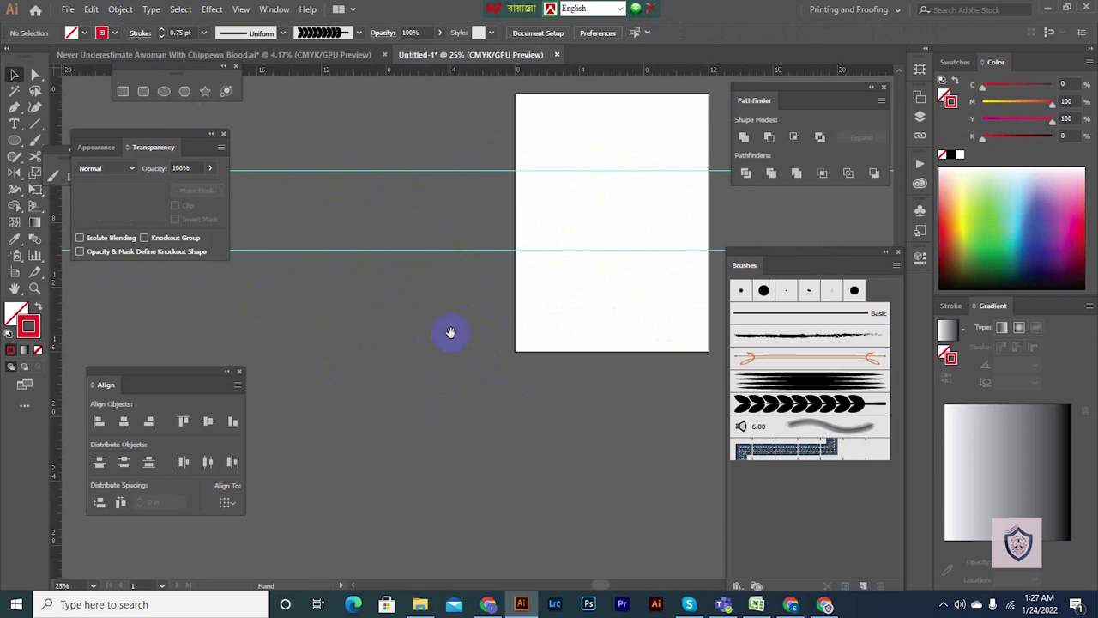
drag(451, 332, 473, 354)
drag(371, 317, 409, 335)
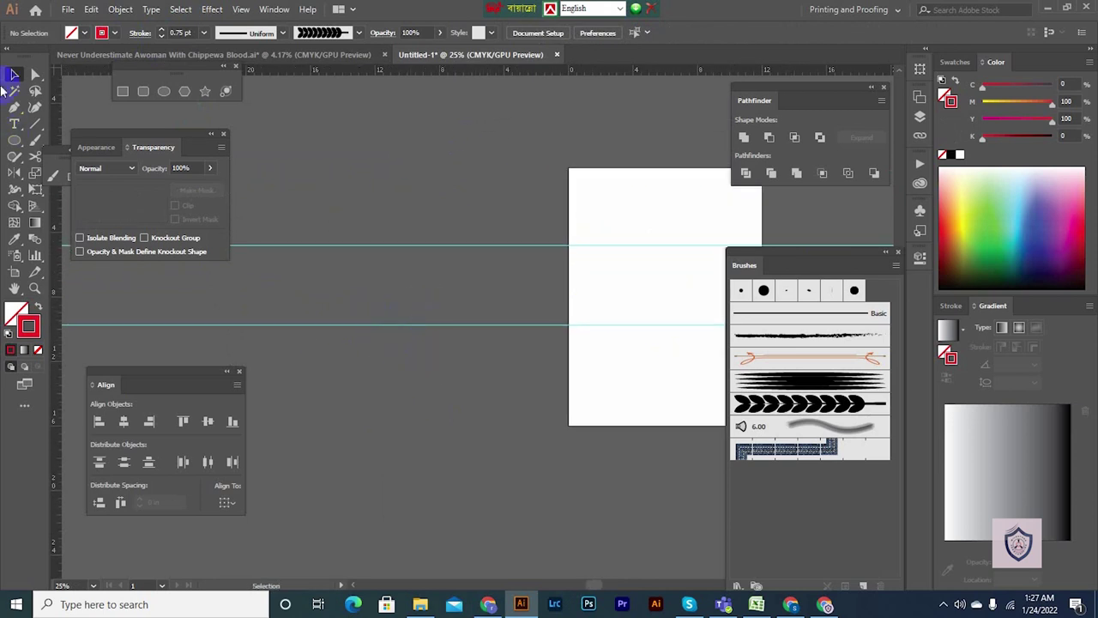
click(12, 124)
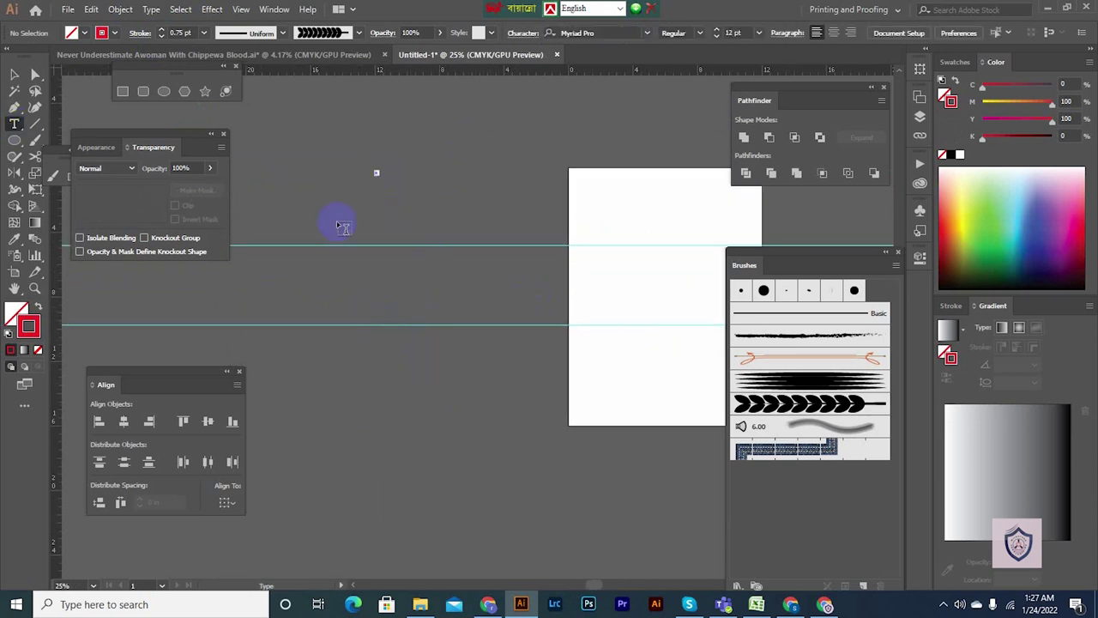
click(298, 330)
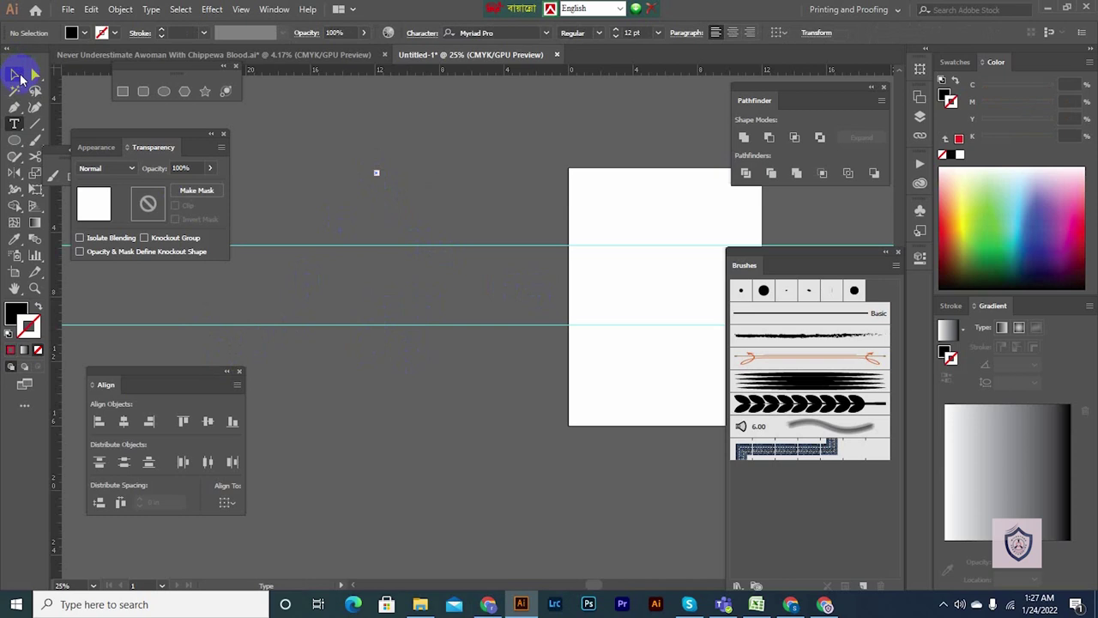
click(507, 246)
click(416, 196)
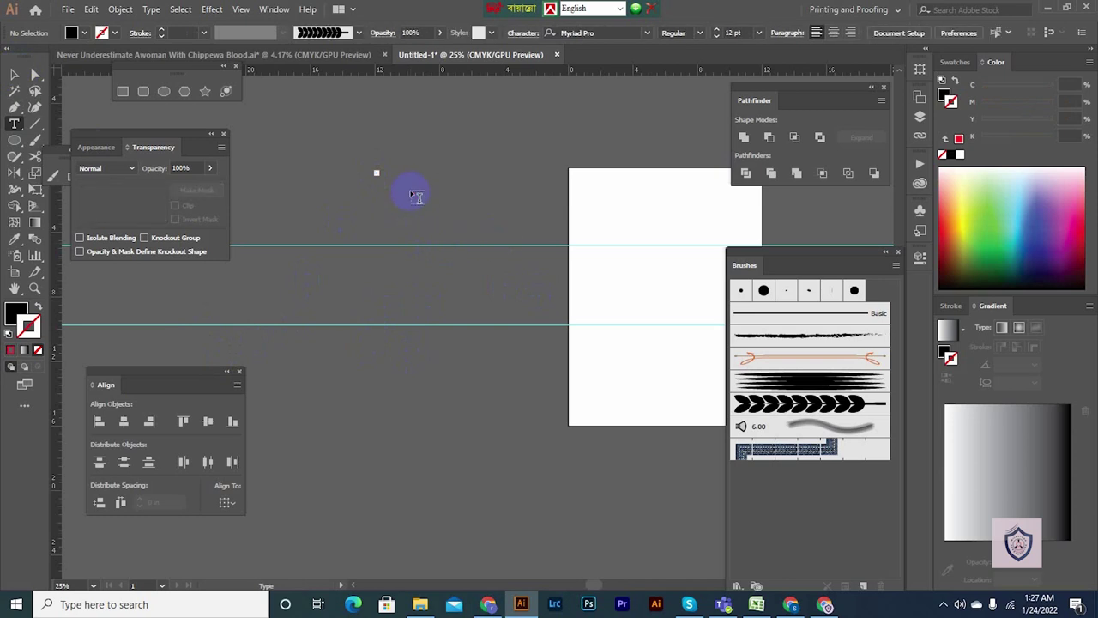
click(416, 194)
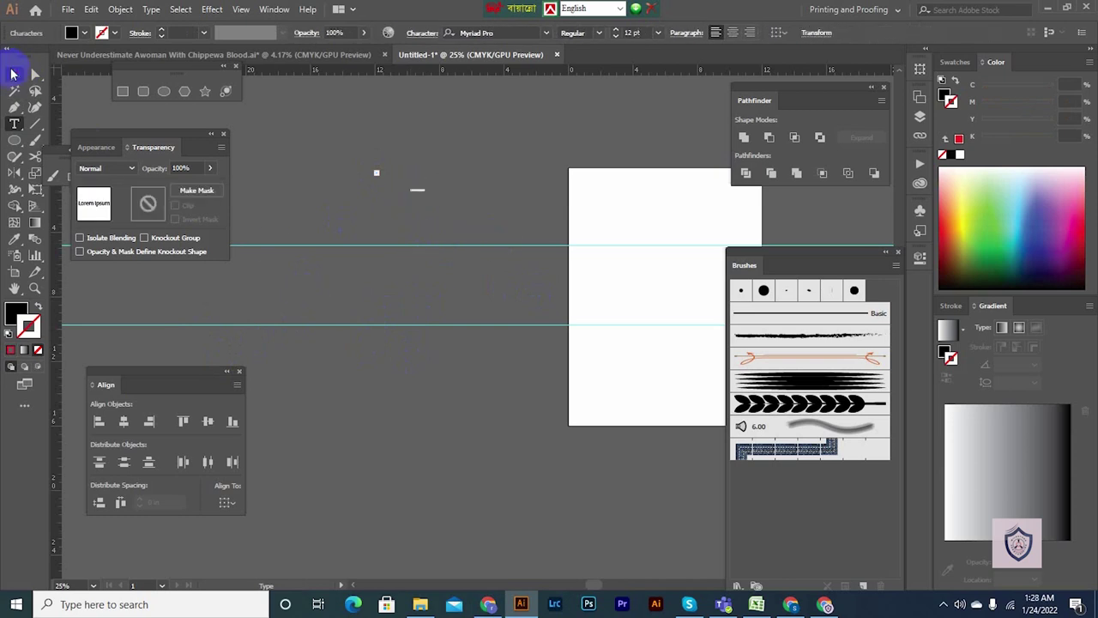
- Scale the Lorem ipsum text up from its center to about 134 pt
click(15, 75)
click(383, 168)
click(441, 165)
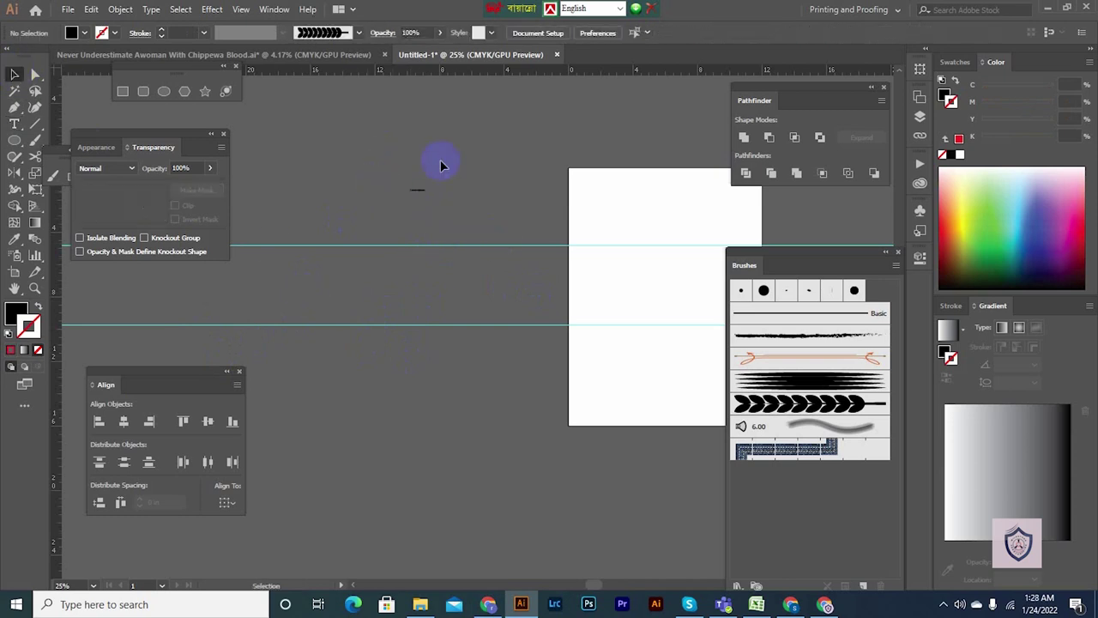
click(423, 198)
drag(425, 196, 506, 255)
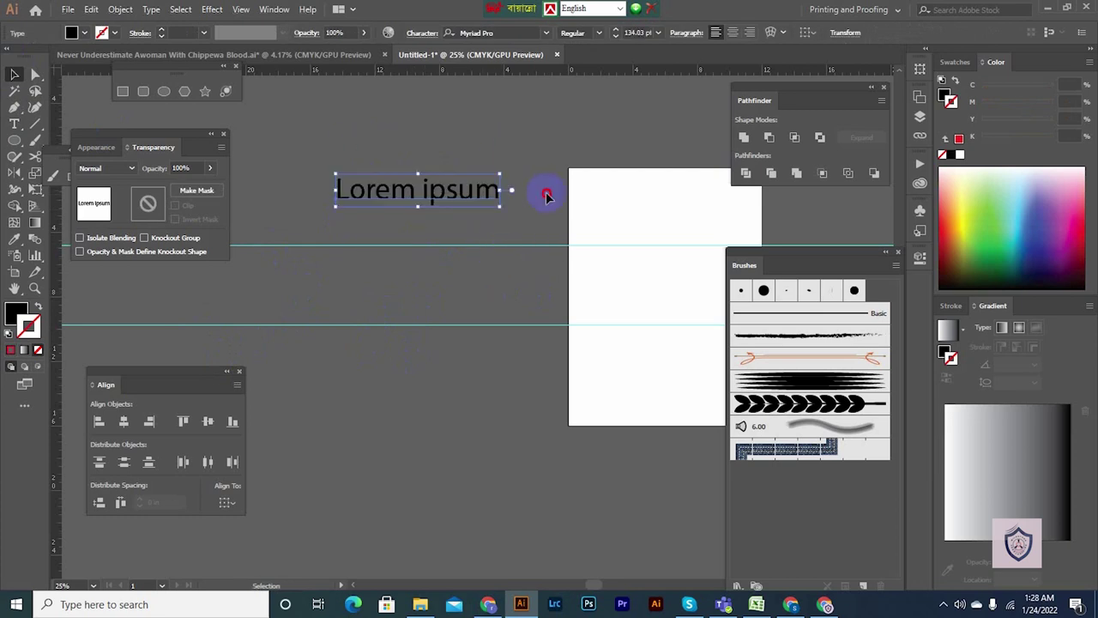
click(545, 192)
key(space)
drag(545, 192, 208, 236)
click(436, 264)
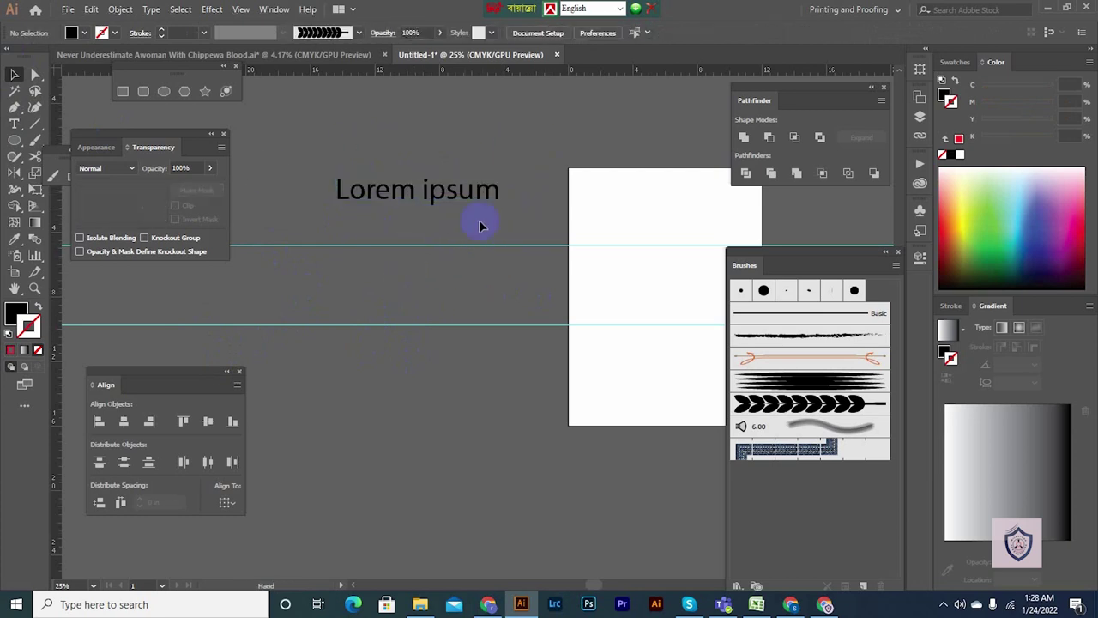
drag(502, 151, 301, 270)
click(446, 286)
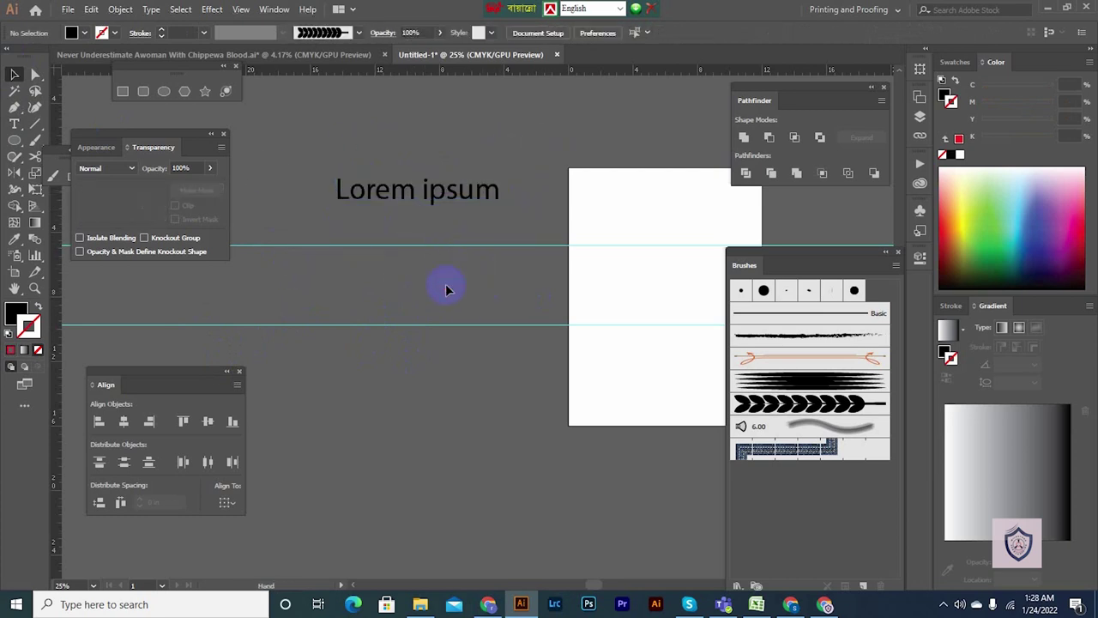
- Duplicate the Lorem ipsum text straight down into an evenly spaced stack of four lines
drag(452, 195, 445, 239)
key(ctrl+d)
key(ctrl+d)
click(573, 216)
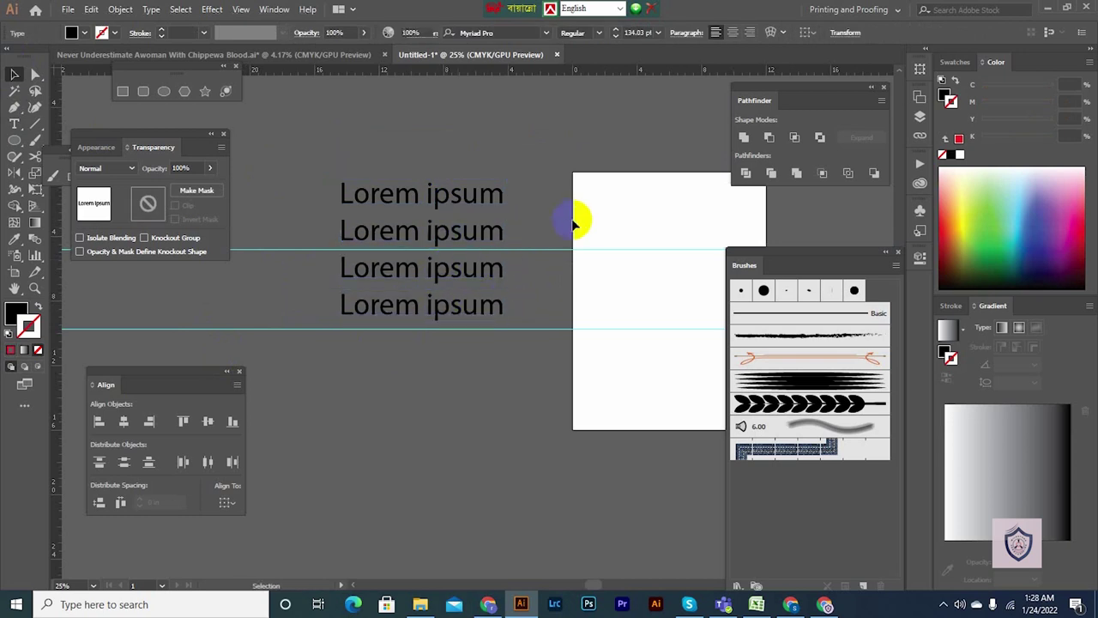
drag(549, 159, 371, 394)
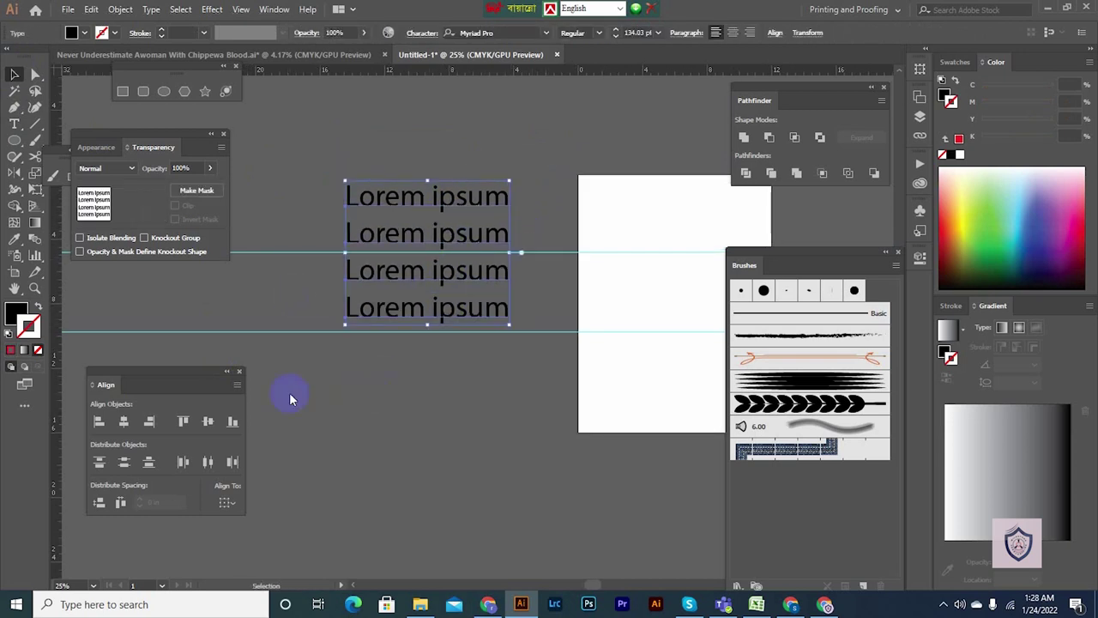
click(430, 392)
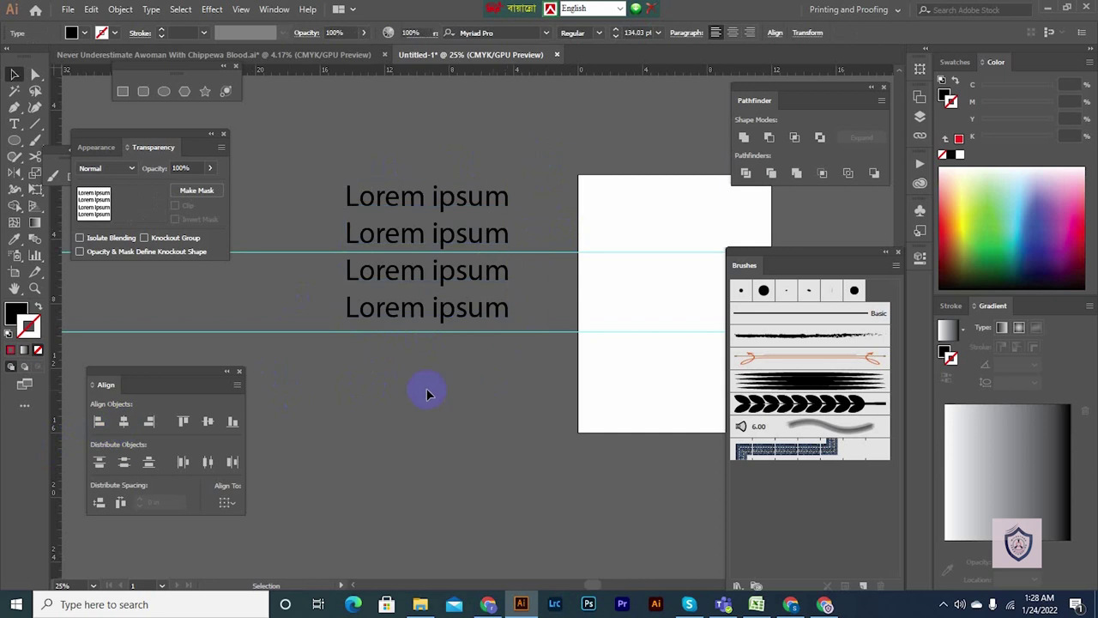
drag(430, 392, 437, 373)
drag(529, 145, 480, 328)
click(464, 400)
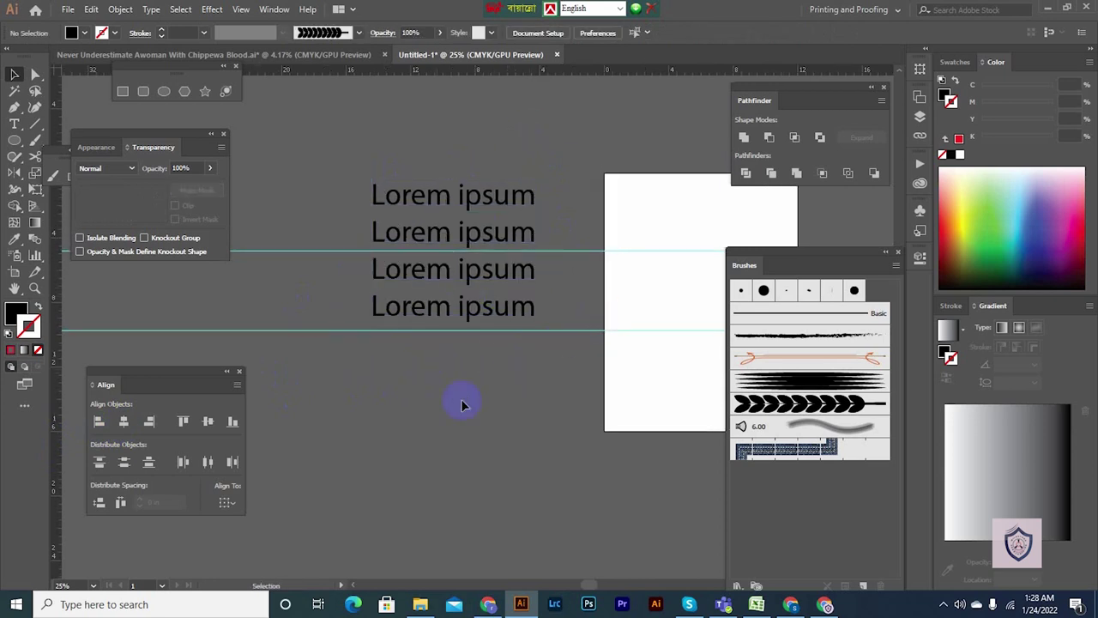
drag(461, 405, 465, 379)
- Try moving the lower Lorem ipsum lines down out of the stack, and undo the moves
drag(472, 285, 477, 356)
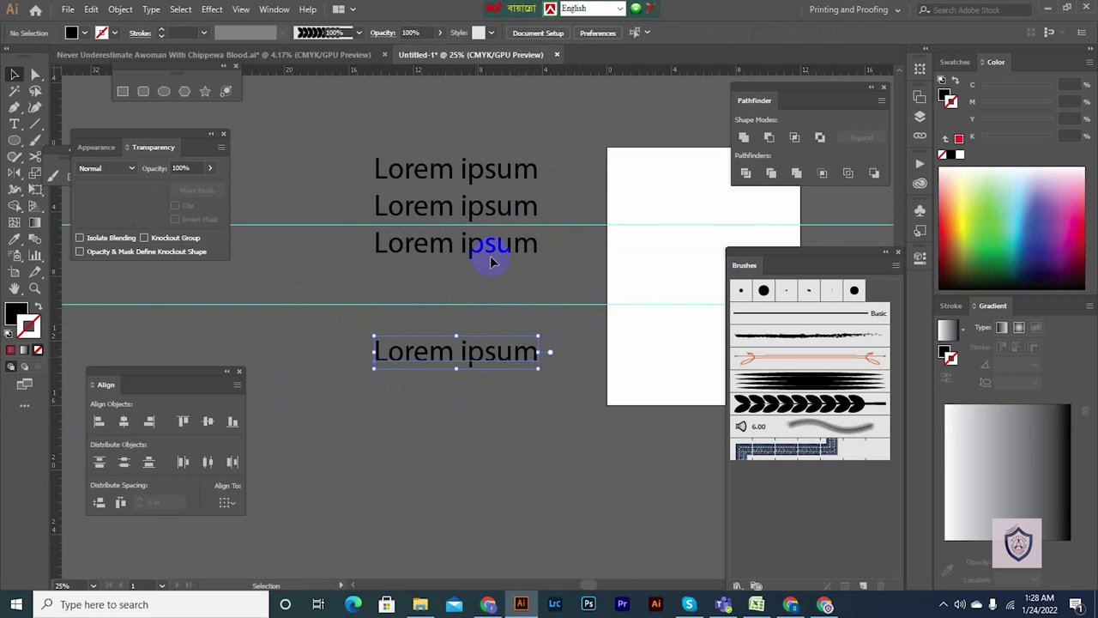
drag(491, 261, 490, 294)
key(ctrl+z)
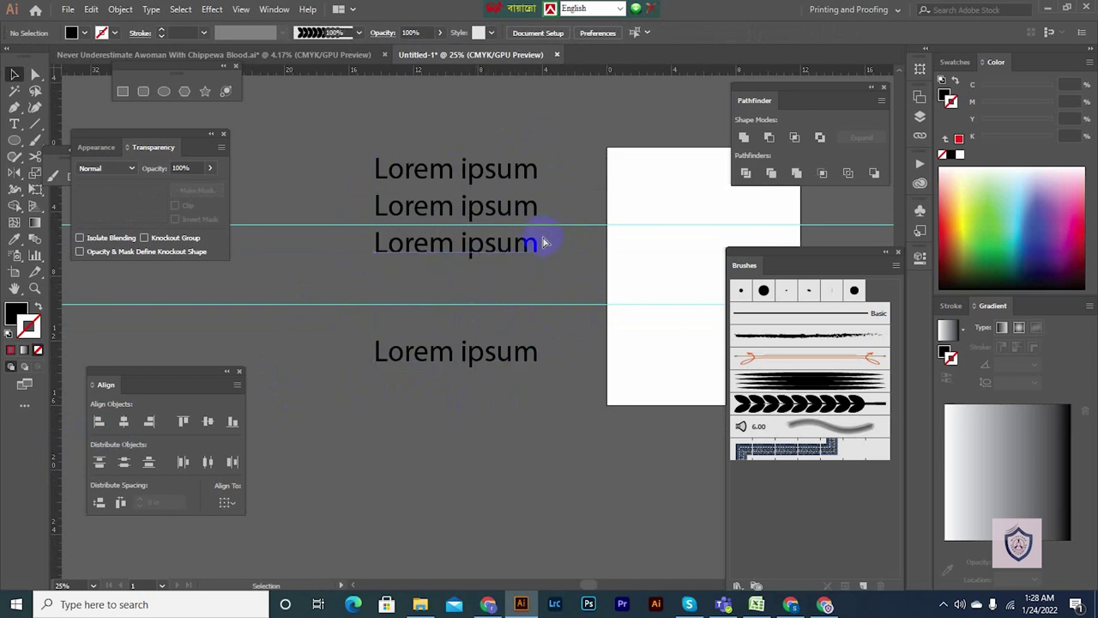
key(ctrl+z)
- Move the top Lorem ipsum line straight down to sit below the other three lines, leaving a gap
click(598, 260)
drag(565, 284, 558, 305)
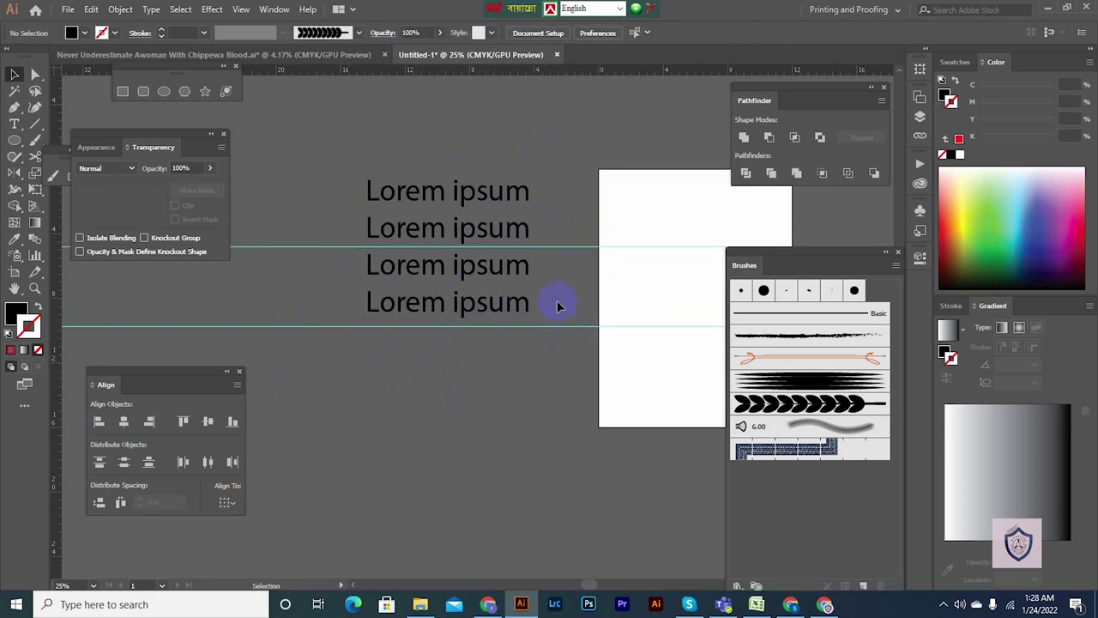
click(462, 196)
scroll(572, 316, down, 3)
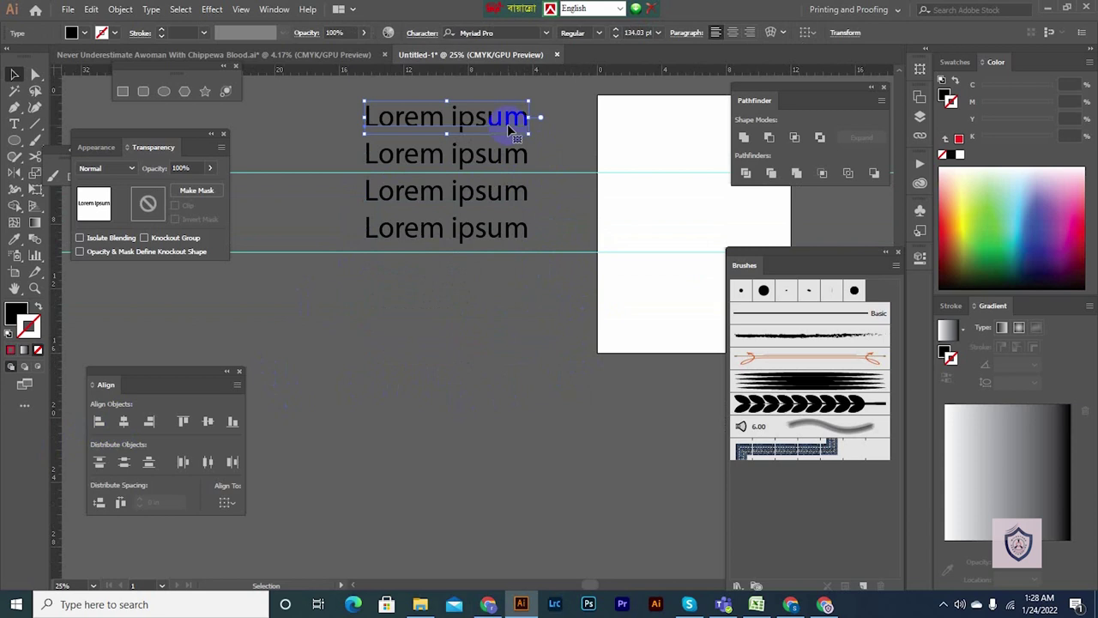
drag(507, 124, 509, 318)
click(520, 368)
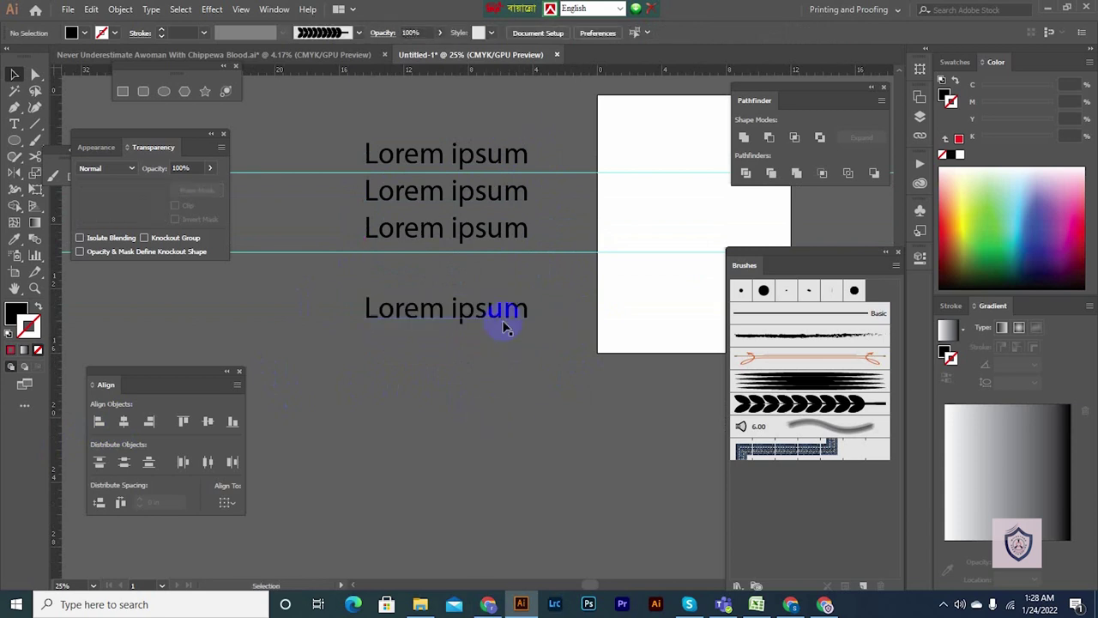
- Apply a horizontal Arc warp with a 50% bend to the separated Lorem ipsum line
click(214, 10)
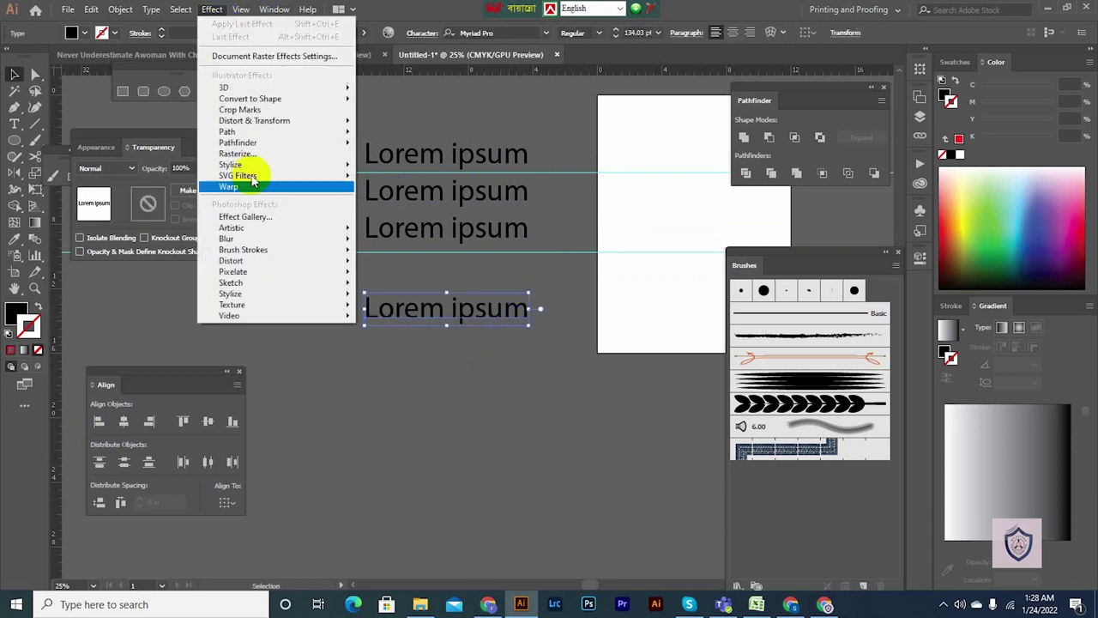
mouse_move(274, 186)
click(407, 196)
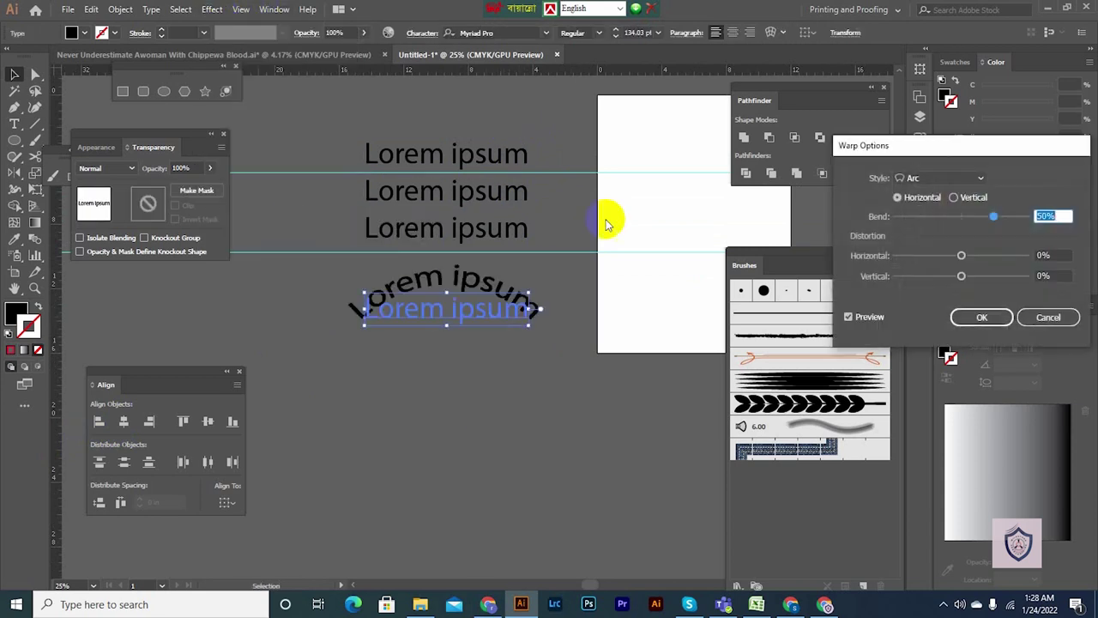
click(997, 331)
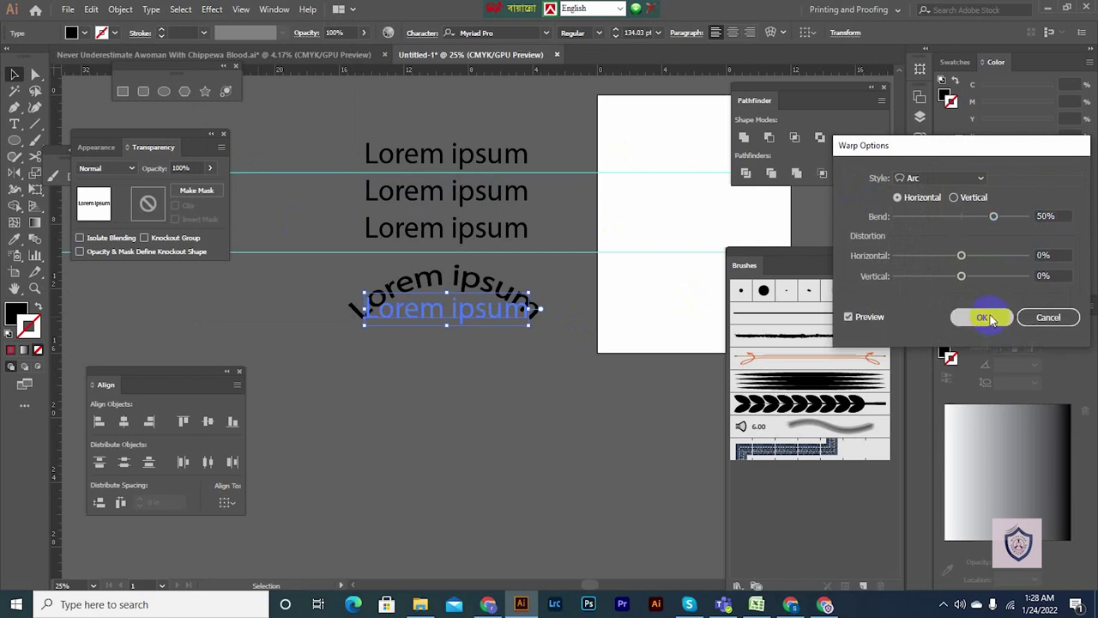
click(485, 425)
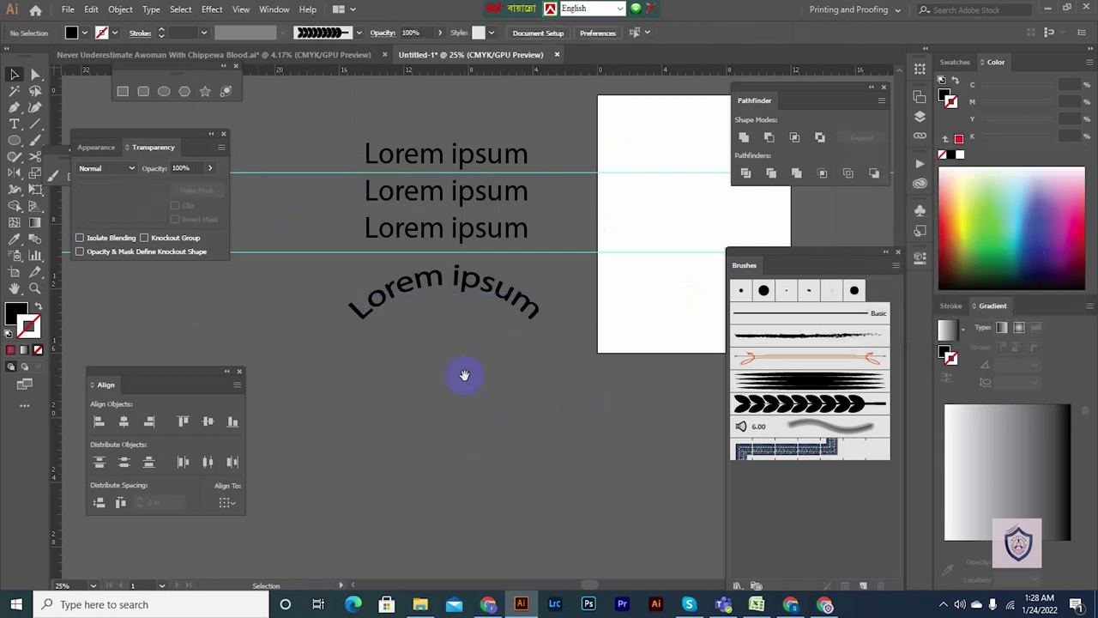
drag(464, 375, 477, 351)
scroll(476, 352, up, 1)
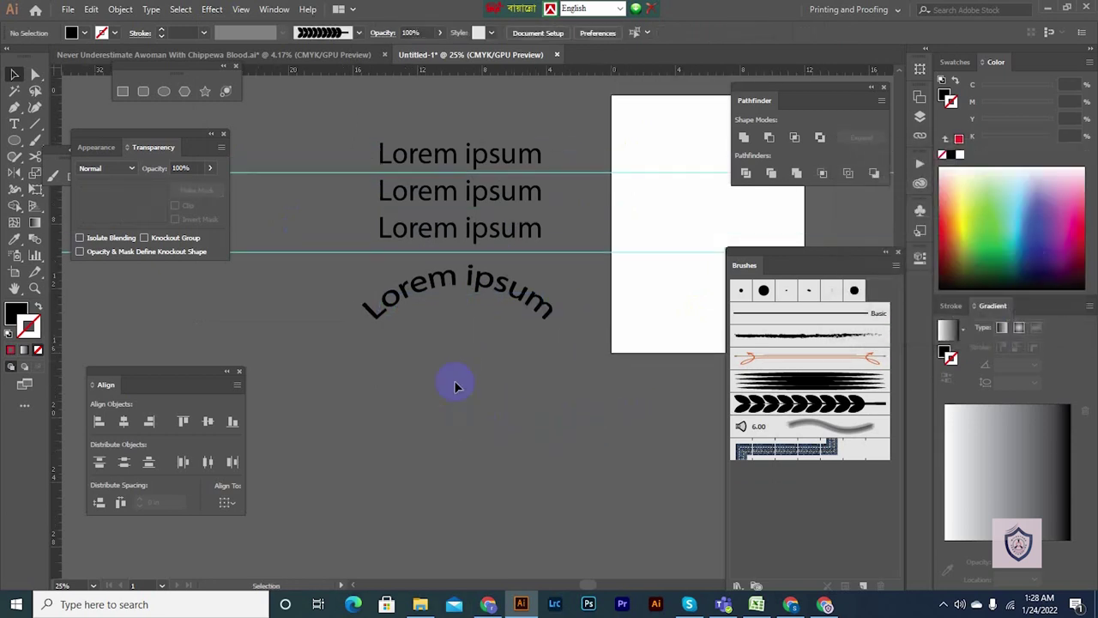
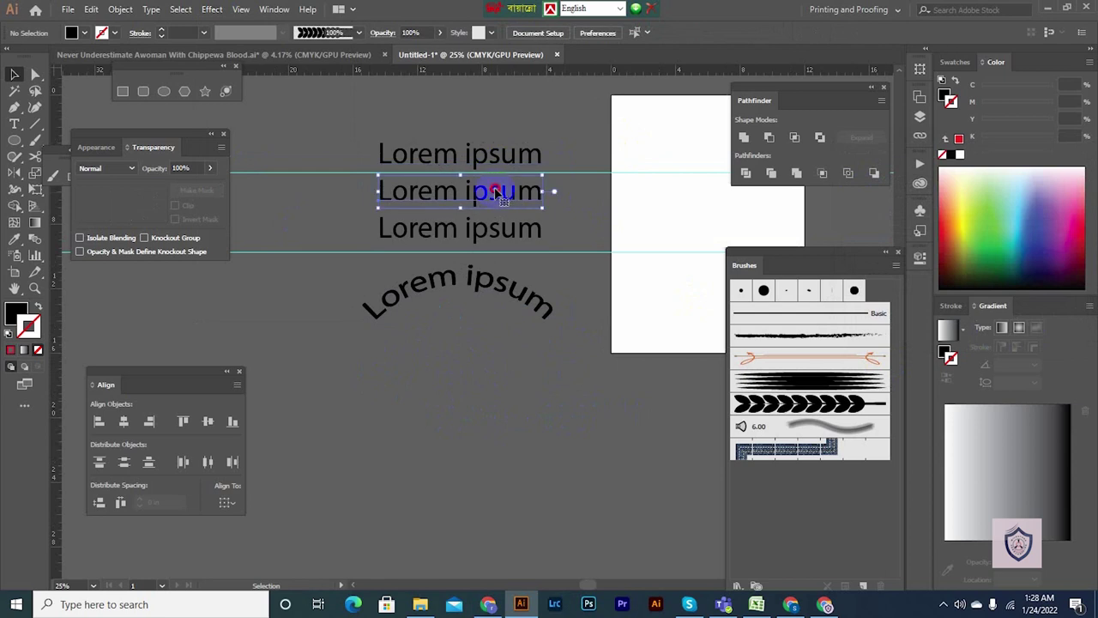
- Copy two of the stacked Lorem ipsum lines straight down, placing one beneath the arched text and one further below
drag(502, 196, 499, 354)
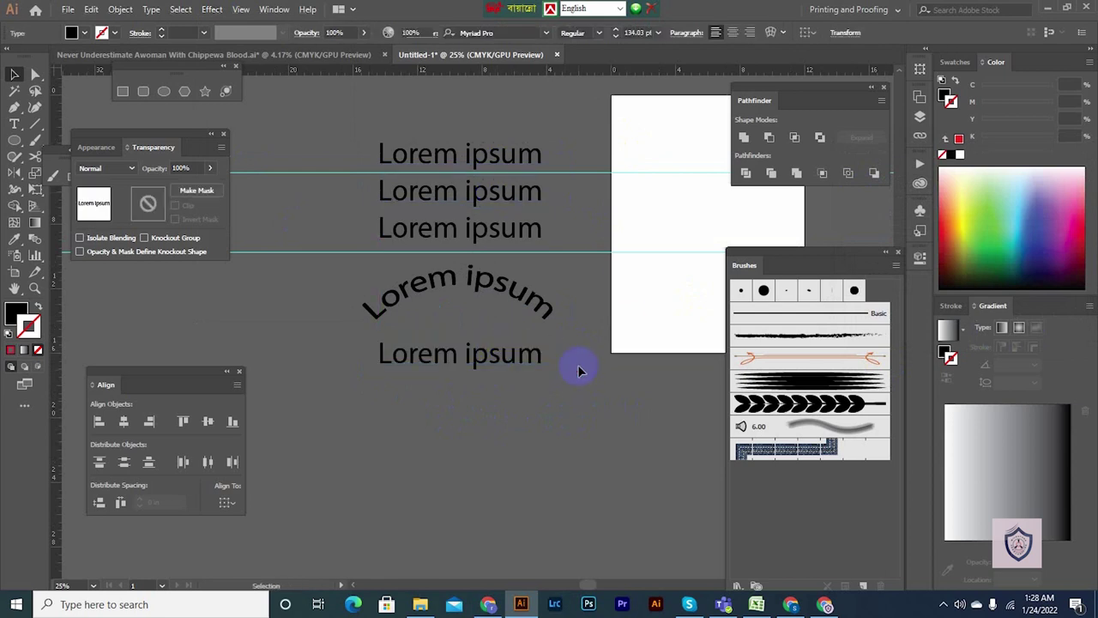
click(579, 371)
click(488, 224)
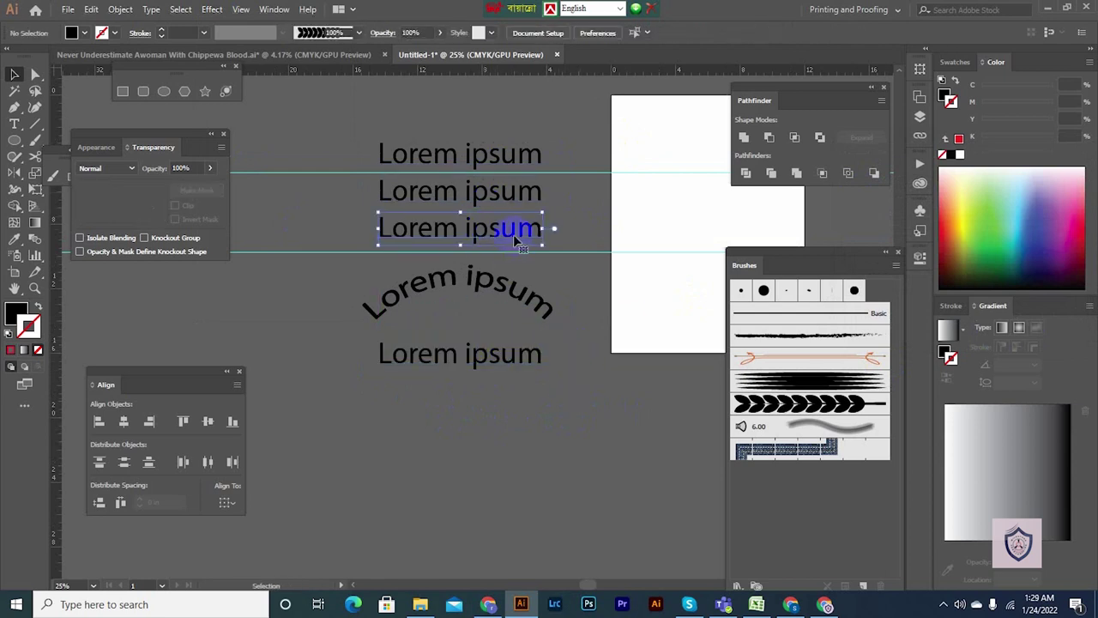
drag(517, 243, 527, 420)
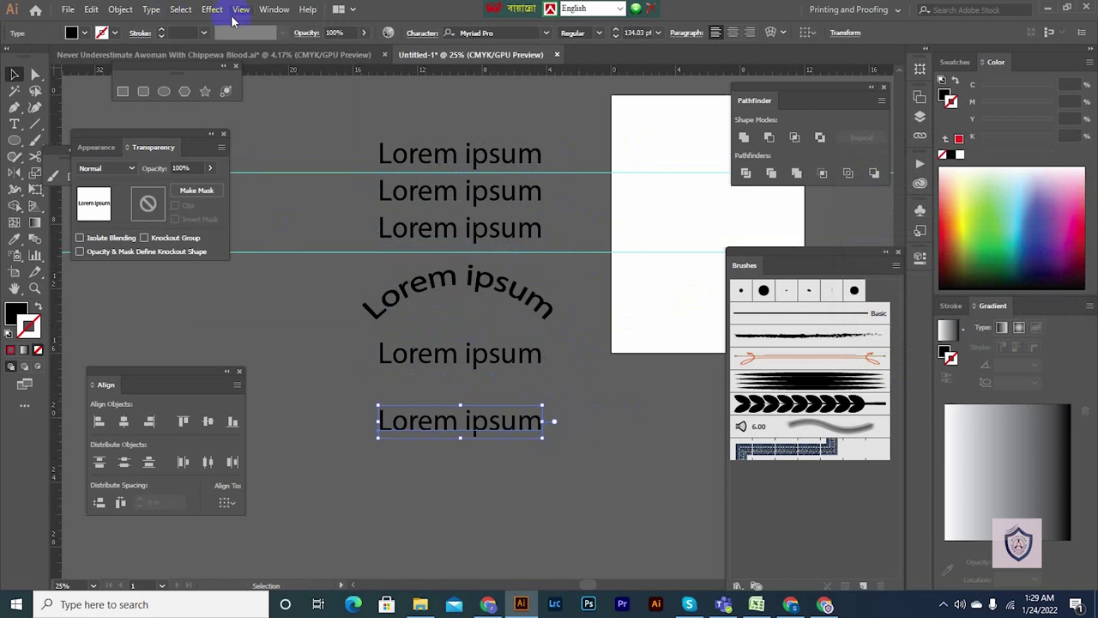
- Warp the lowest Lorem ipsum line with a horizontal Arc at a -50% bend
click(212, 10)
mouse_move(257, 187)
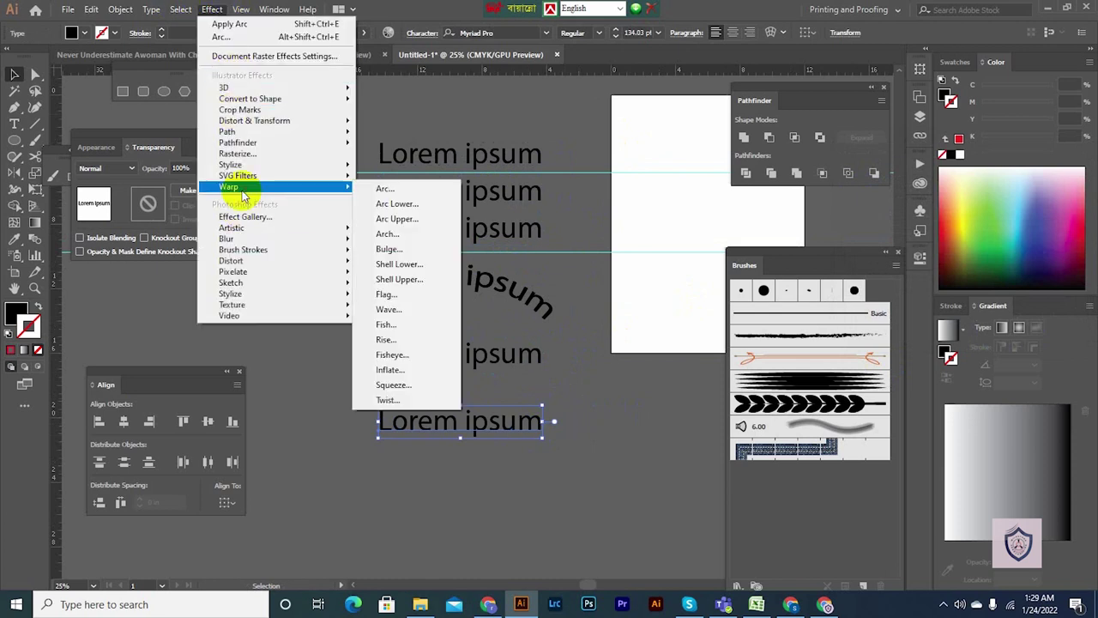
click(443, 190)
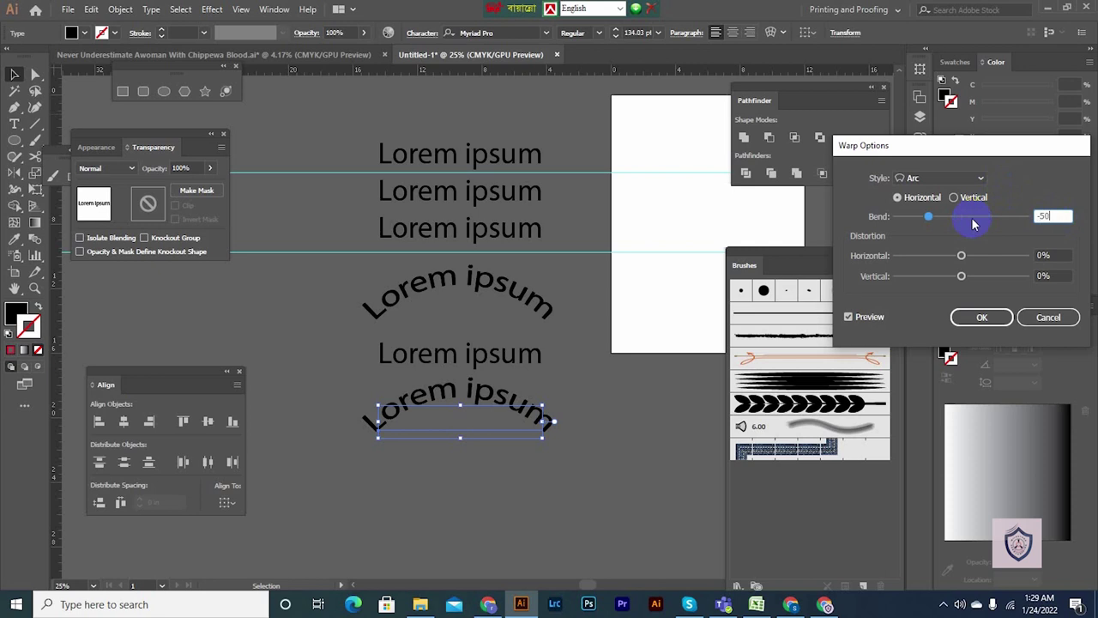
click(982, 317)
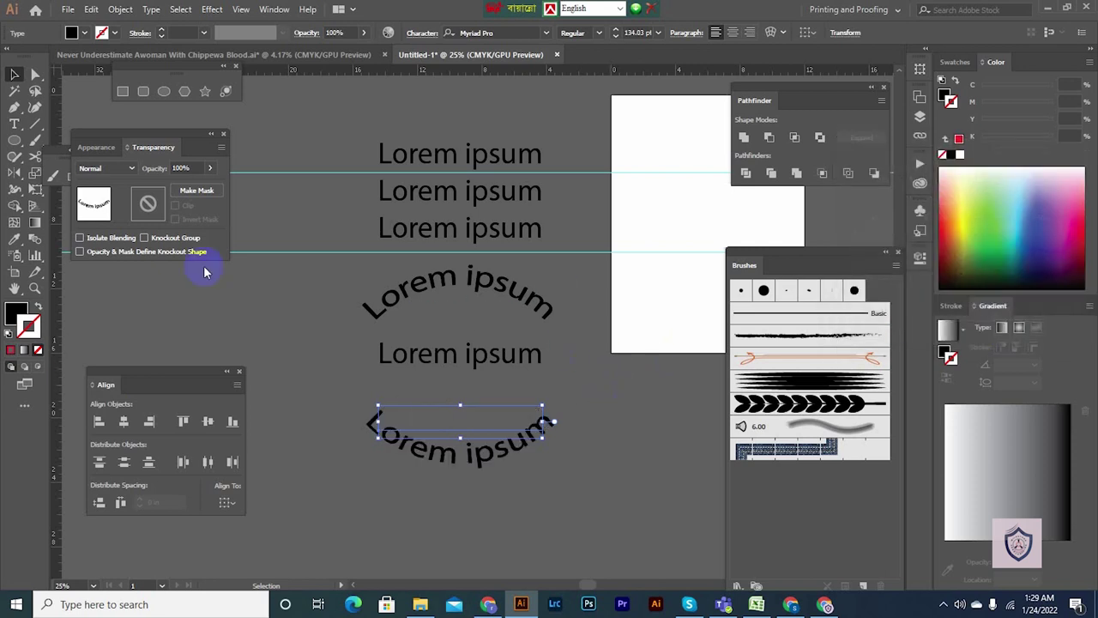
click(499, 350)
click(527, 392)
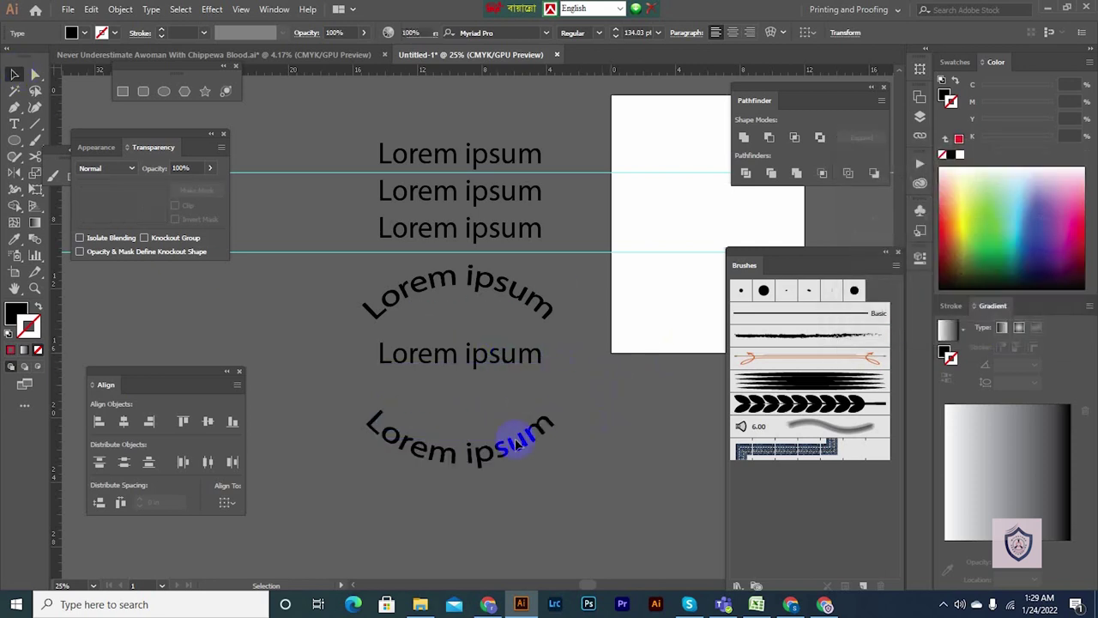
- Bring the two arched texts closer together and adjust the straight Lorem ipsum line between them
drag(517, 436, 518, 410)
click(289, 378)
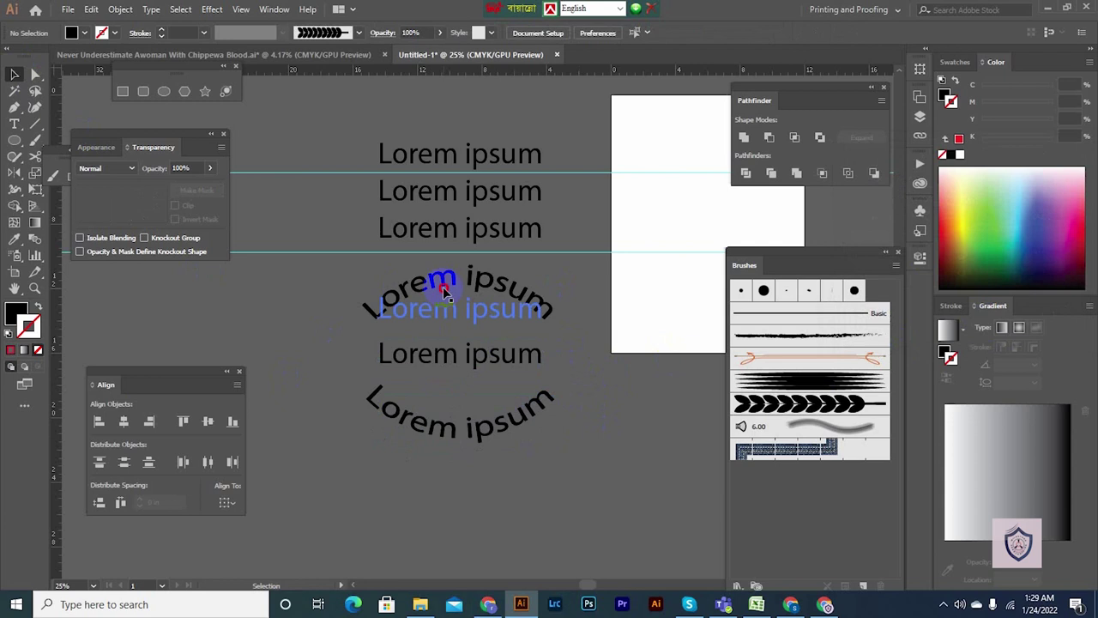
drag(446, 286, 449, 300)
drag(510, 351, 502, 294)
click(610, 366)
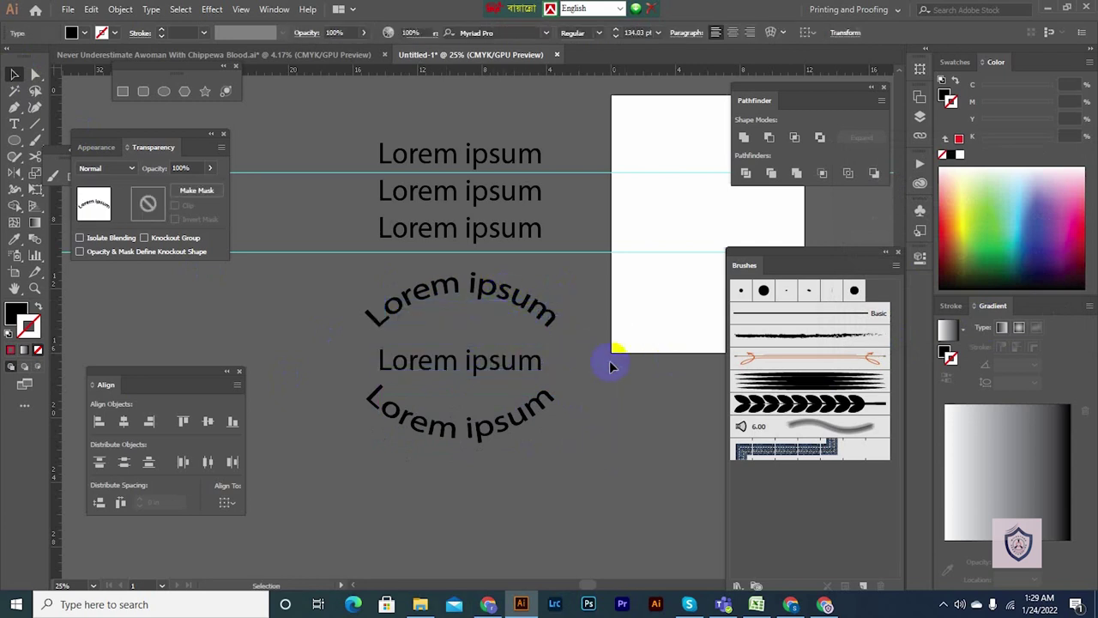
- Copy the three-line arched arrangement horizontally to the empty canvas on its left and delete the original
click(455, 303)
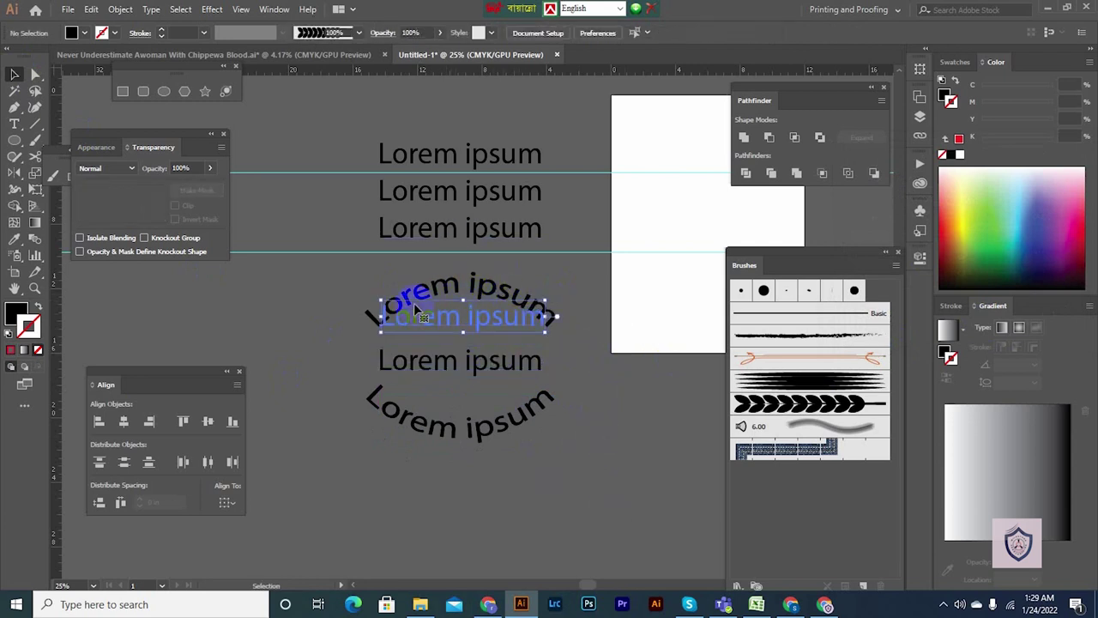
click(478, 382)
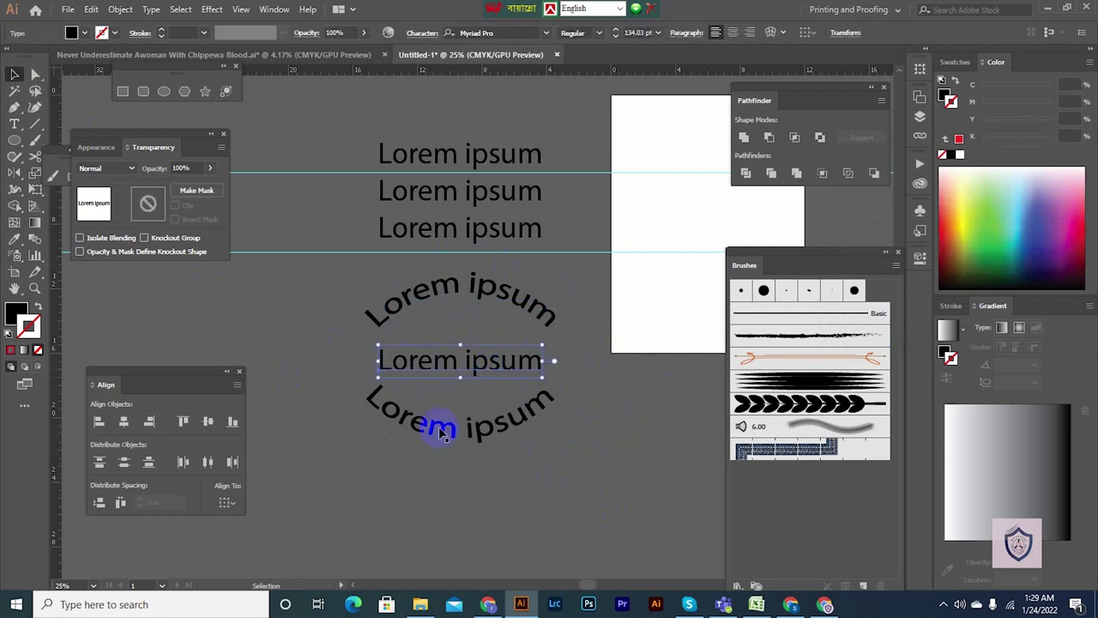
drag(593, 435, 347, 295)
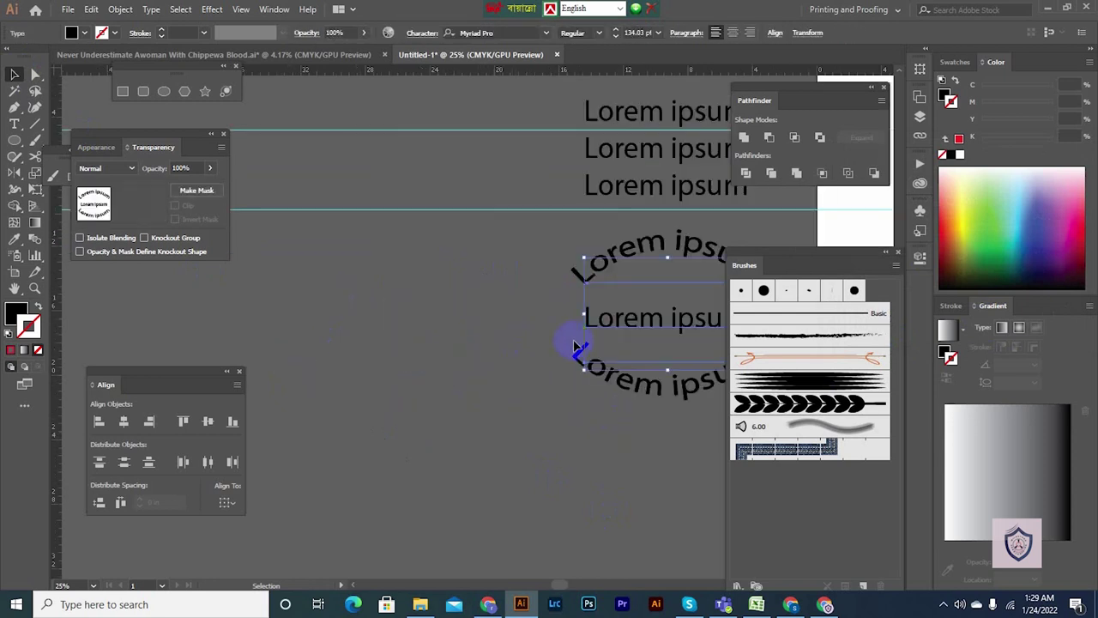
alt+drag(637, 319, 215, 318)
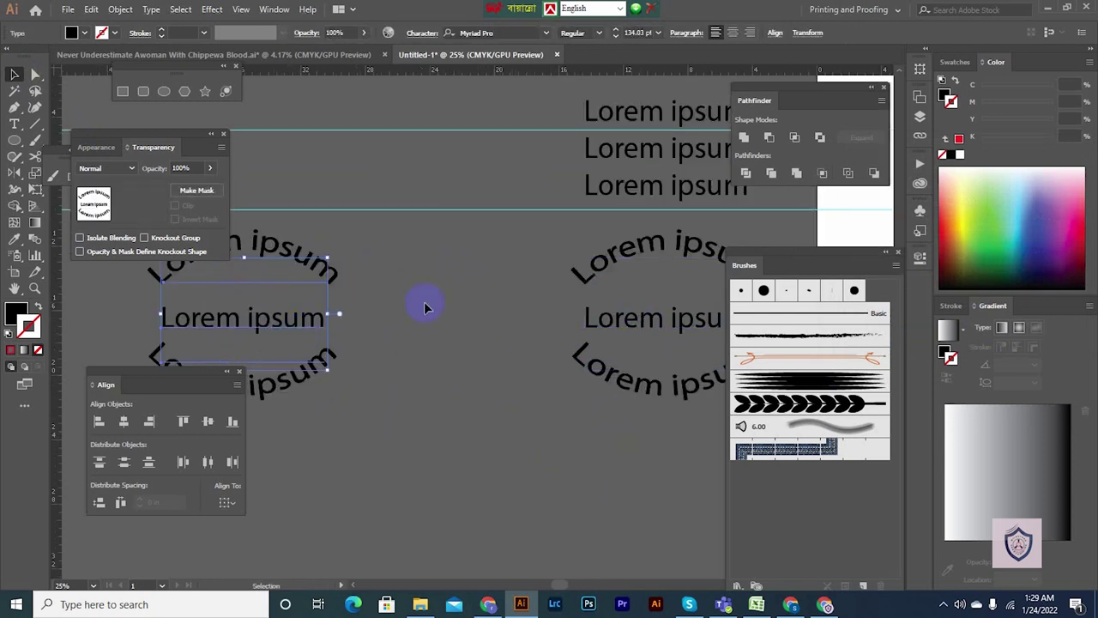
click(427, 307)
click(613, 380)
key(Delete)
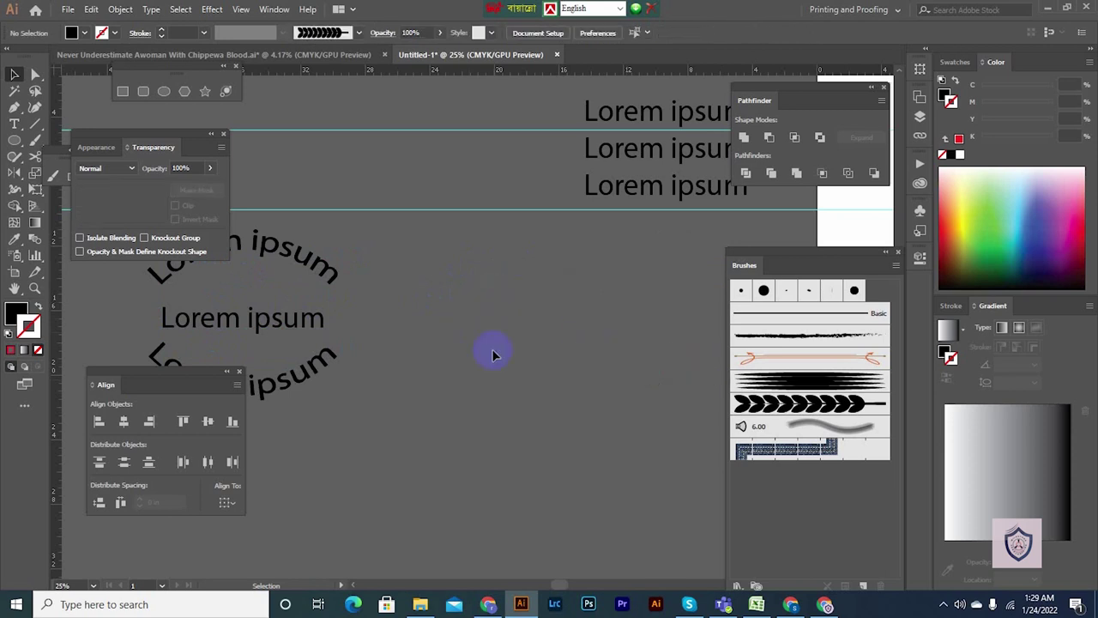
- Copy a stacked Lorem ipsum line straight down into the empty area, and duplicate that copy just beneath it
key(ctrl+minus)
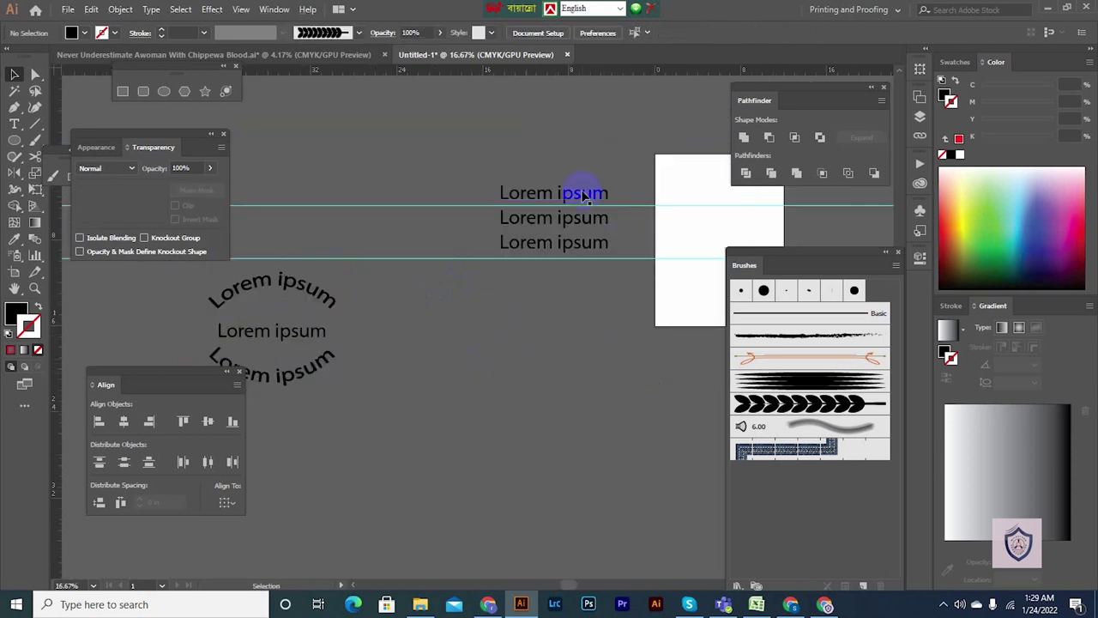
alt+shift+drag(577, 200, 522, 377)
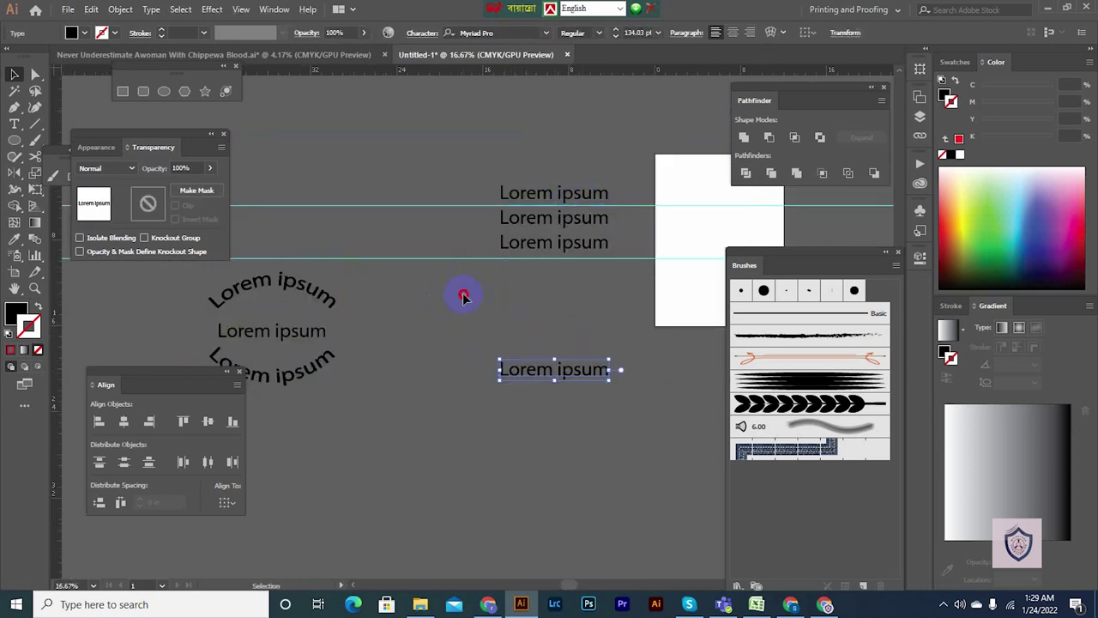
click(465, 298)
drag(563, 330, 500, 294)
click(517, 336)
alt+shift+drag(518, 337, 530, 369)
- Apply a horizontal Arc warp with a 20% bend to the lower of the two new Lorem ipsum lines
click(214, 9)
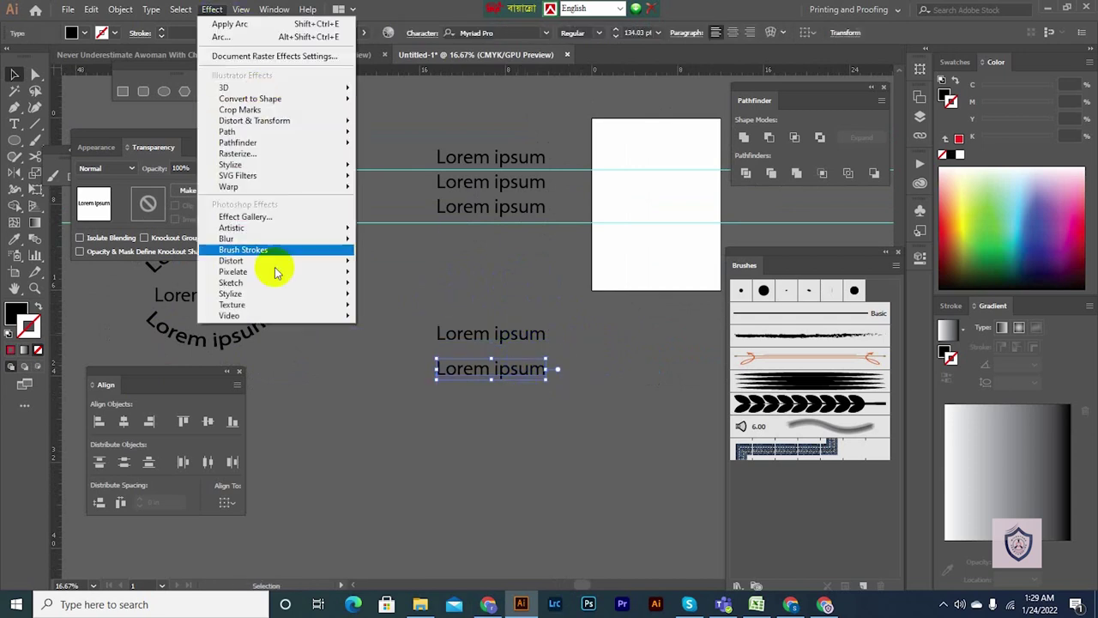
mouse_move(260, 187)
click(421, 186)
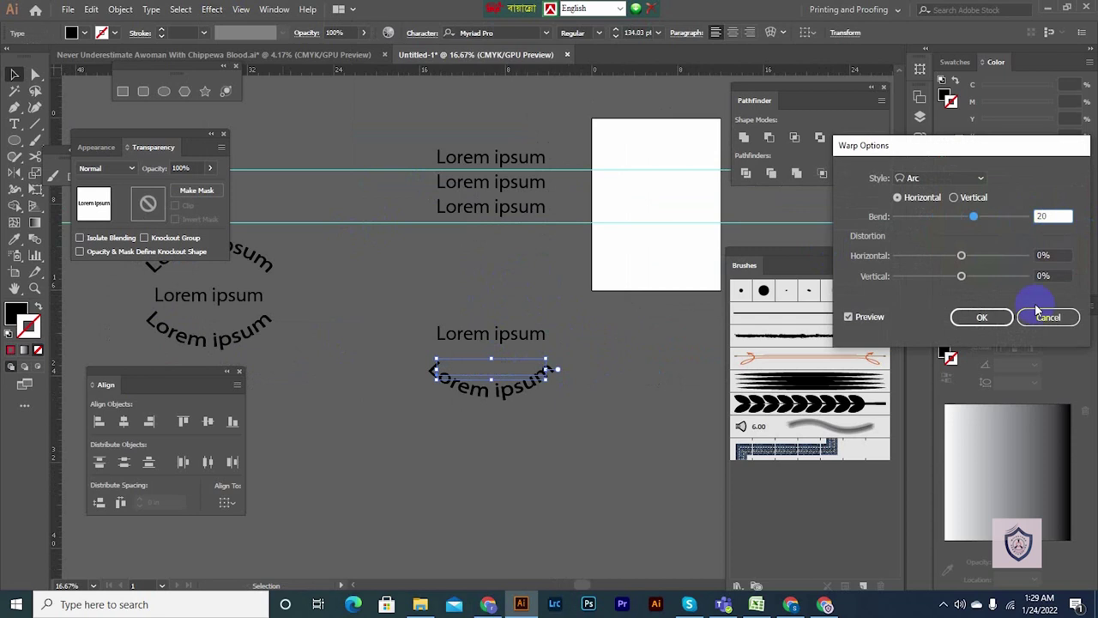
click(982, 316)
click(568, 390)
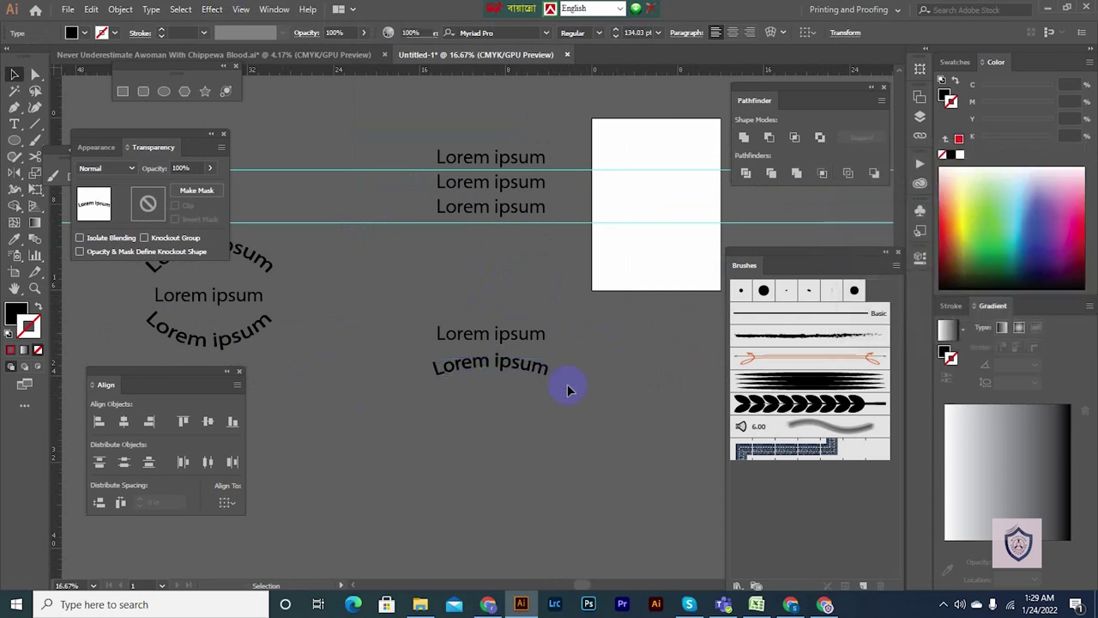
- Draw a black circle about 8.17 in across and place it centered directly below the gently arched text
scroll(579, 319, down, 2)
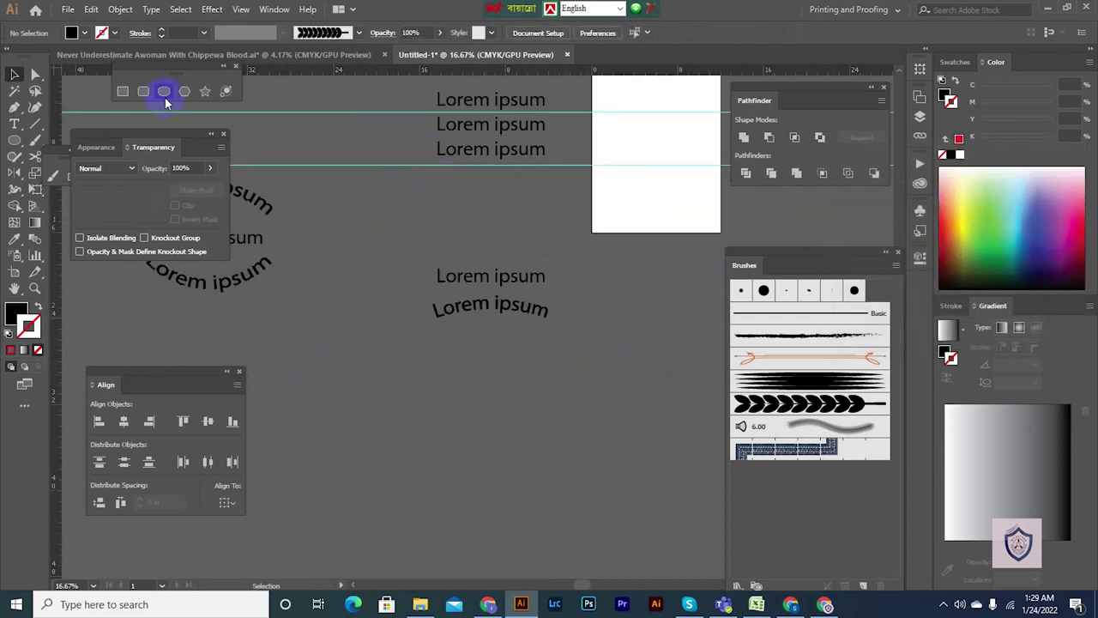
click(164, 91)
drag(498, 375, 534, 421)
click(14, 74)
click(564, 421)
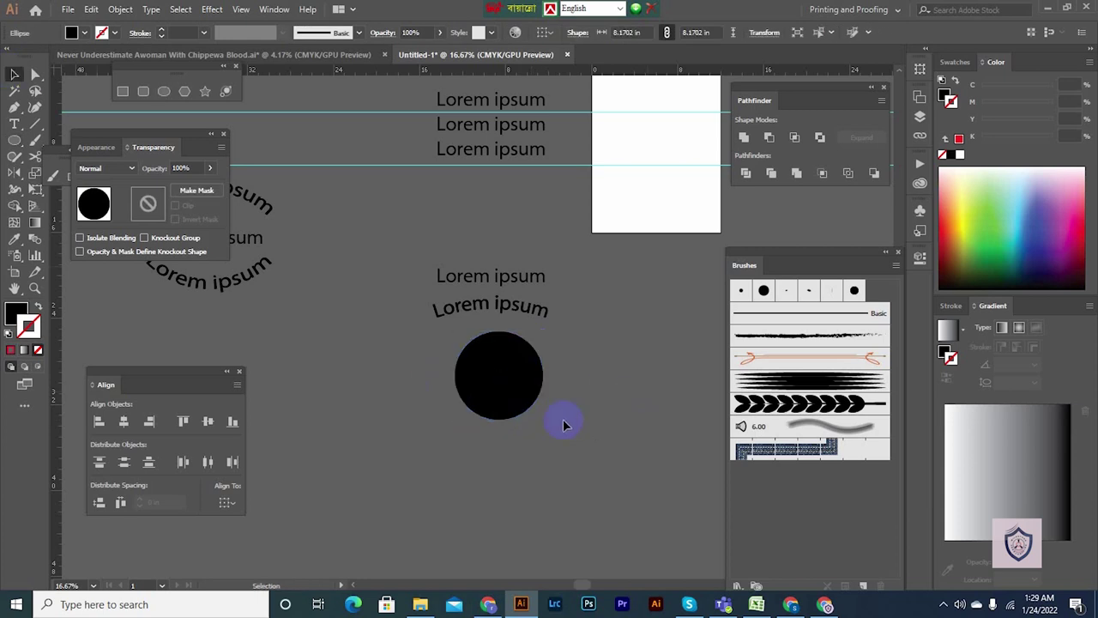
drag(498, 381, 496, 368)
click(620, 358)
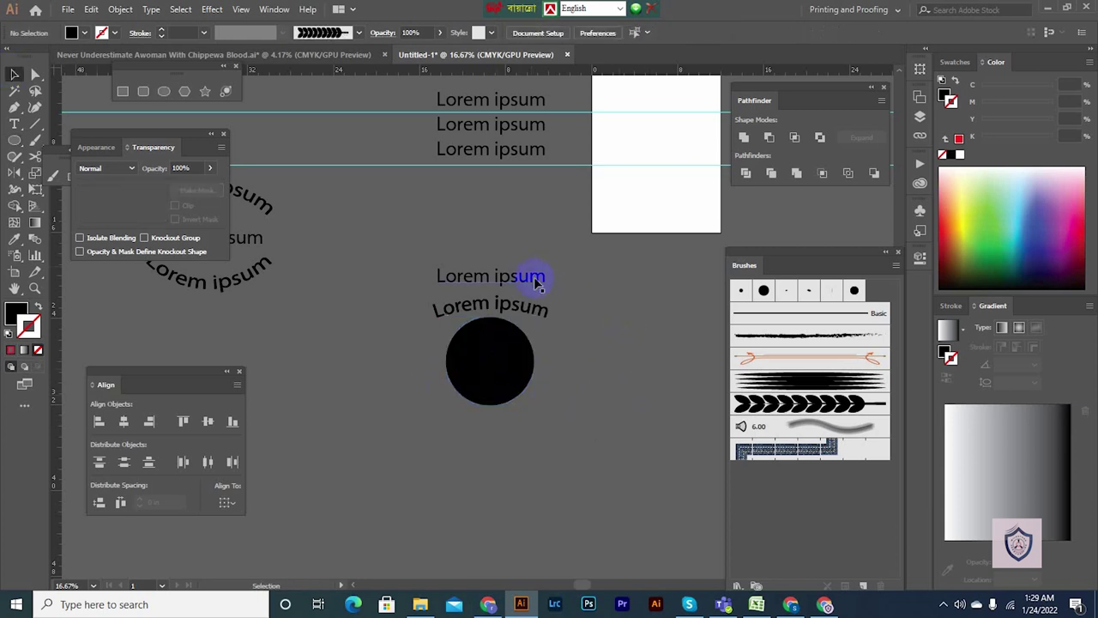
- Copy the straight Lorem ipsum line above the arched text straight down to just below the black circle
double_click(537, 280)
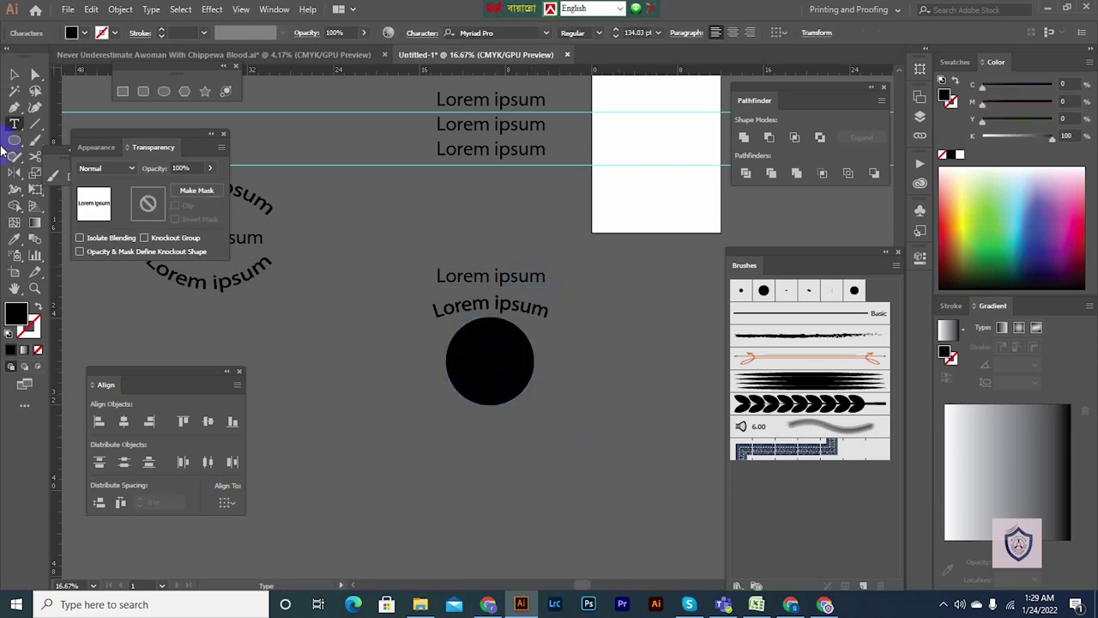
click(14, 75)
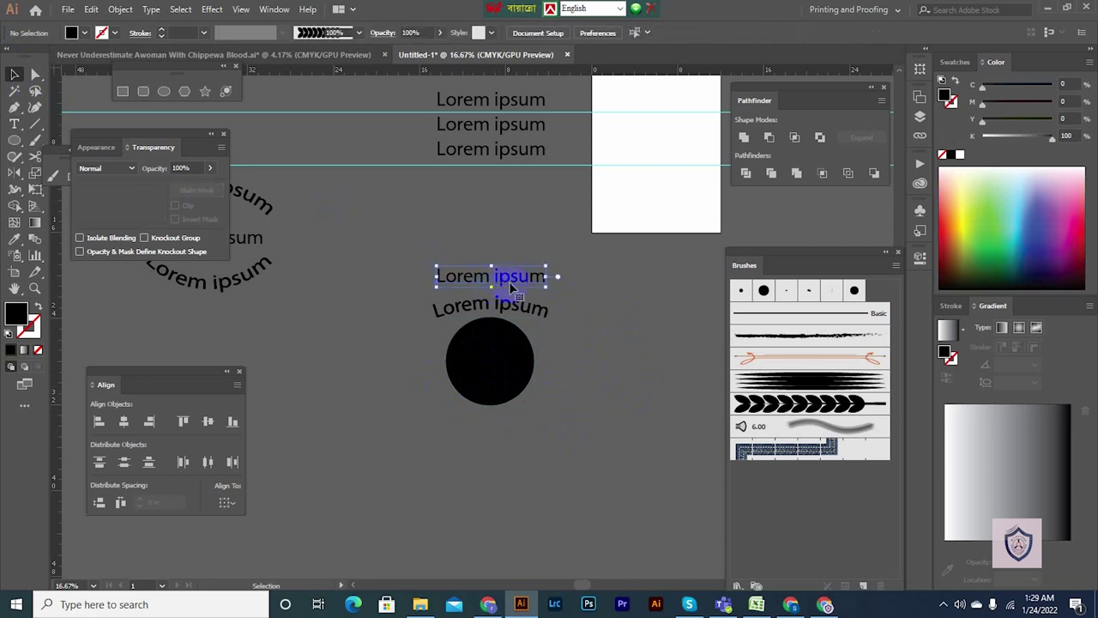
drag(503, 282, 524, 424)
click(579, 352)
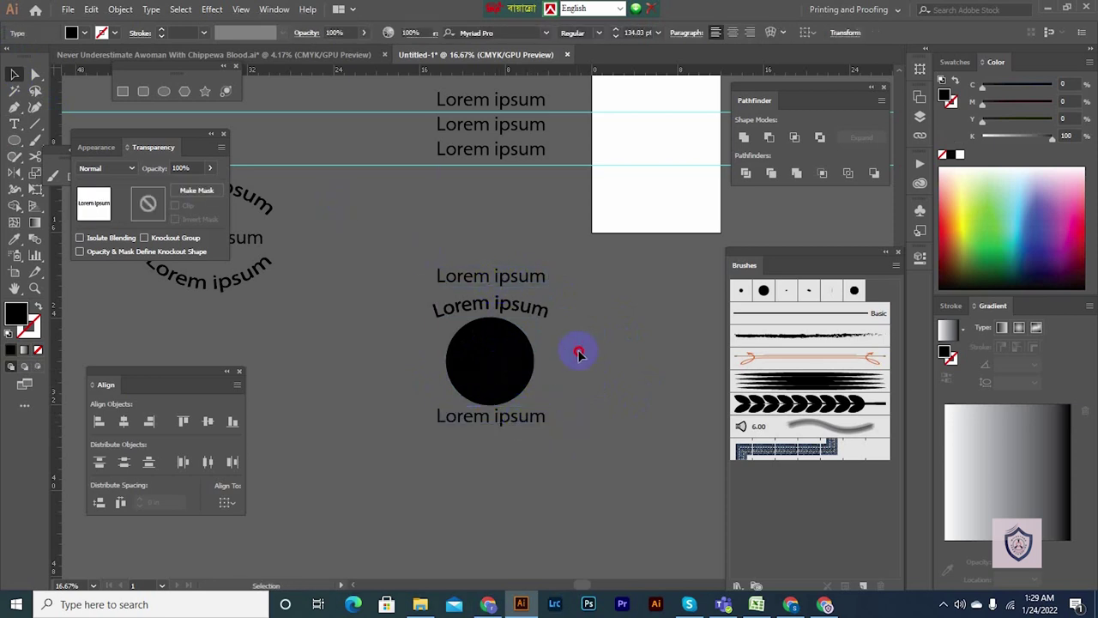
- Apply a horizontal Arc warp with a -20% bend to the straight Lorem ipsum line beneath the black circle
key(space)
drag(615, 326, 578, 290)
click(498, 381)
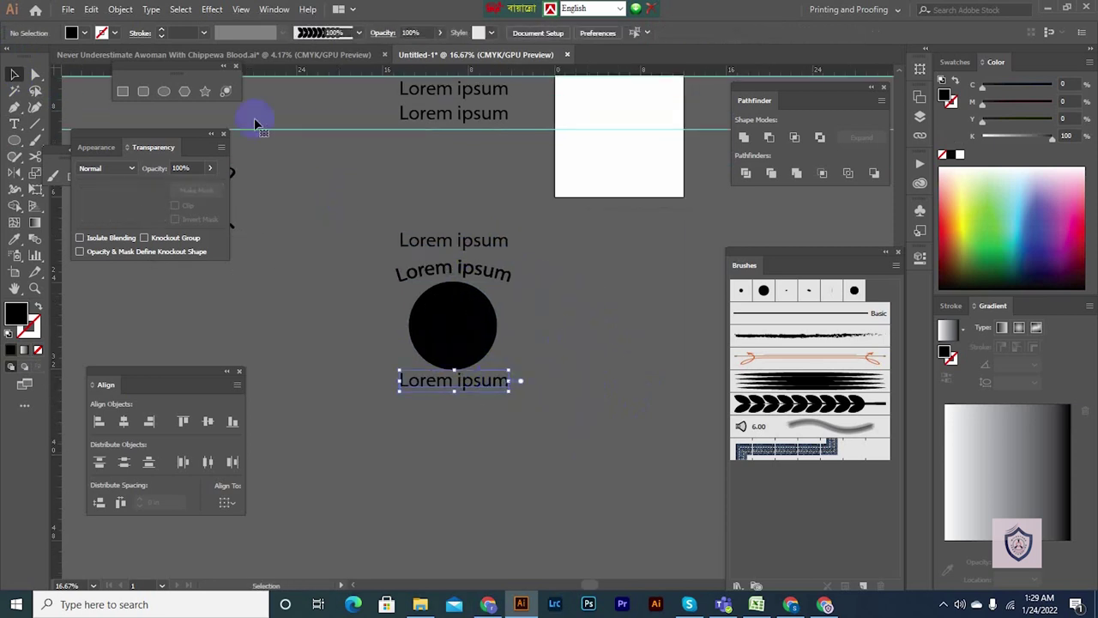
click(212, 10)
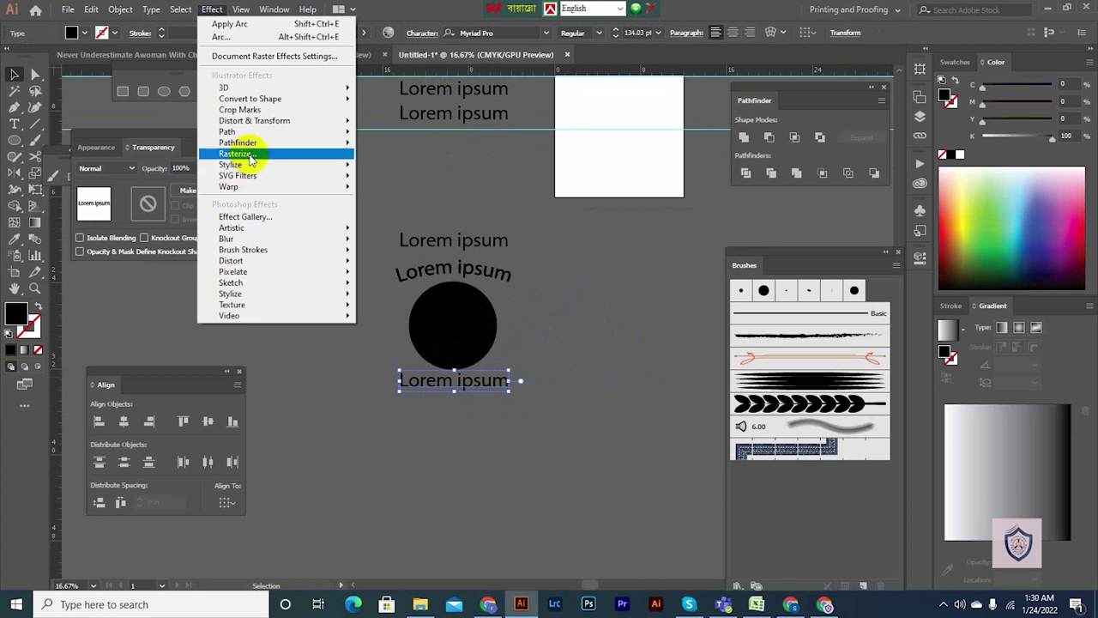
mouse_move(257, 187)
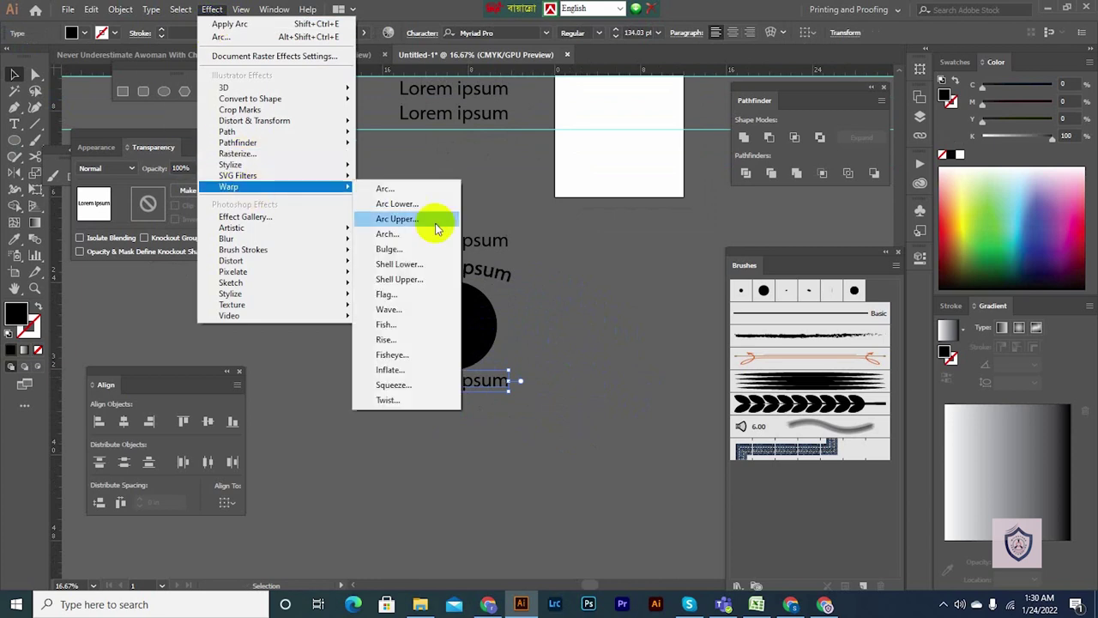
click(400, 188)
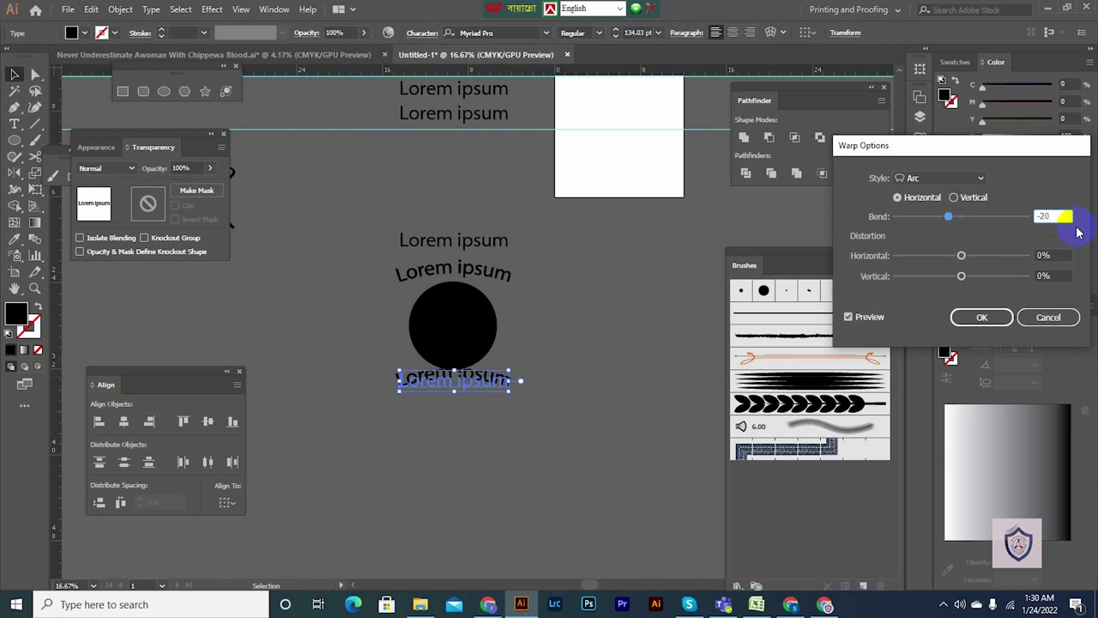
click(1000, 319)
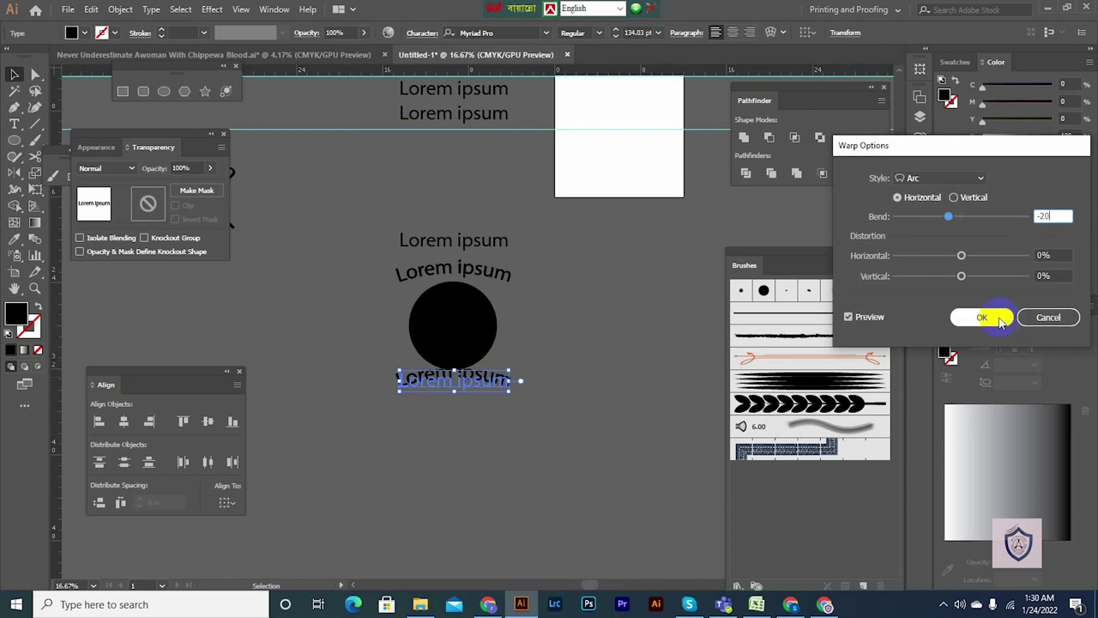
click(556, 354)
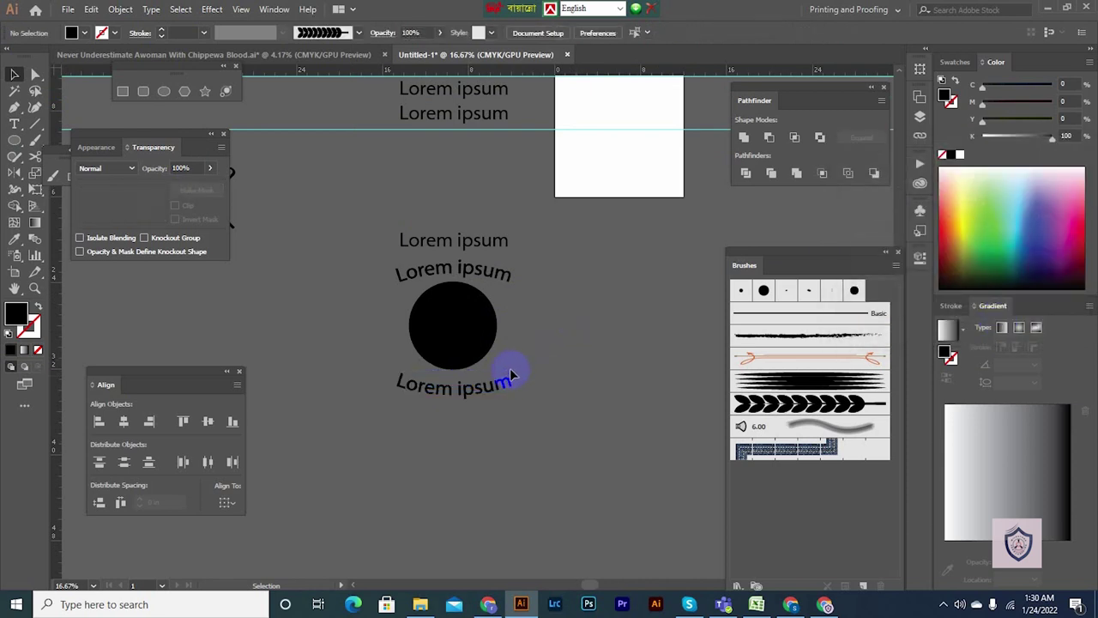
- Place the lower arched text closer to the circle and add a straight Lorem ipsum copy just beneath it
drag(494, 241, 479, 387)
click(537, 359)
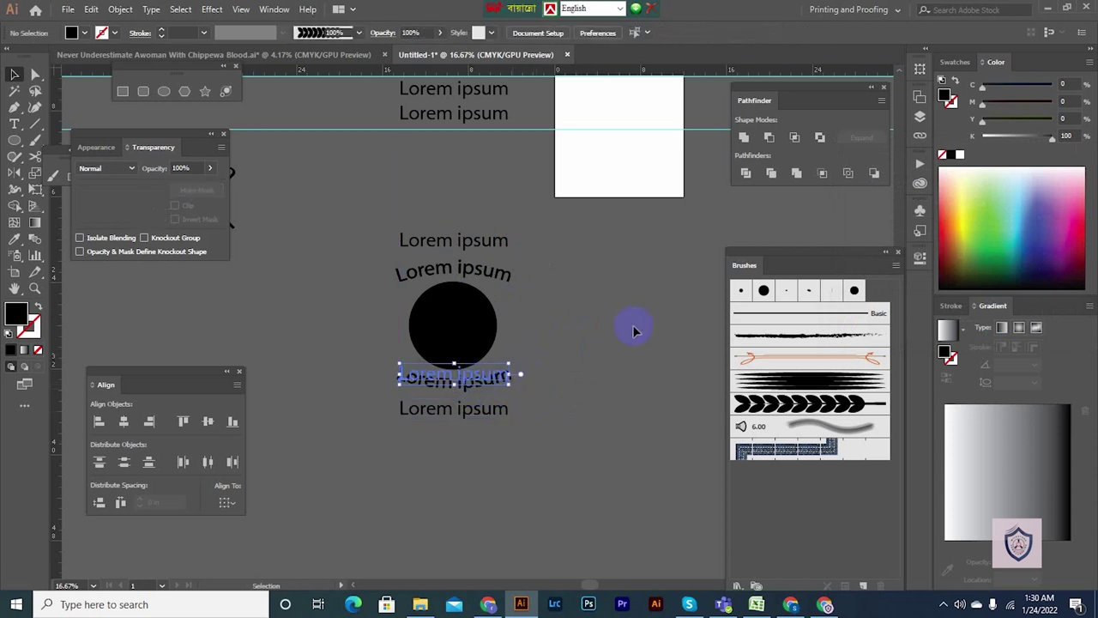
key(Delete)
click(484, 413)
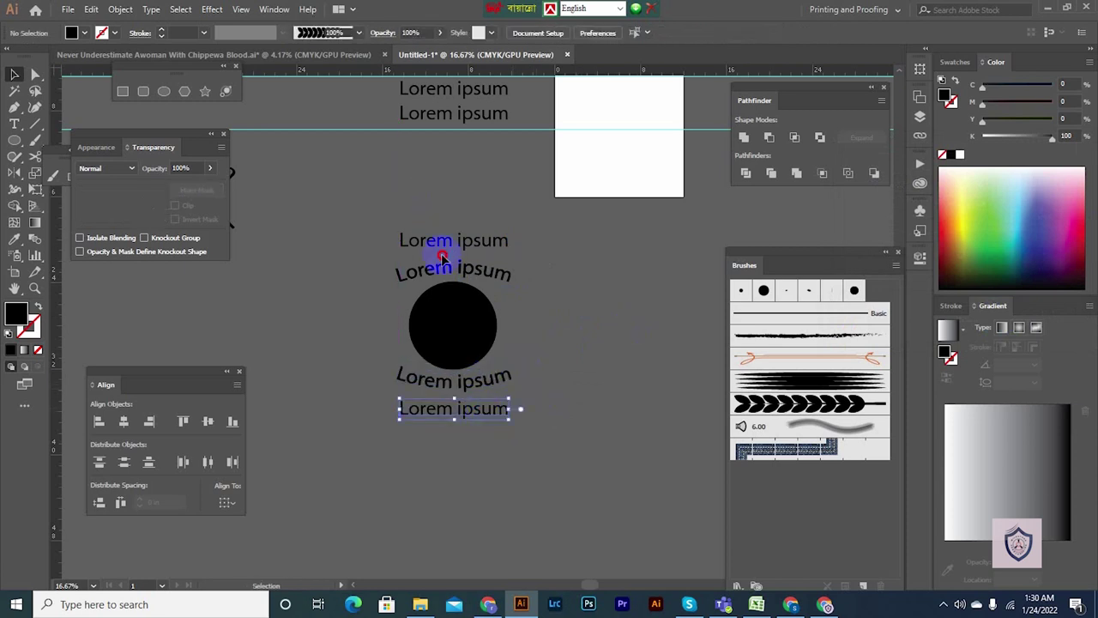
drag(442, 257, 481, 404)
click(657, 266)
drag(500, 289, 501, 288)
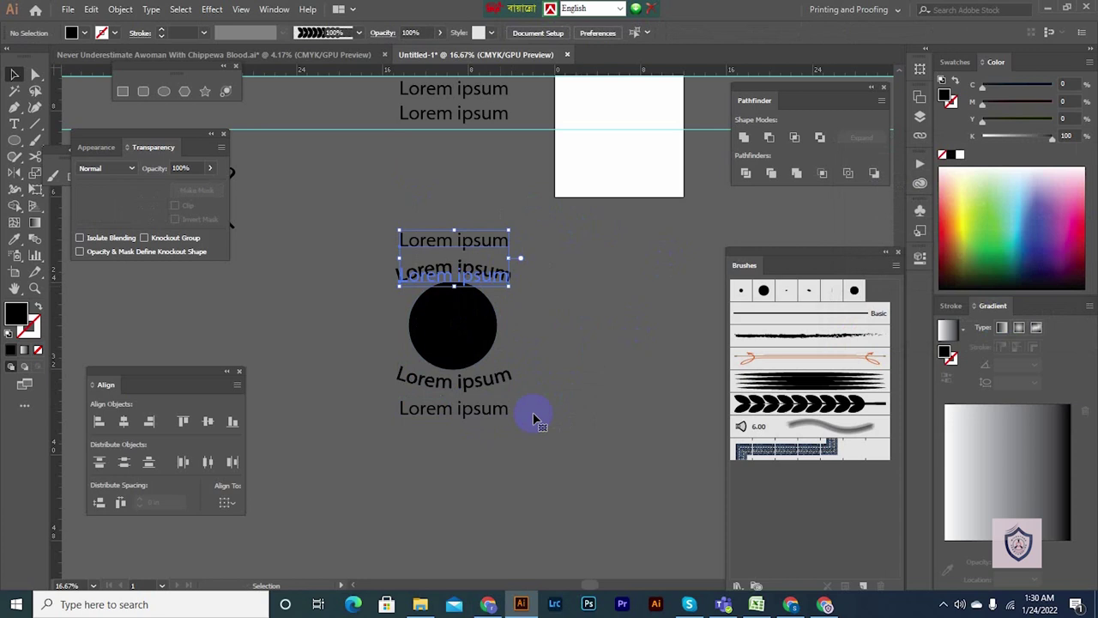
drag(529, 383, 491, 449)
click(575, 378)
- Move the whole circle and Lorem ipsum arrangement to the left, next to the earlier arched text group
click(462, 323)
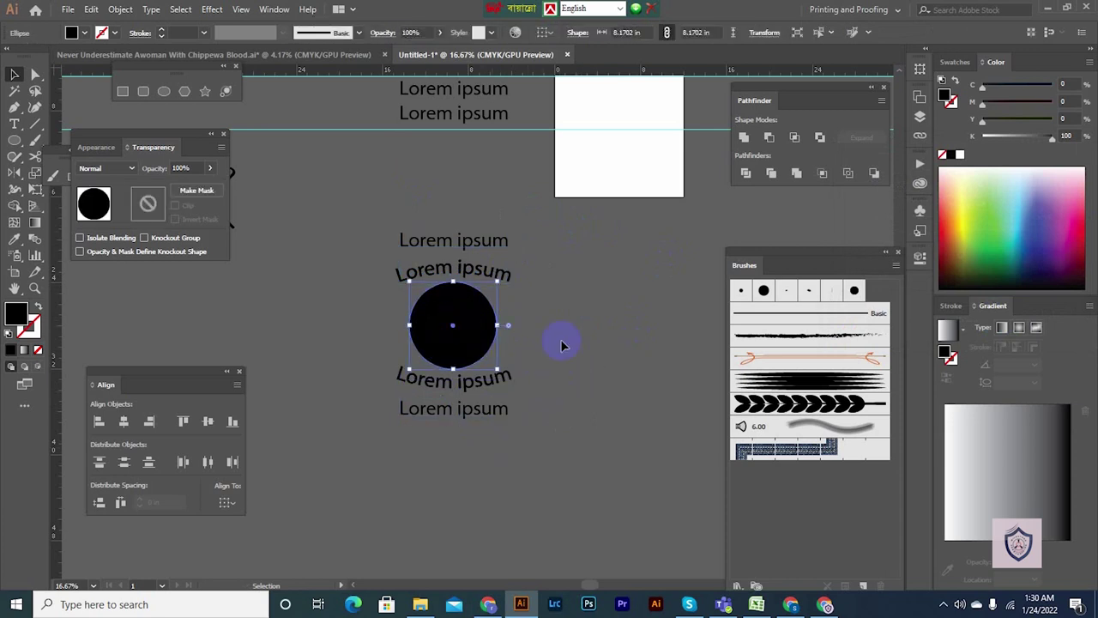
click(510, 339)
drag(379, 242, 529, 468)
click(613, 313)
drag(504, 333, 663, 389)
drag(423, 193, 297, 349)
drag(363, 271, 244, 300)
click(573, 371)
drag(573, 371, 346, 279)
click(578, 297)
drag(611, 274, 506, 299)
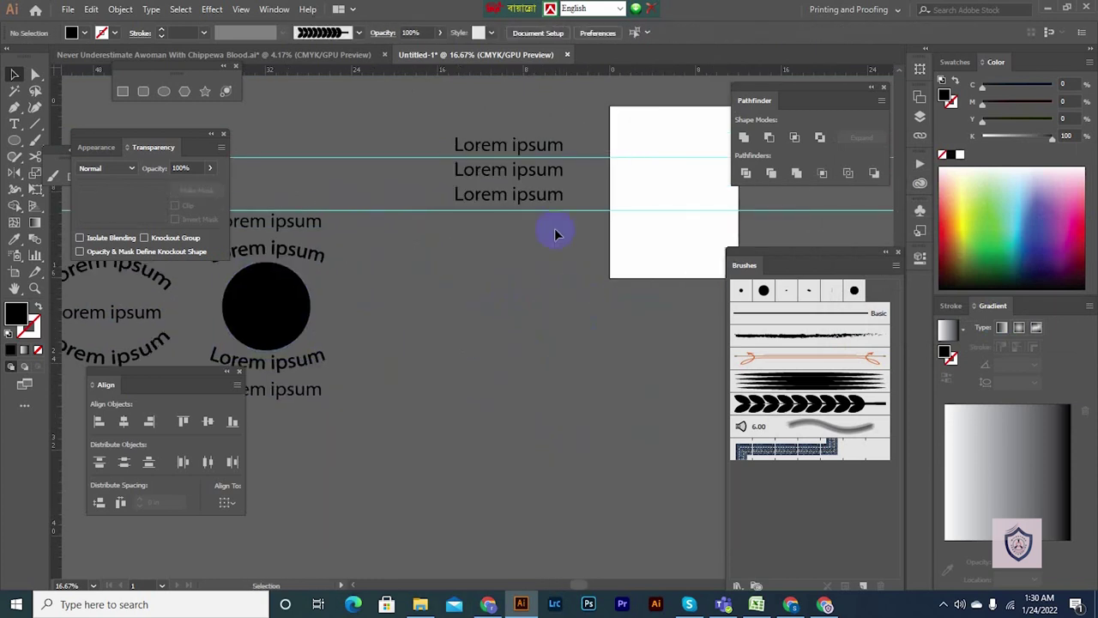
- Copy the top line of the stacked Lorem ipsum text straight down twice into the empty area below the stack
drag(528, 149, 547, 282)
click(587, 360)
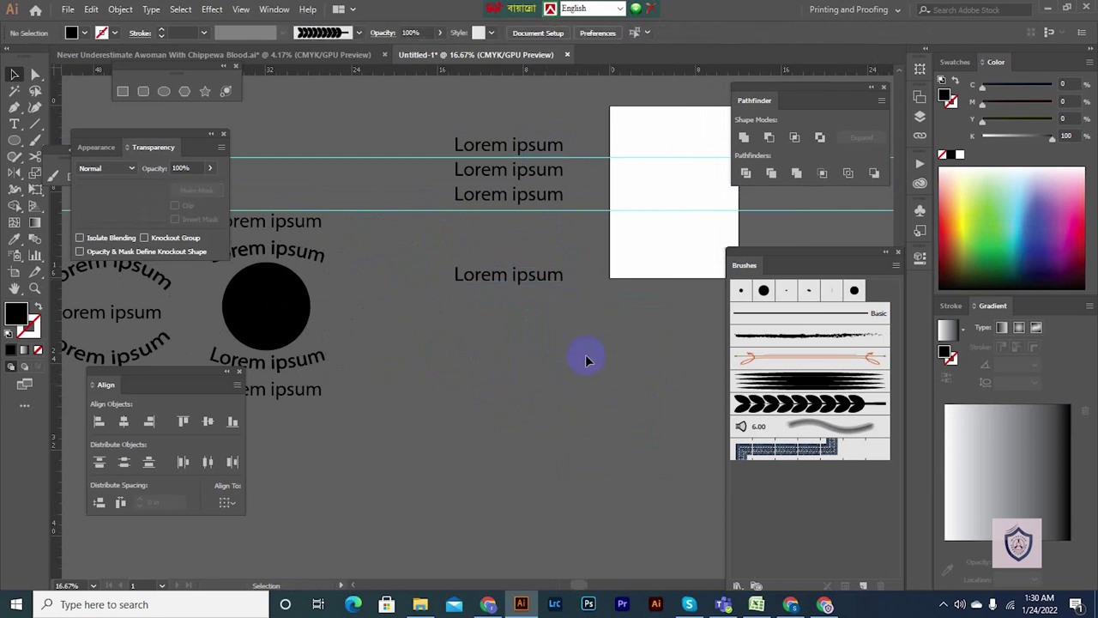
drag(532, 146, 537, 316)
click(580, 353)
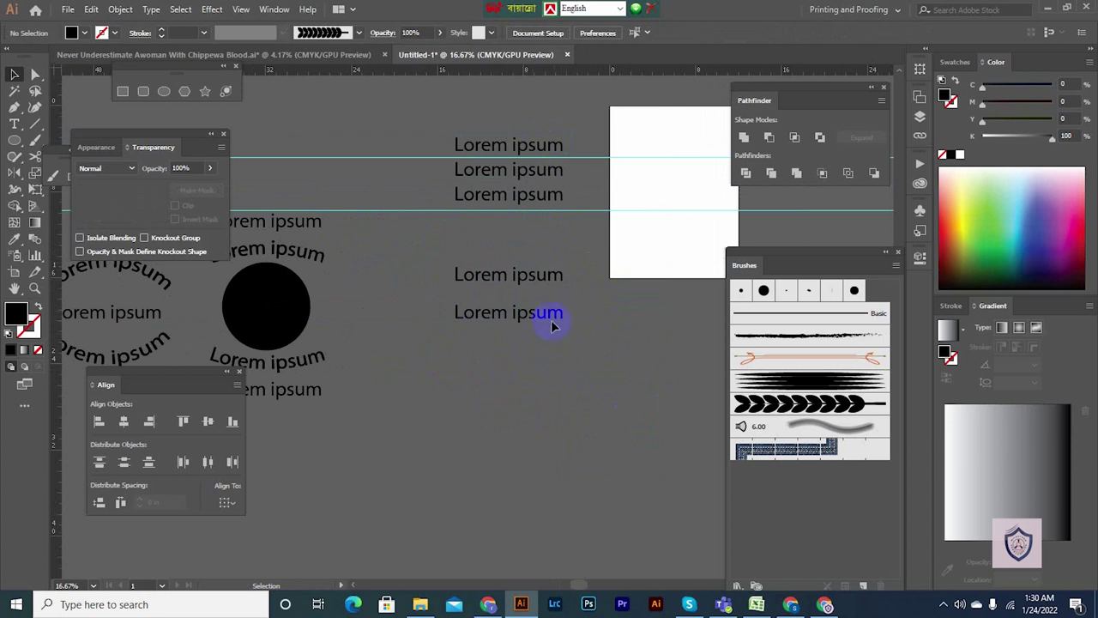
- Set the font of the two new Lorem ipsum lines to ARMADIRA
drag(508, 333, 508, 333)
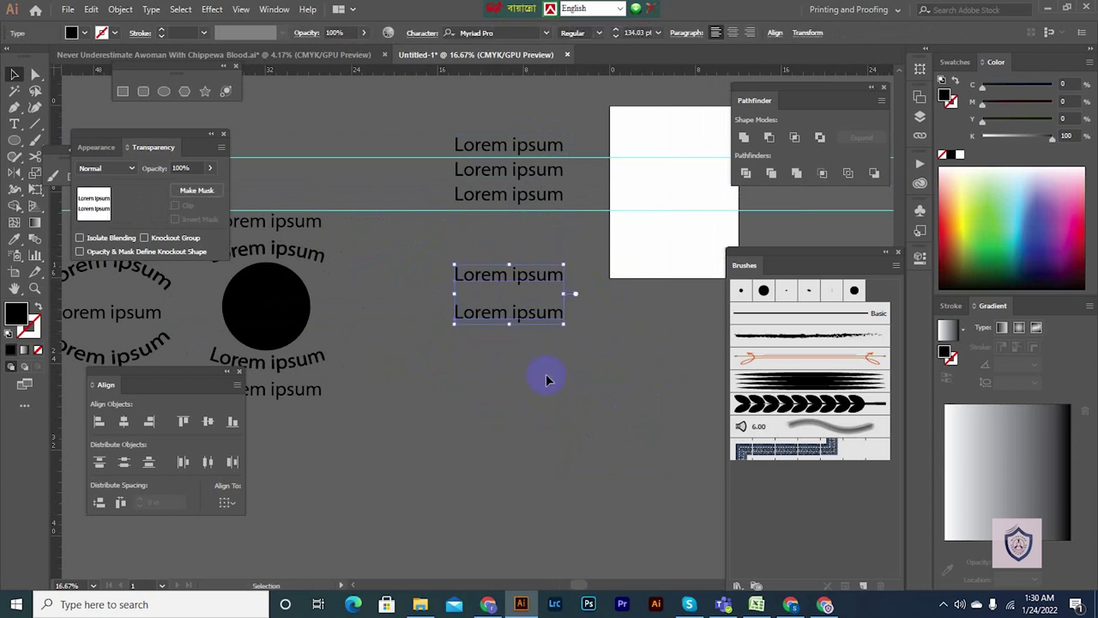
click(546, 32)
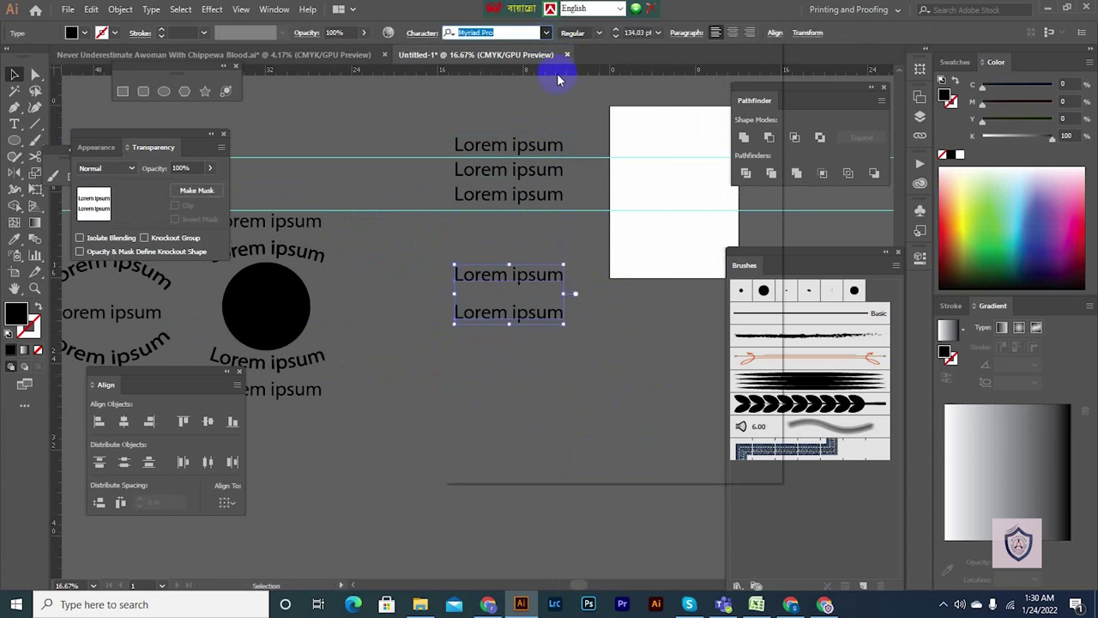
click(659, 188)
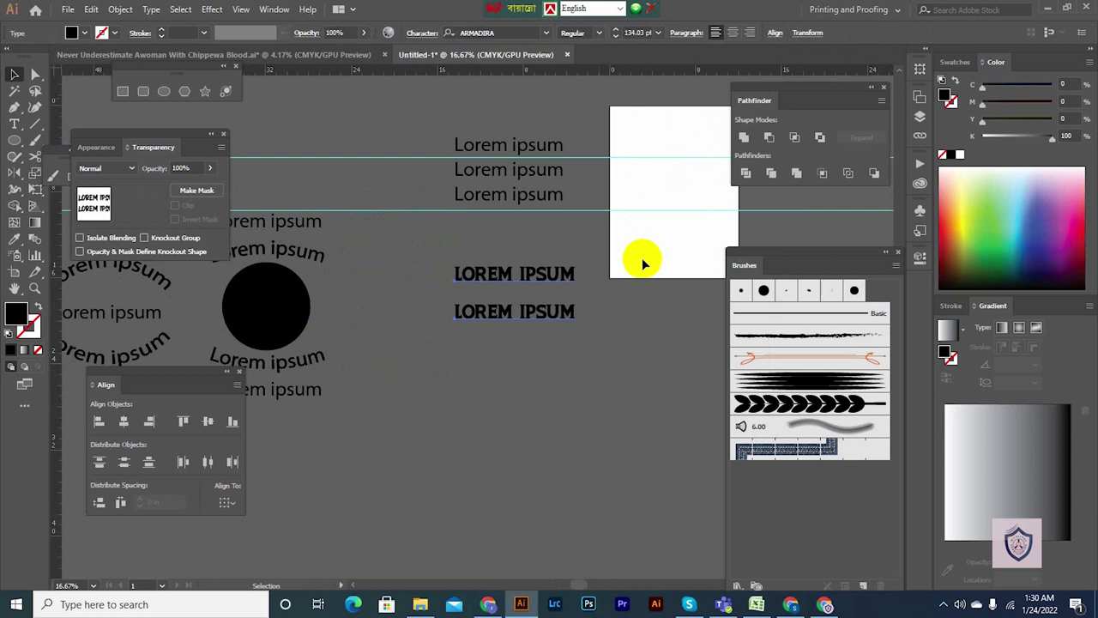
click(546, 424)
- Move the lower ARMADIRA line up close to the upper one and add a third copy of the line below them
drag(543, 307, 542, 295)
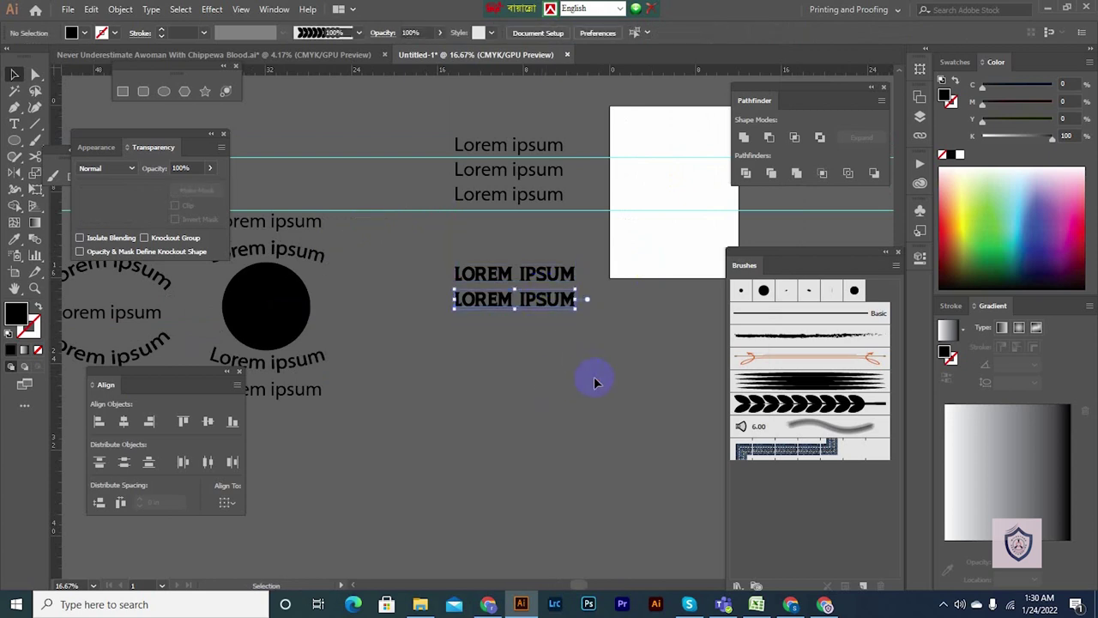
click(595, 381)
drag(518, 253, 561, 377)
click(588, 390)
click(627, 321)
- Shift the middle LOREM IPSUM line down to leave a wider gap below the top line
scroll(556, 345, up, 3)
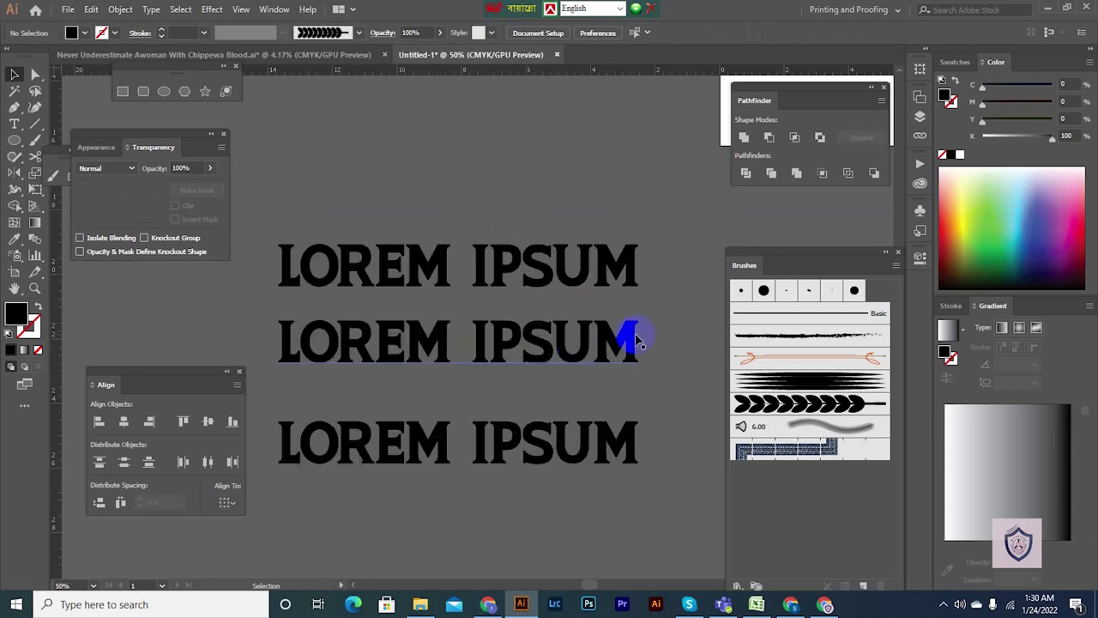
scroll(667, 327, left, 1)
click(633, 281)
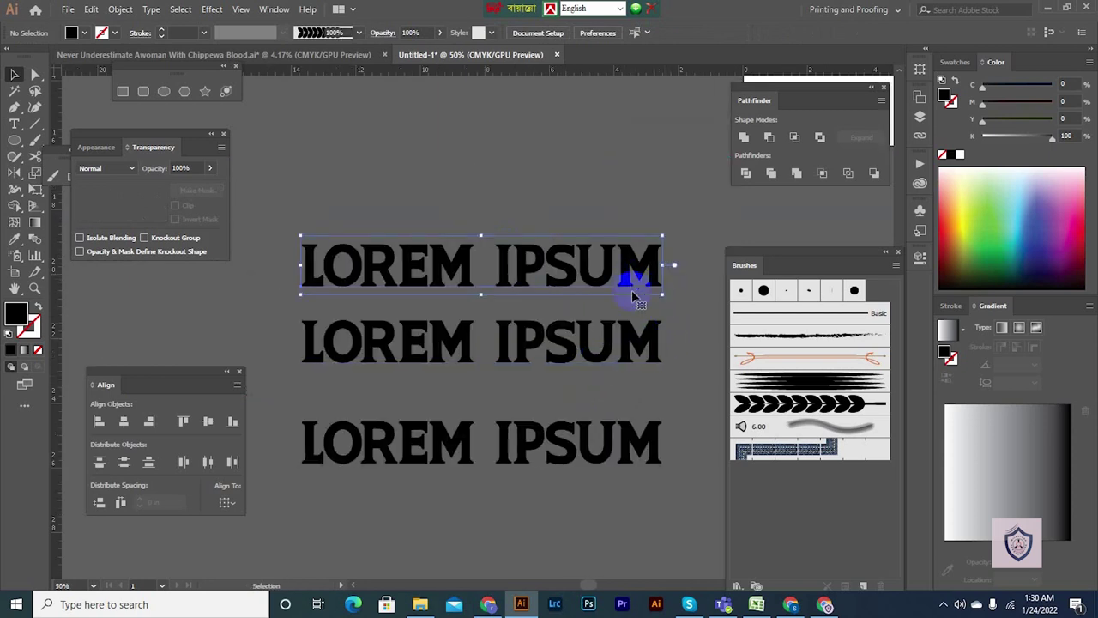
drag(567, 322, 588, 373)
click(570, 218)
drag(583, 318, 587, 277)
click(579, 370)
scroll(486, 335, down, 3)
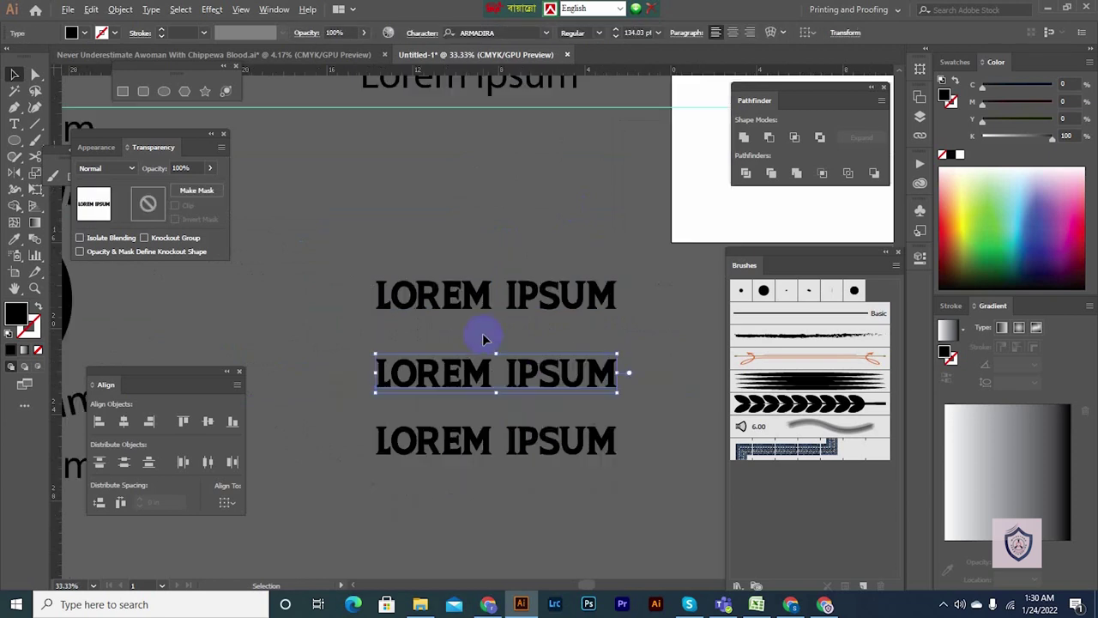
drag(464, 290, 530, 434)
click(536, 383)
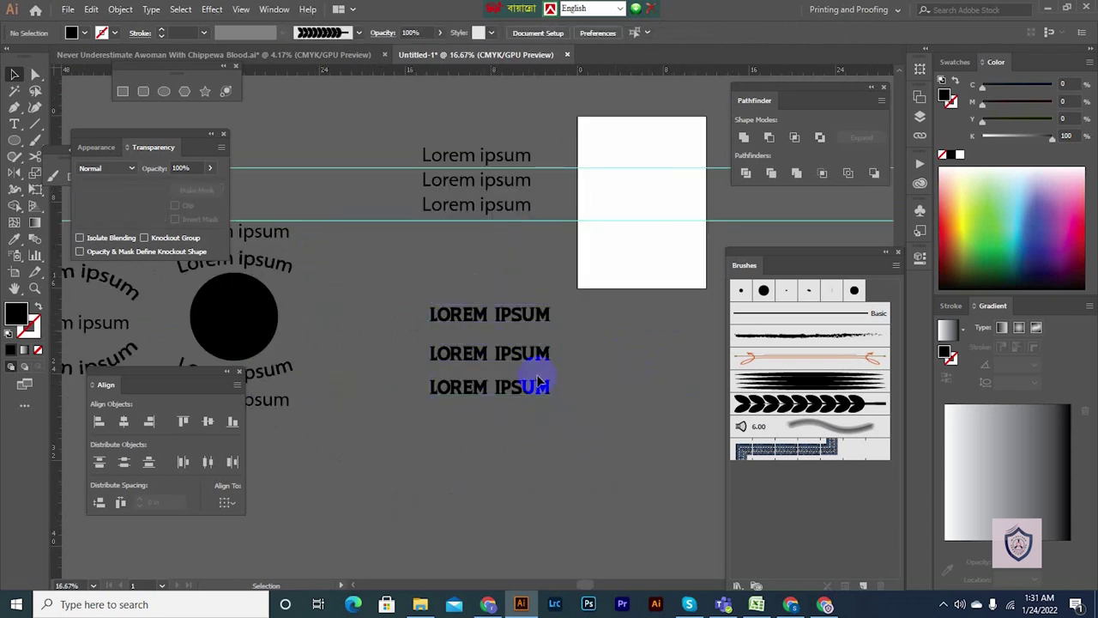
- Convert the middle LOREM IPSUM line to outlines and Free Distort its upper-right corner upward to about 3.28 in overall height
click(520, 353)
scroll(522, 354, up, 2)
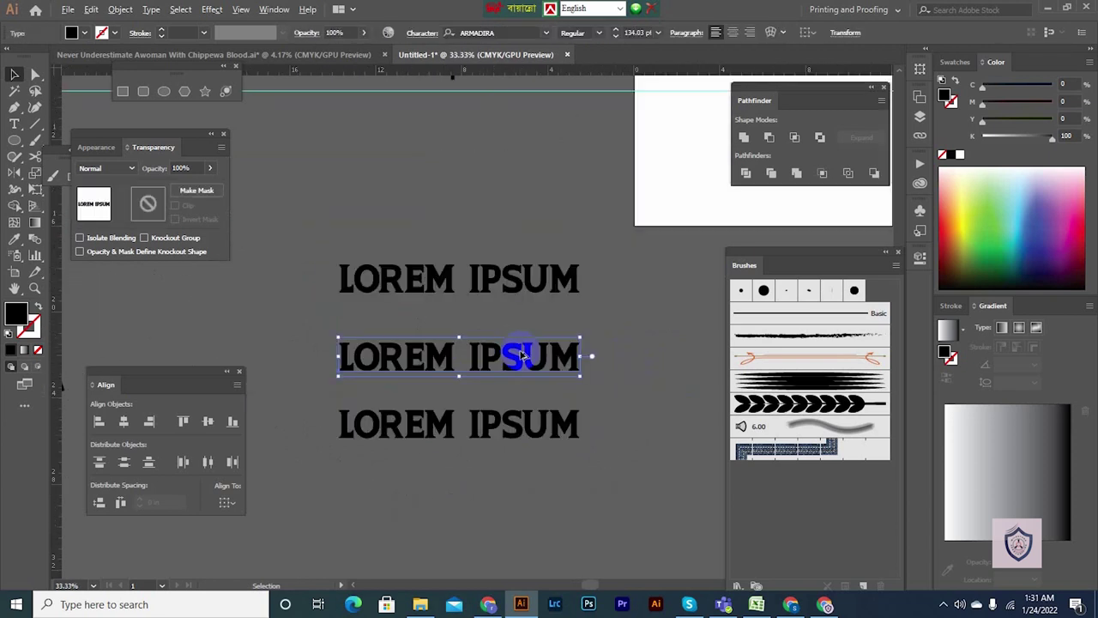
right_click(504, 367)
click(596, 177)
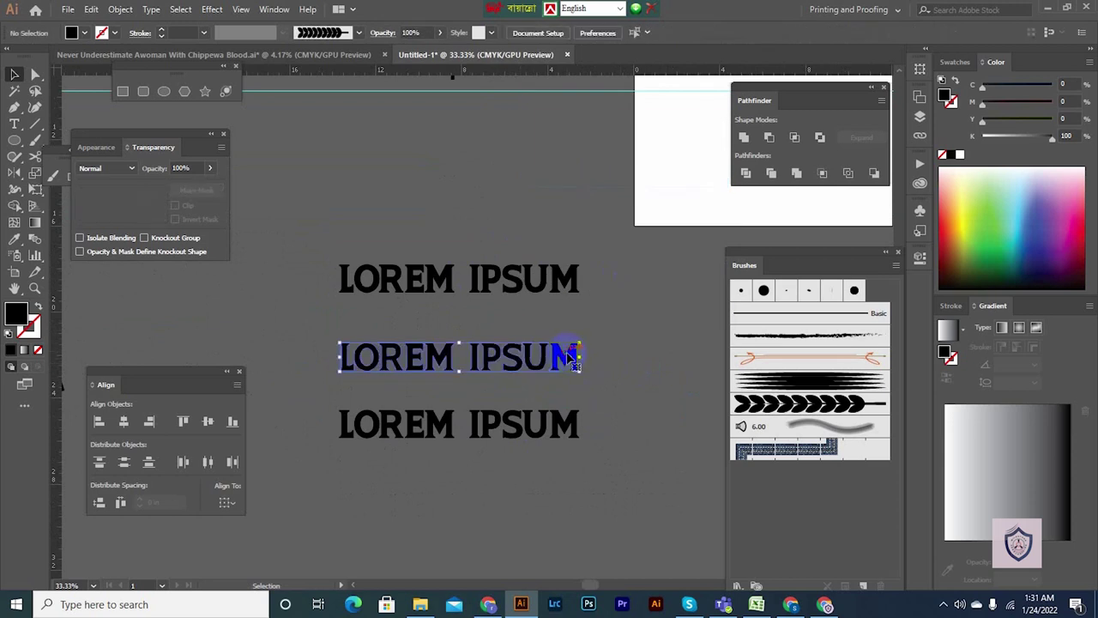
click(36, 190)
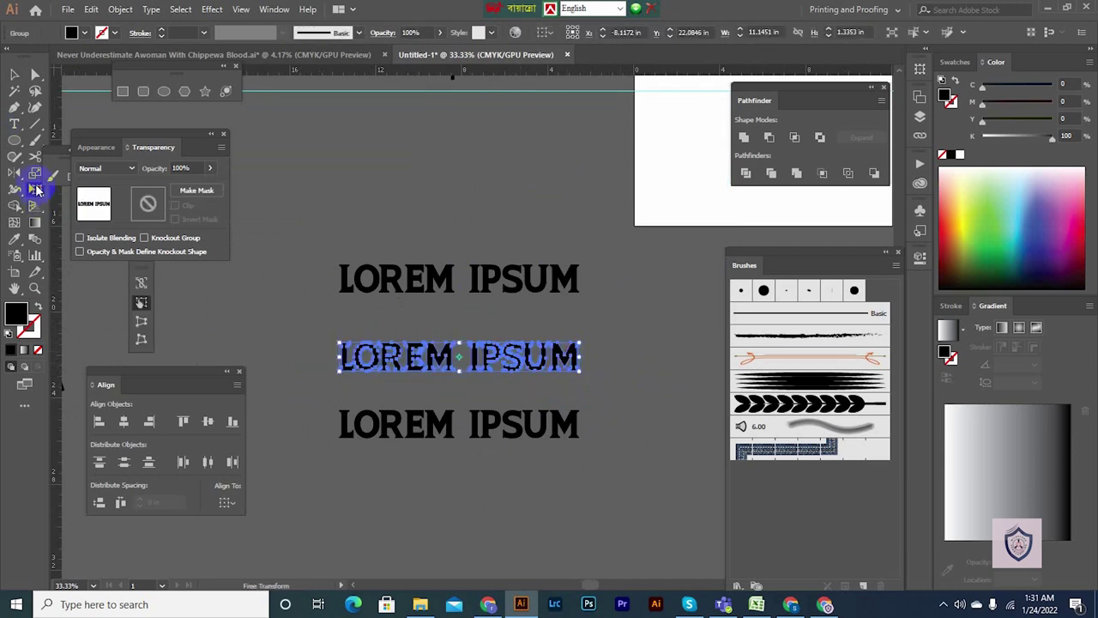
click(142, 343)
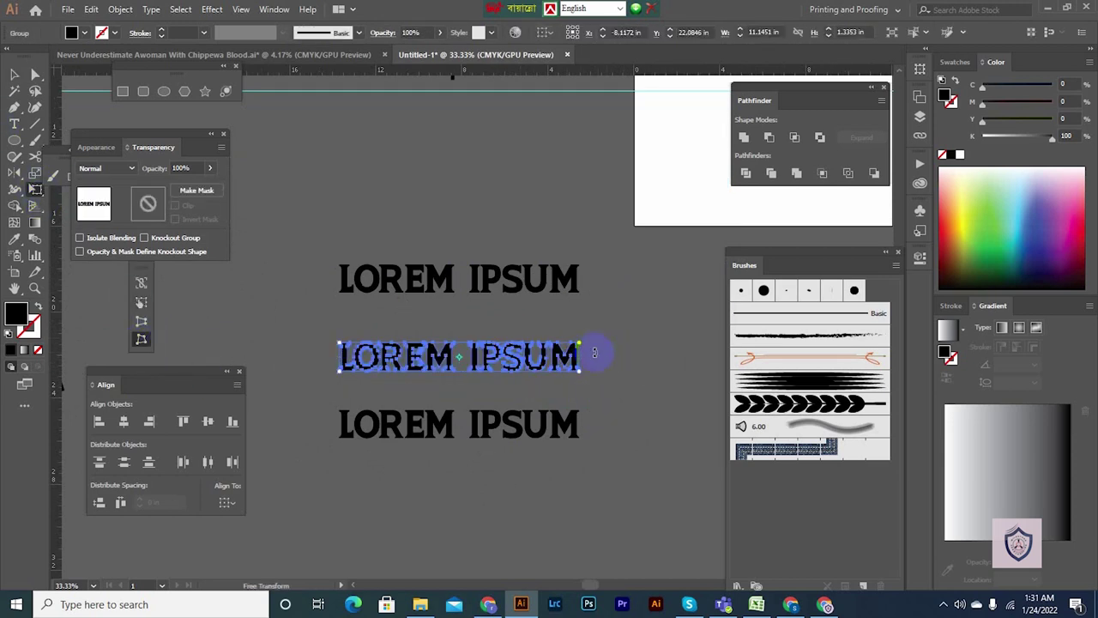
drag(582, 346, 580, 301)
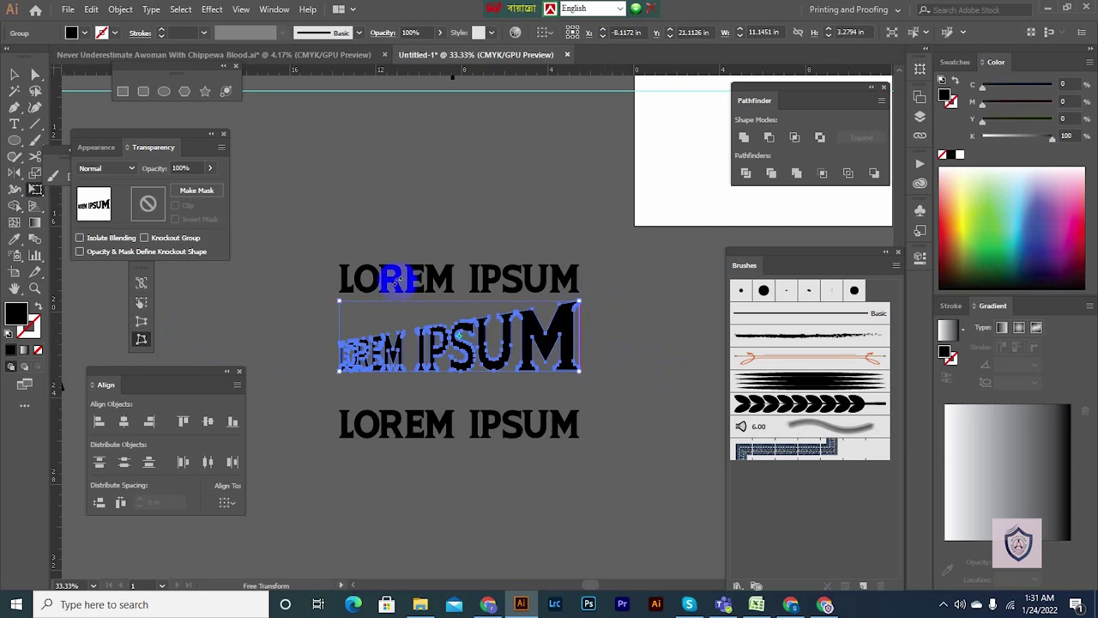
click(13, 72)
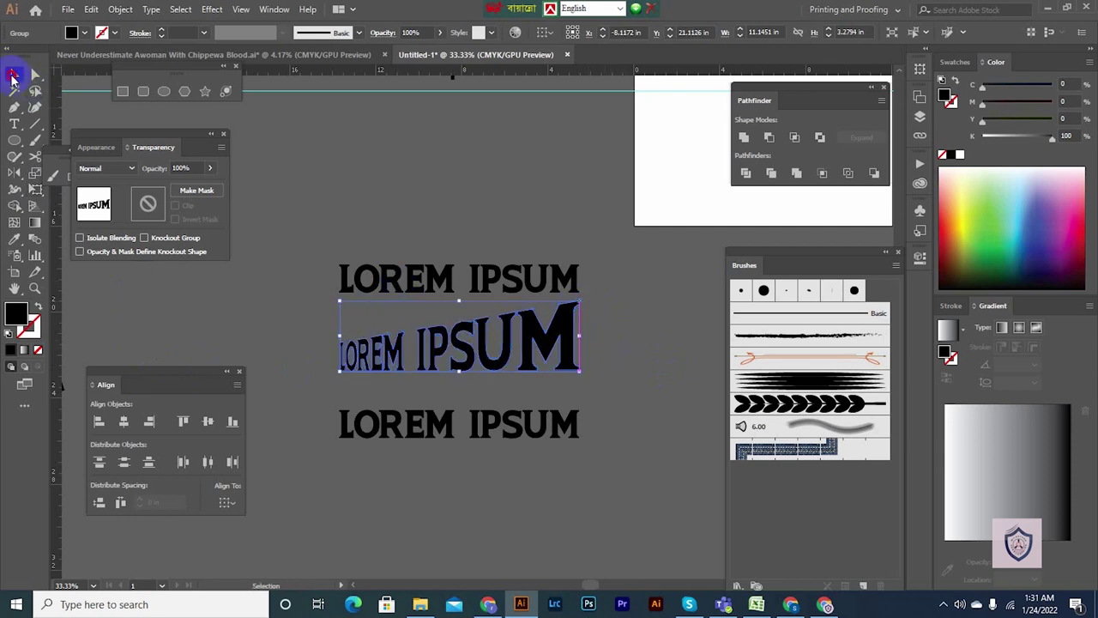
- Convert the top LOREM IPSUM line to outlines and Free Distort its lower-left corner downward to about 3.27 in overall height
click(381, 275)
right_click(378, 288)
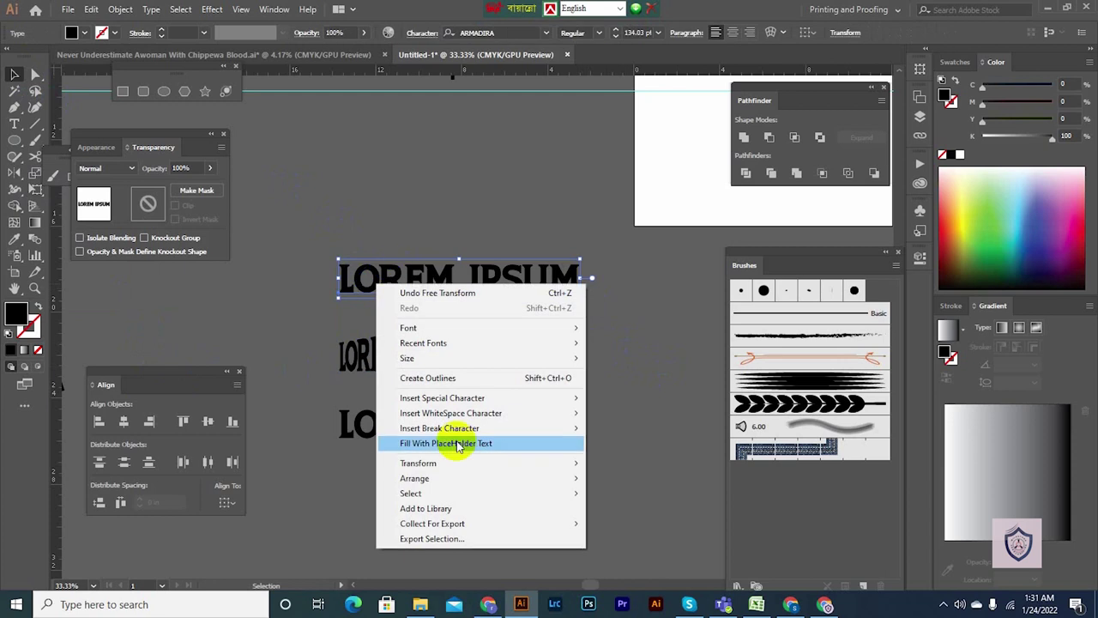
click(427, 379)
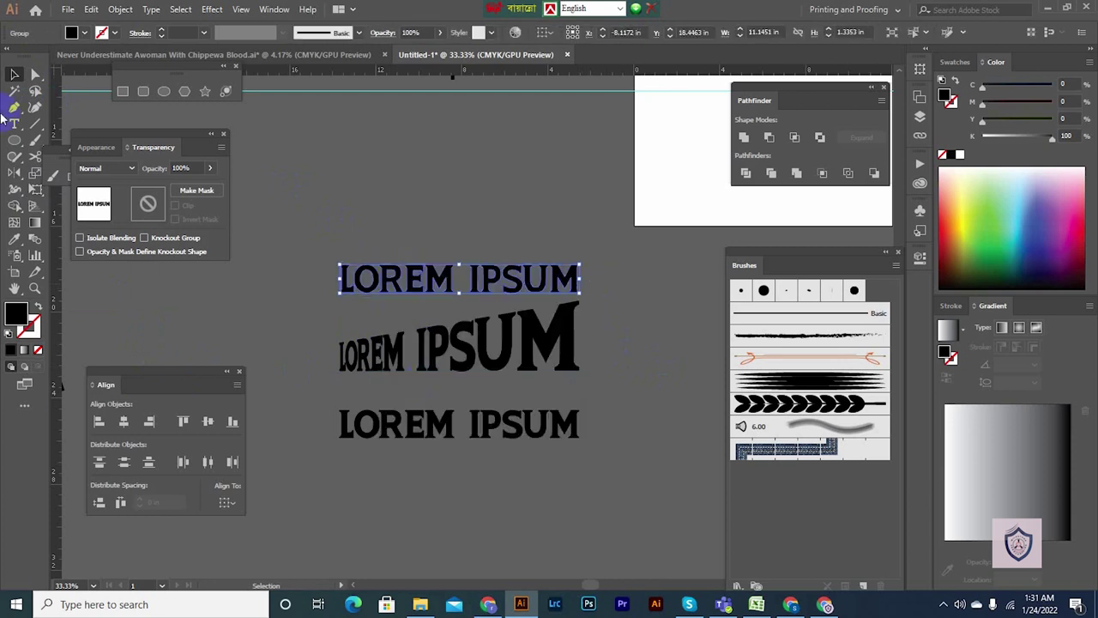
click(35, 190)
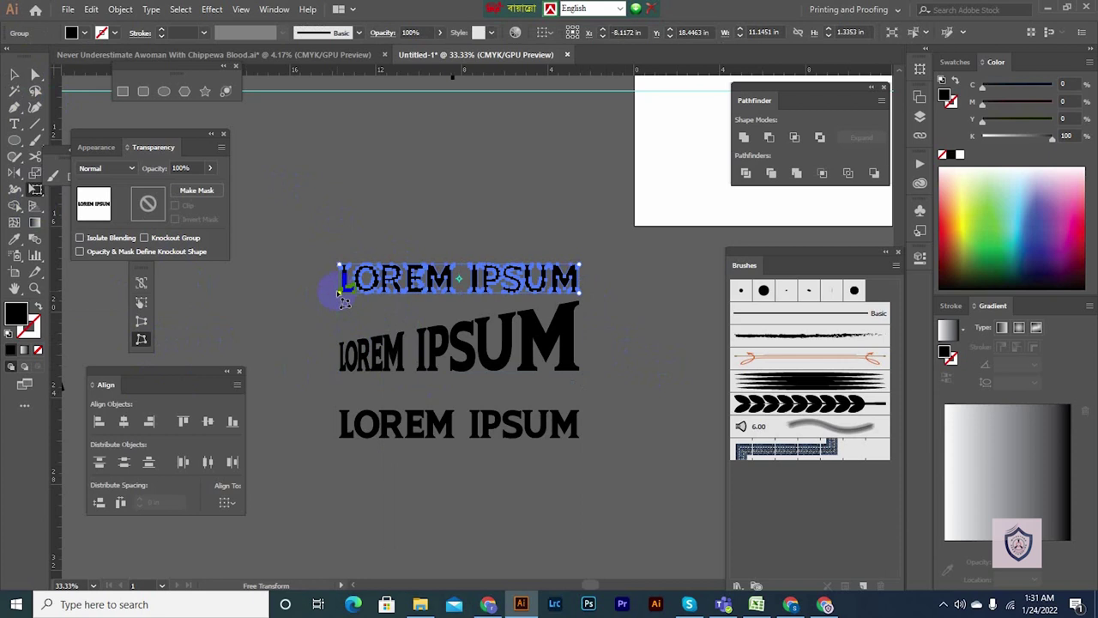
drag(342, 295, 340, 341)
click(15, 76)
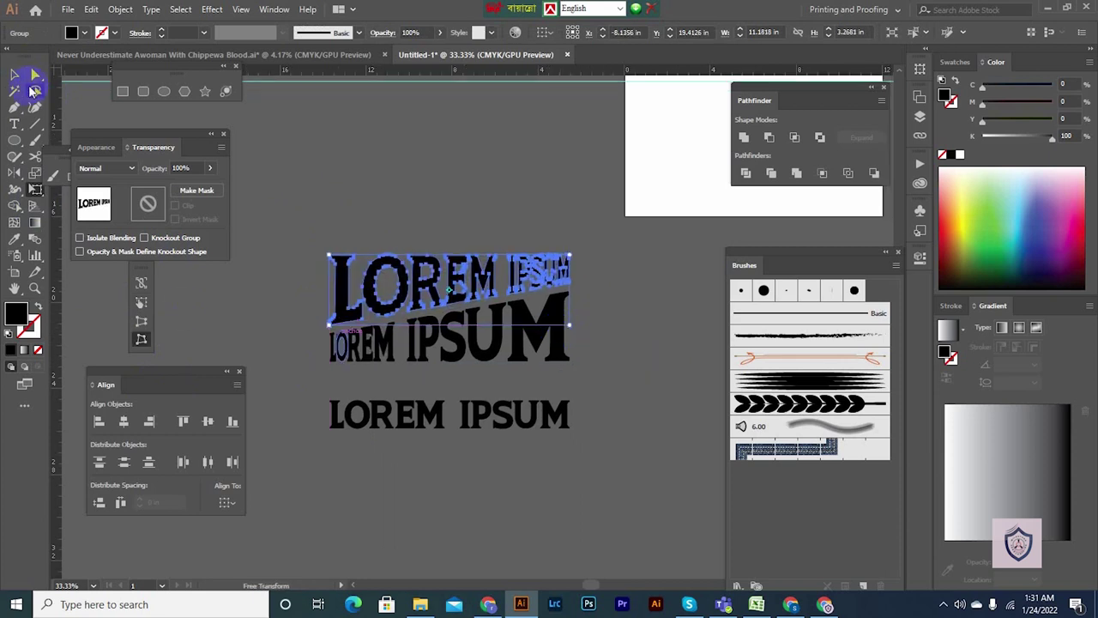
- Move the undistorted bottom LOREM IPSUM line up so it sits tightly beneath the distorted middle line
click(635, 368)
drag(525, 410, 496, 381)
scroll(587, 333, down, 3)
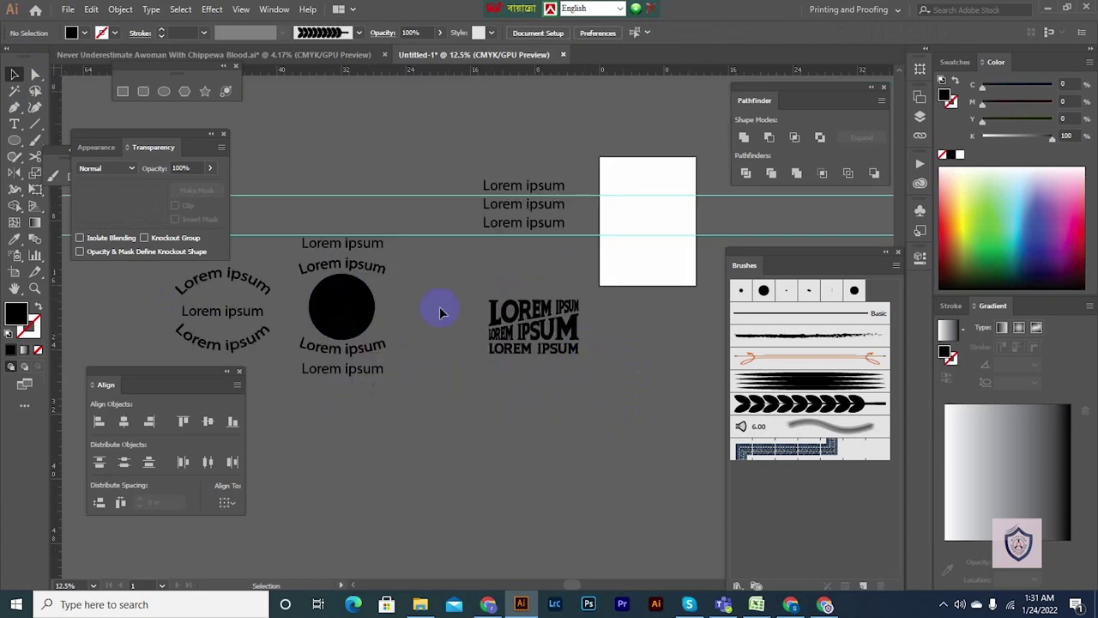
- Examine the stacked distorted lettering alongside the arched text and circle arrangements
drag(436, 309, 610, 424)
scroll(573, 314, up, 2)
scroll(419, 341, down, 1)
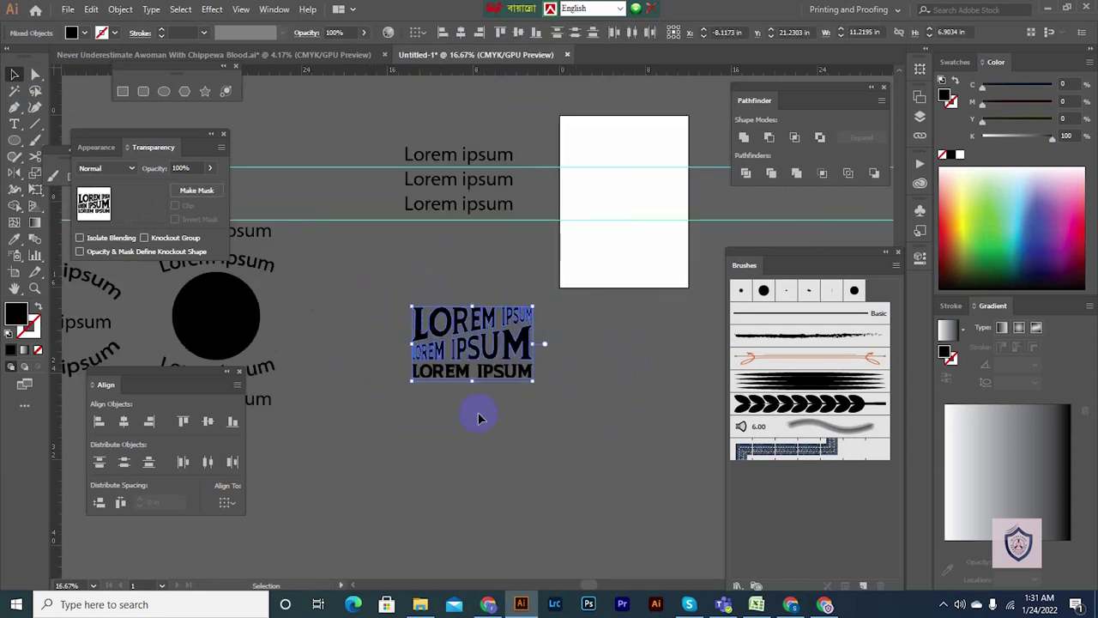
click(481, 417)
drag(419, 414, 482, 391)
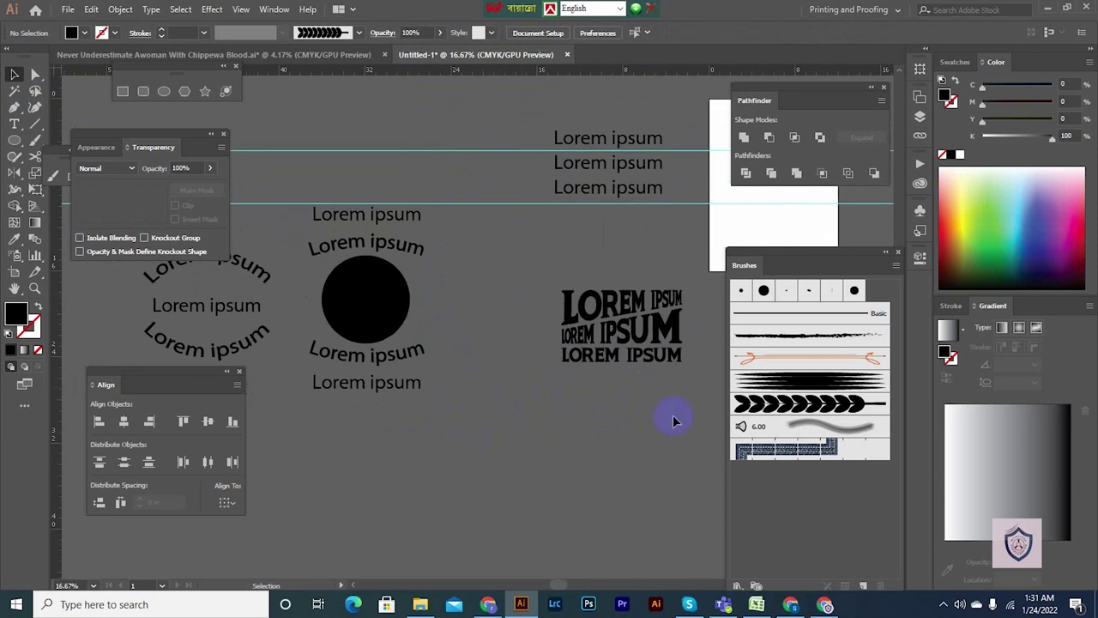
click(611, 403)
drag(542, 283, 677, 424)
click(631, 463)
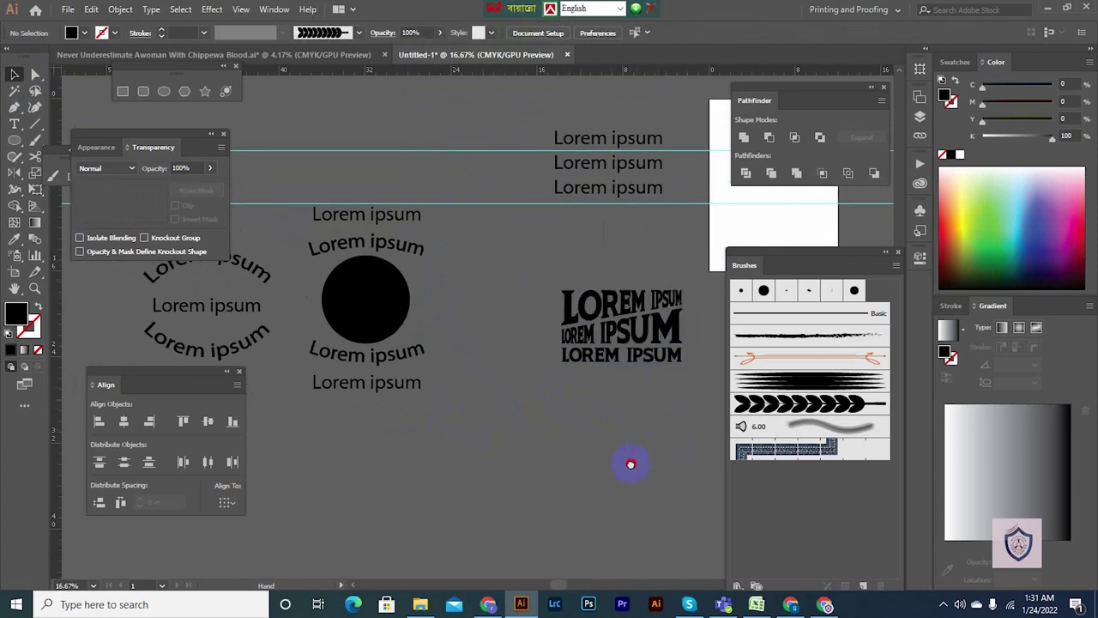
- Place a copy of the stacked LOREM IPSUM lettering closer to the black circle and delete the original lettering
drag(601, 313, 489, 304)
click(517, 442)
click(645, 296)
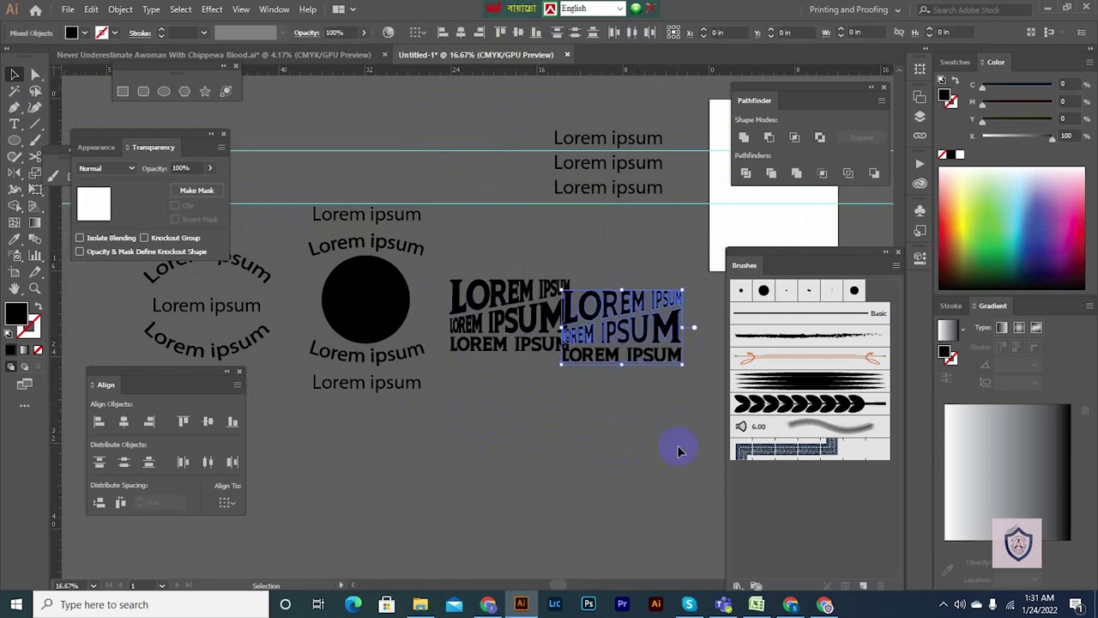
key(Delete)
- Review the overall layout of the arched text, the circle with text around it, and the distorted lettering beside the artboard
drag(655, 433, 466, 385)
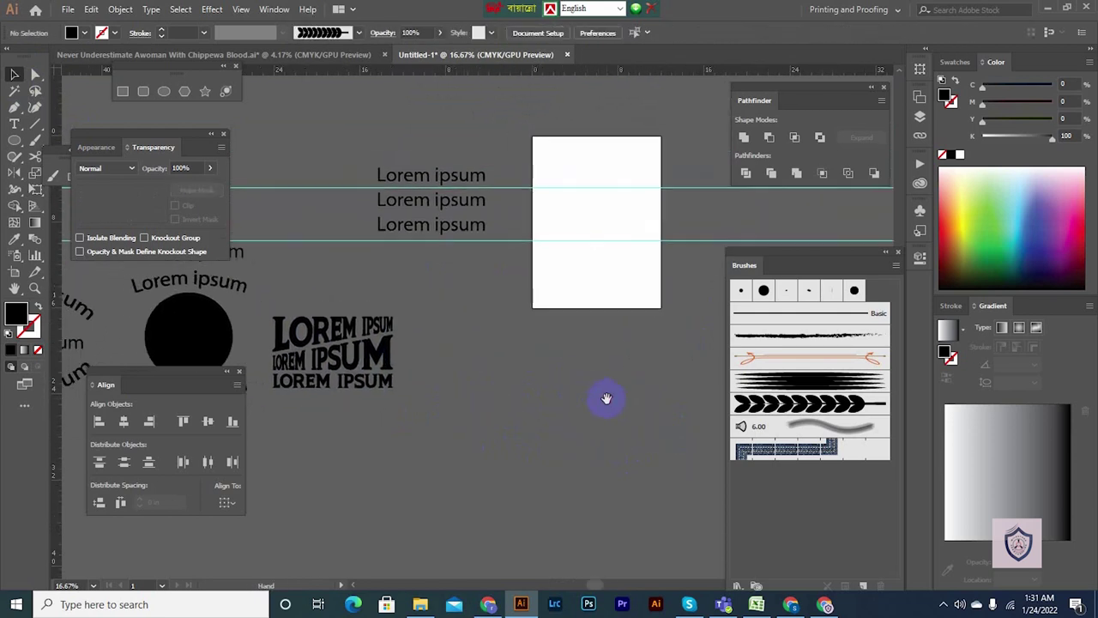
alt+scroll(606, 403, down, 1)
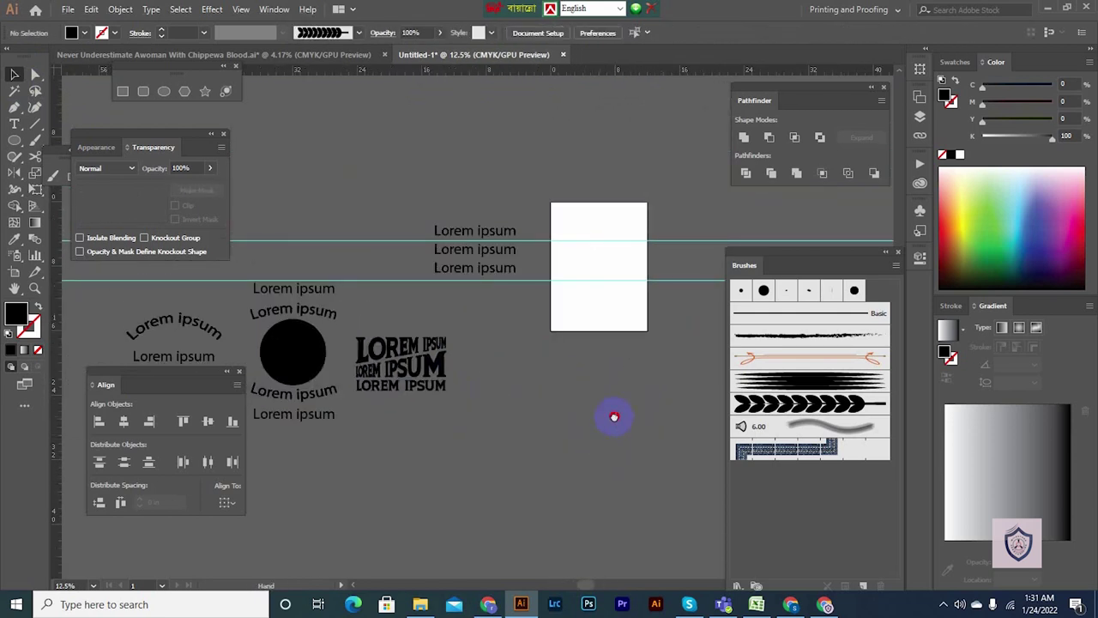
drag(615, 418, 596, 417)
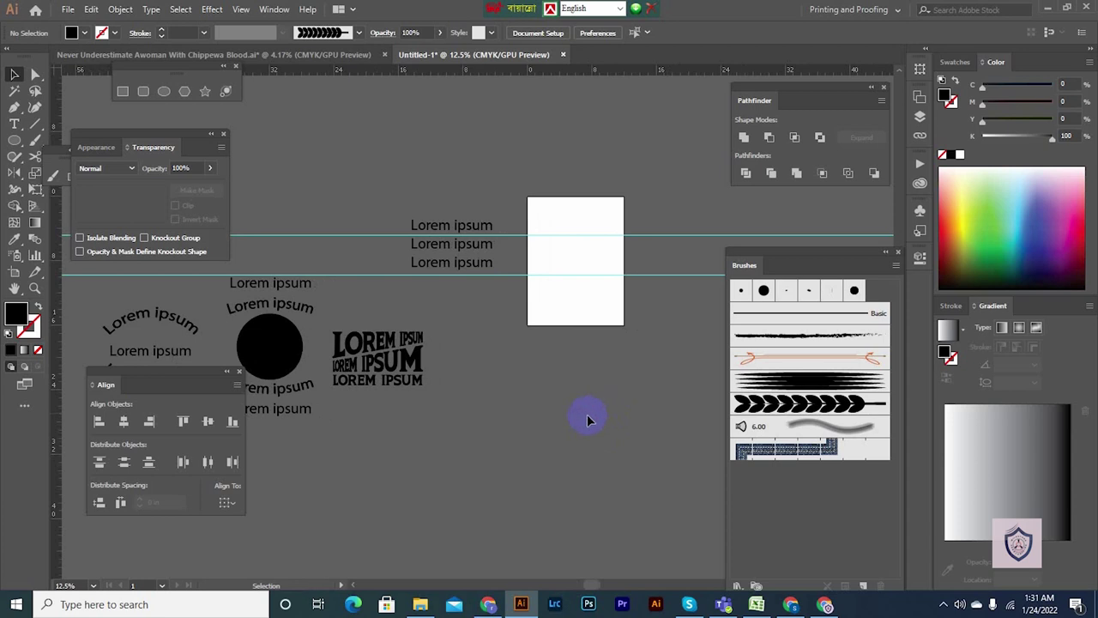
drag(432, 420, 558, 429)
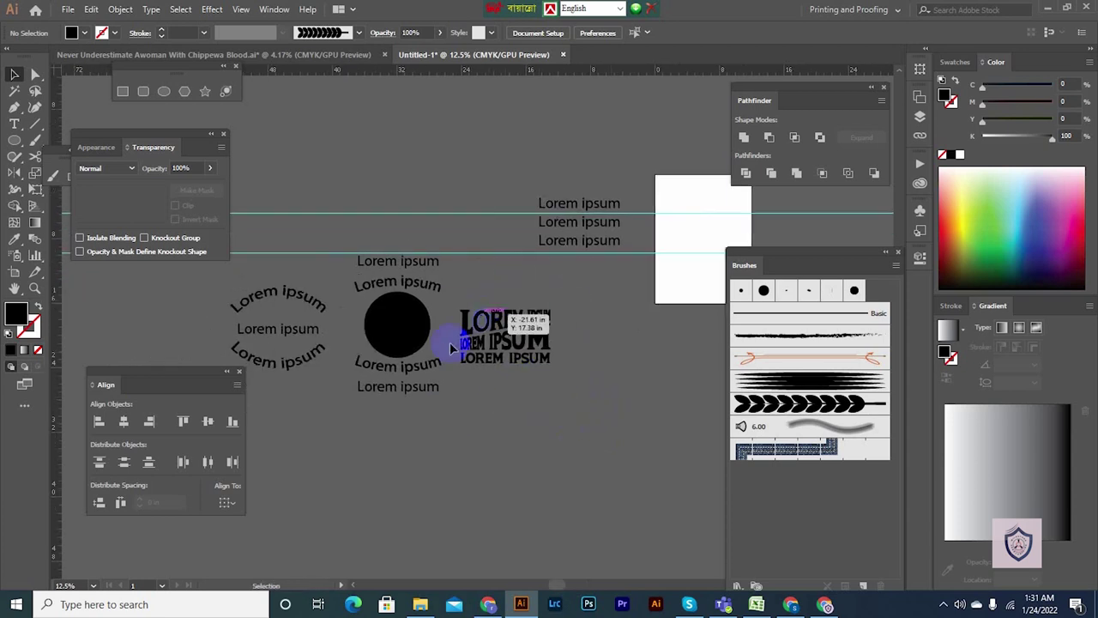
drag(617, 357, 549, 388)
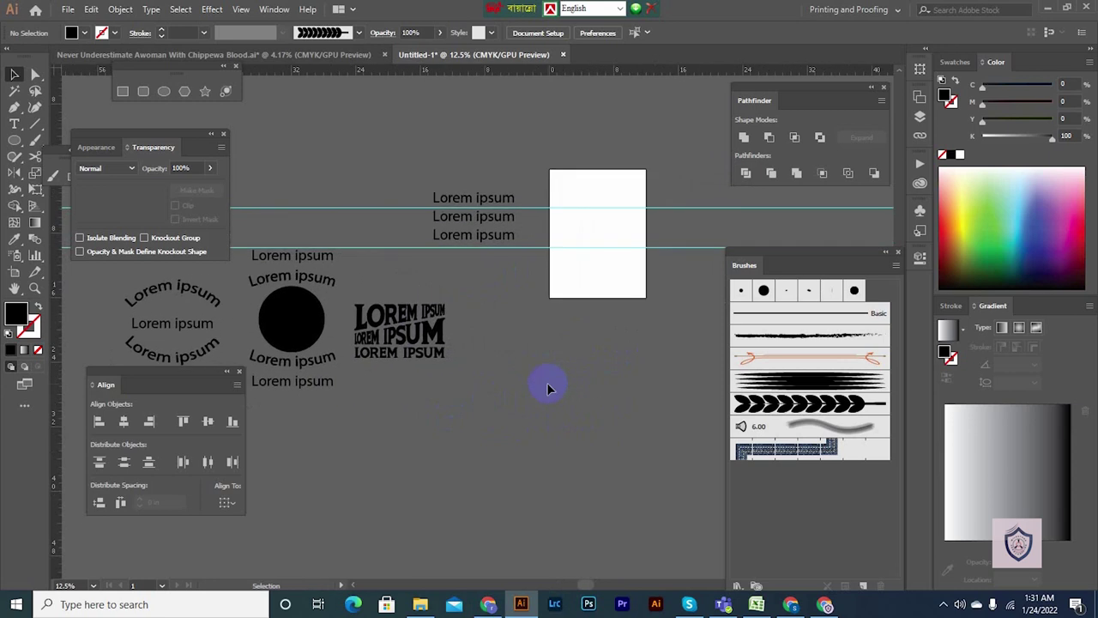
drag(568, 364, 545, 367)
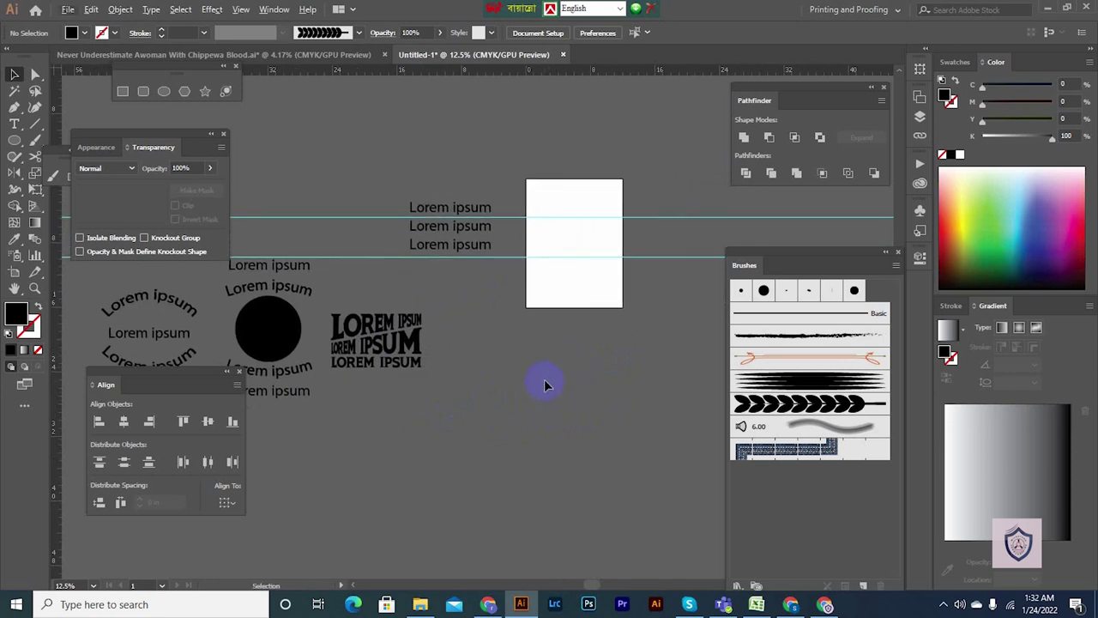
drag(548, 367, 563, 370)
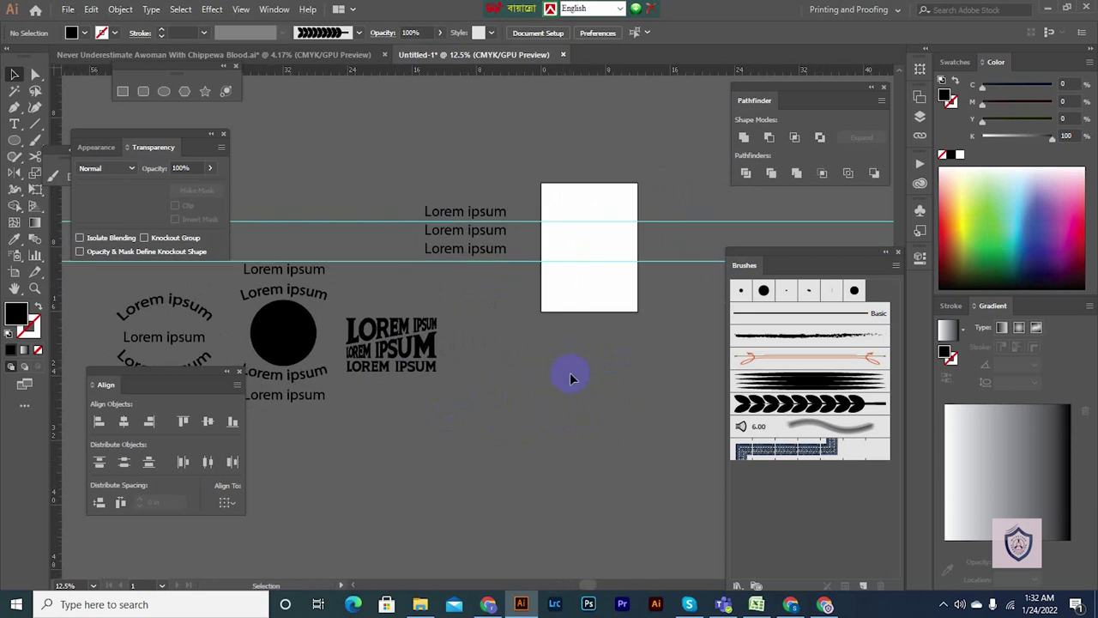
drag(601, 378, 575, 370)
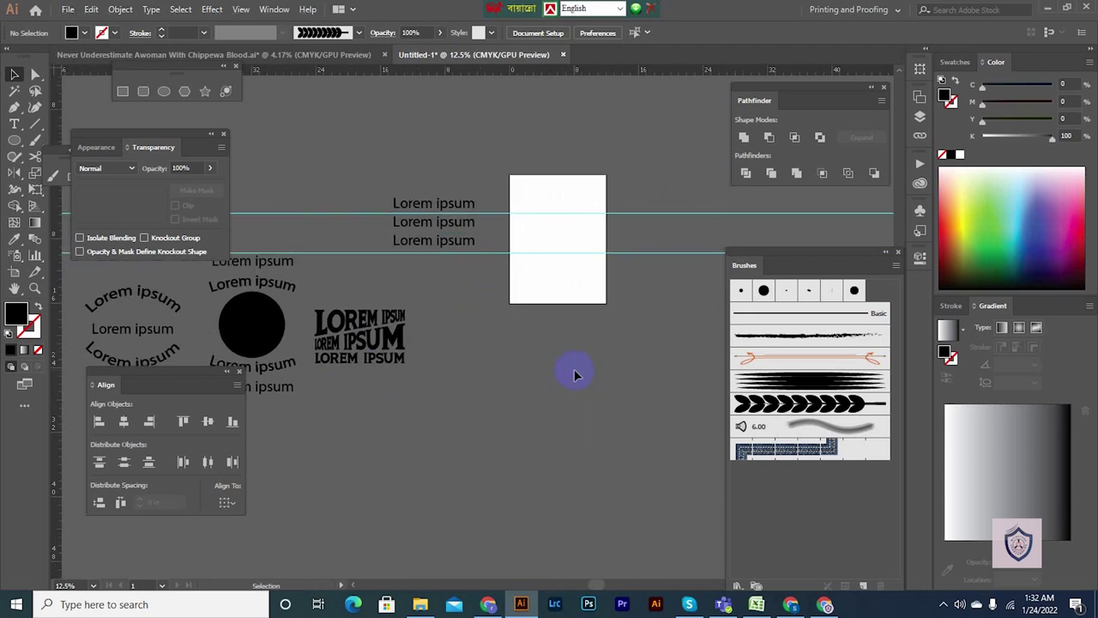
scroll(462, 364, down, 2)
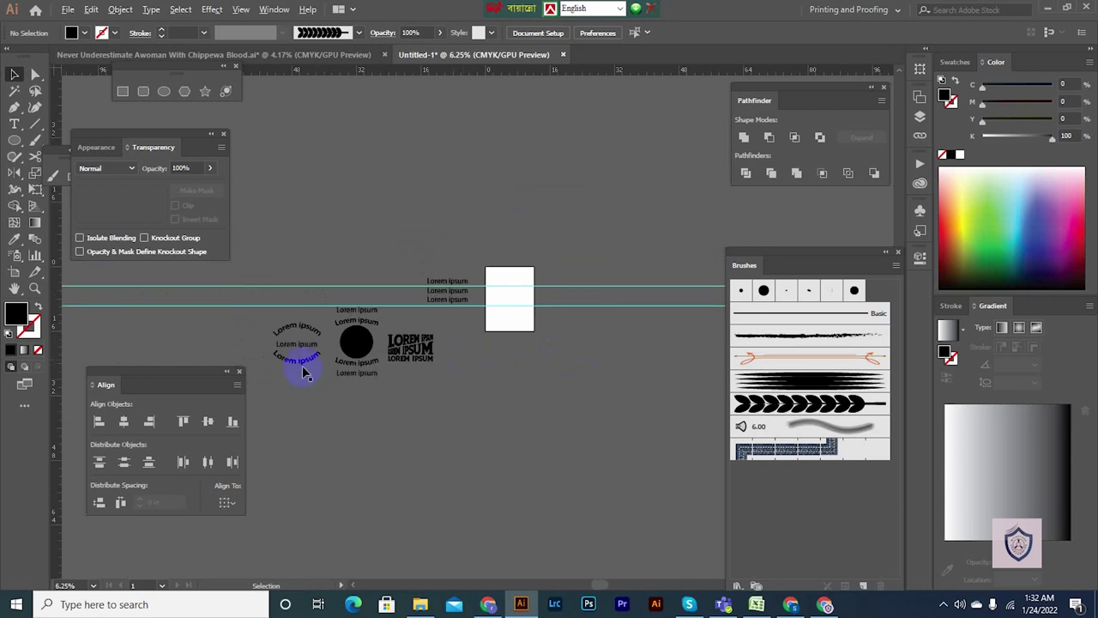
scroll(302, 365, up, 3)
scroll(554, 395, right, 3)
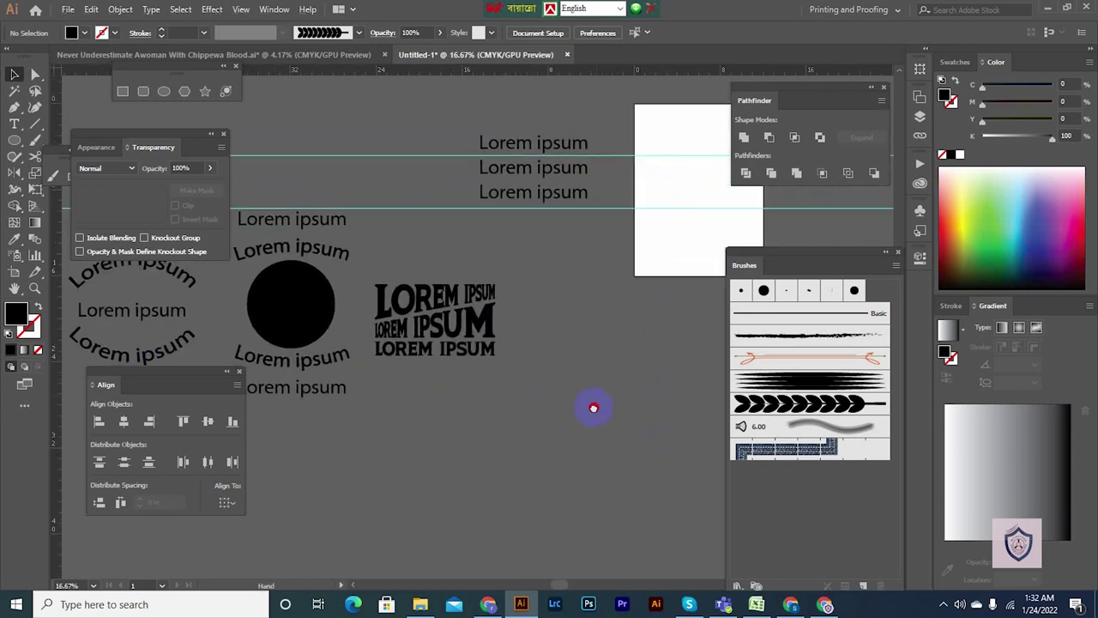
drag(593, 407, 596, 413)
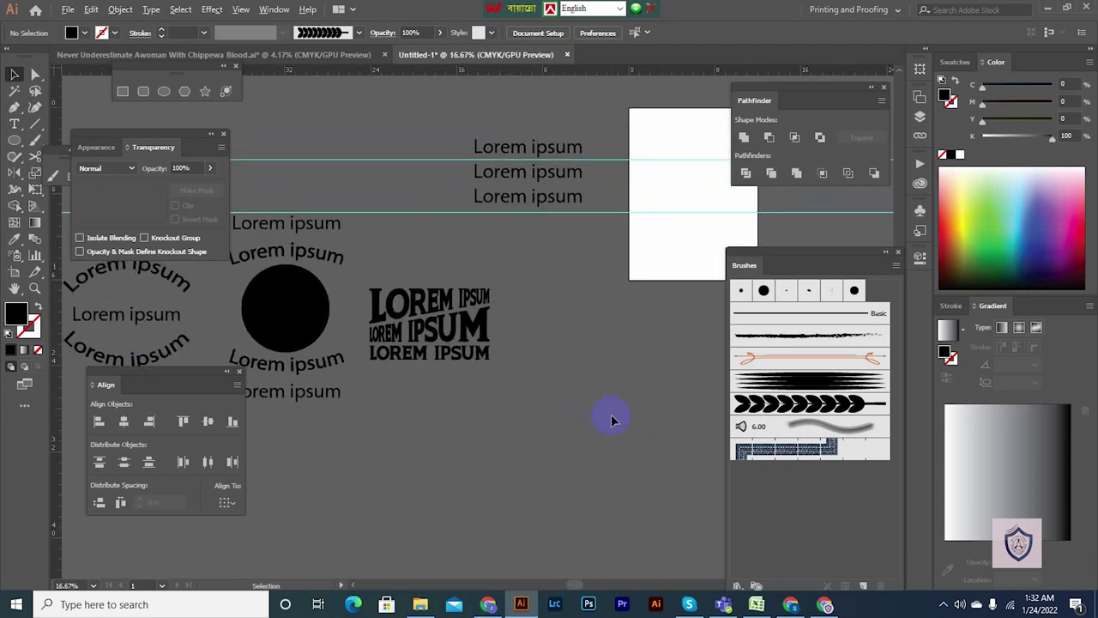